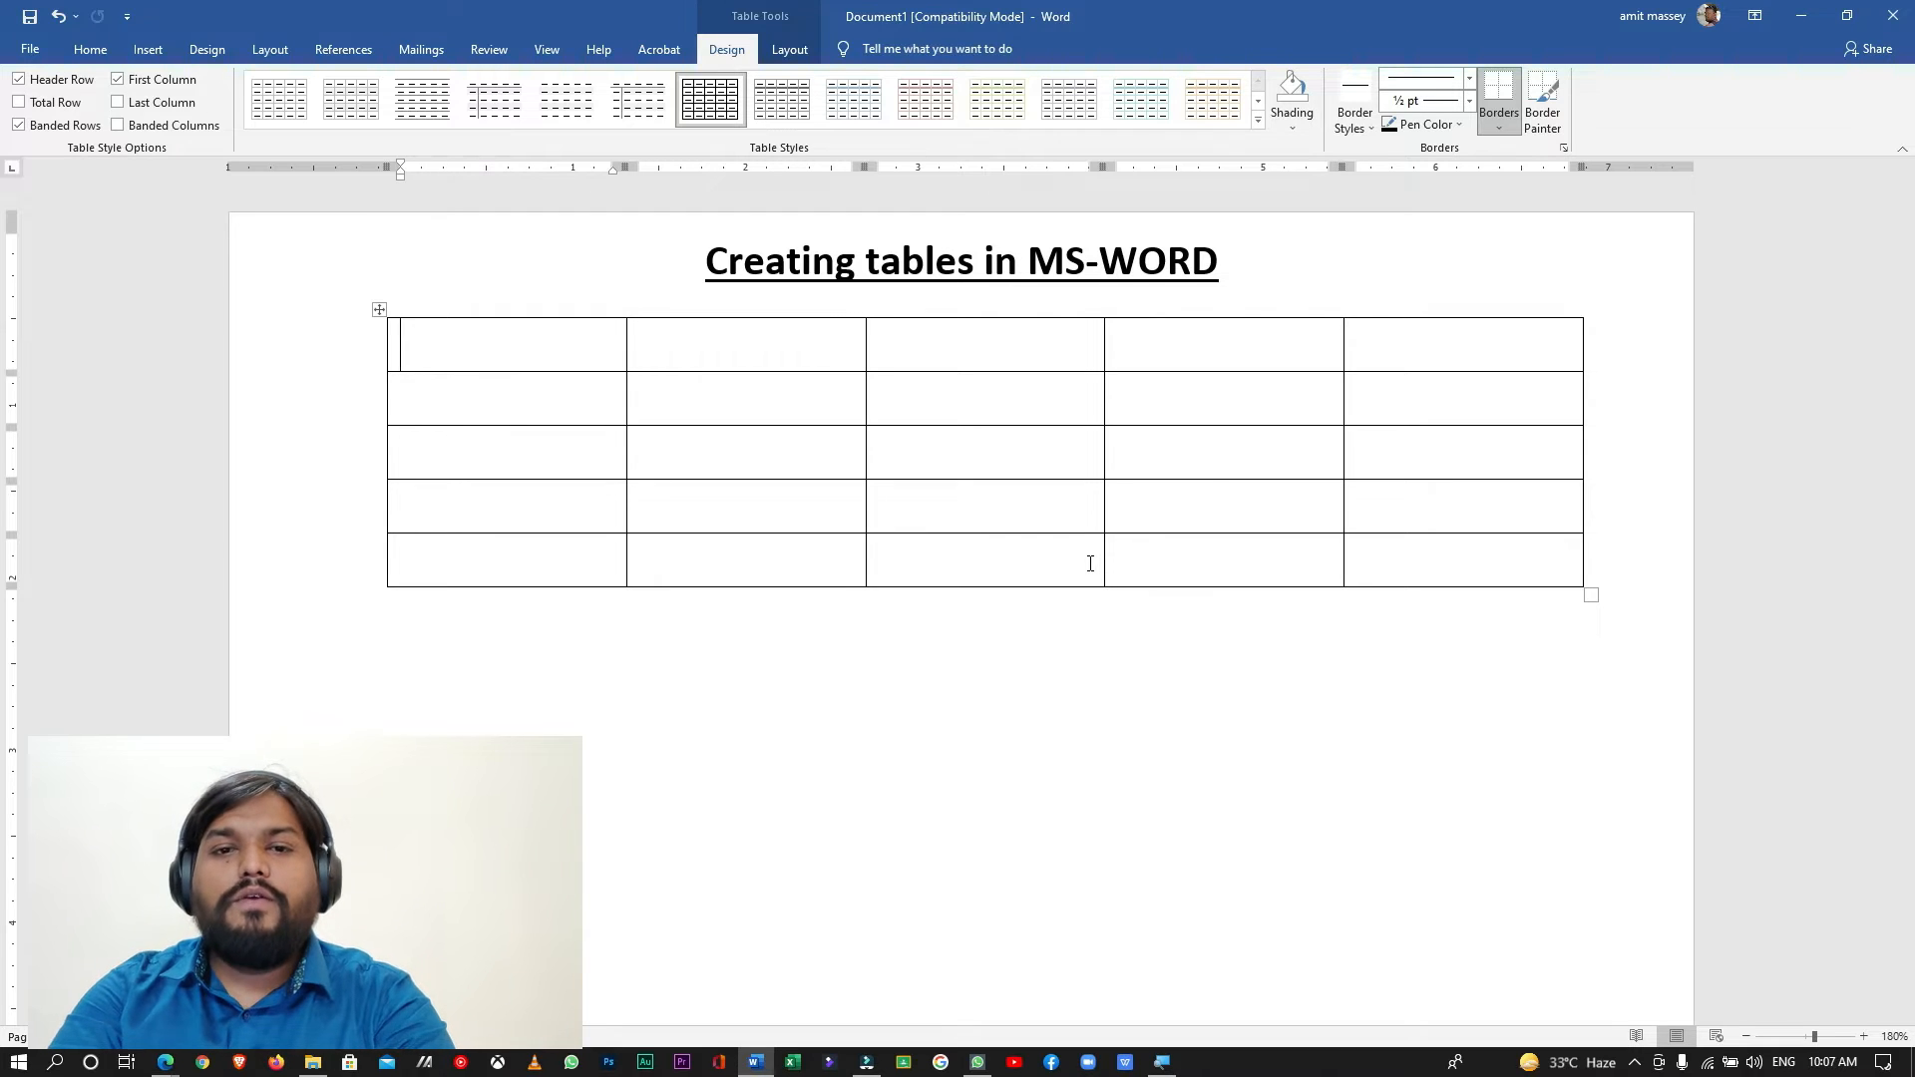
# - Enter "Name" in the first cell of the existing table
pyautogui.click(511, 336)
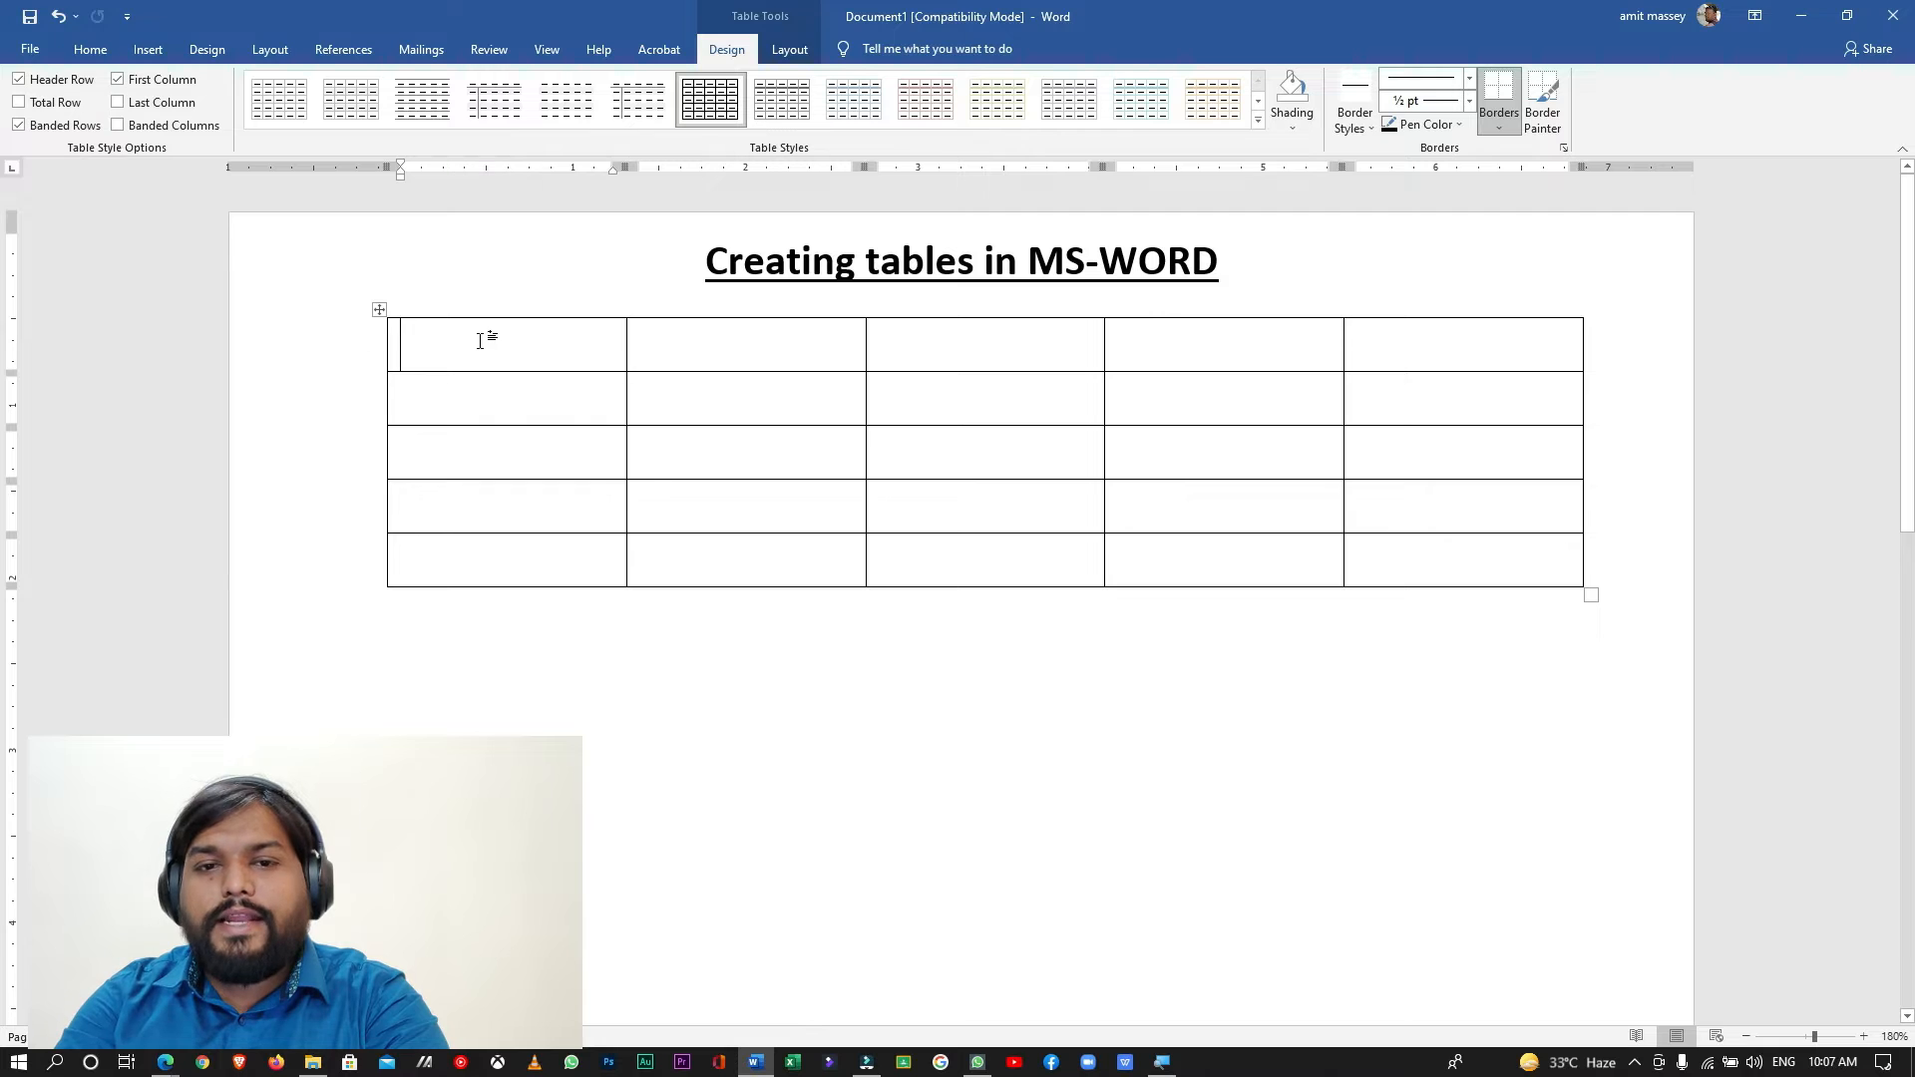
pyautogui.click(503, 331)
pyautogui.doubleClick(503, 331)
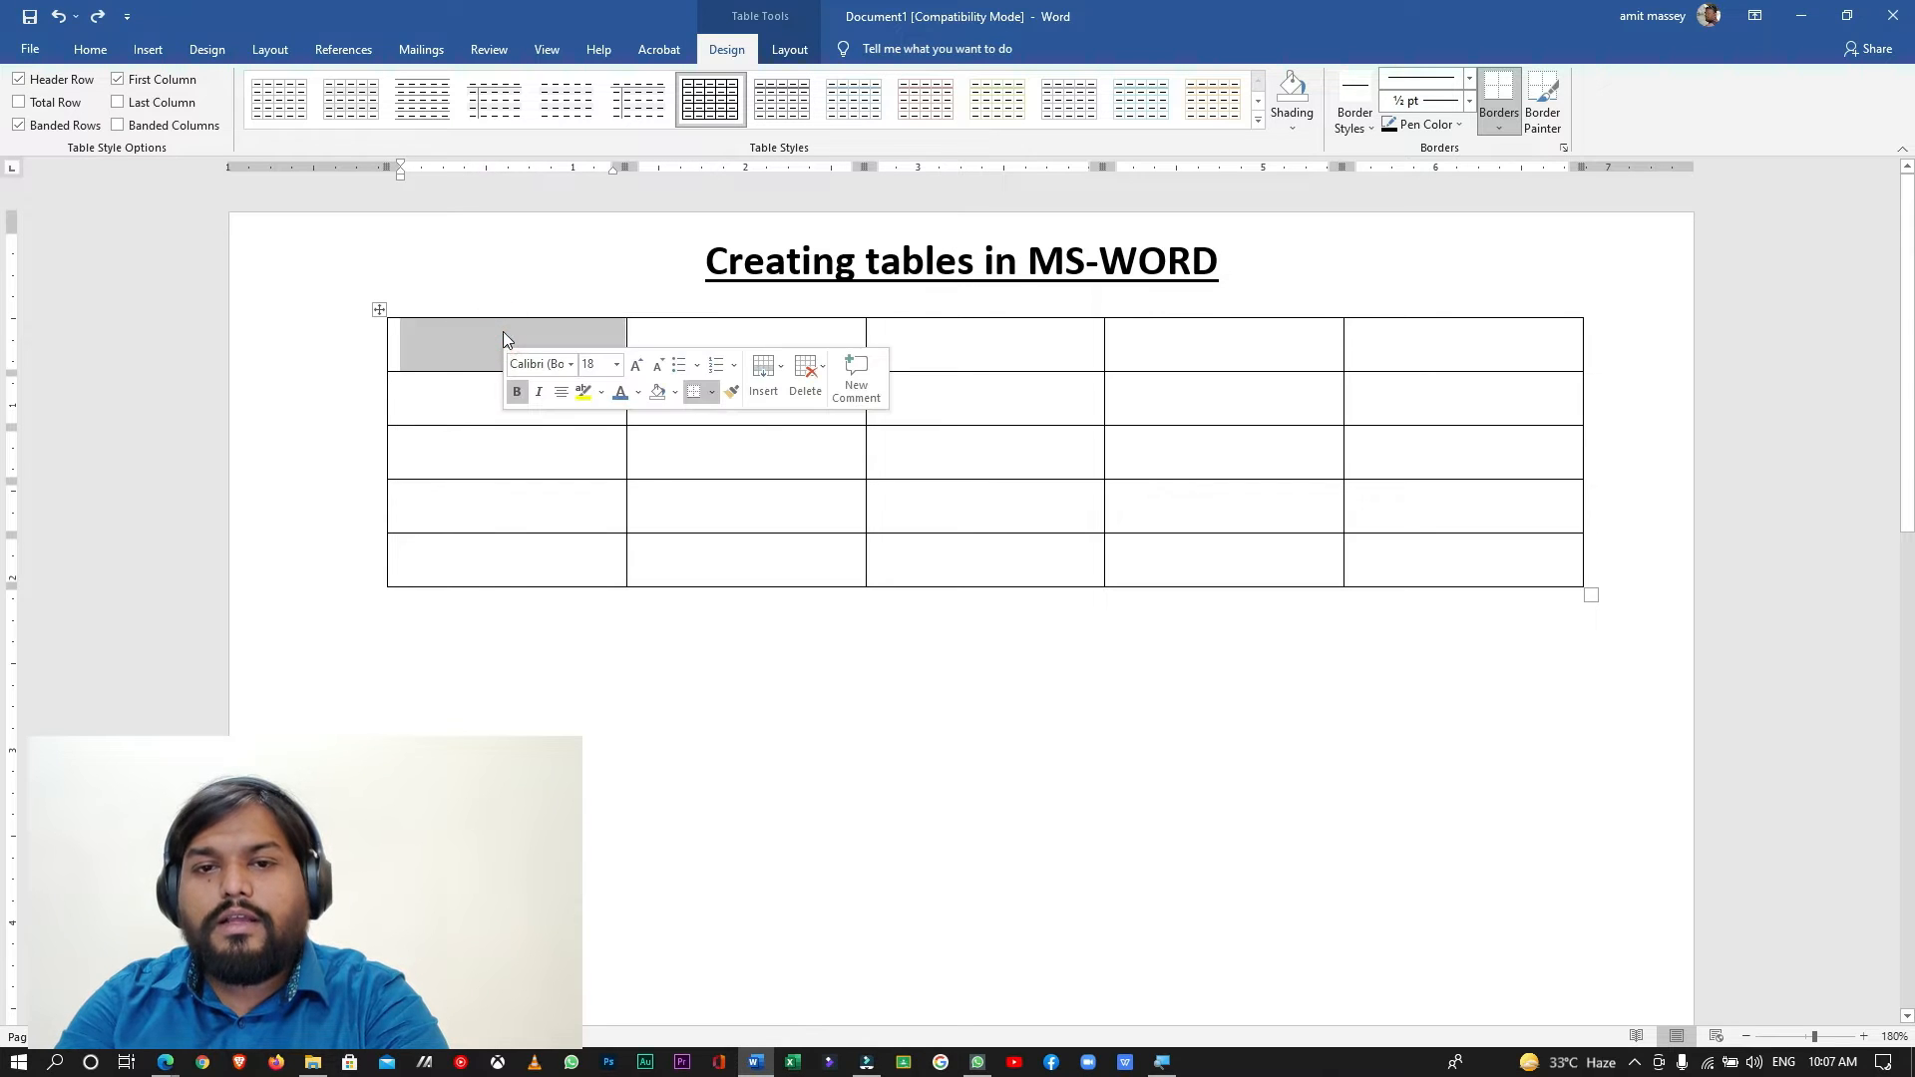
pyautogui.click(458, 364)
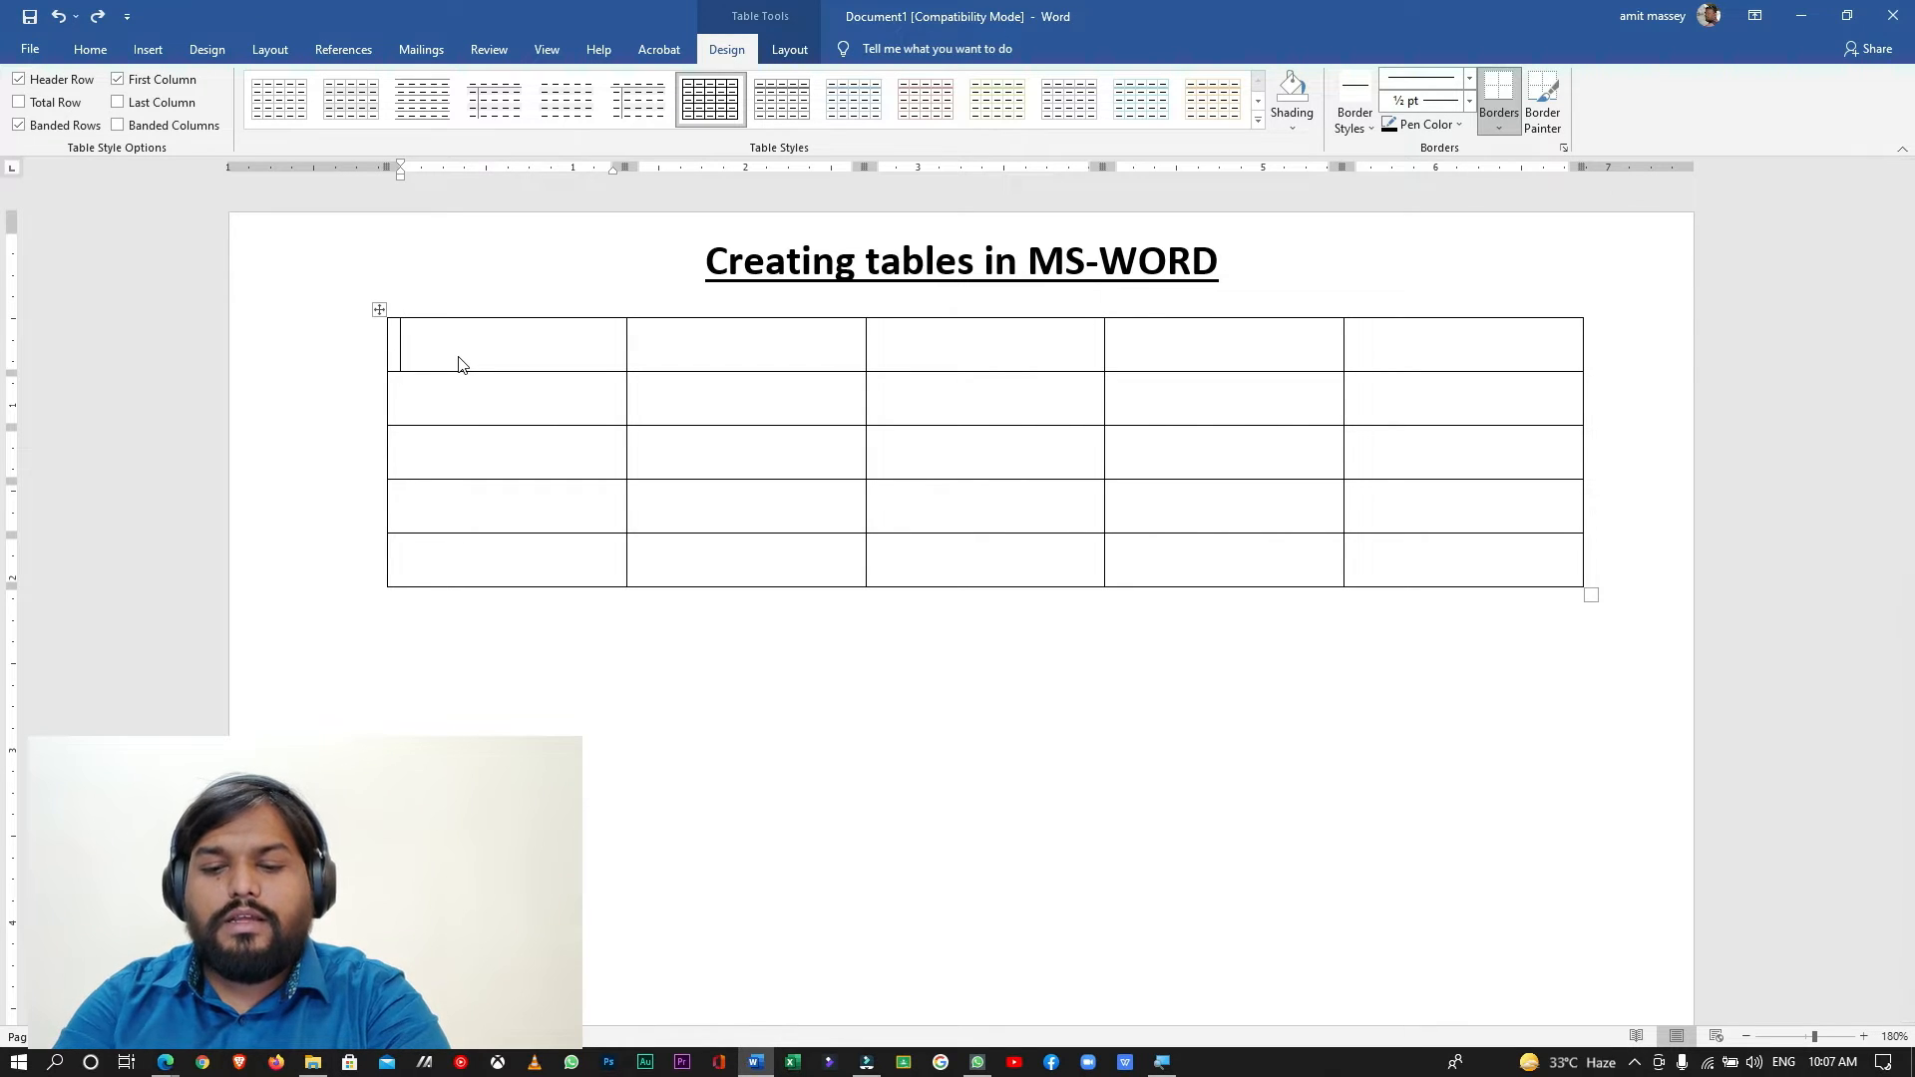
pyautogui.write('Name')
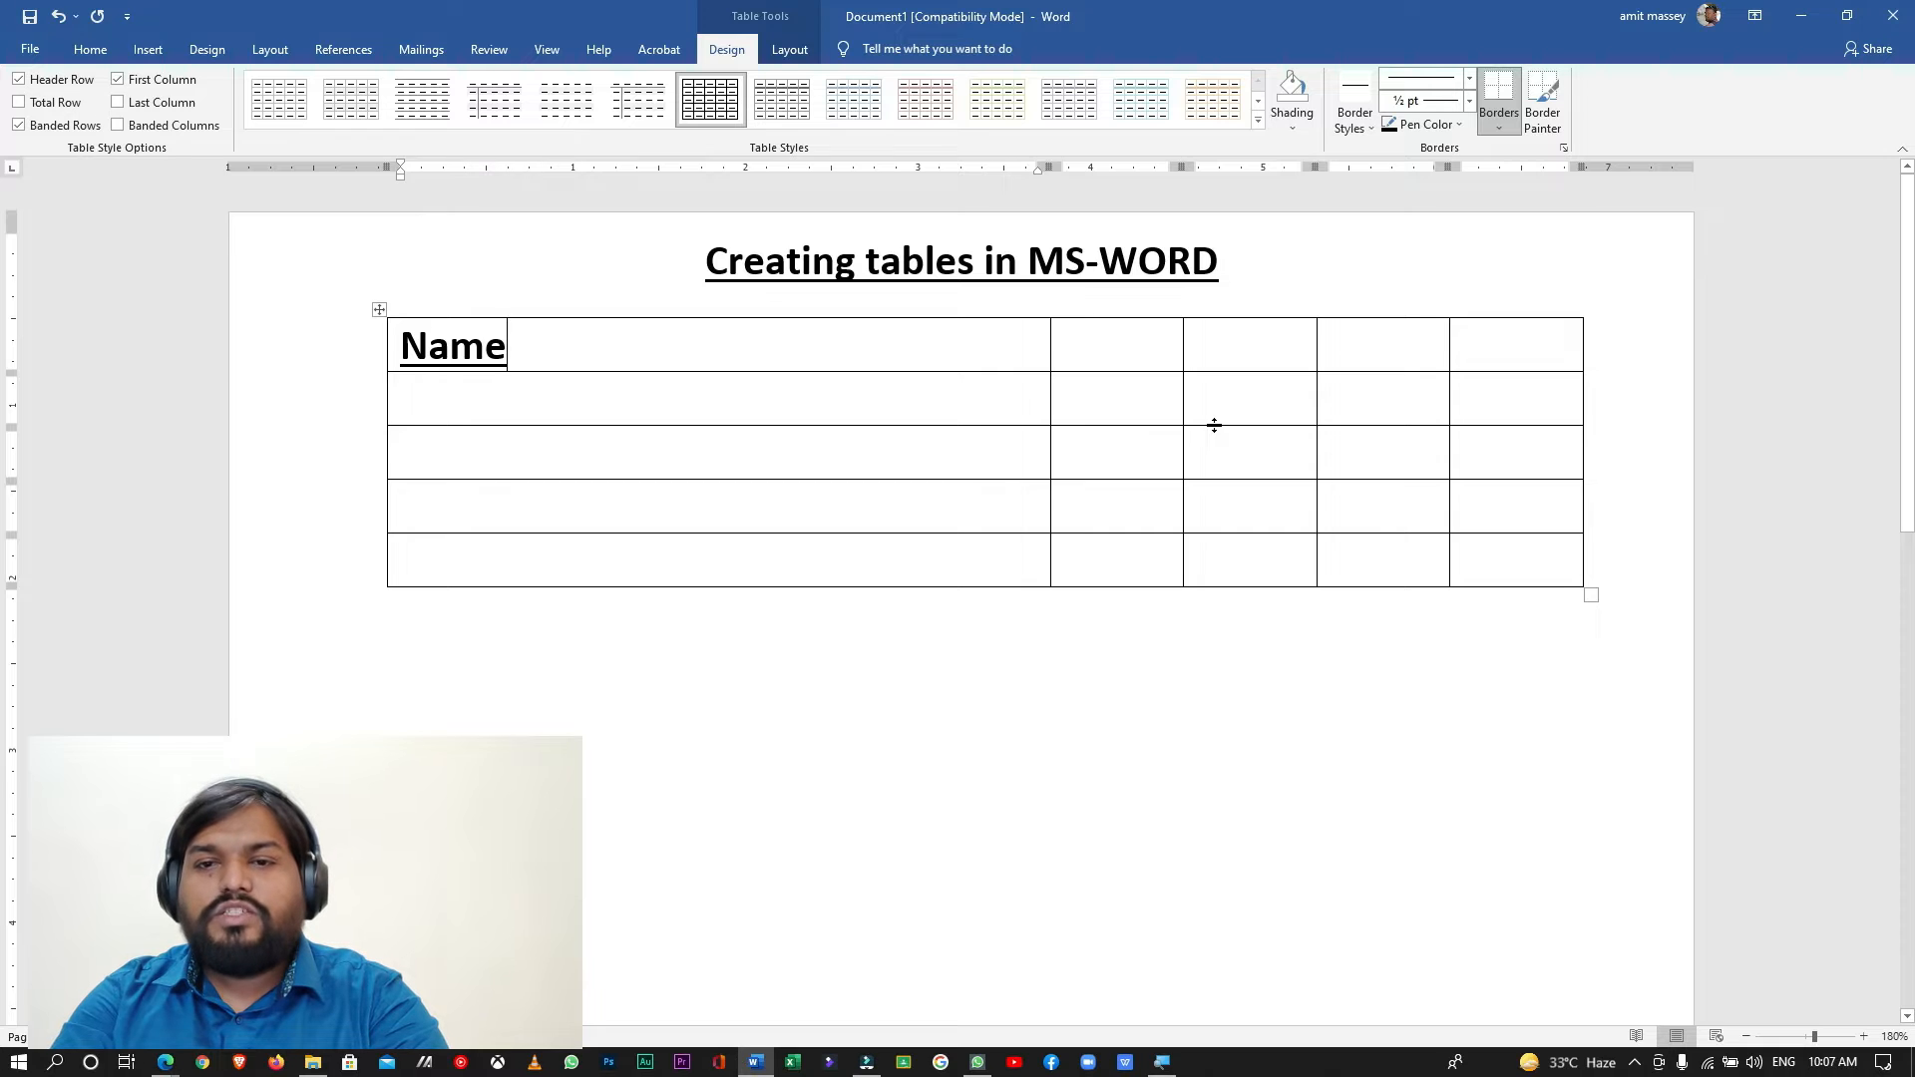
# - Undo the cell entry and the insertion of the table below the title
pyautogui.hotkey('ctrl', 'z')
pyautogui.hotkey('ctrl', 'z')
pyautogui.hotkey('ctrl', 'z')
pyautogui.hotkey('ctrl', 'z')
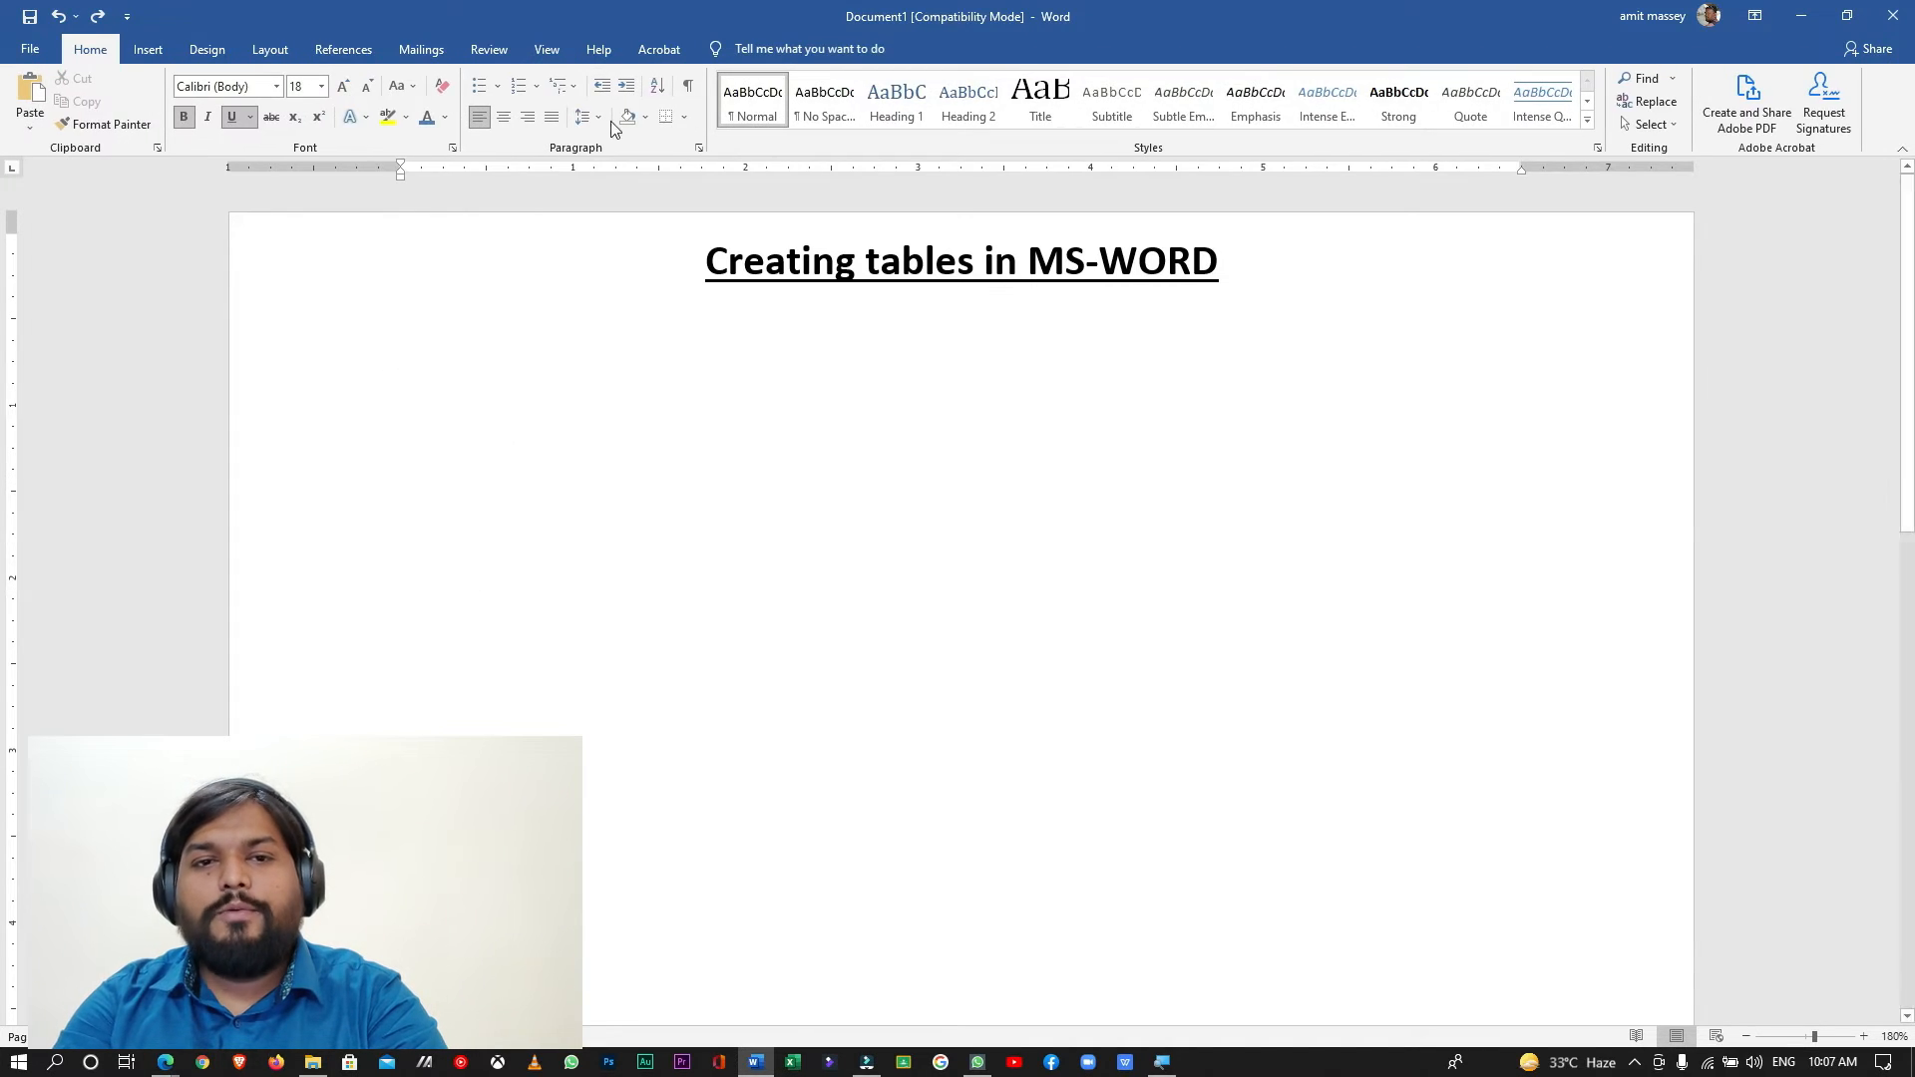
# - Insert a table with 5 columns and 5 rows below the title, using a fixed column width of Auto
pyautogui.click(130, 50)
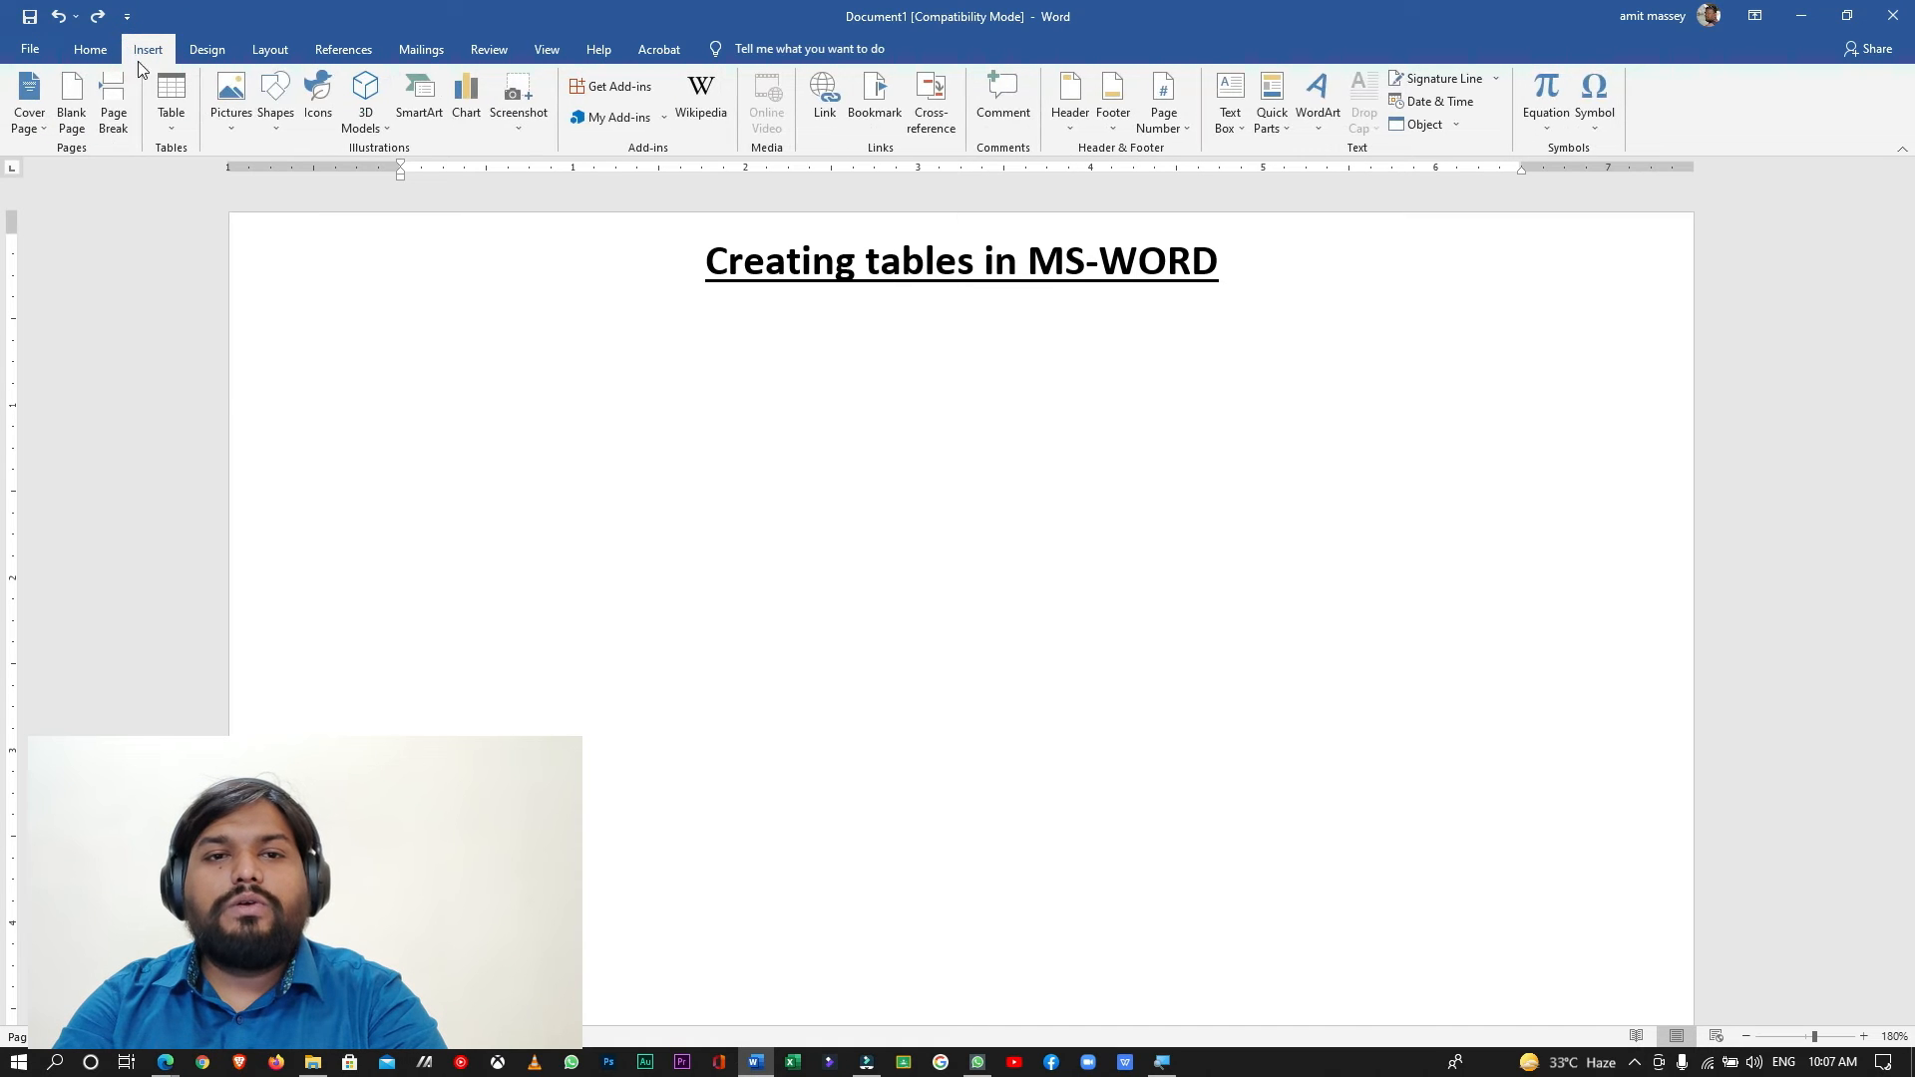
pyautogui.click(171, 99)
pyautogui.click(224, 329)
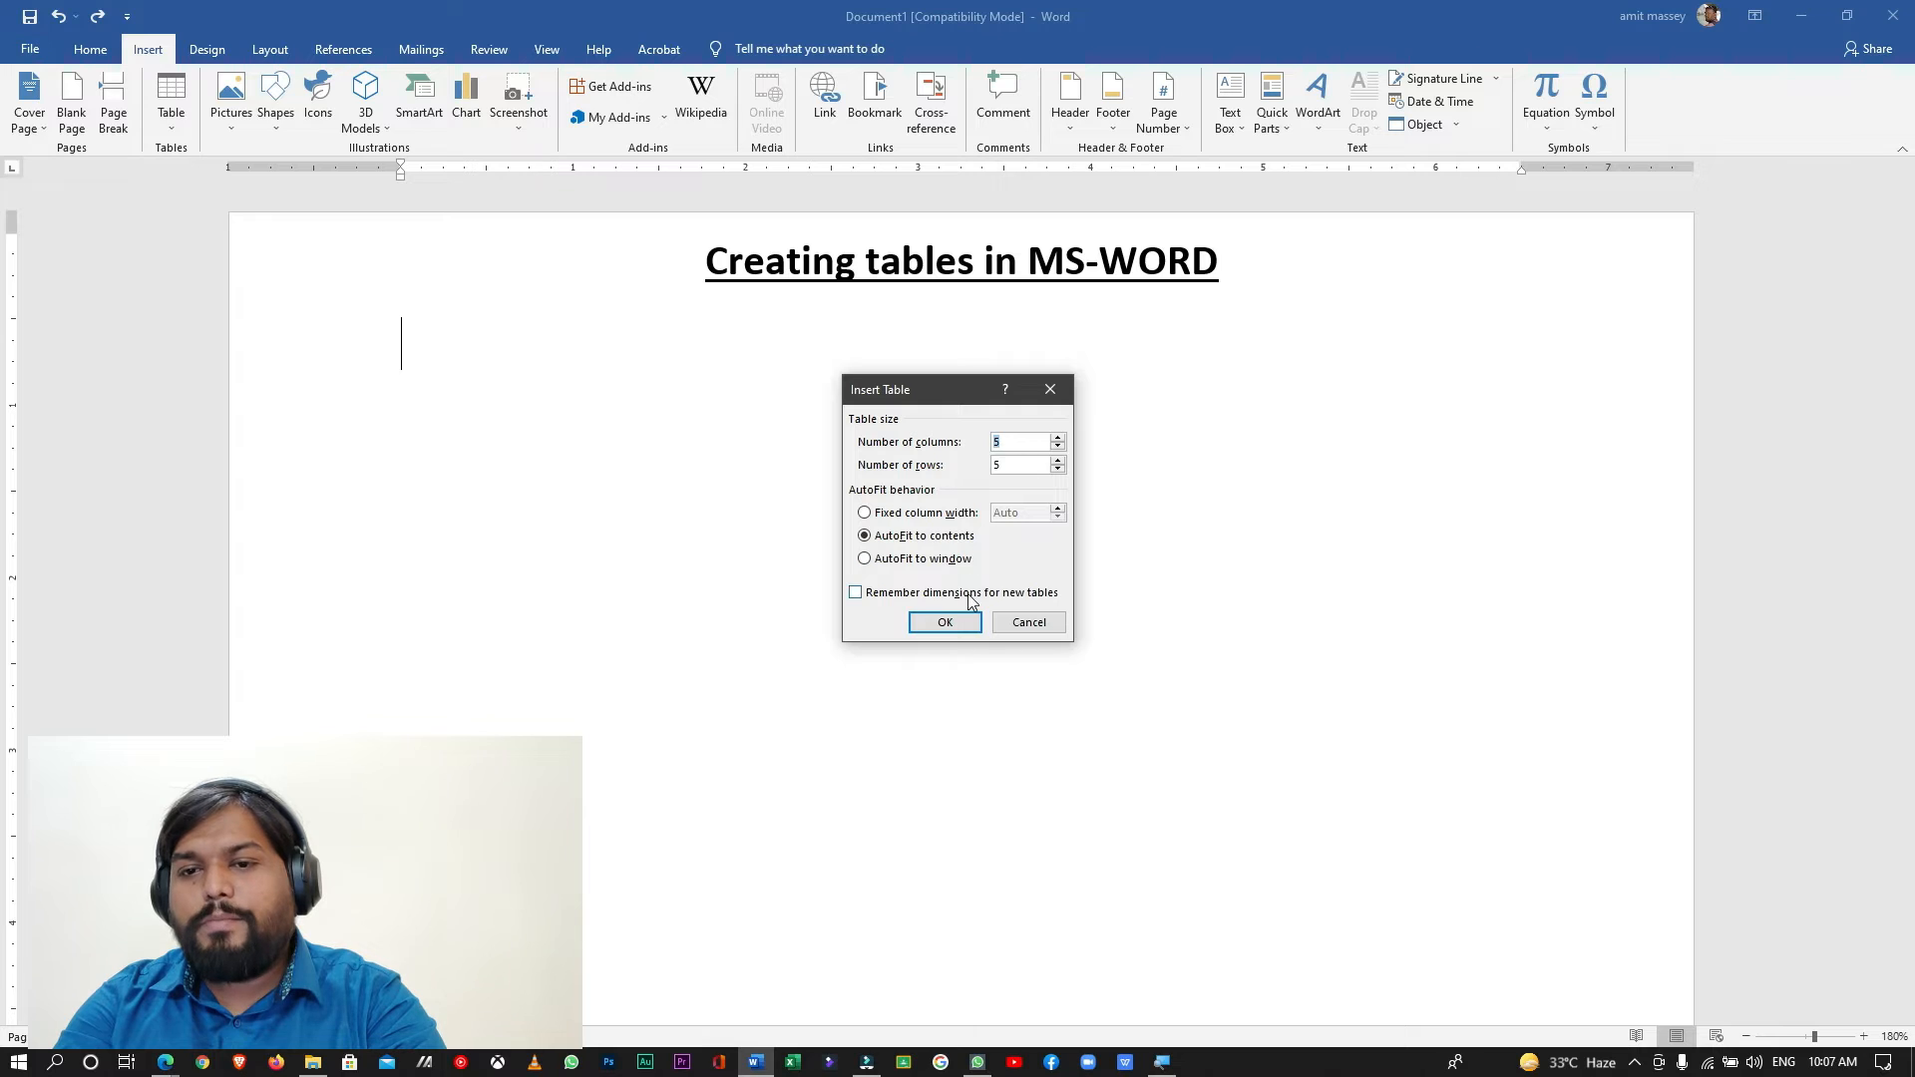
pyautogui.click(915, 513)
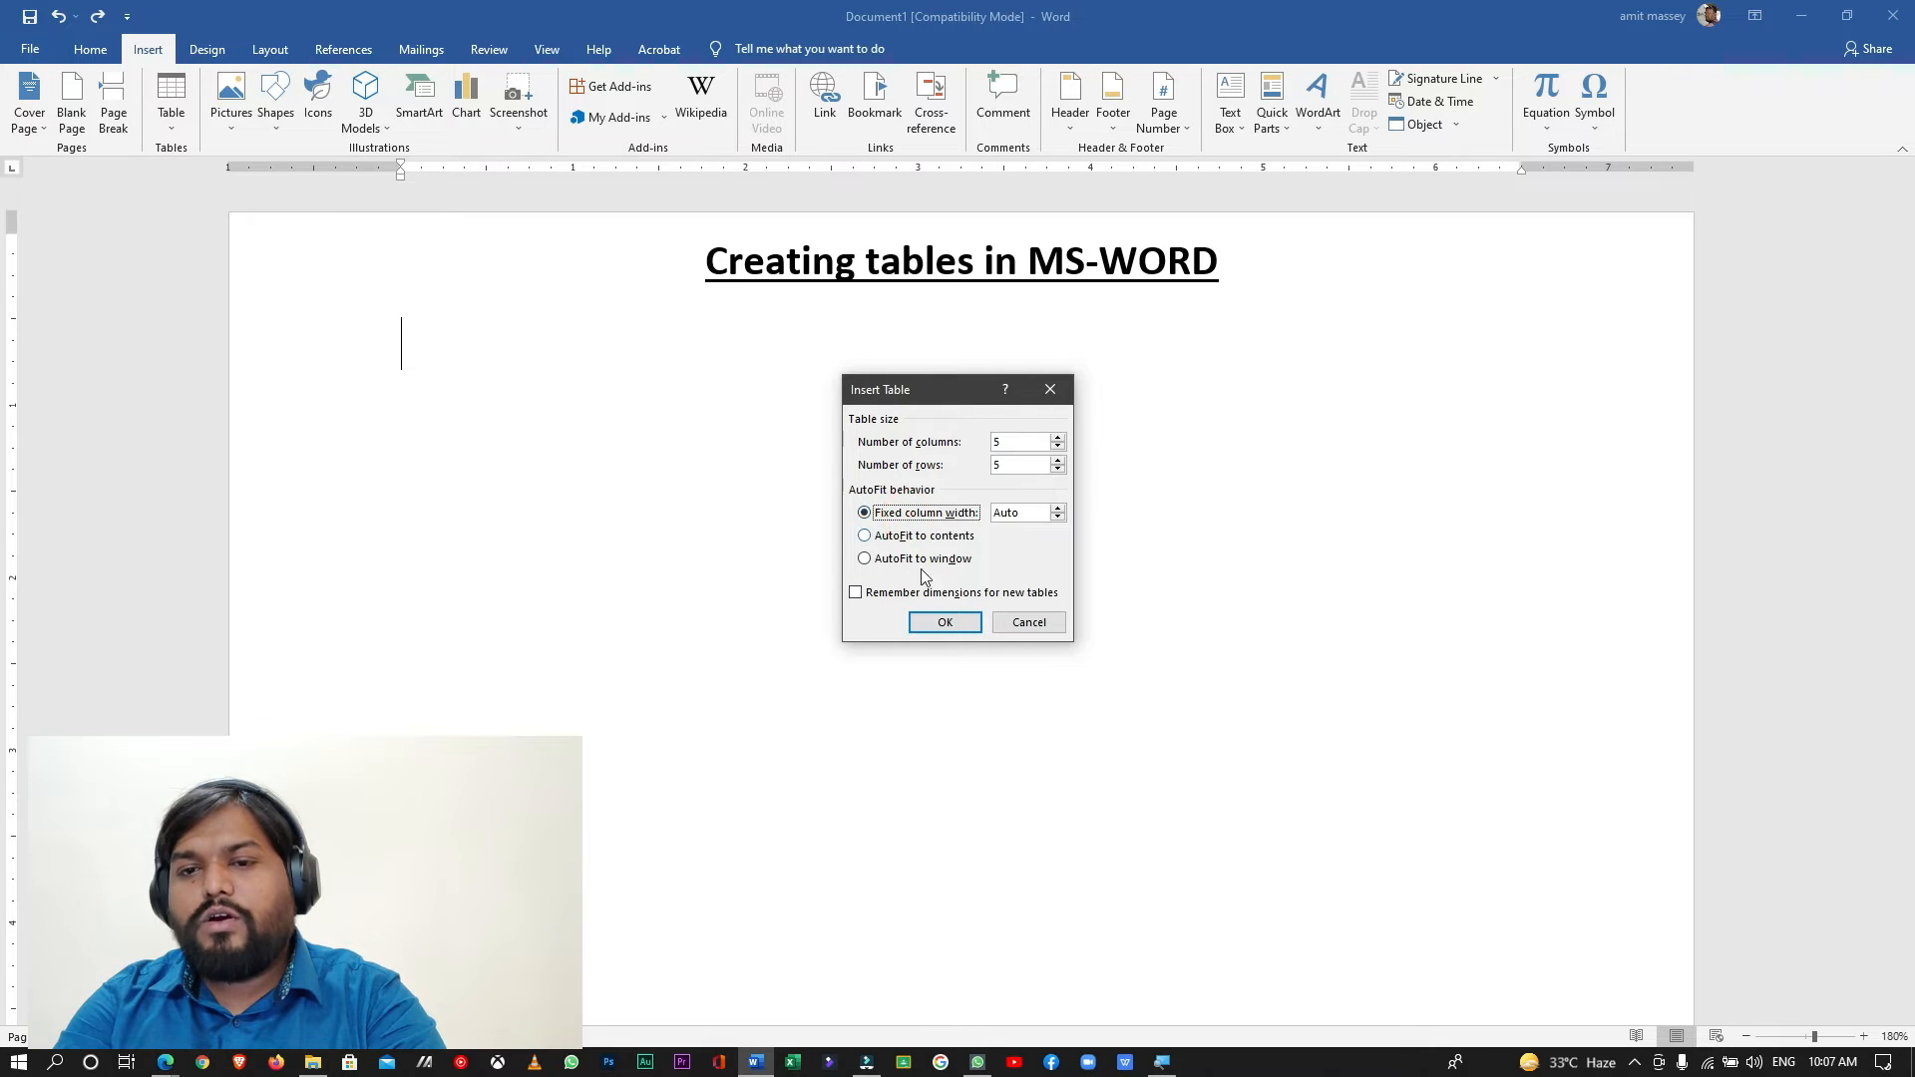
pyautogui.click(945, 623)
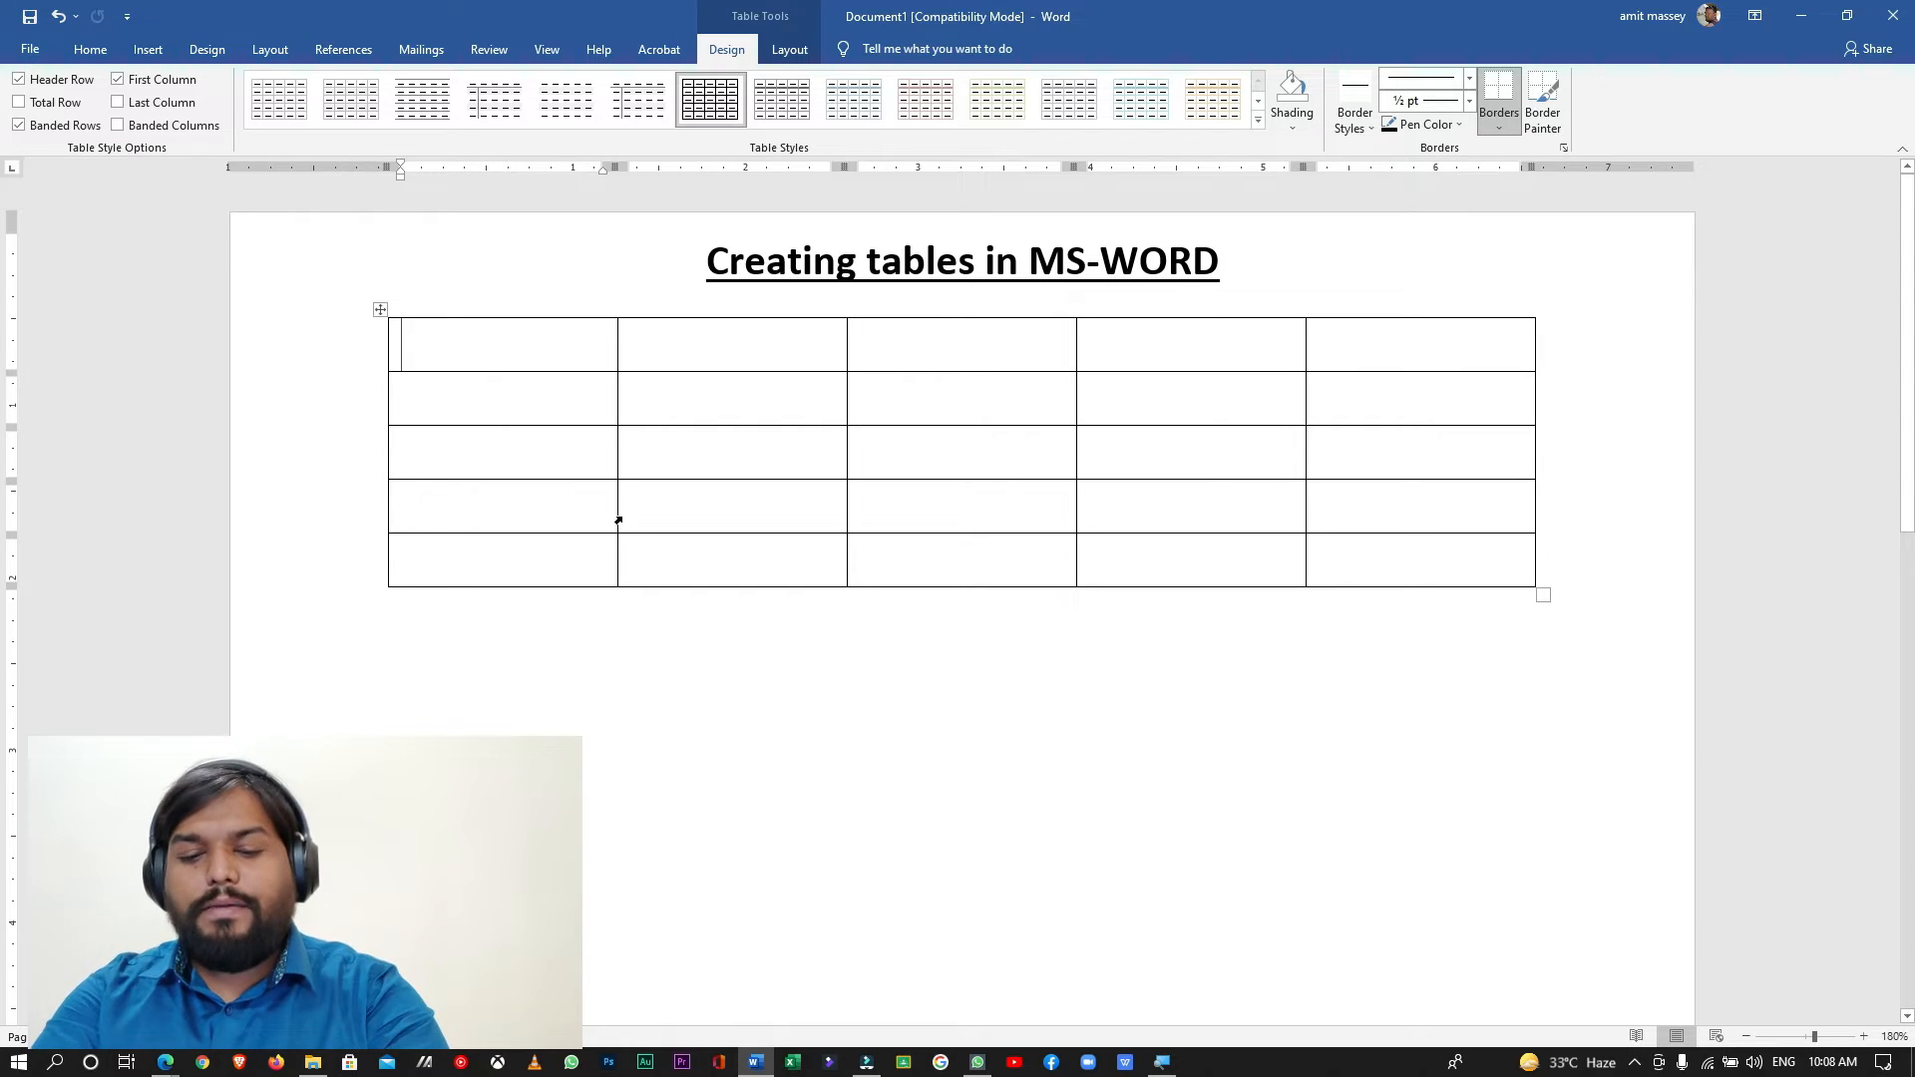
# - Enter "Name" with a capital N as the heading of the first column
pyautogui.write('name')
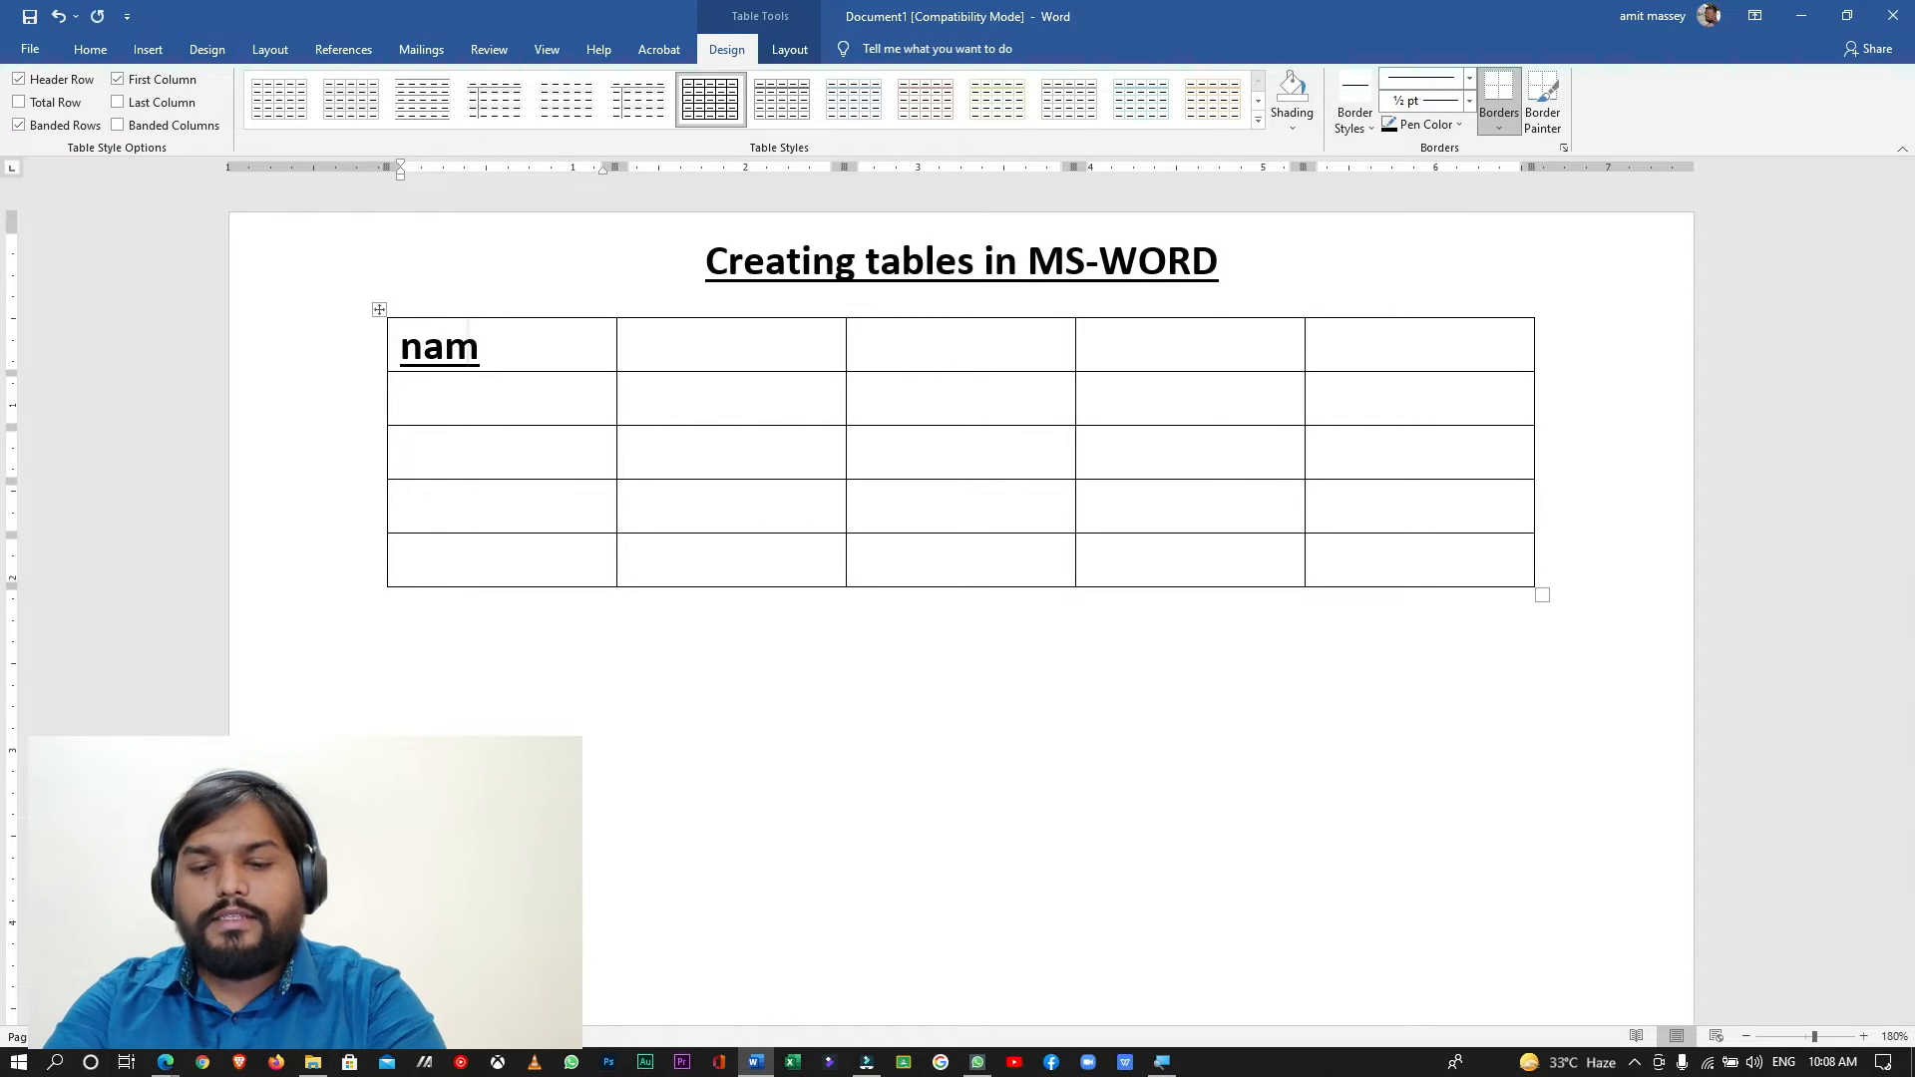
pyautogui.click(422, 348)
pyautogui.press('BackSpace')
pyautogui.write('N')
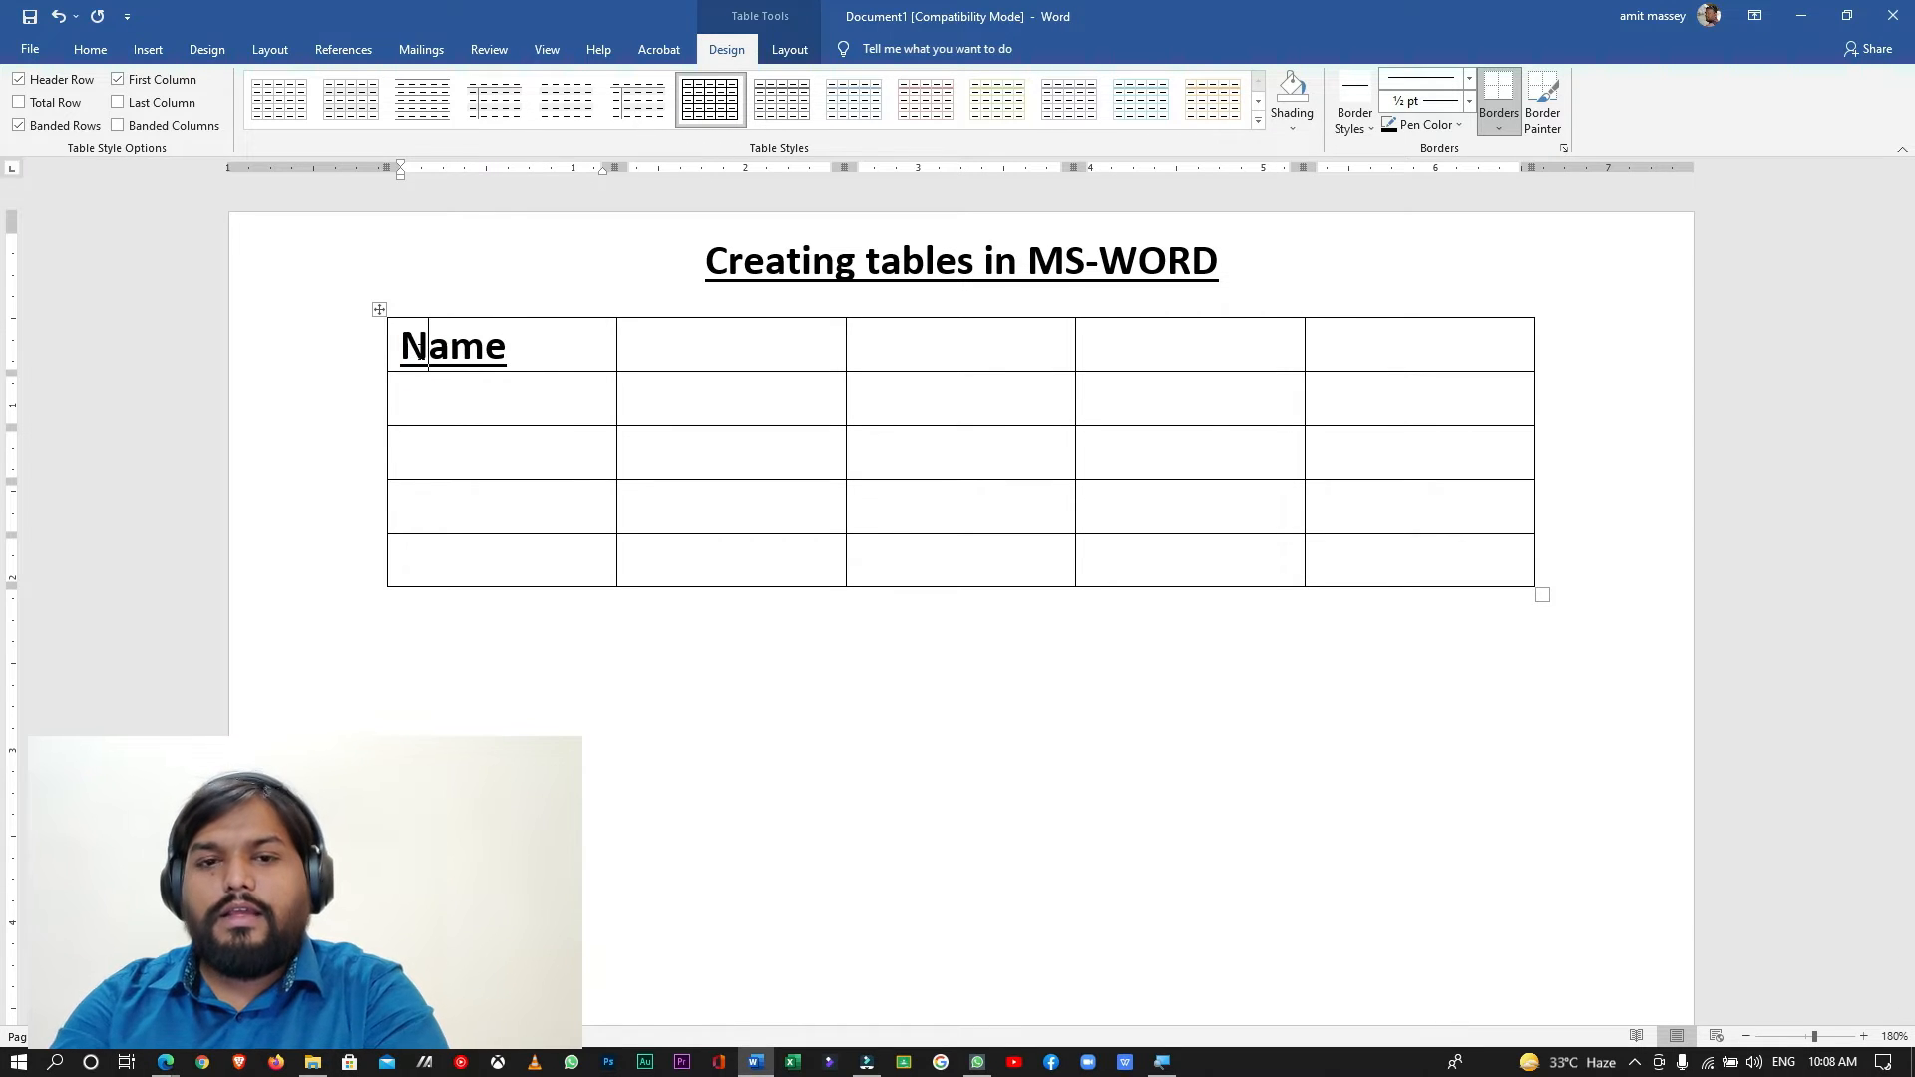
# - Fill the remaining header cells in order with "English", "Maths", "Science" and "Hindi"
pyautogui.click(682, 348)
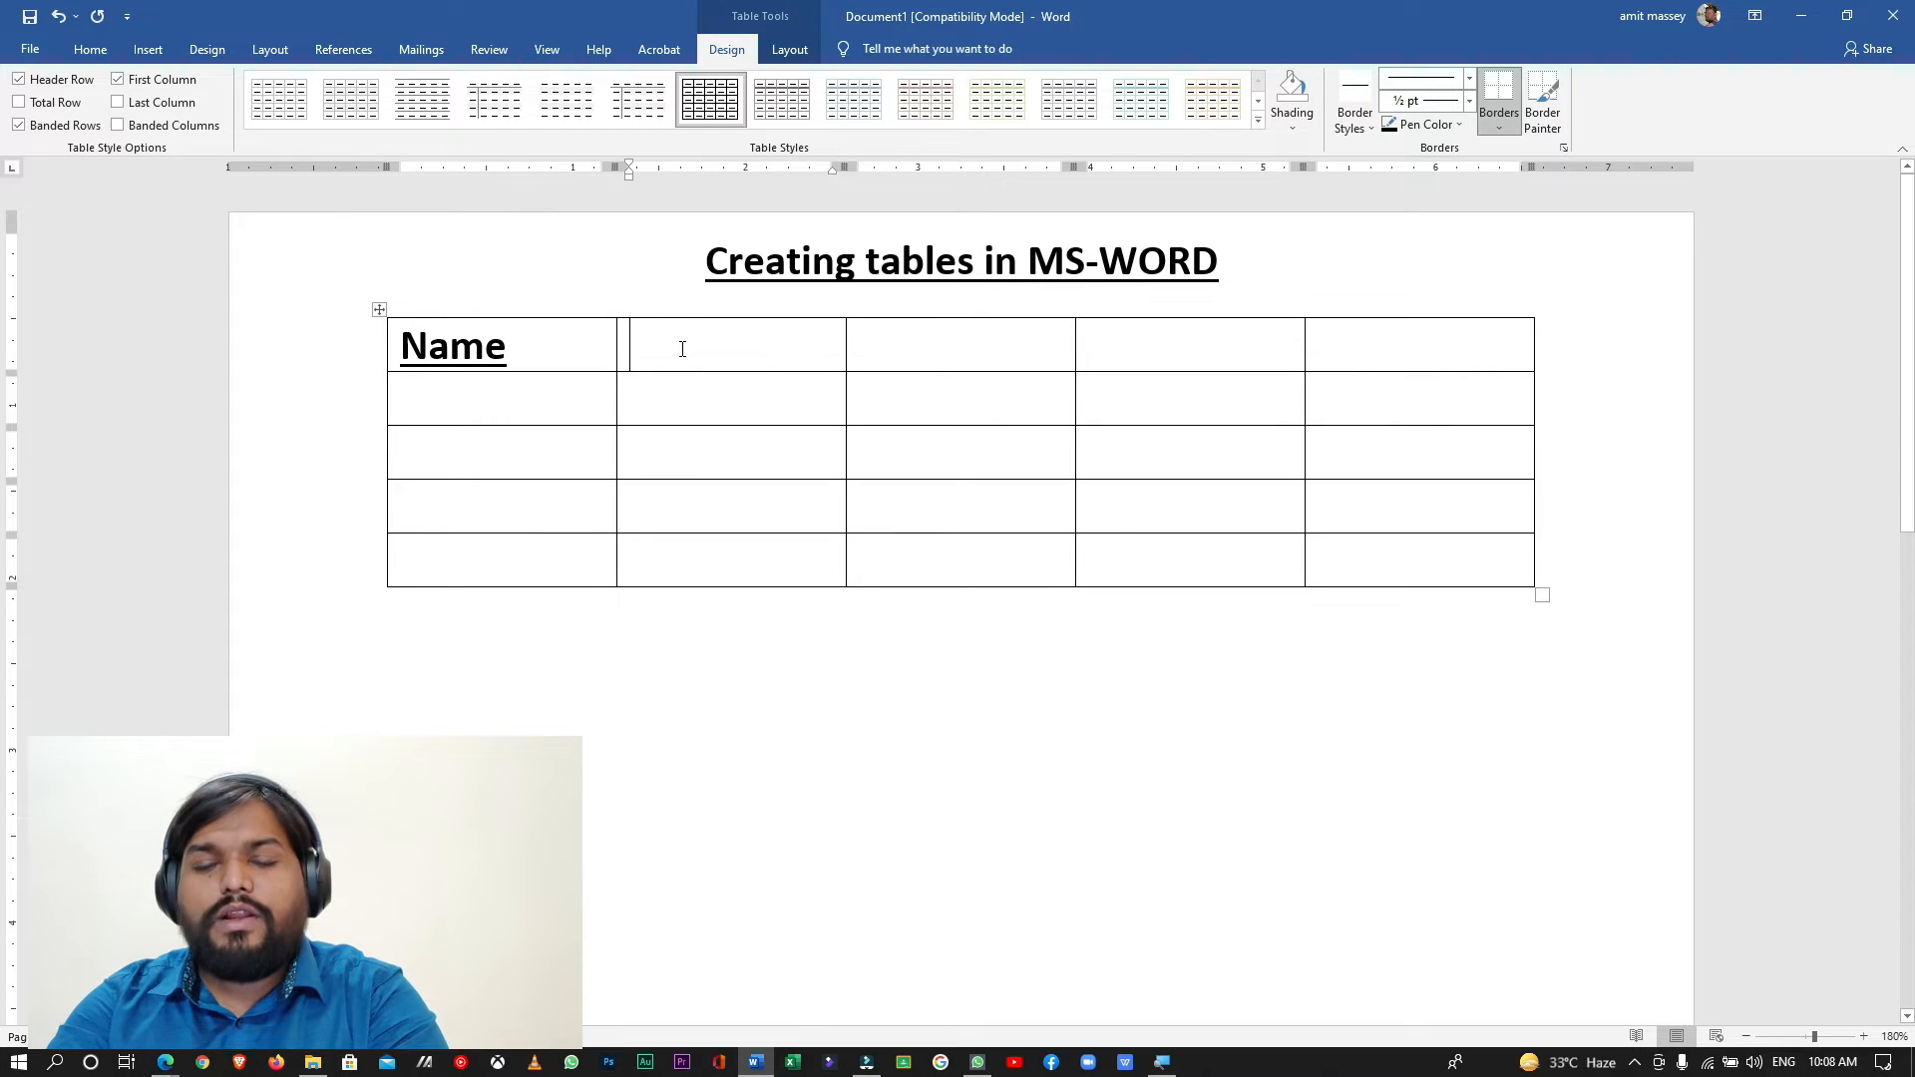
pyautogui.write('En')
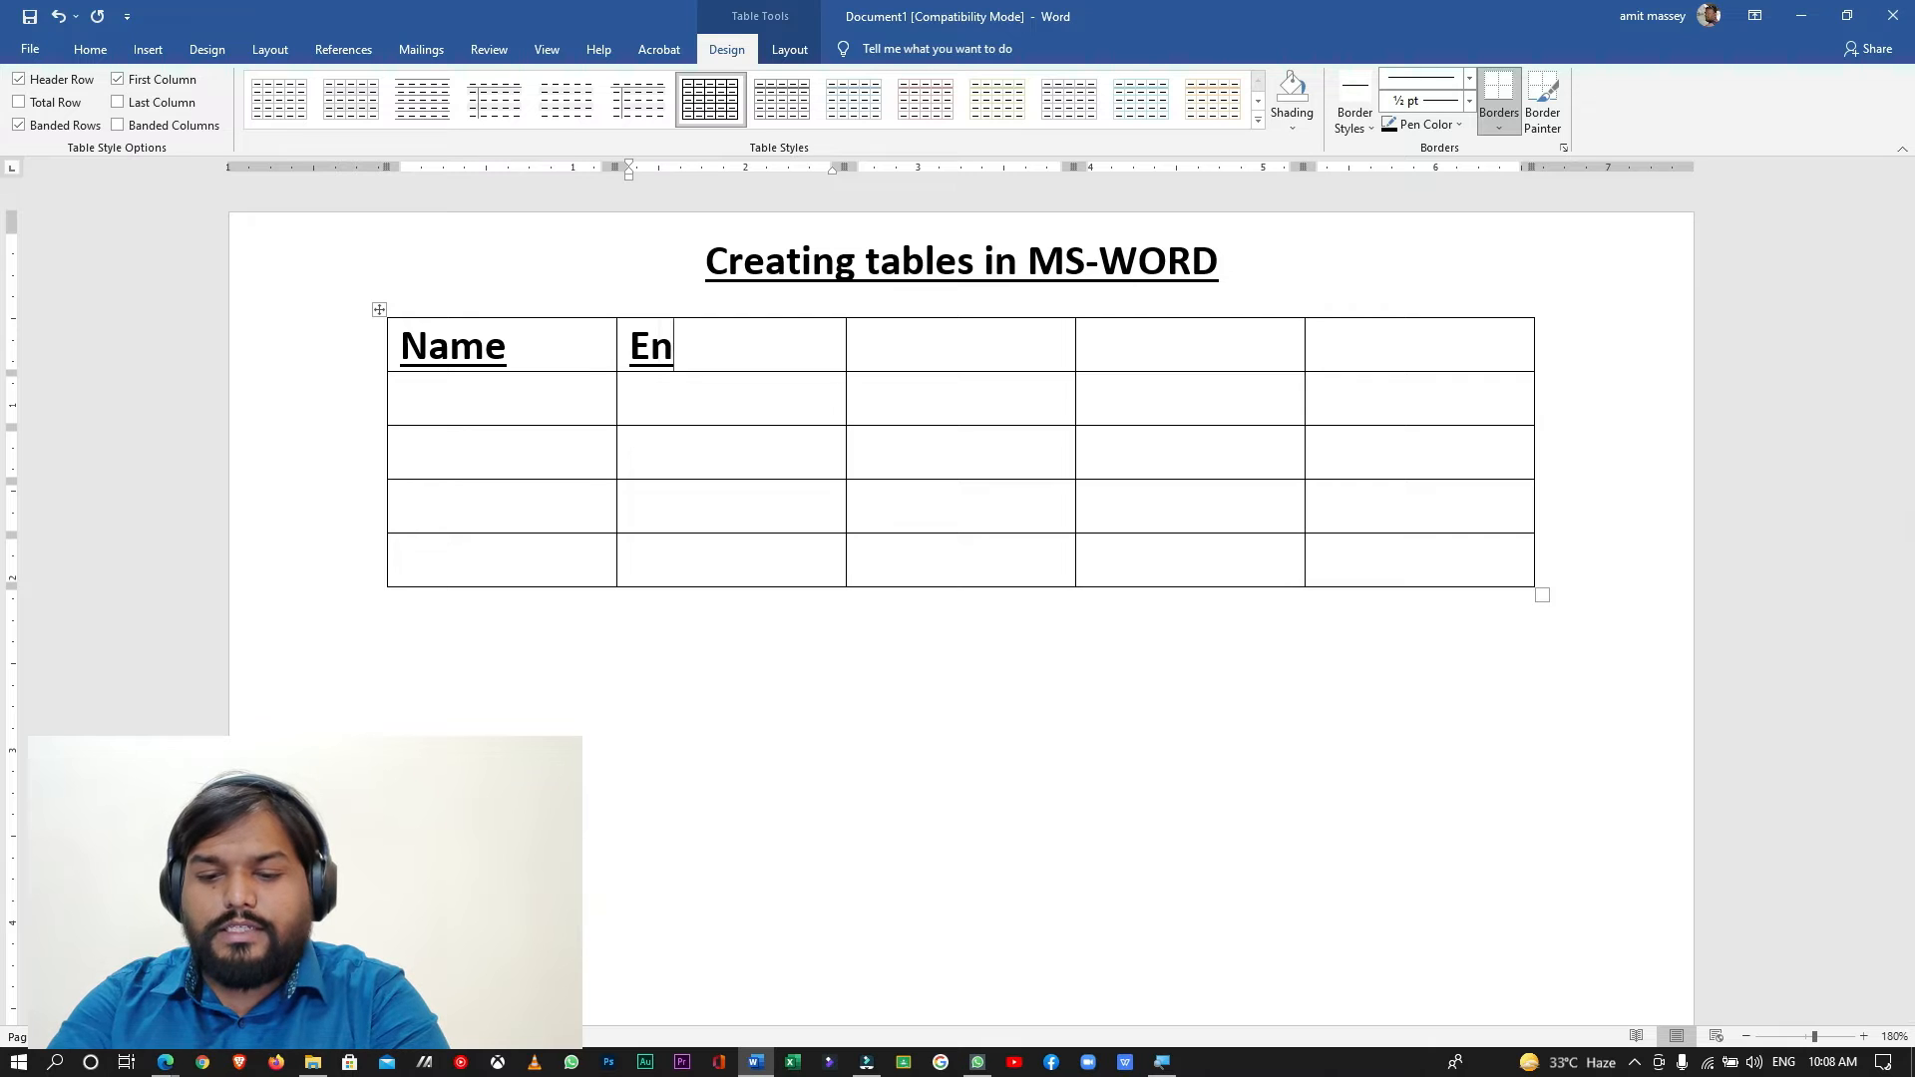
pyautogui.write('glish')
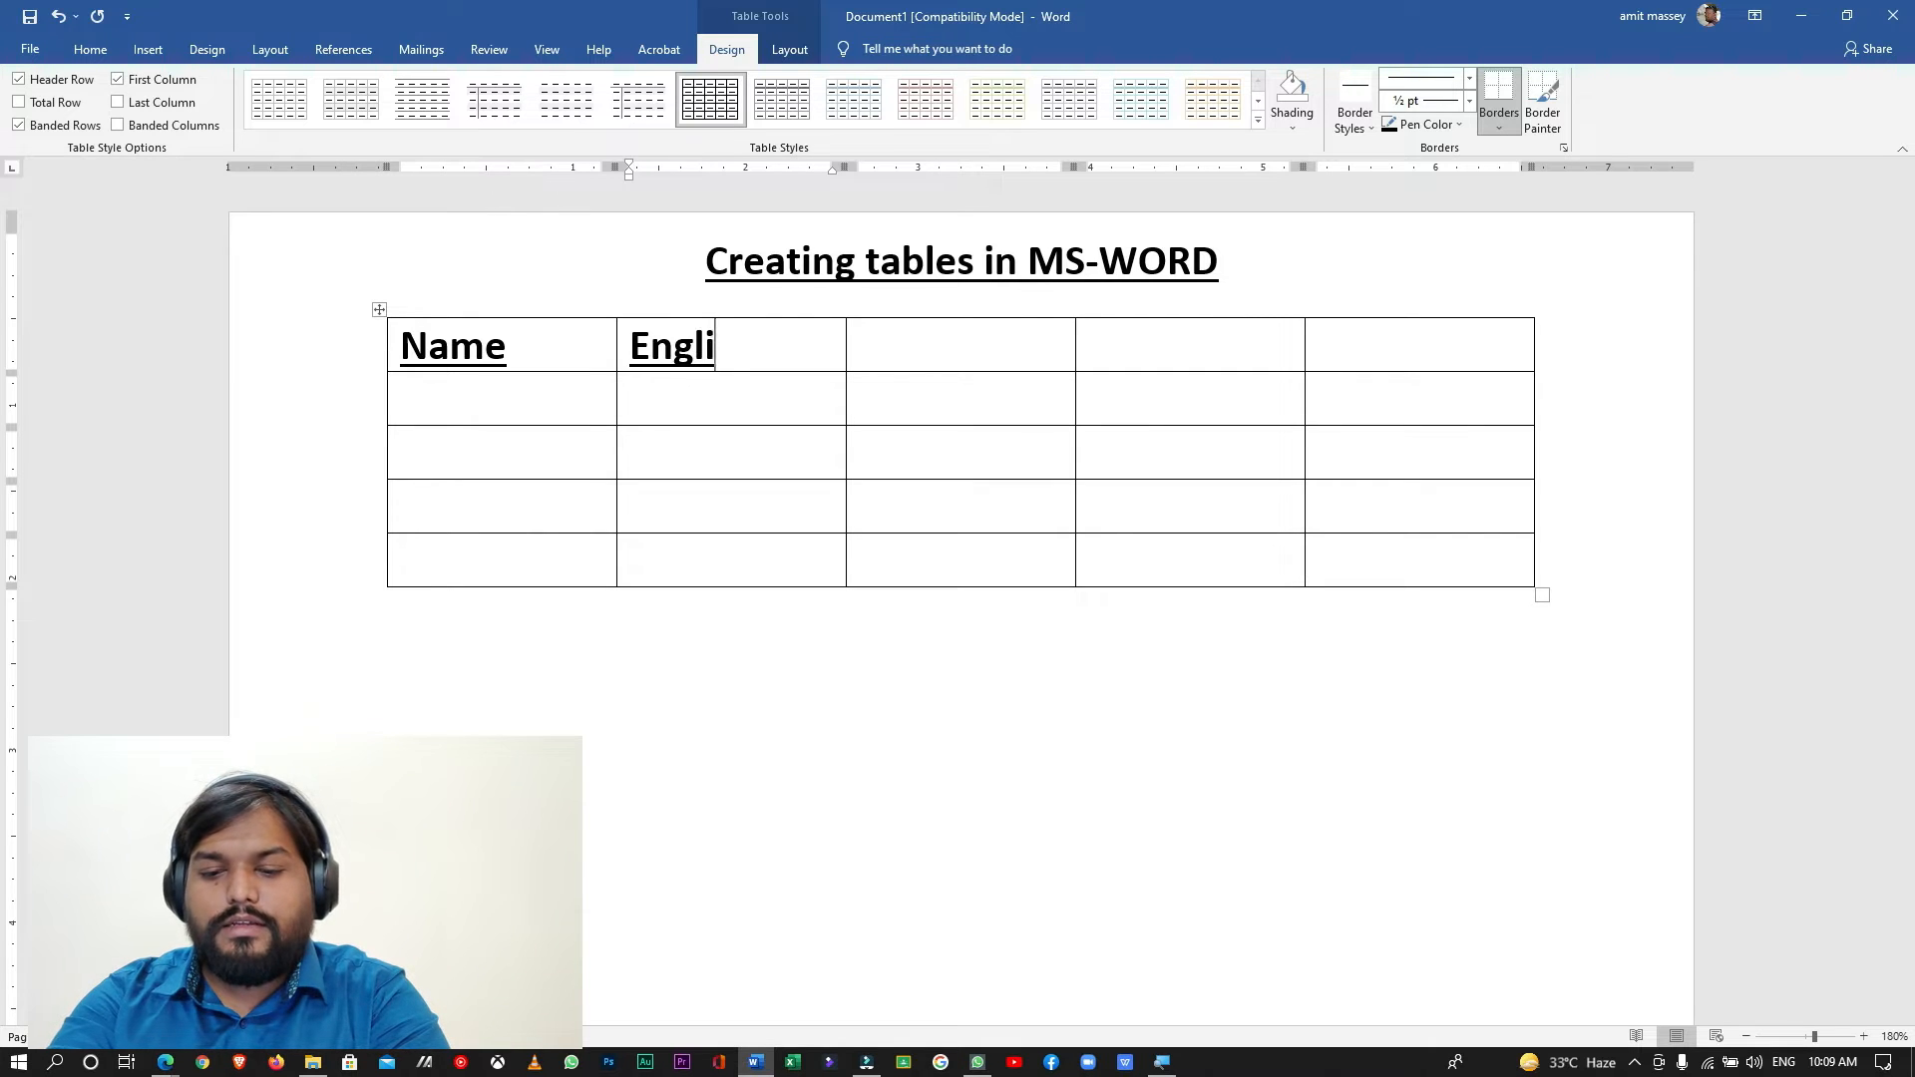
pyautogui.click(950, 337)
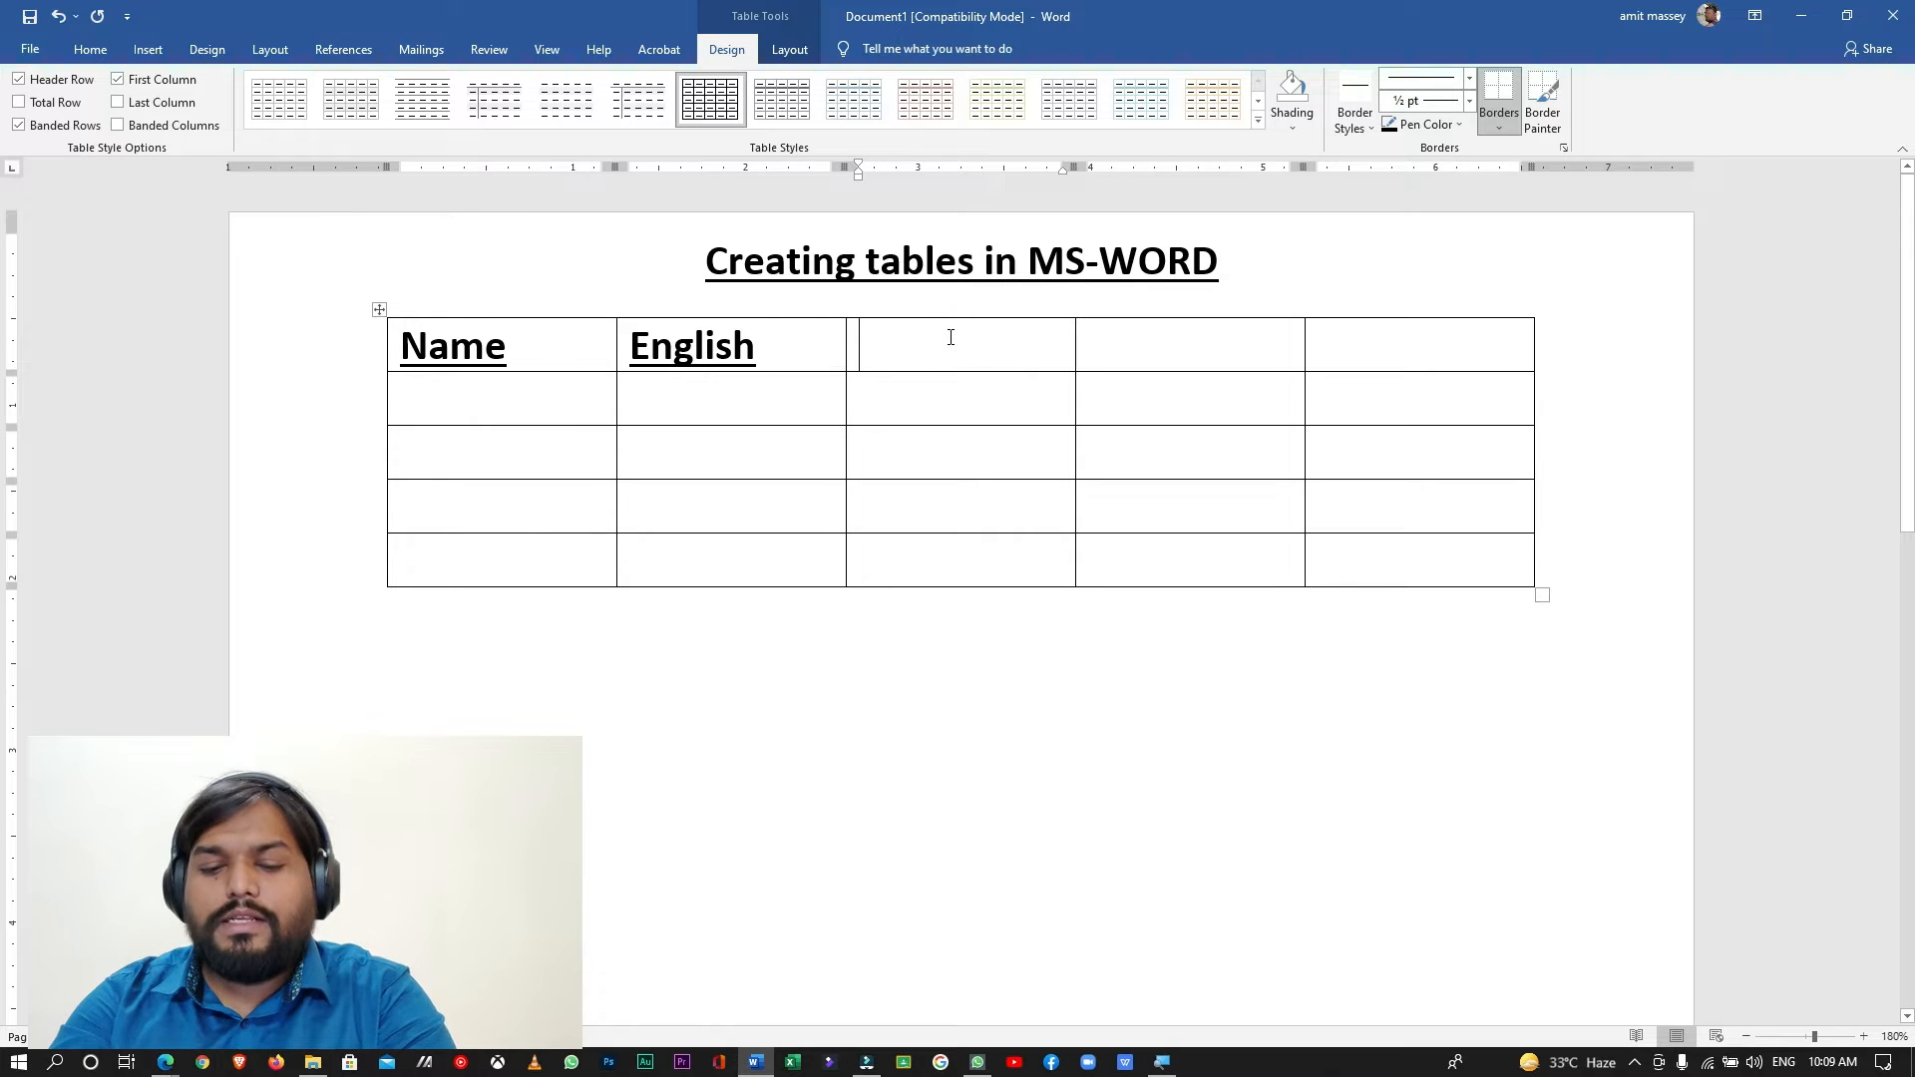
pyautogui.write('Maths')
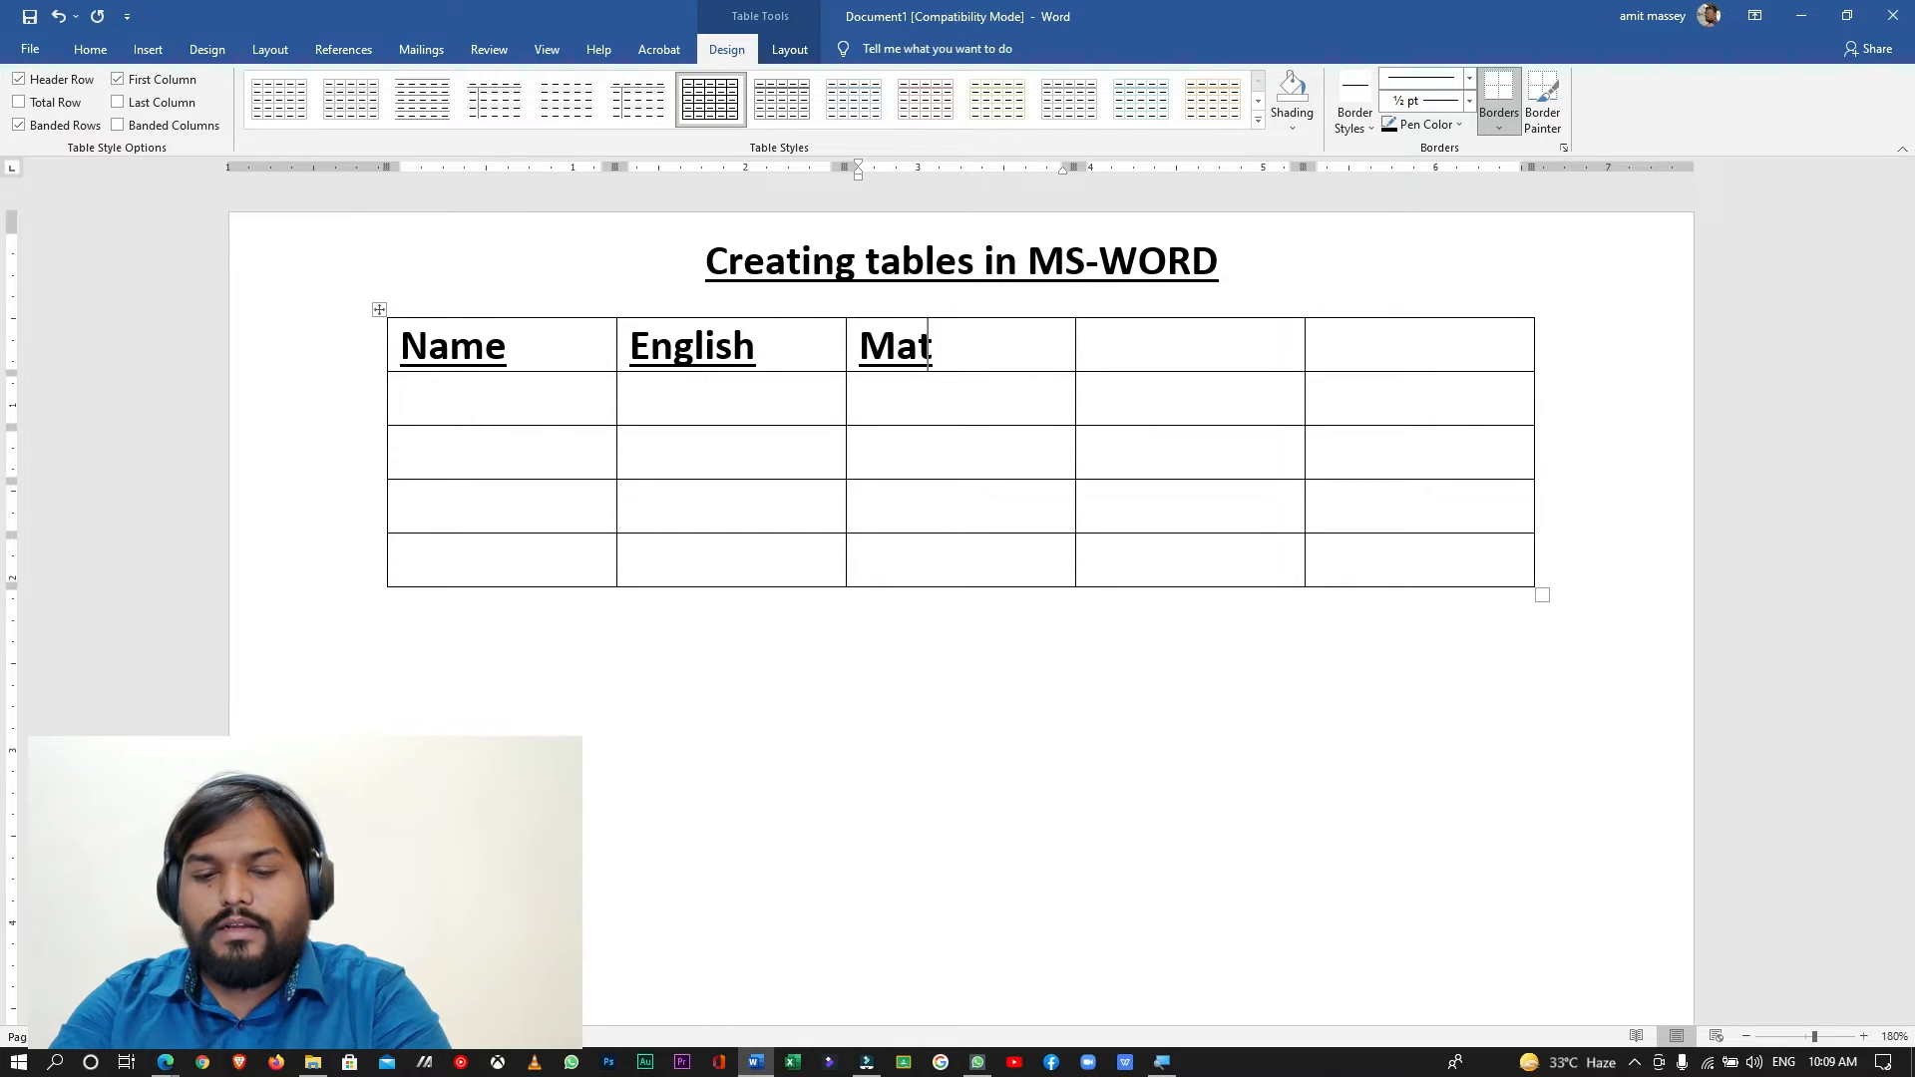
pyautogui.click(1189, 342)
pyautogui.write('Sc')
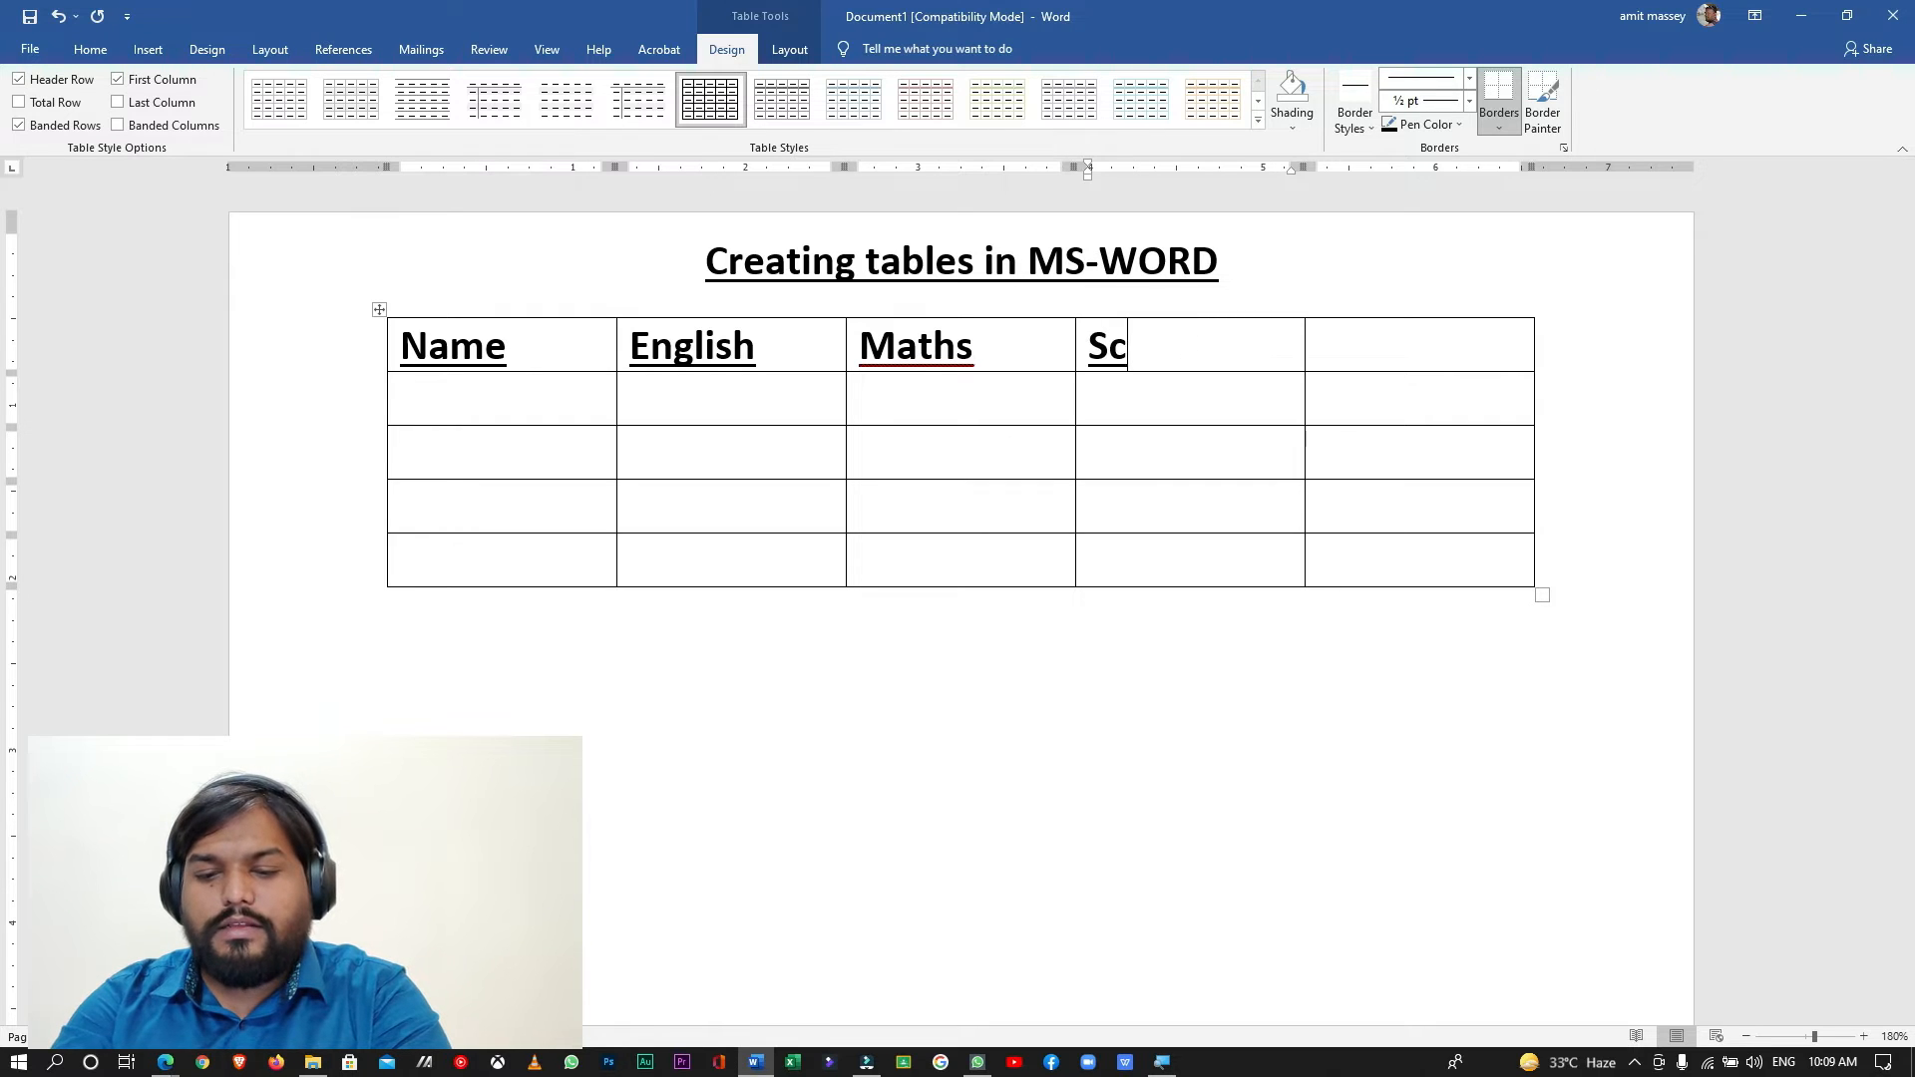
pyautogui.write('ience')
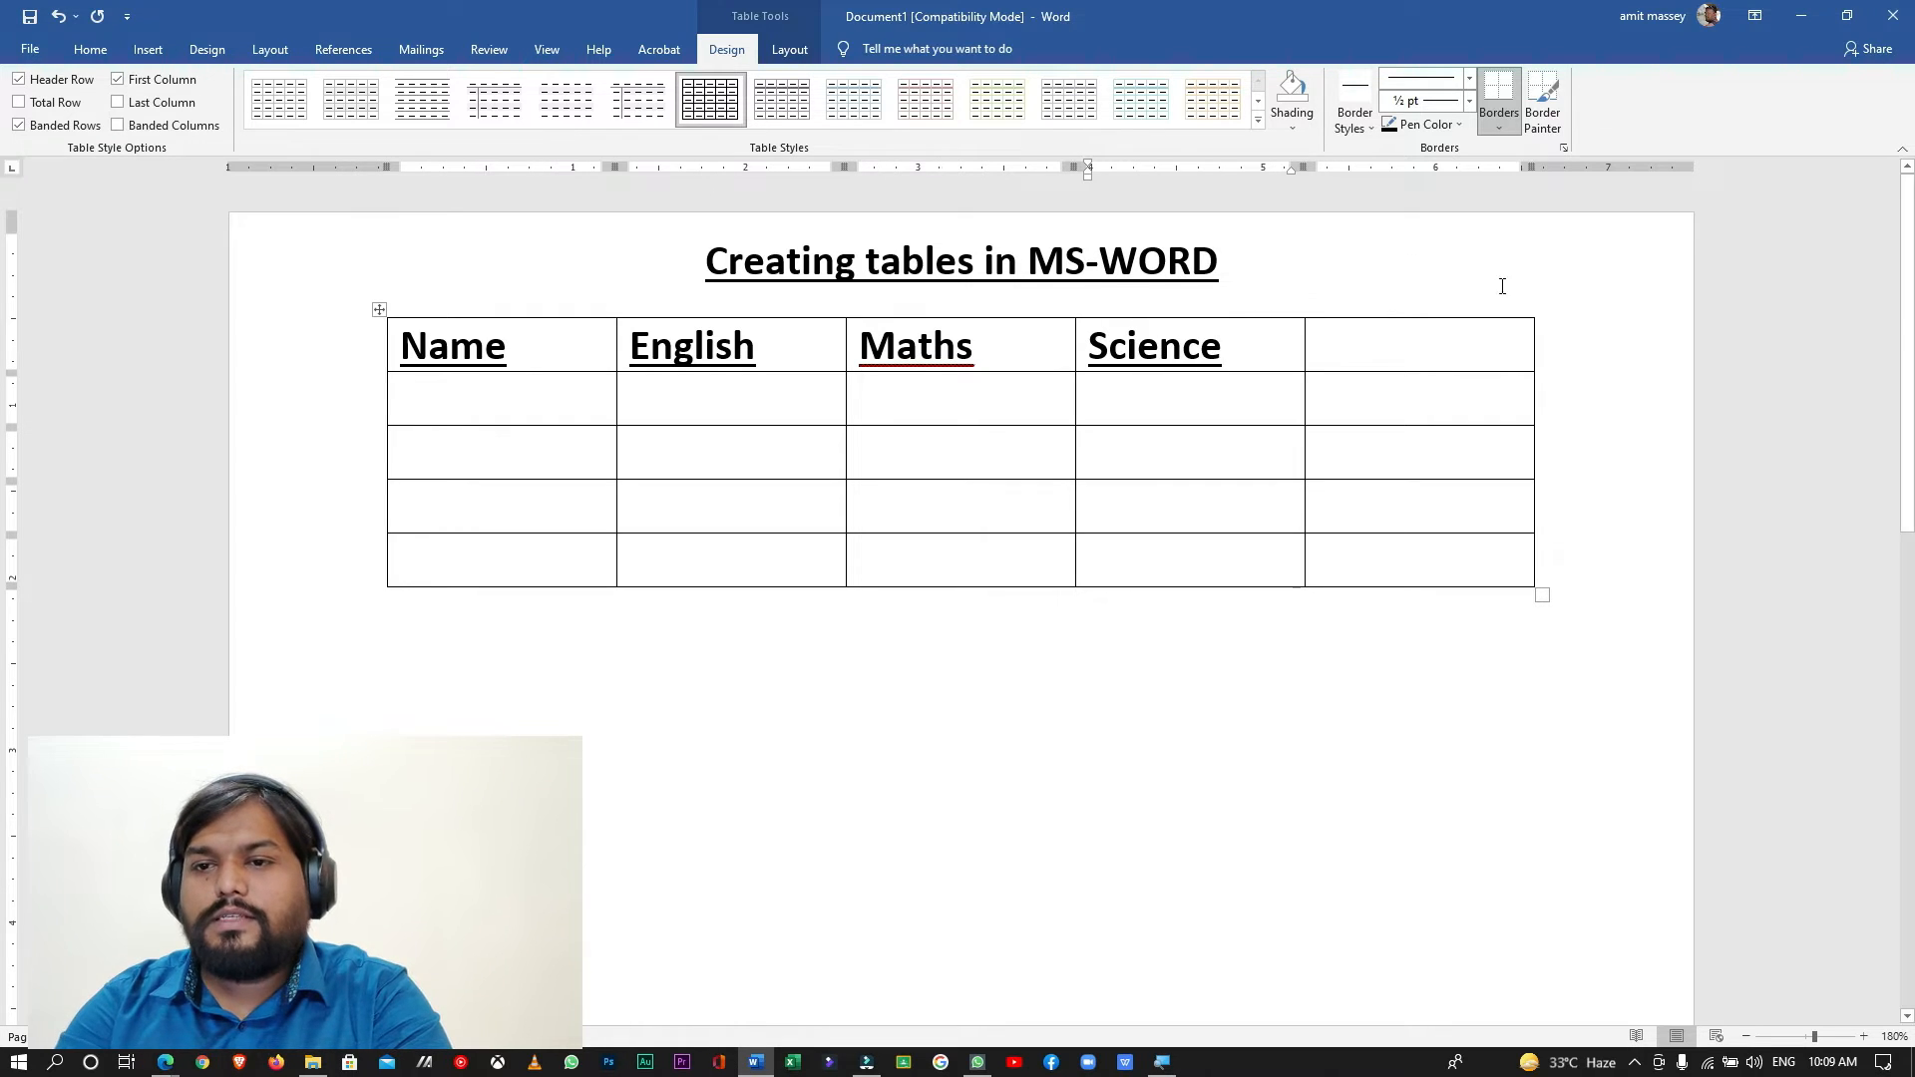
pyautogui.click(1466, 335)
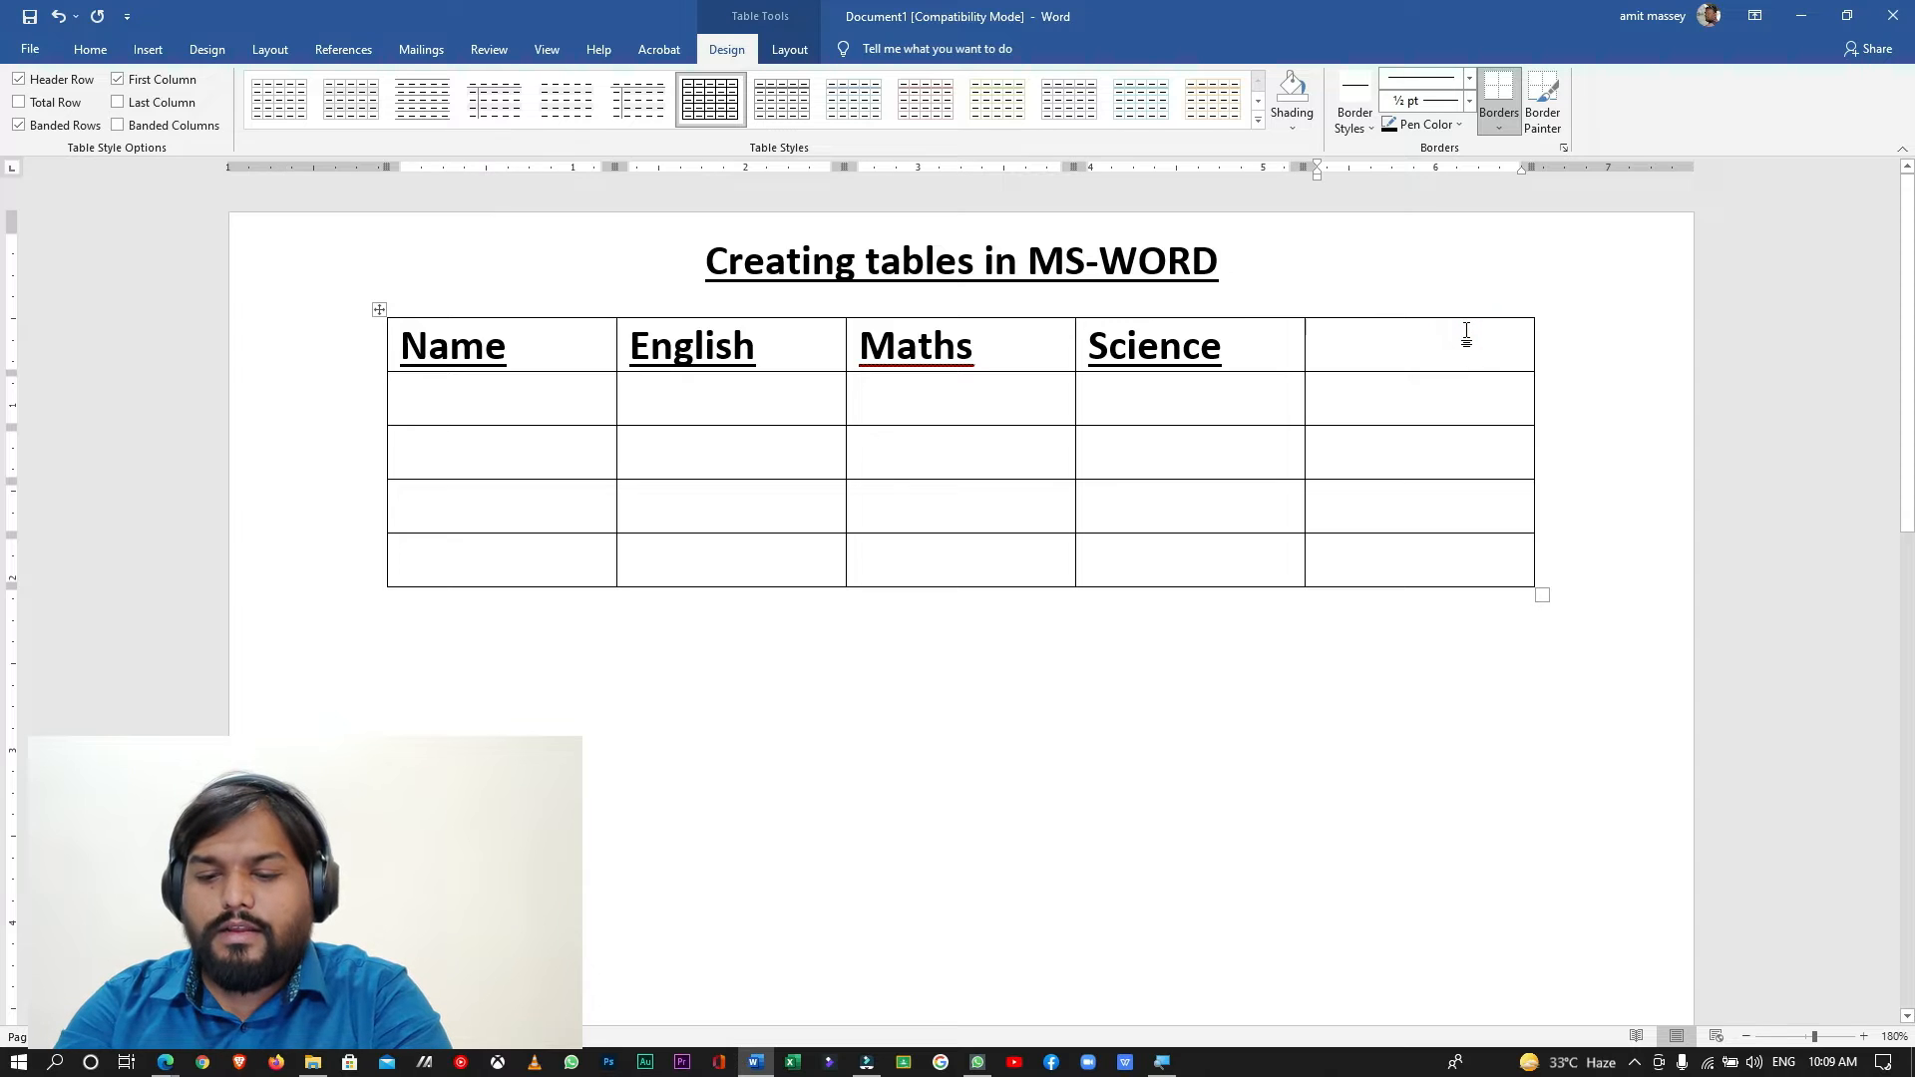
pyautogui.write('Hindi')
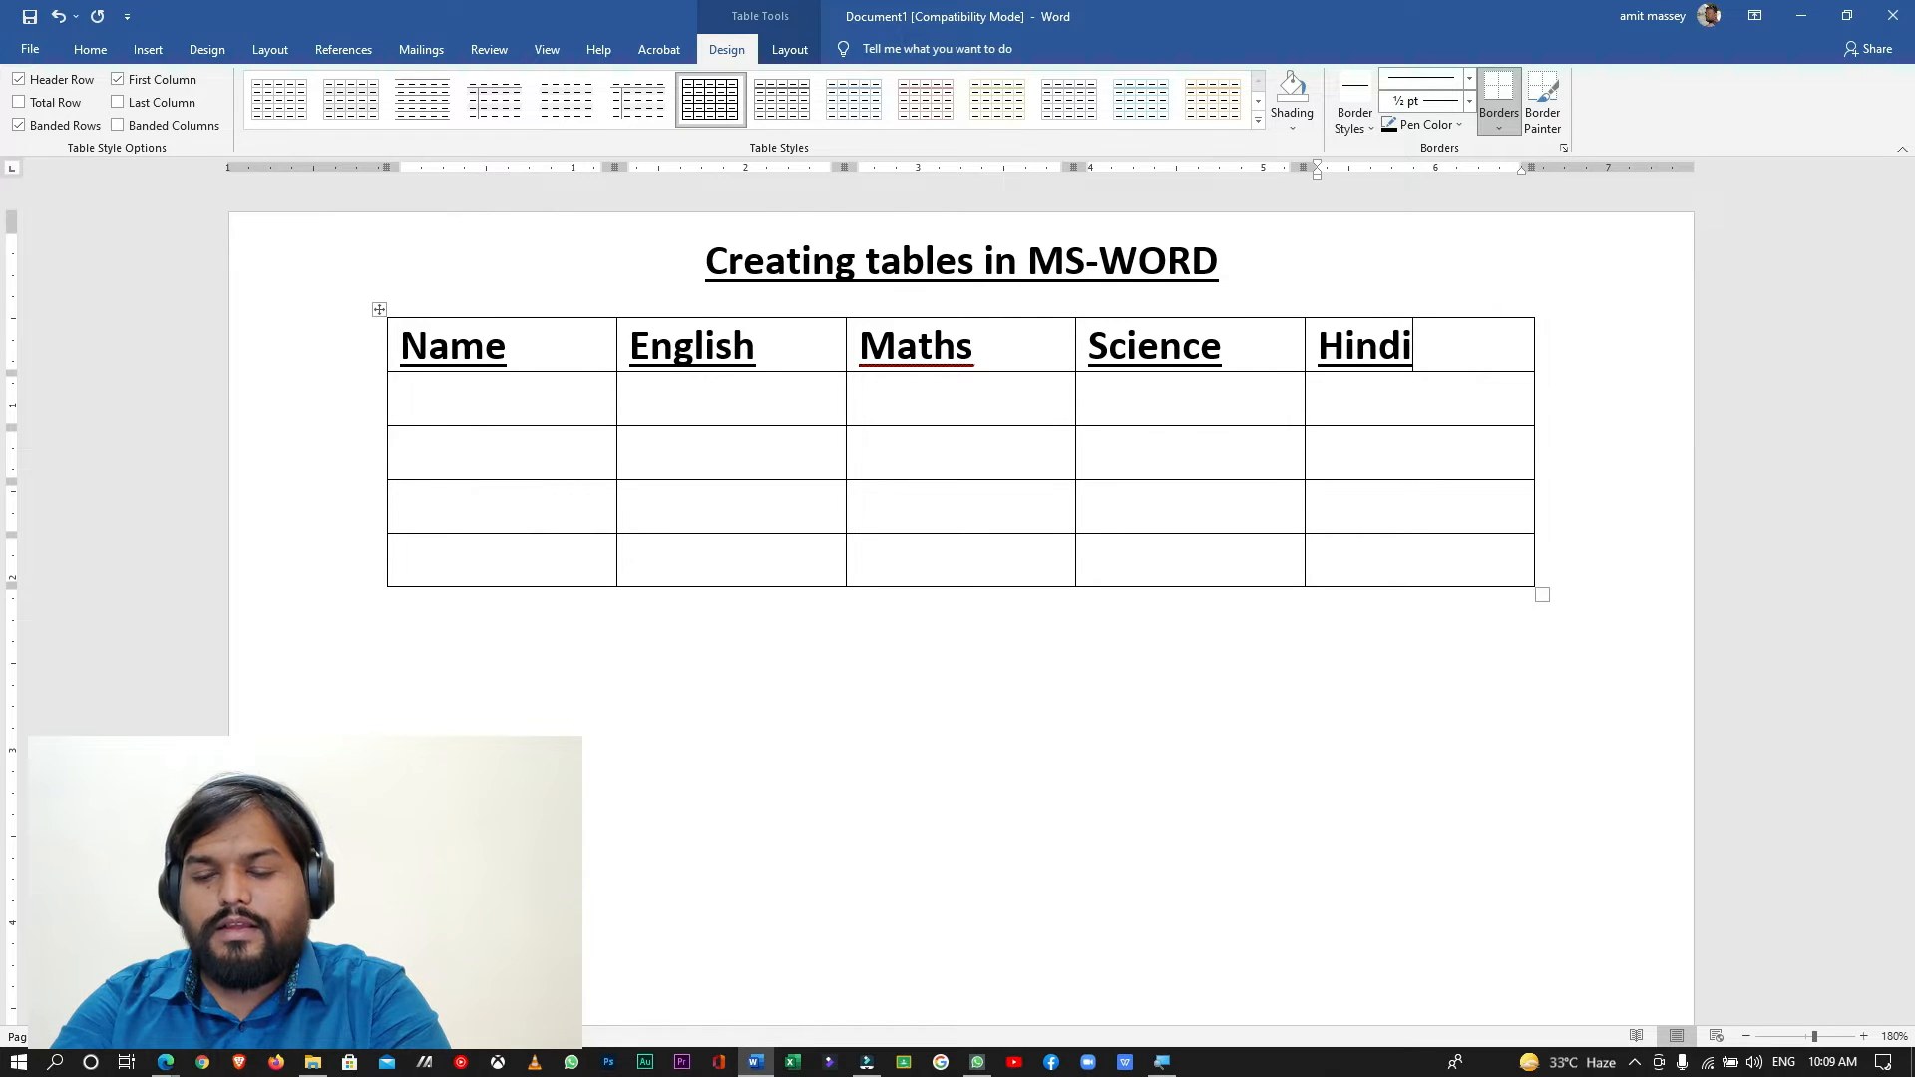
# - Enter the two students' names in the first column's second and third rows, the second name in capitals
pyautogui.click(536, 400)
pyautogui.write('A')
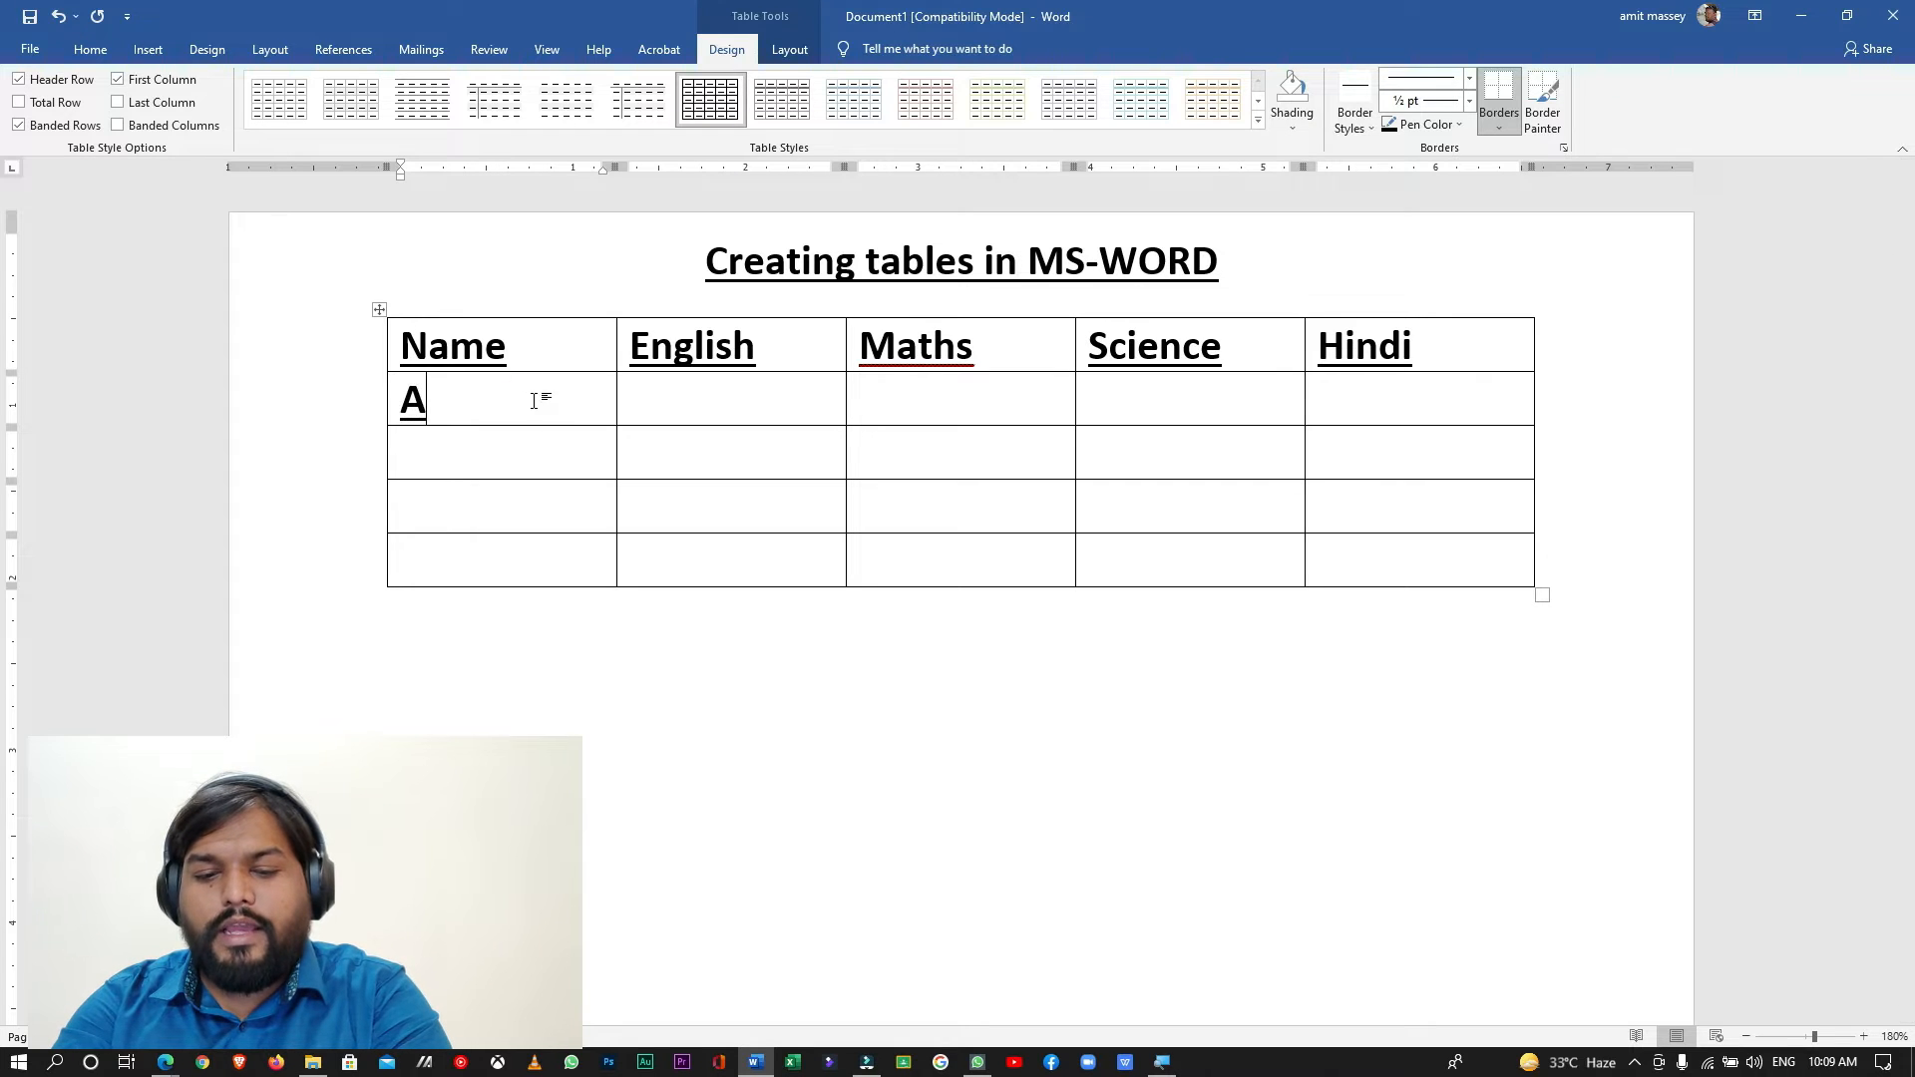
pyautogui.write('rjun')
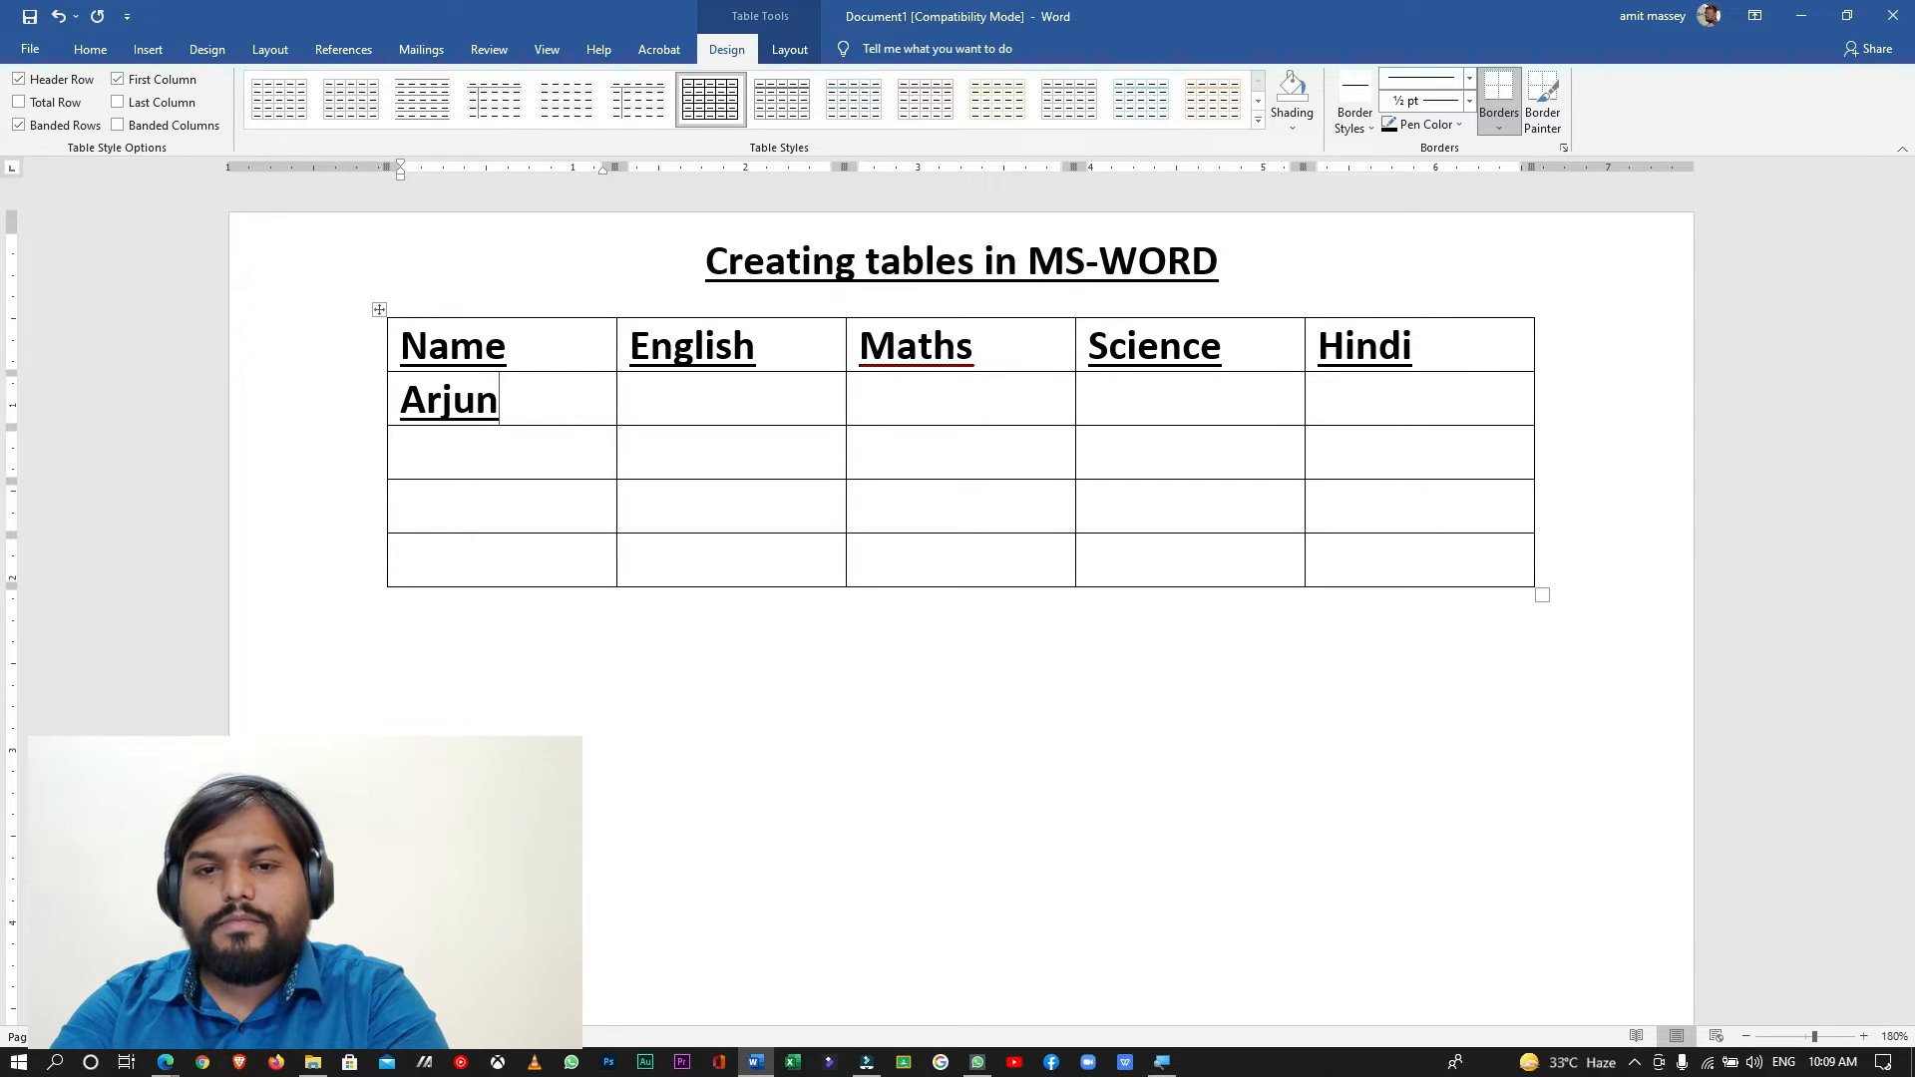
pyautogui.click(541, 452)
pyautogui.write('TRILOK')
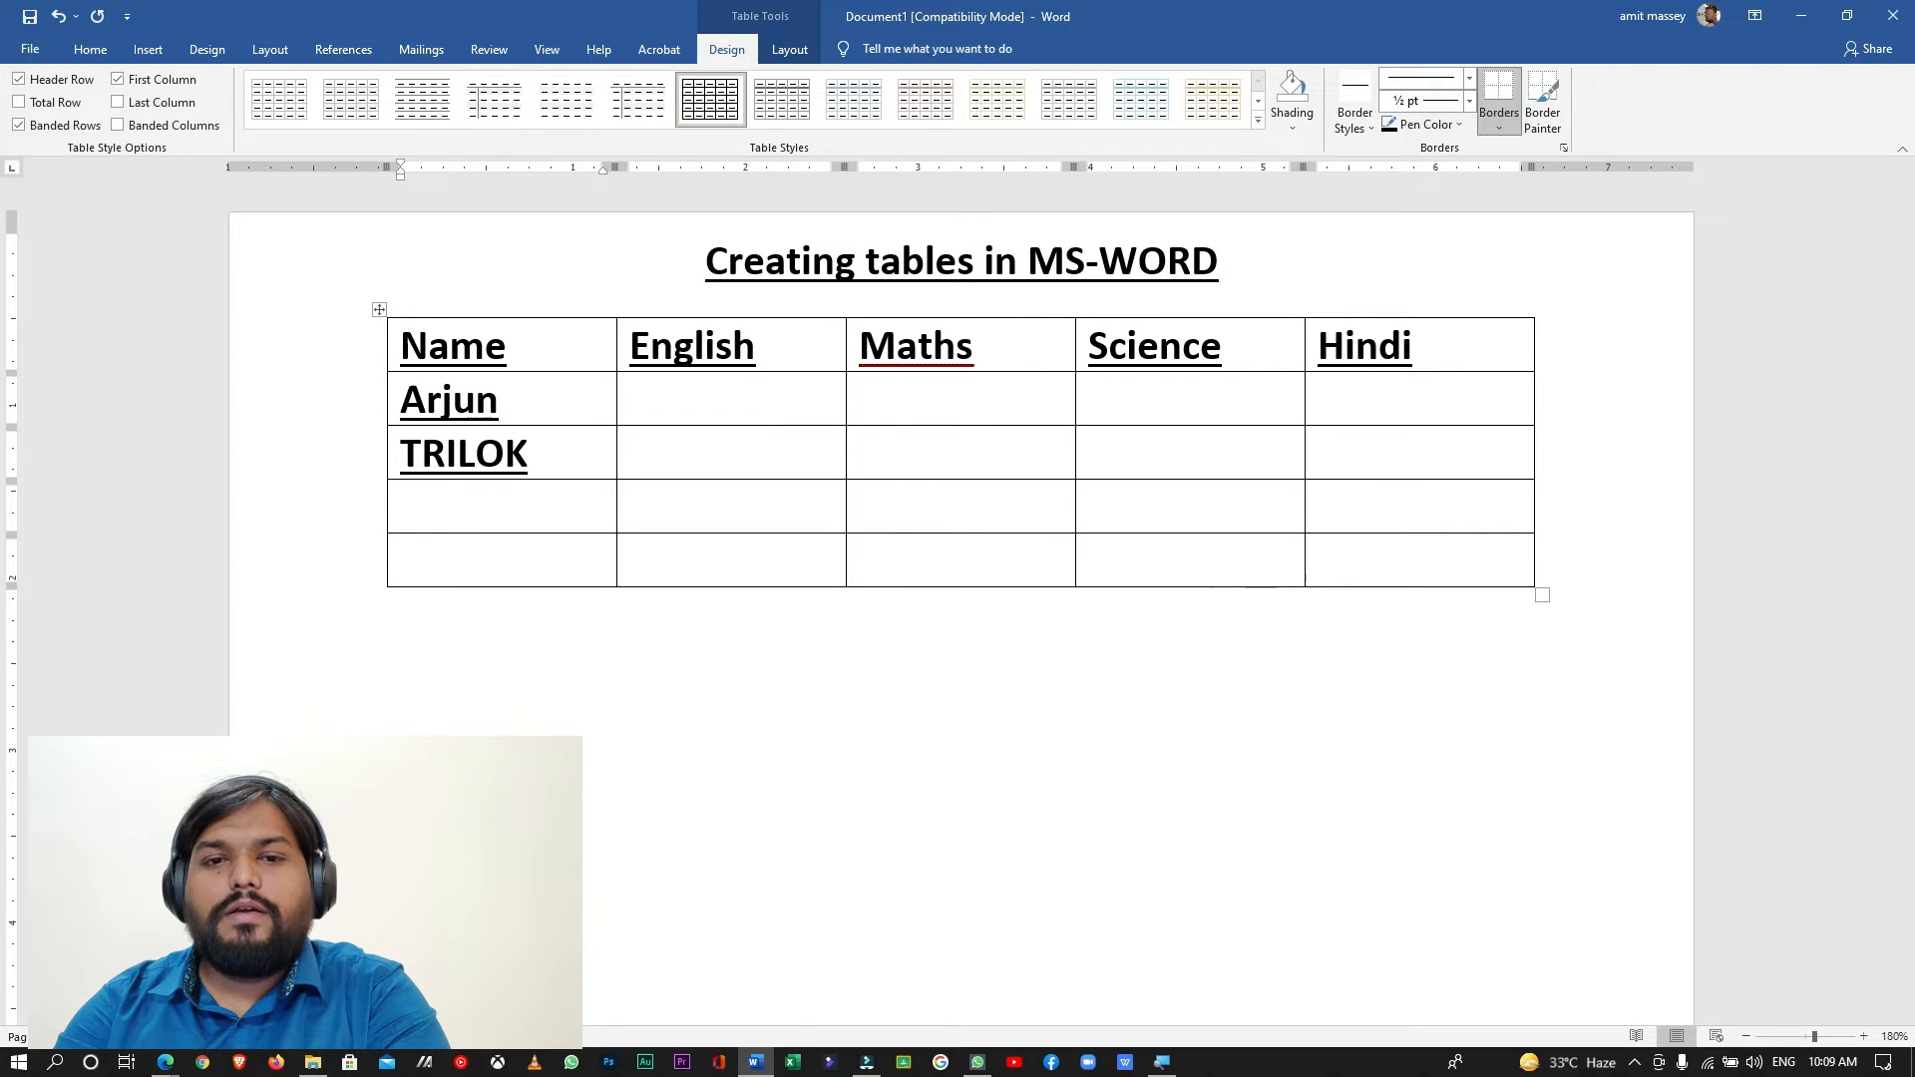
# - Enter the first student's marks: 78 for English, 85 for Maths, 90 for Science and 98 for Hindi
pyautogui.click(752, 402)
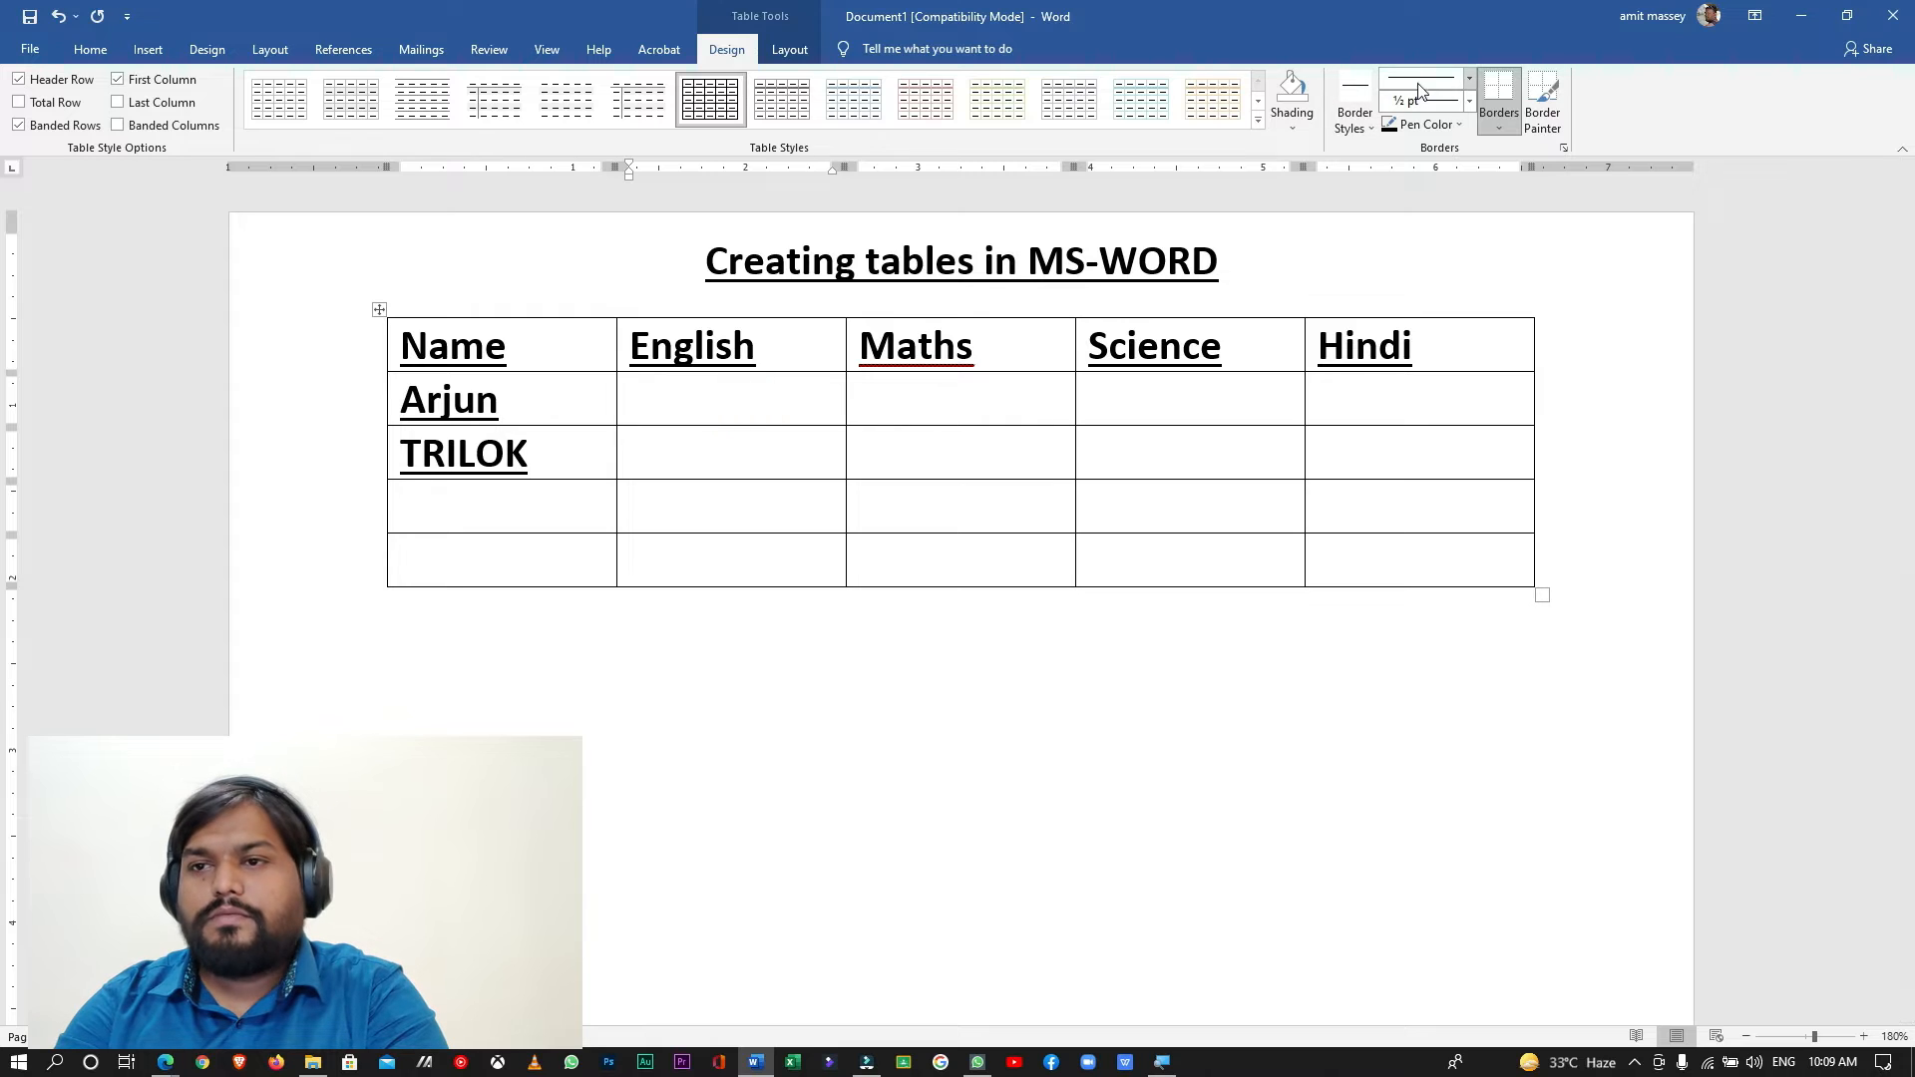
pyautogui.write('78')
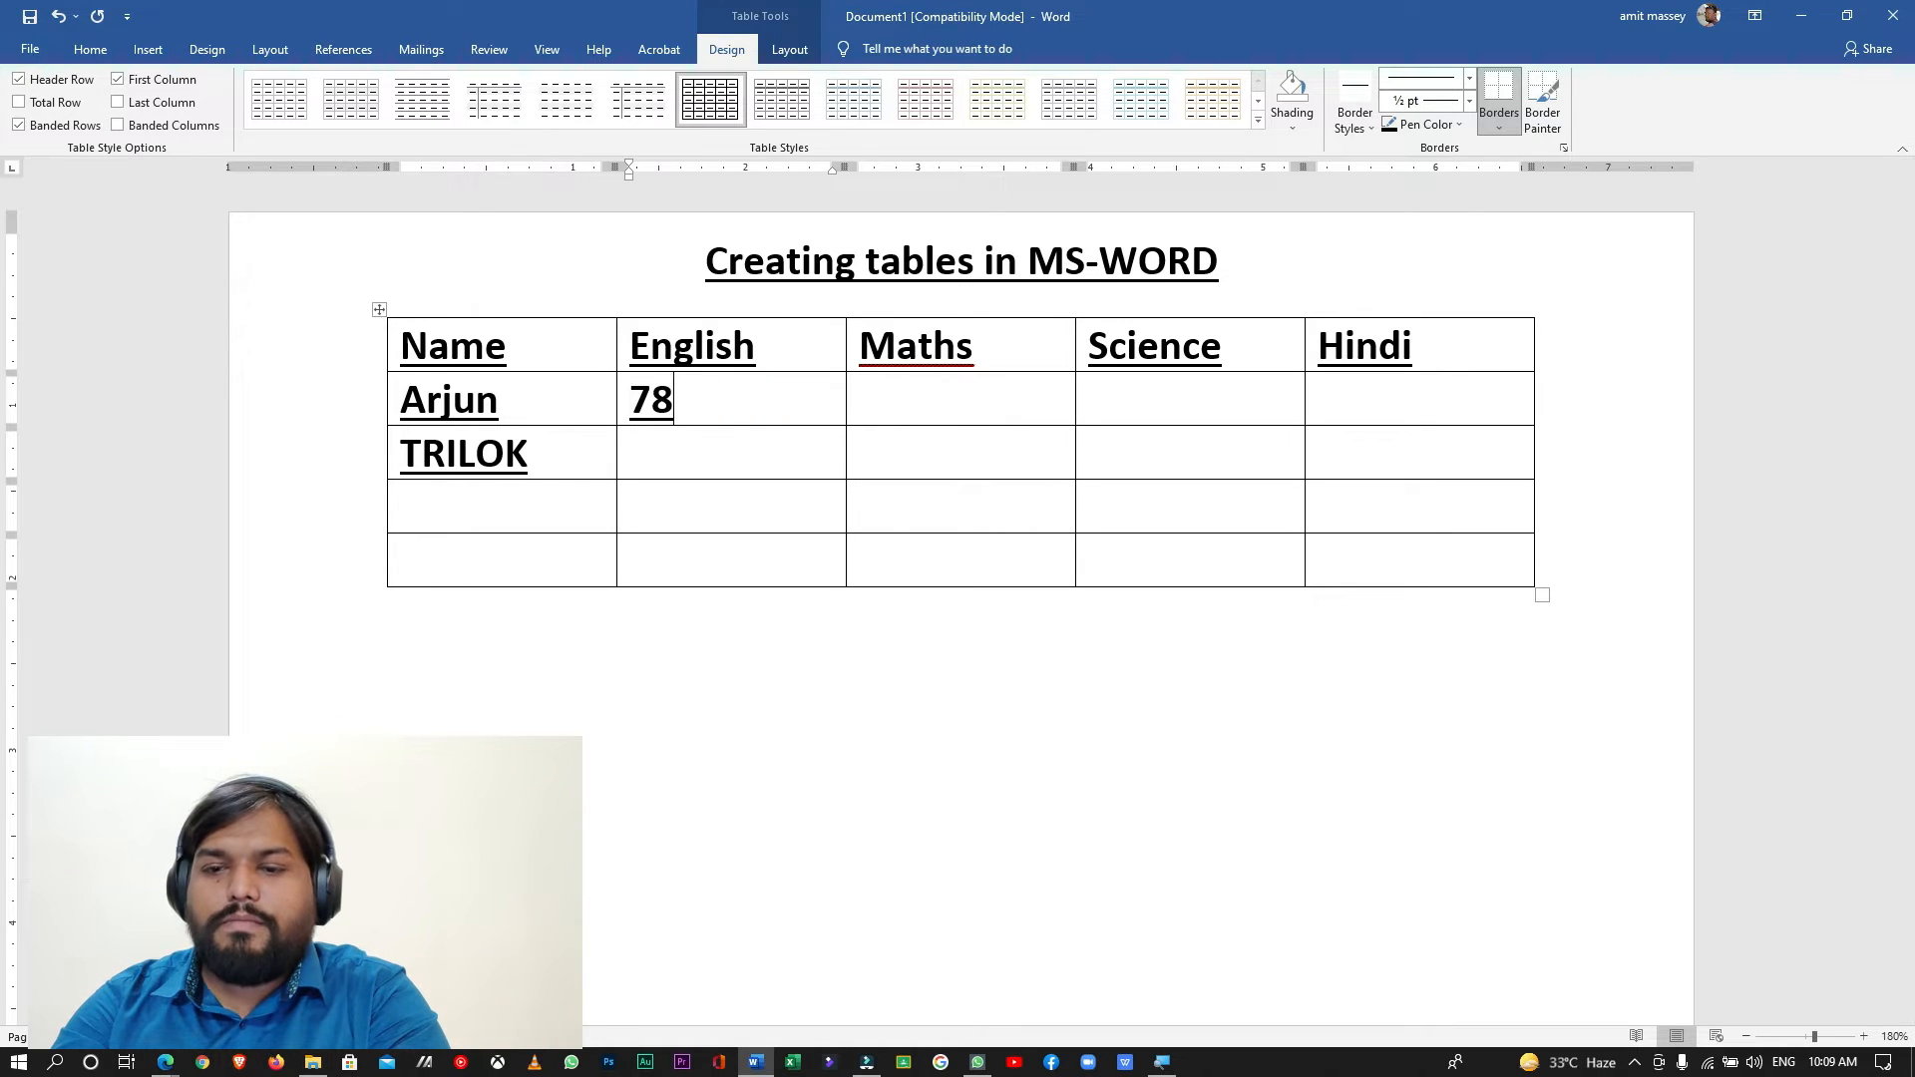
pyautogui.press('Tab')
pyautogui.write('85')
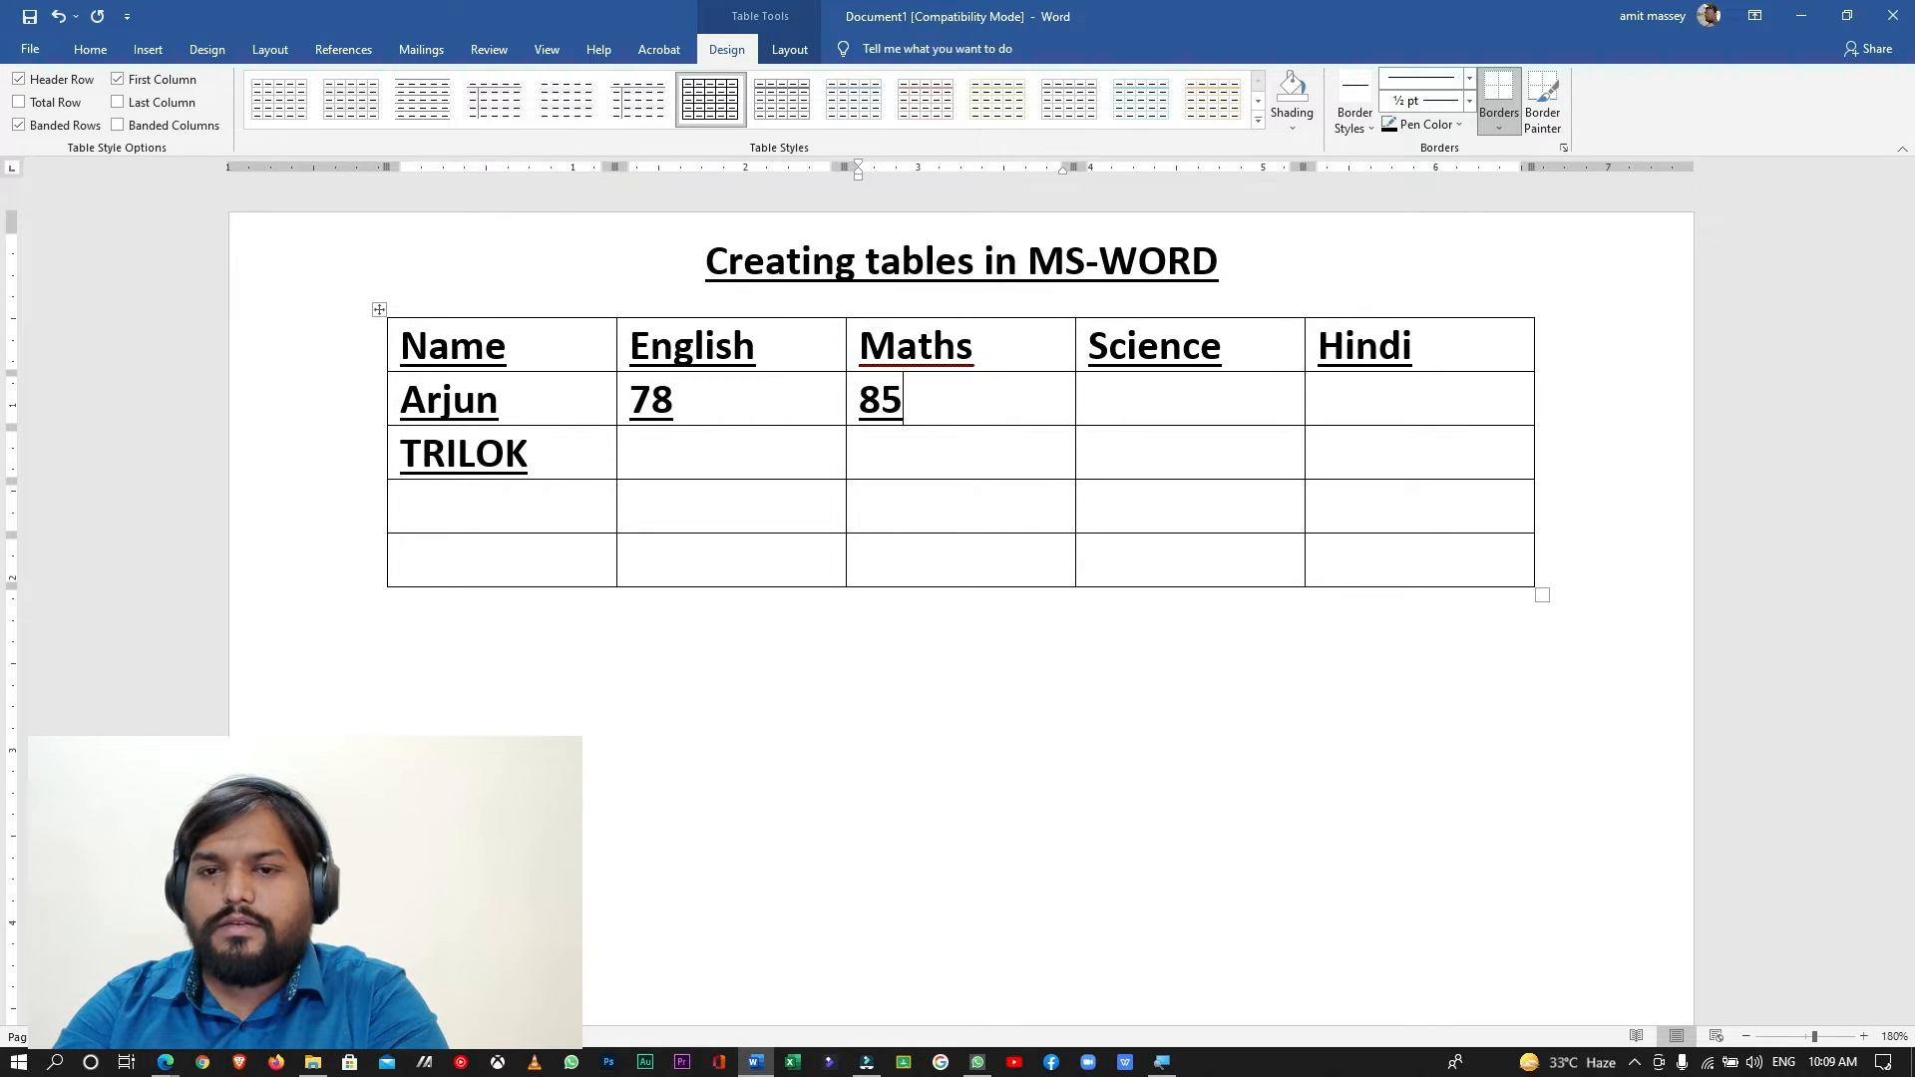
pyautogui.press('Tab')
pyautogui.write('90')
pyautogui.press('Tab')
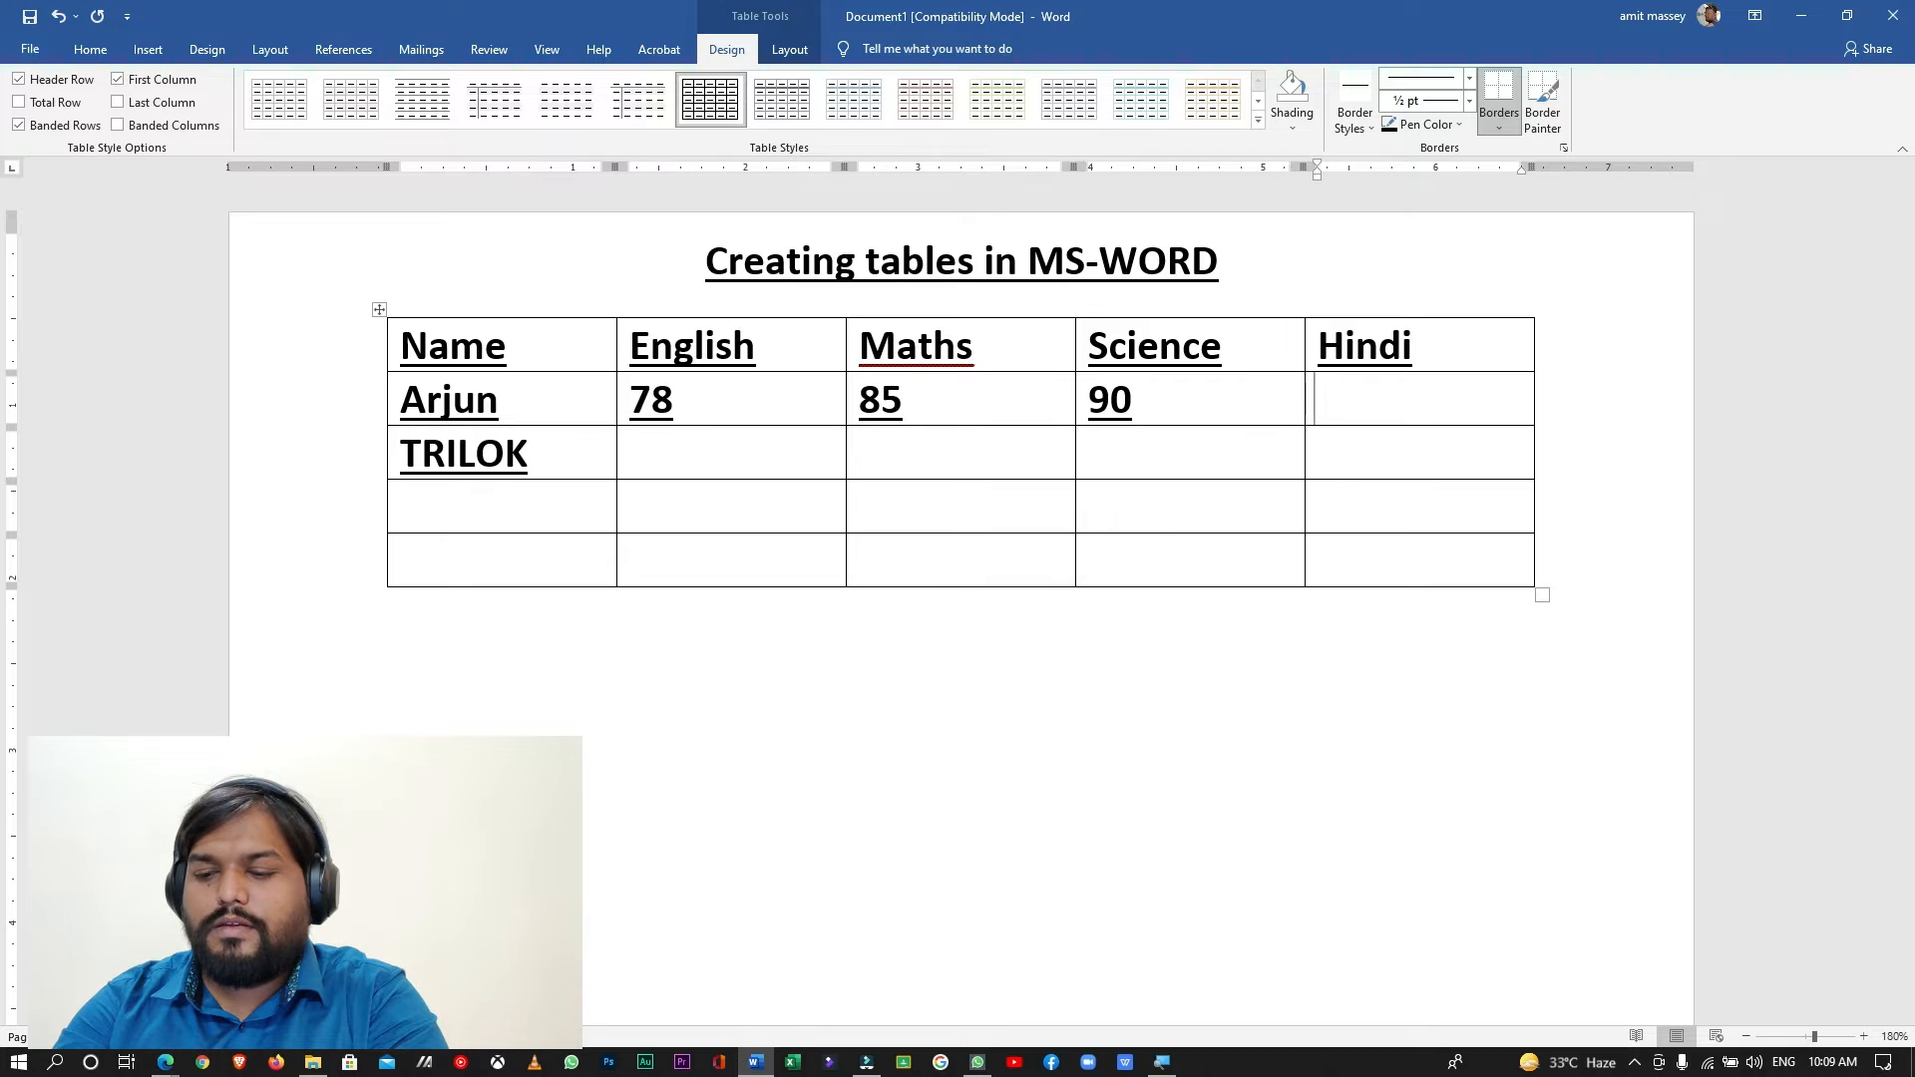
pyautogui.write('98')
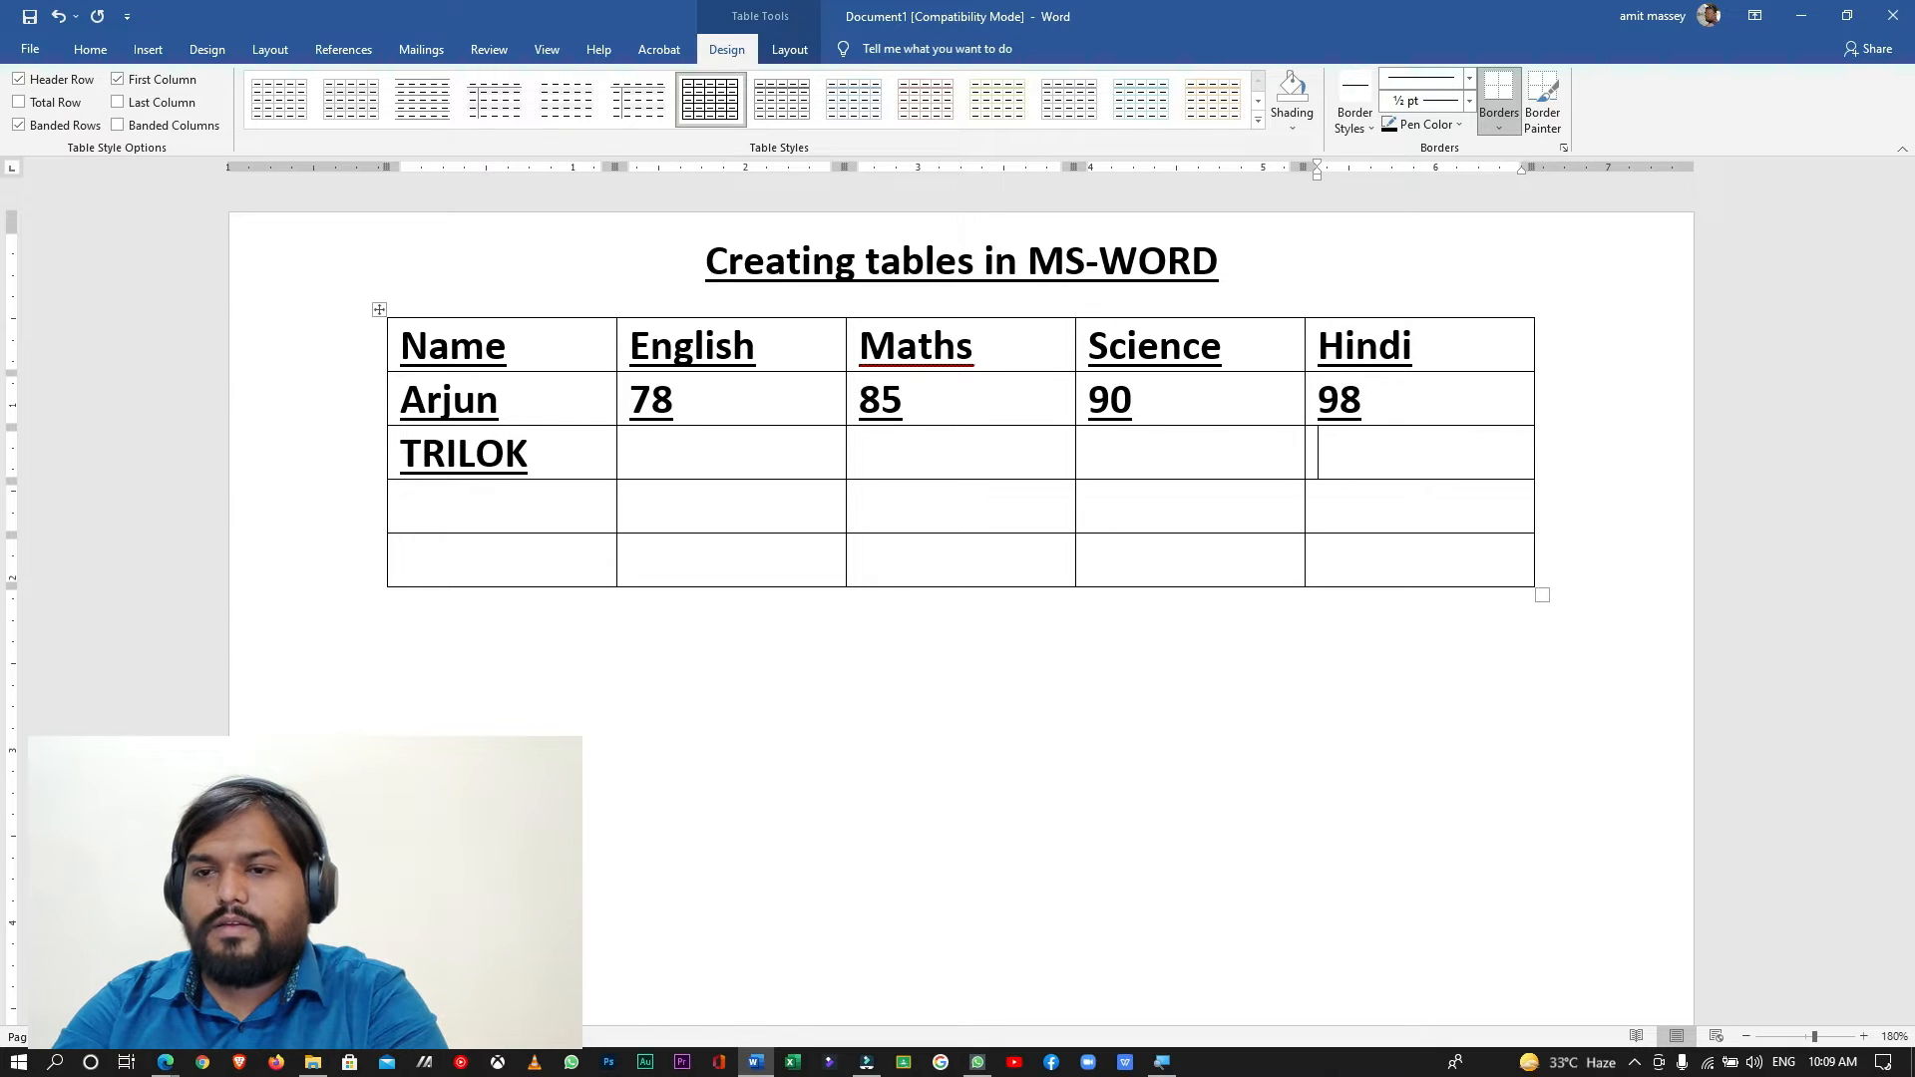
pyautogui.write('65')
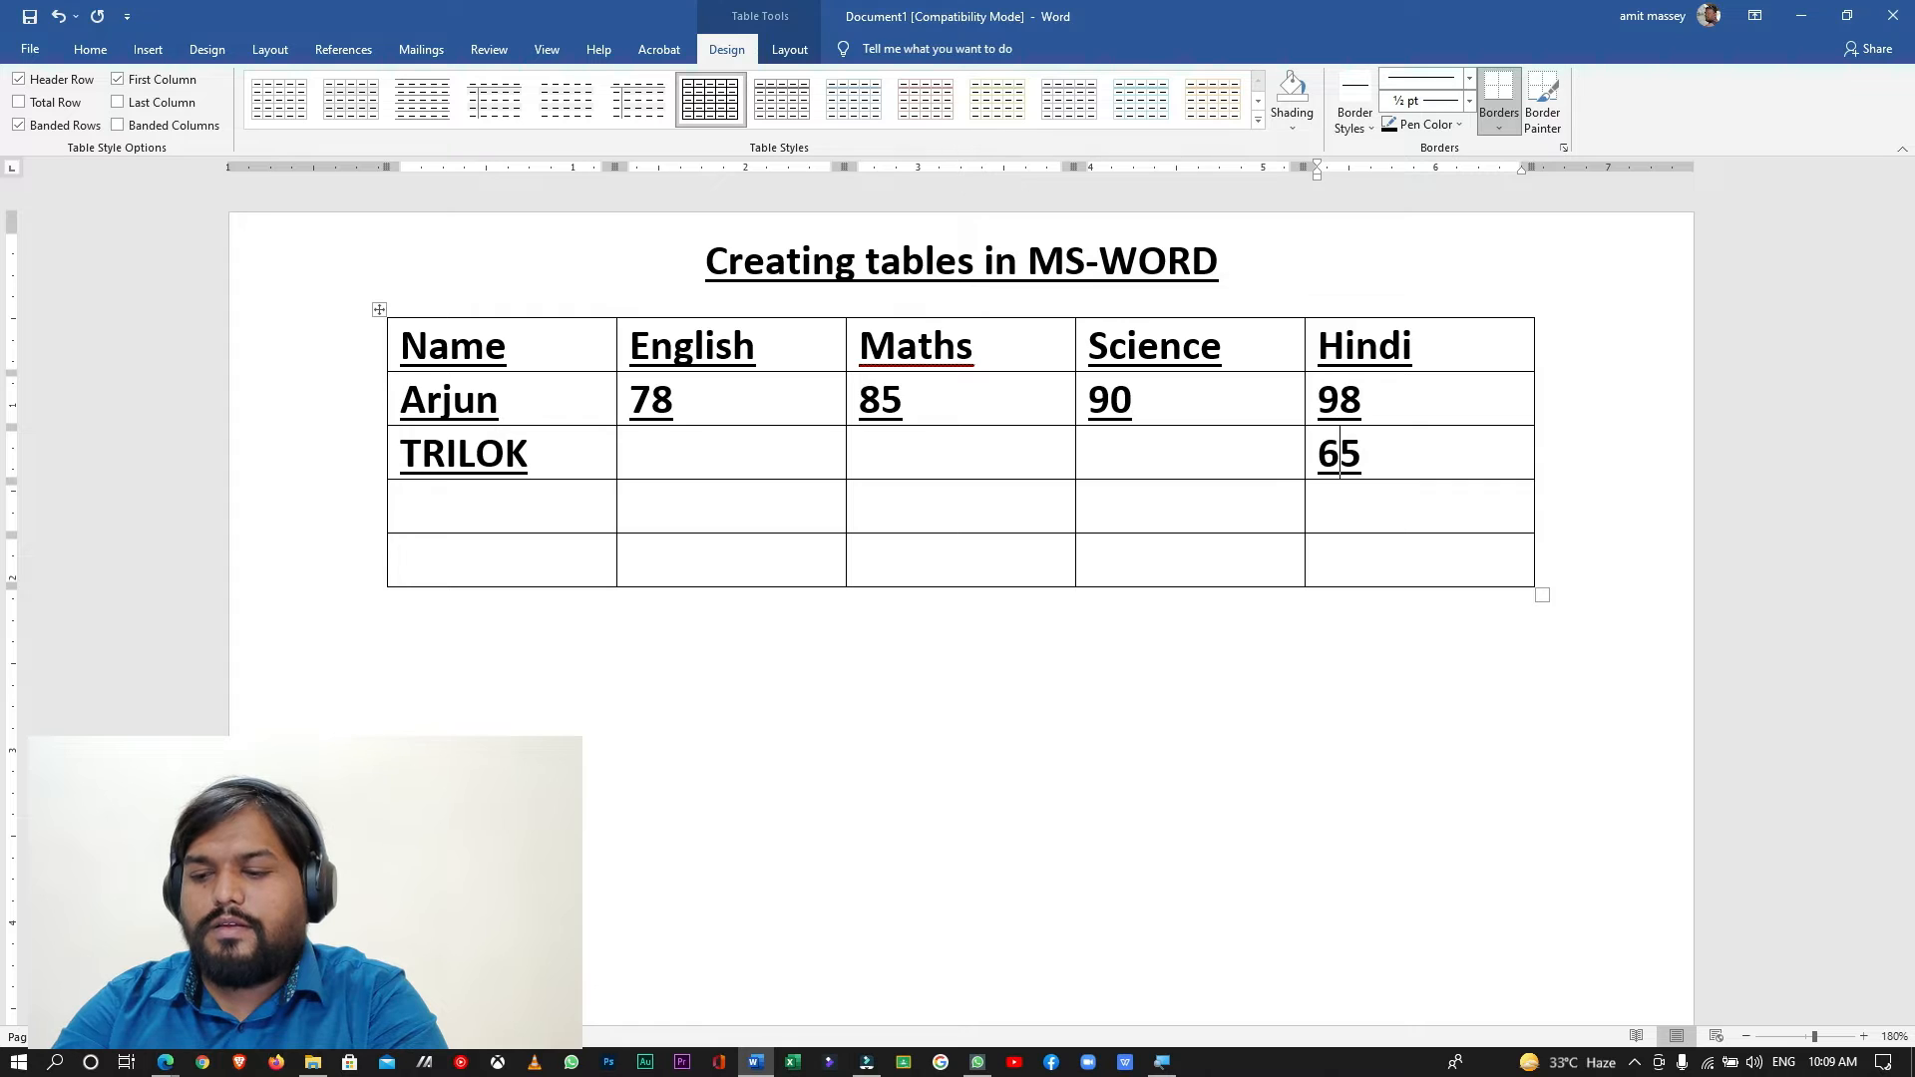
pyautogui.write('89')
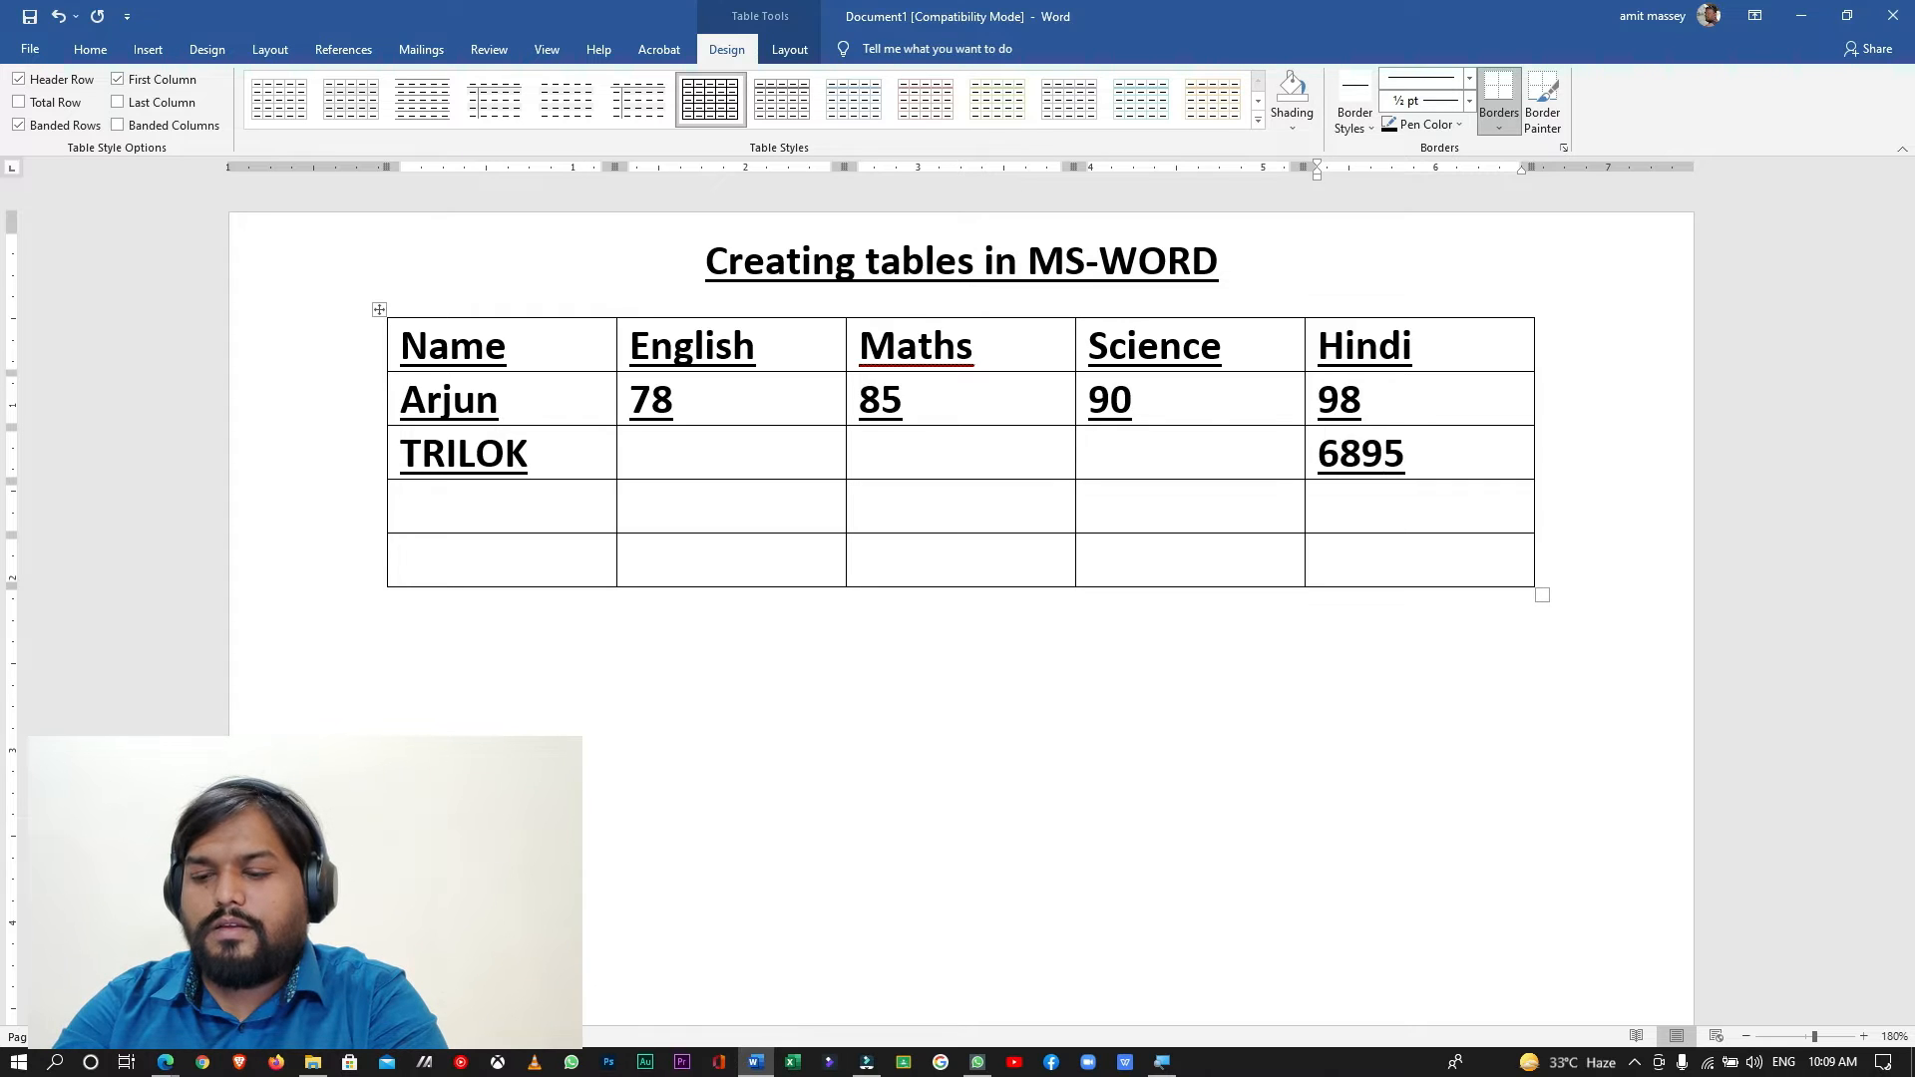
# - Enter the second student's marks of 65 for Hindi and 89 for Science
pyautogui.press('BackSpace')
pyautogui.press('BackSpace')
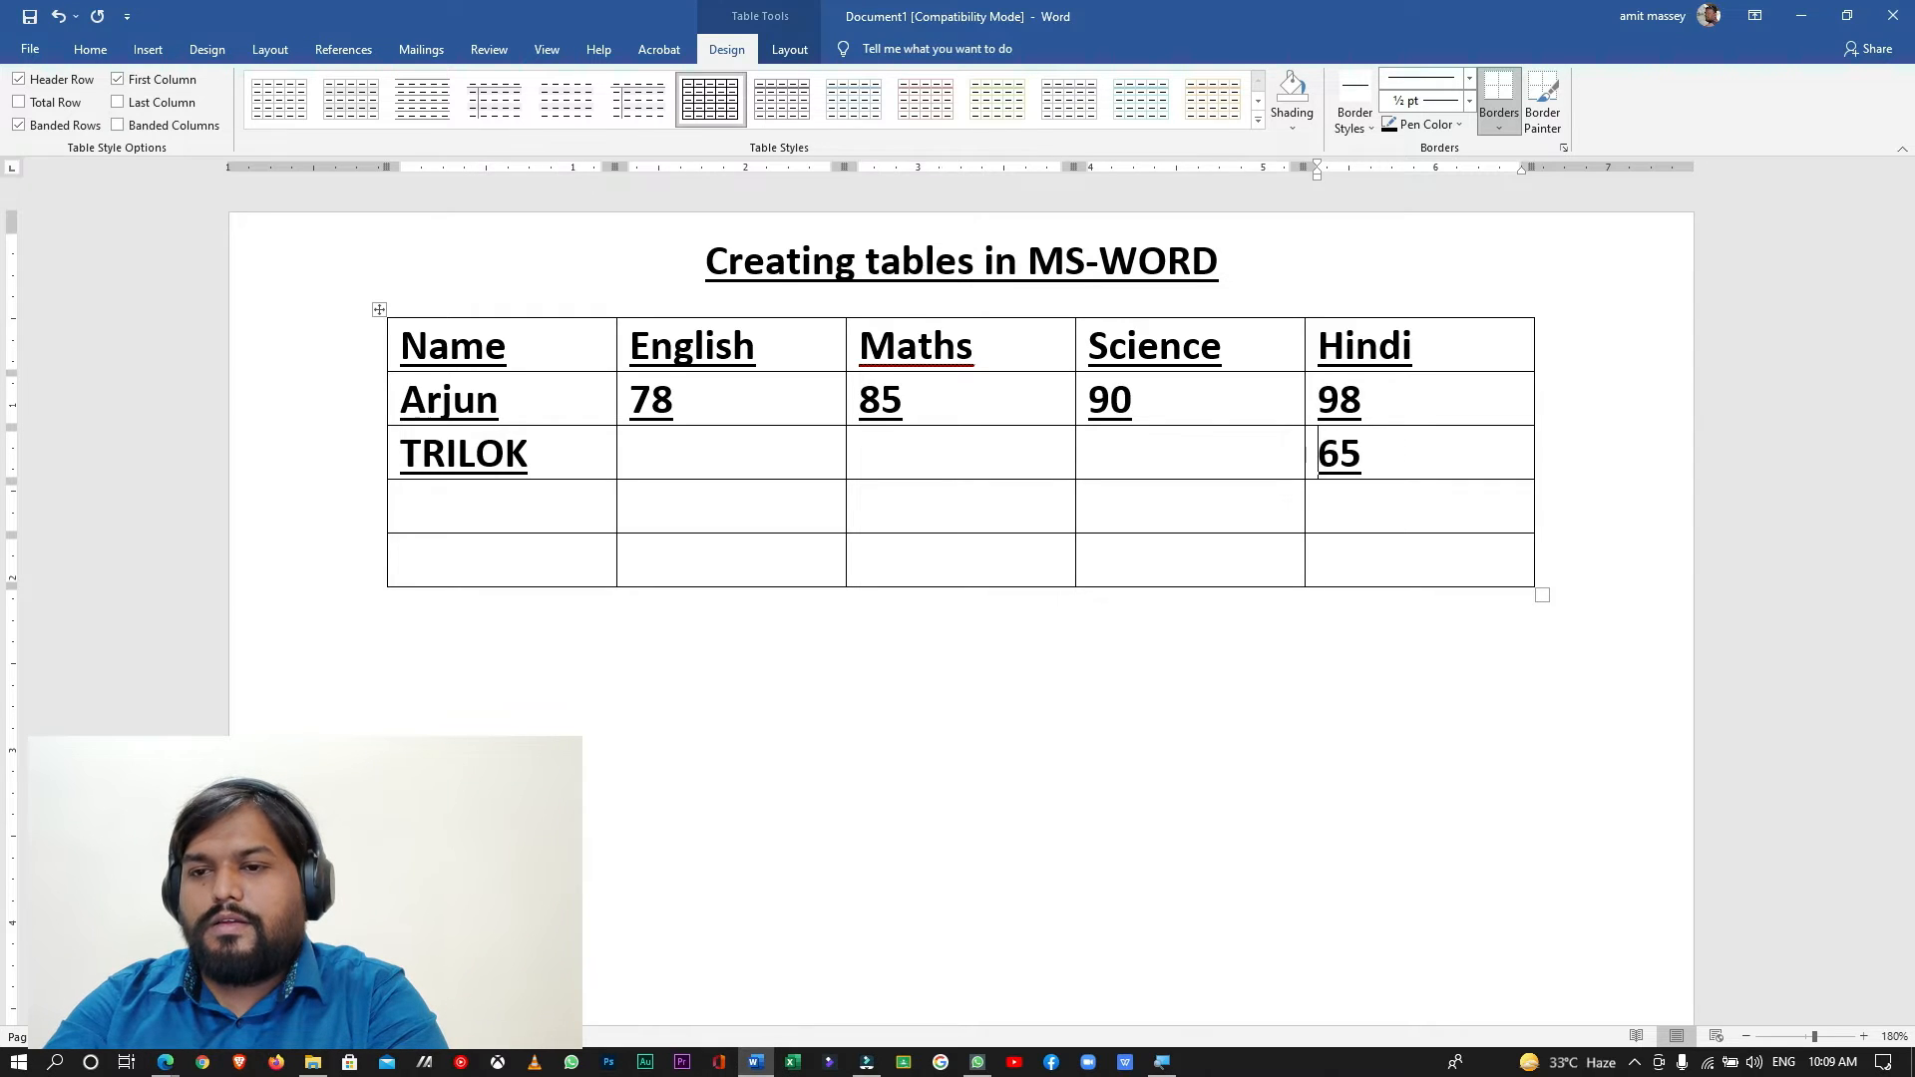
pyautogui.press('Left')
pyautogui.press('Left')
pyautogui.write('89')
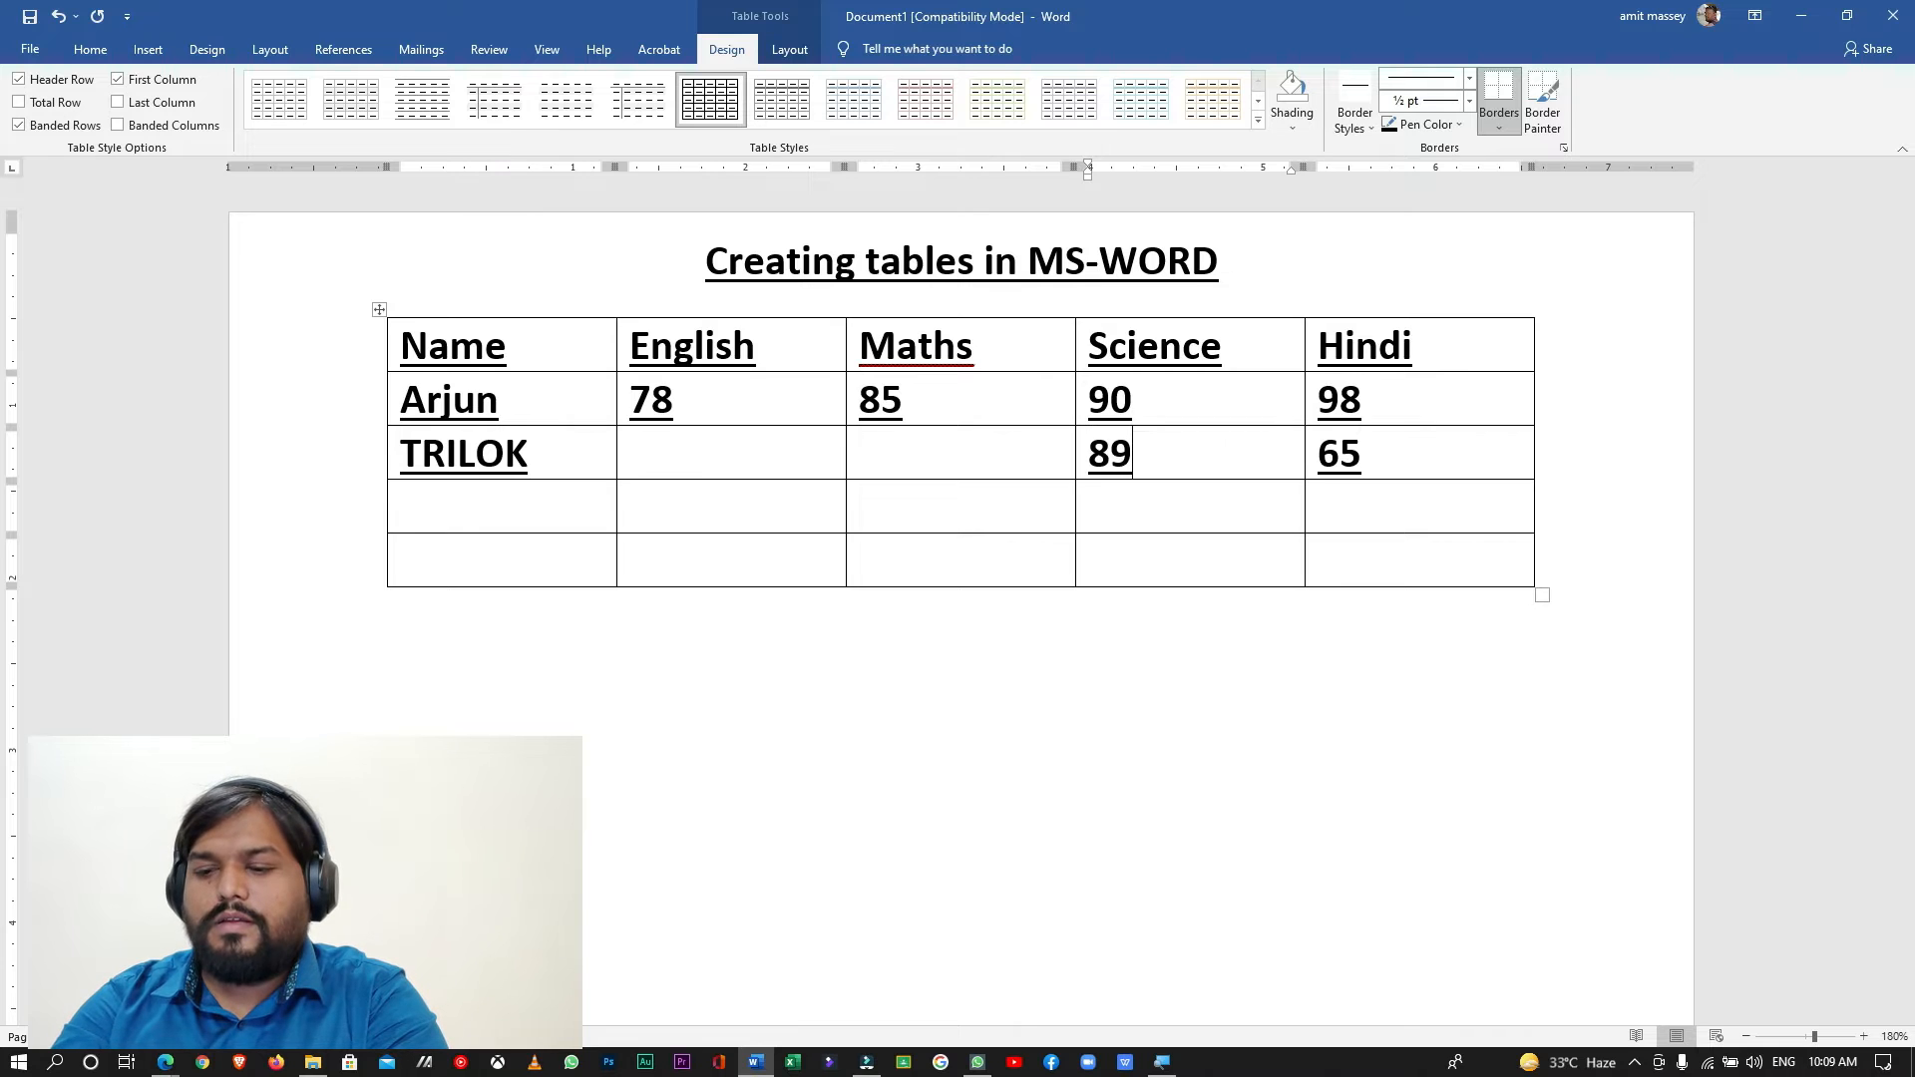
# - Enter the second student's marks of 98 for Maths and 32 for English
pyautogui.press('Left')
pyautogui.press('Left')
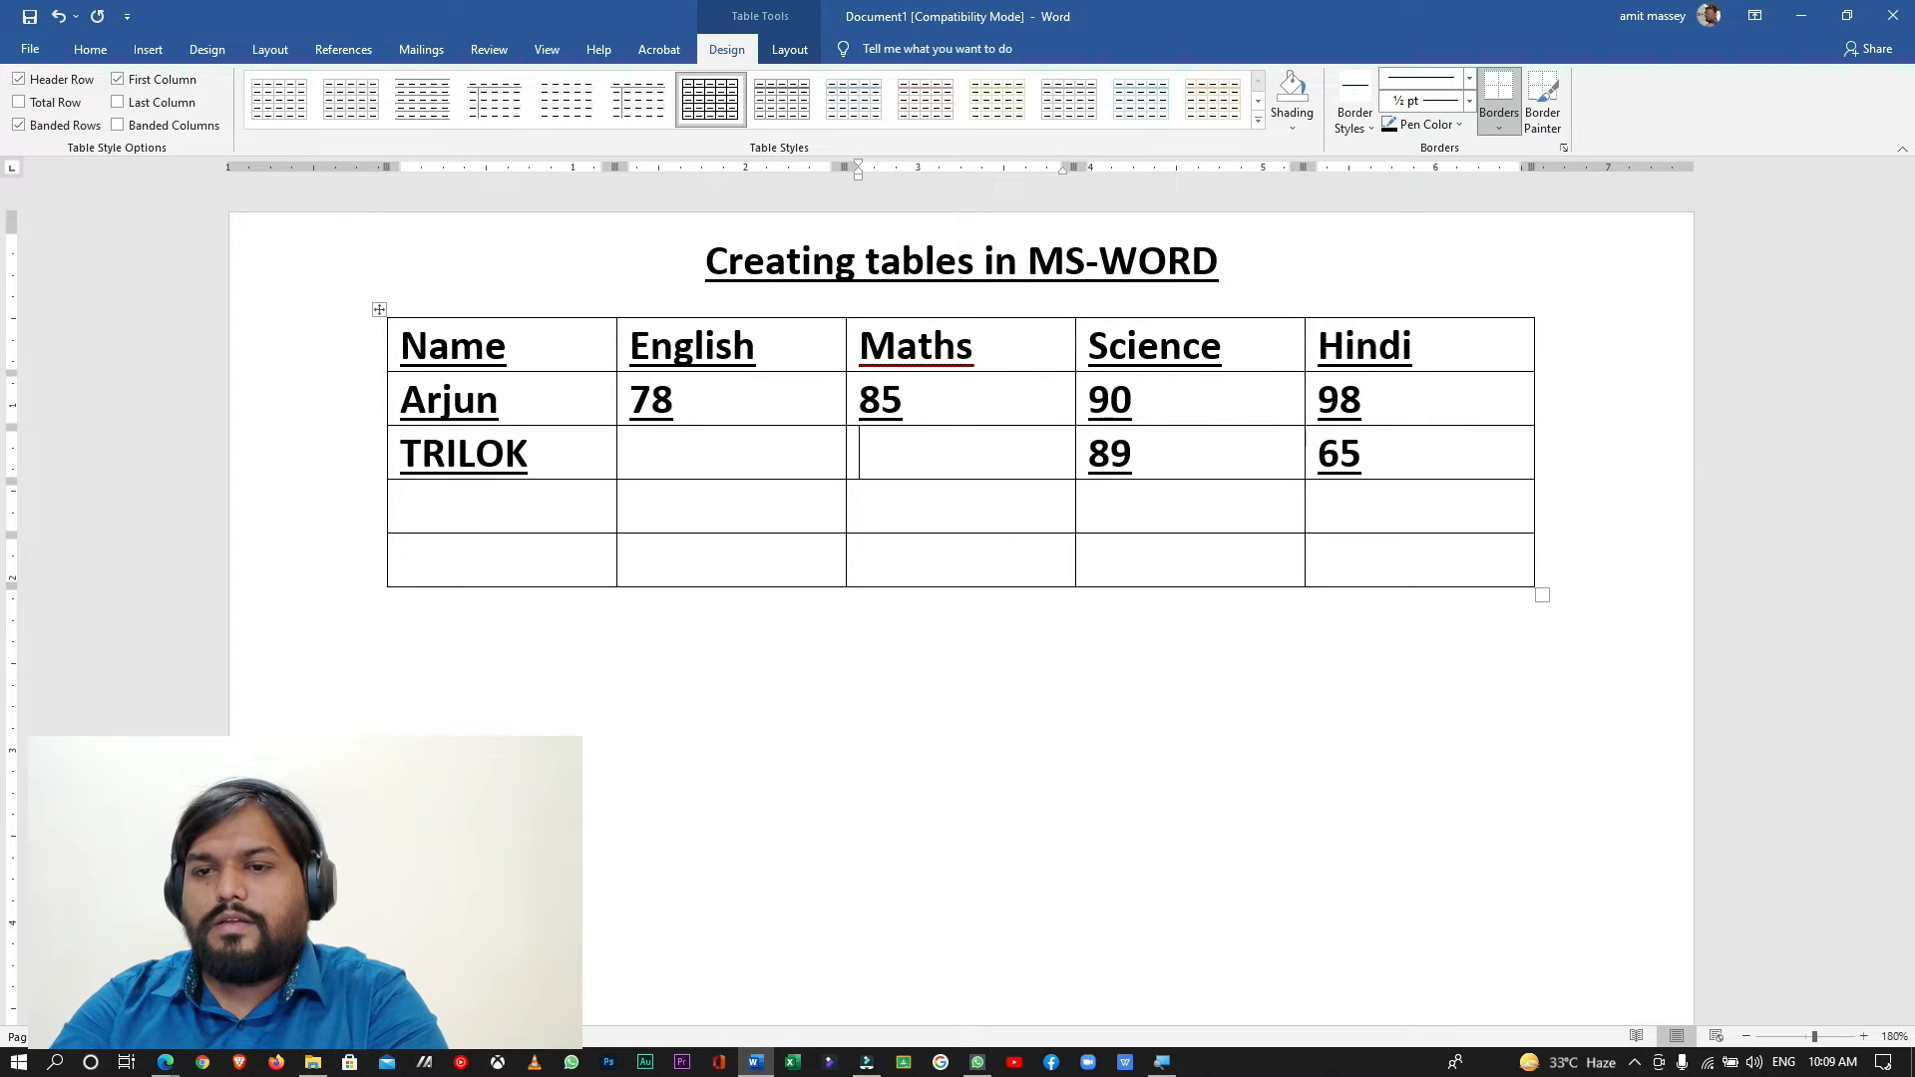
pyautogui.write('98')
pyautogui.press('Left')
pyautogui.press('Left')
pyautogui.press('Left')
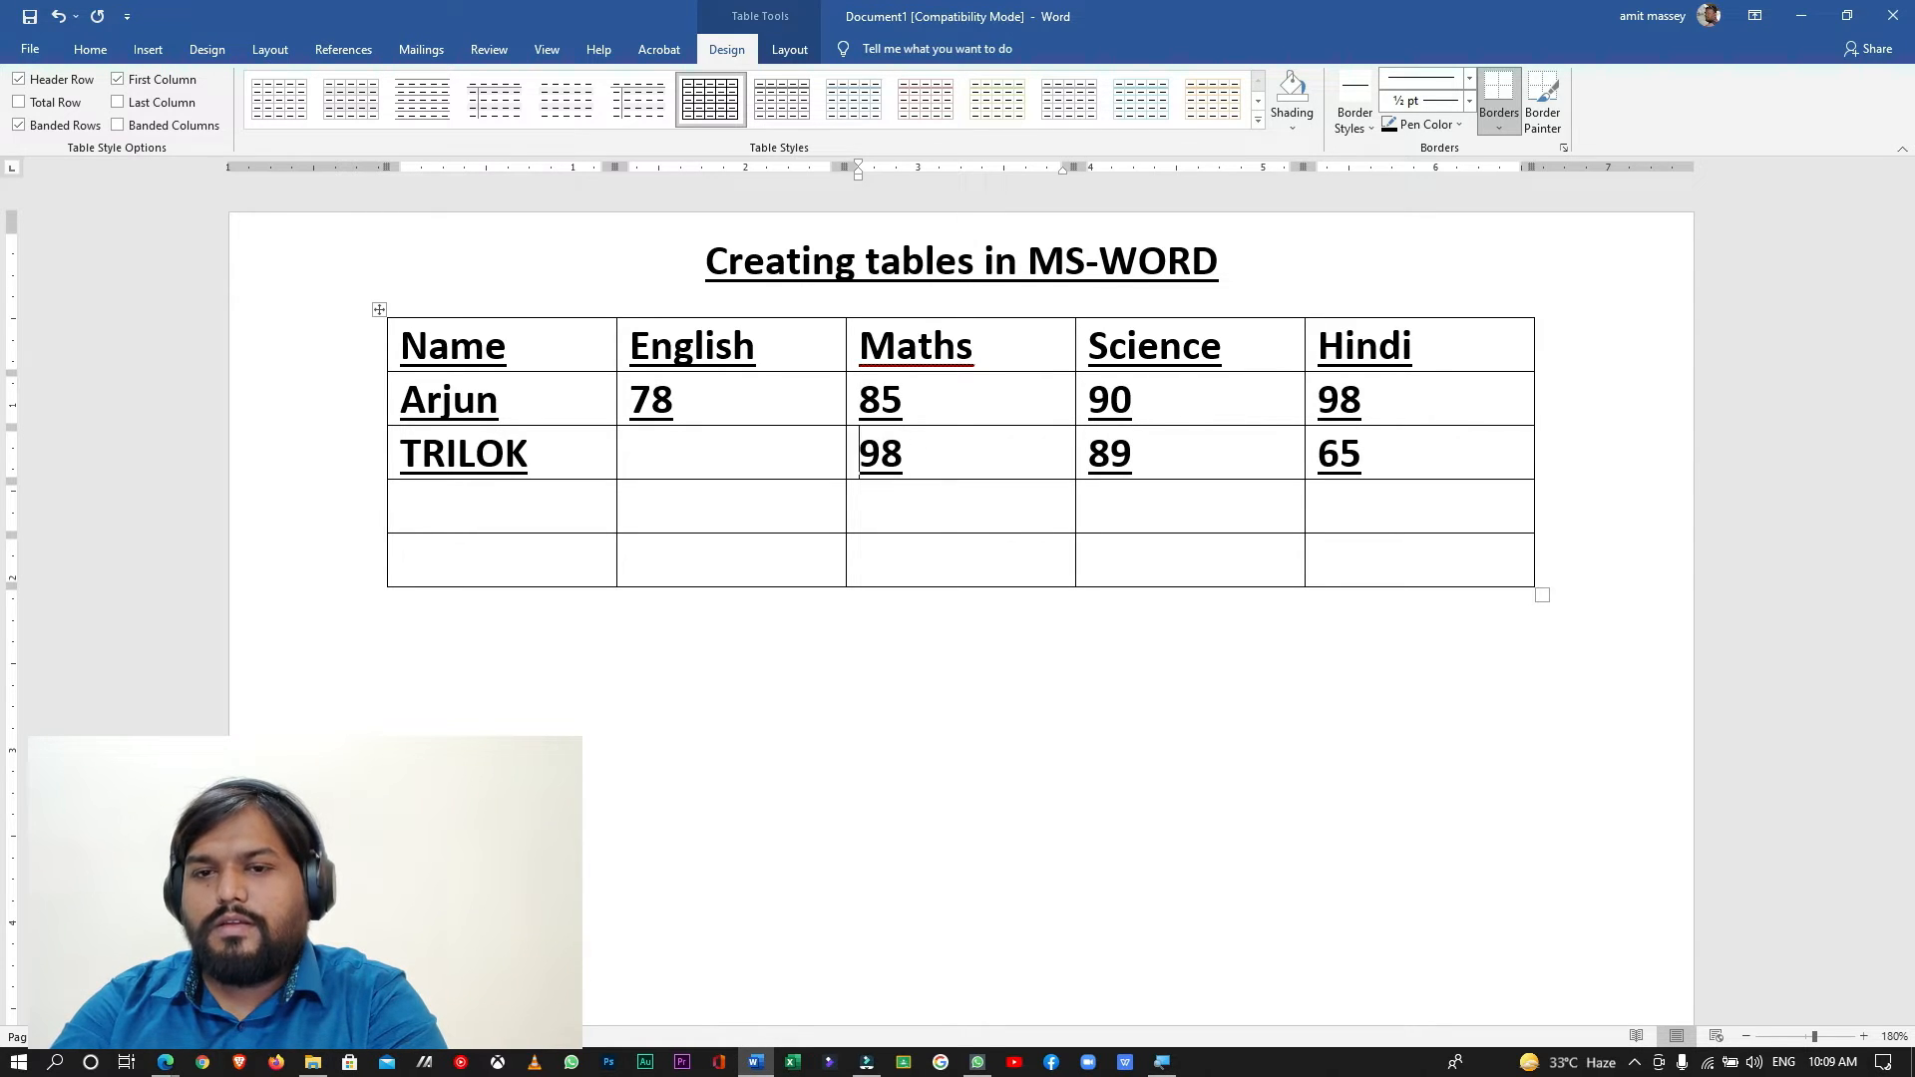
pyautogui.write('32')
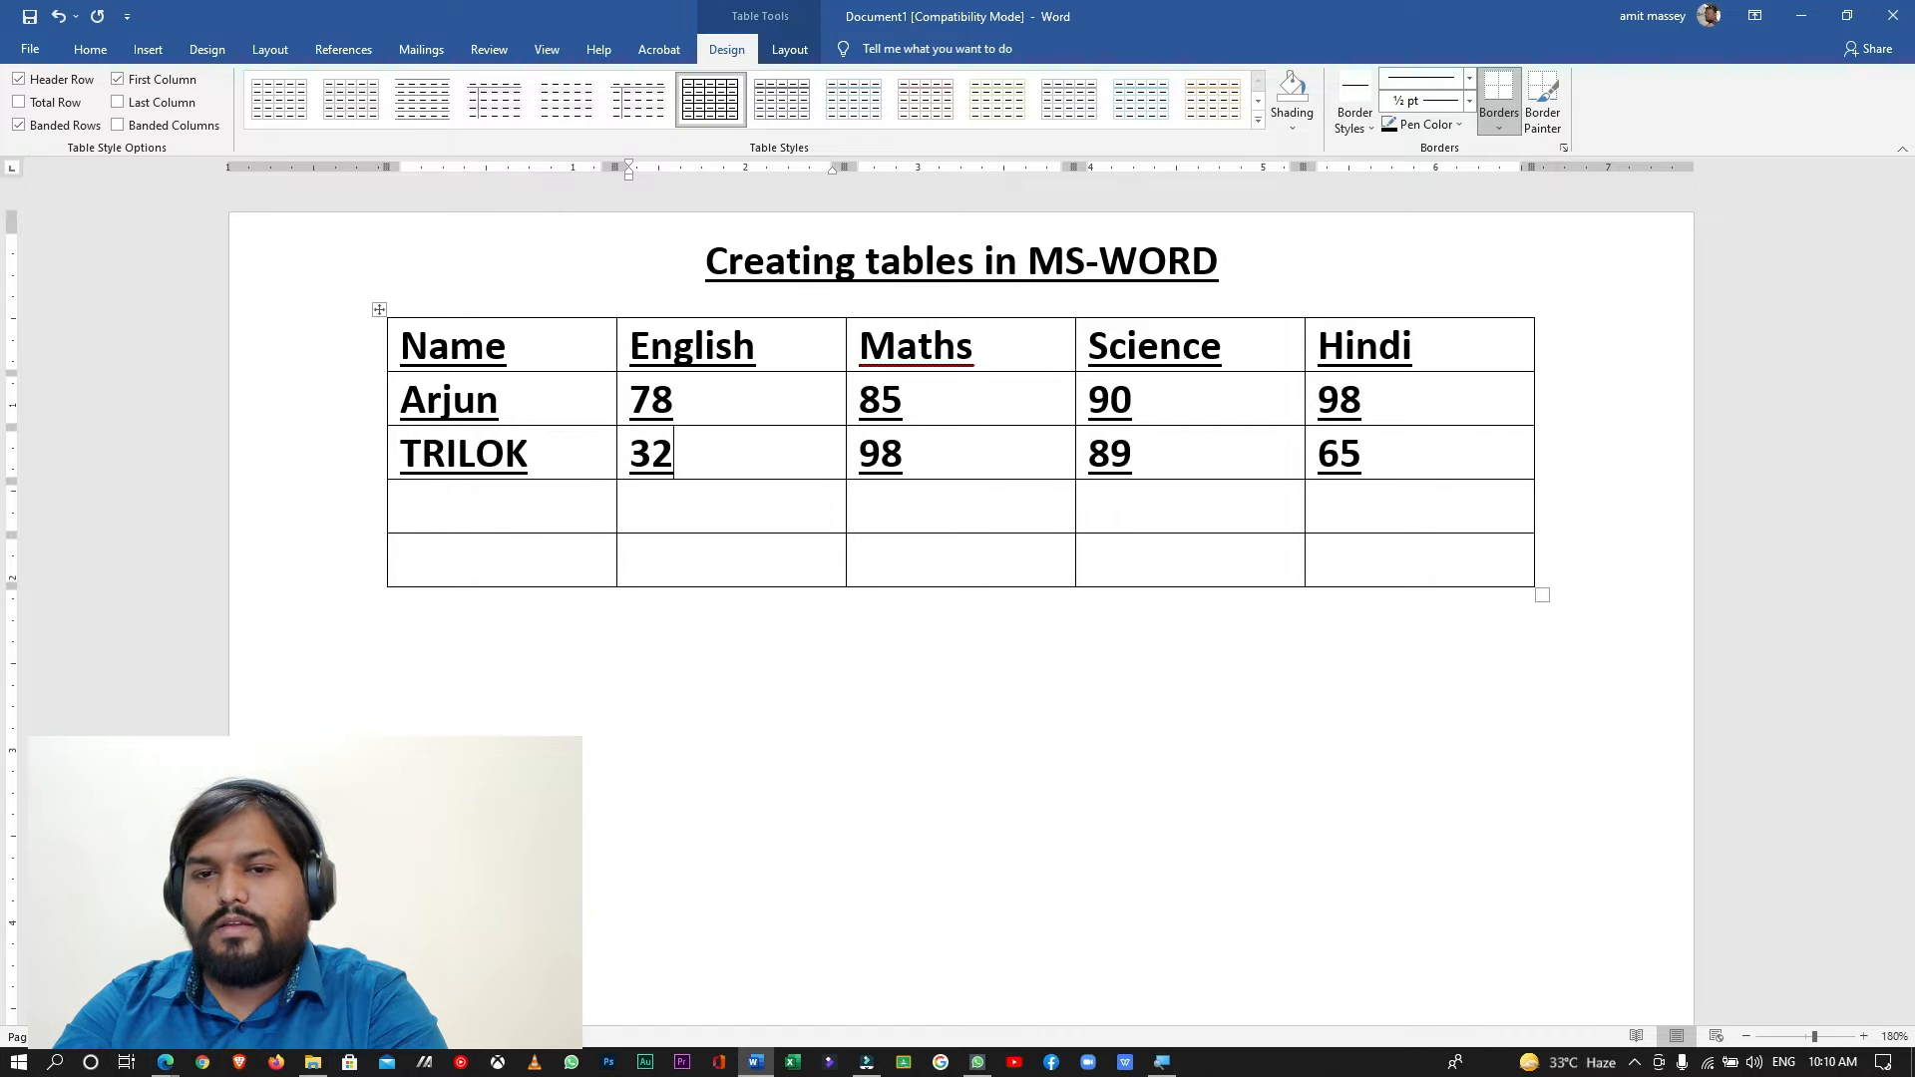
# - Change the second student's English mark to 92
pyautogui.press('BackSpace')
pyautogui.press('BackSpace')
pyautogui.write('92')
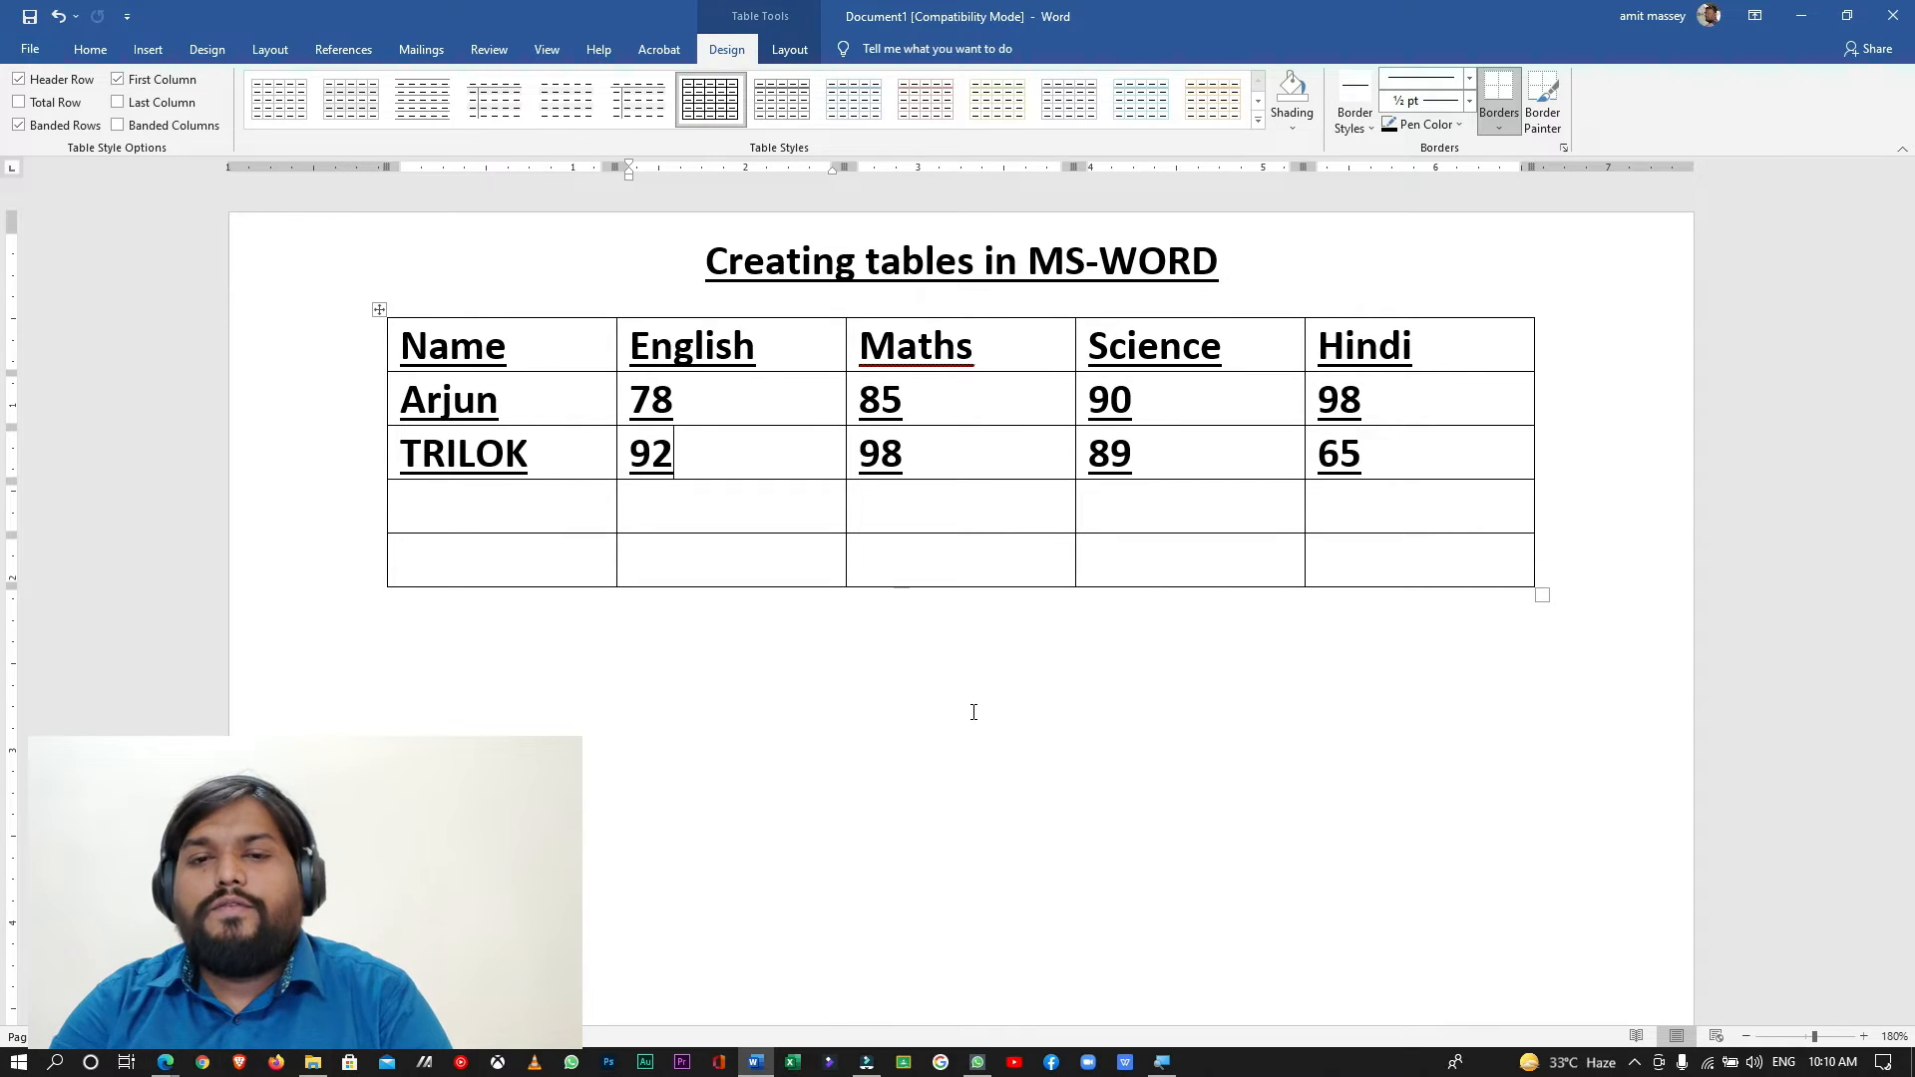
# - Insert a new column directly after the Science column
pyautogui.click(149, 60)
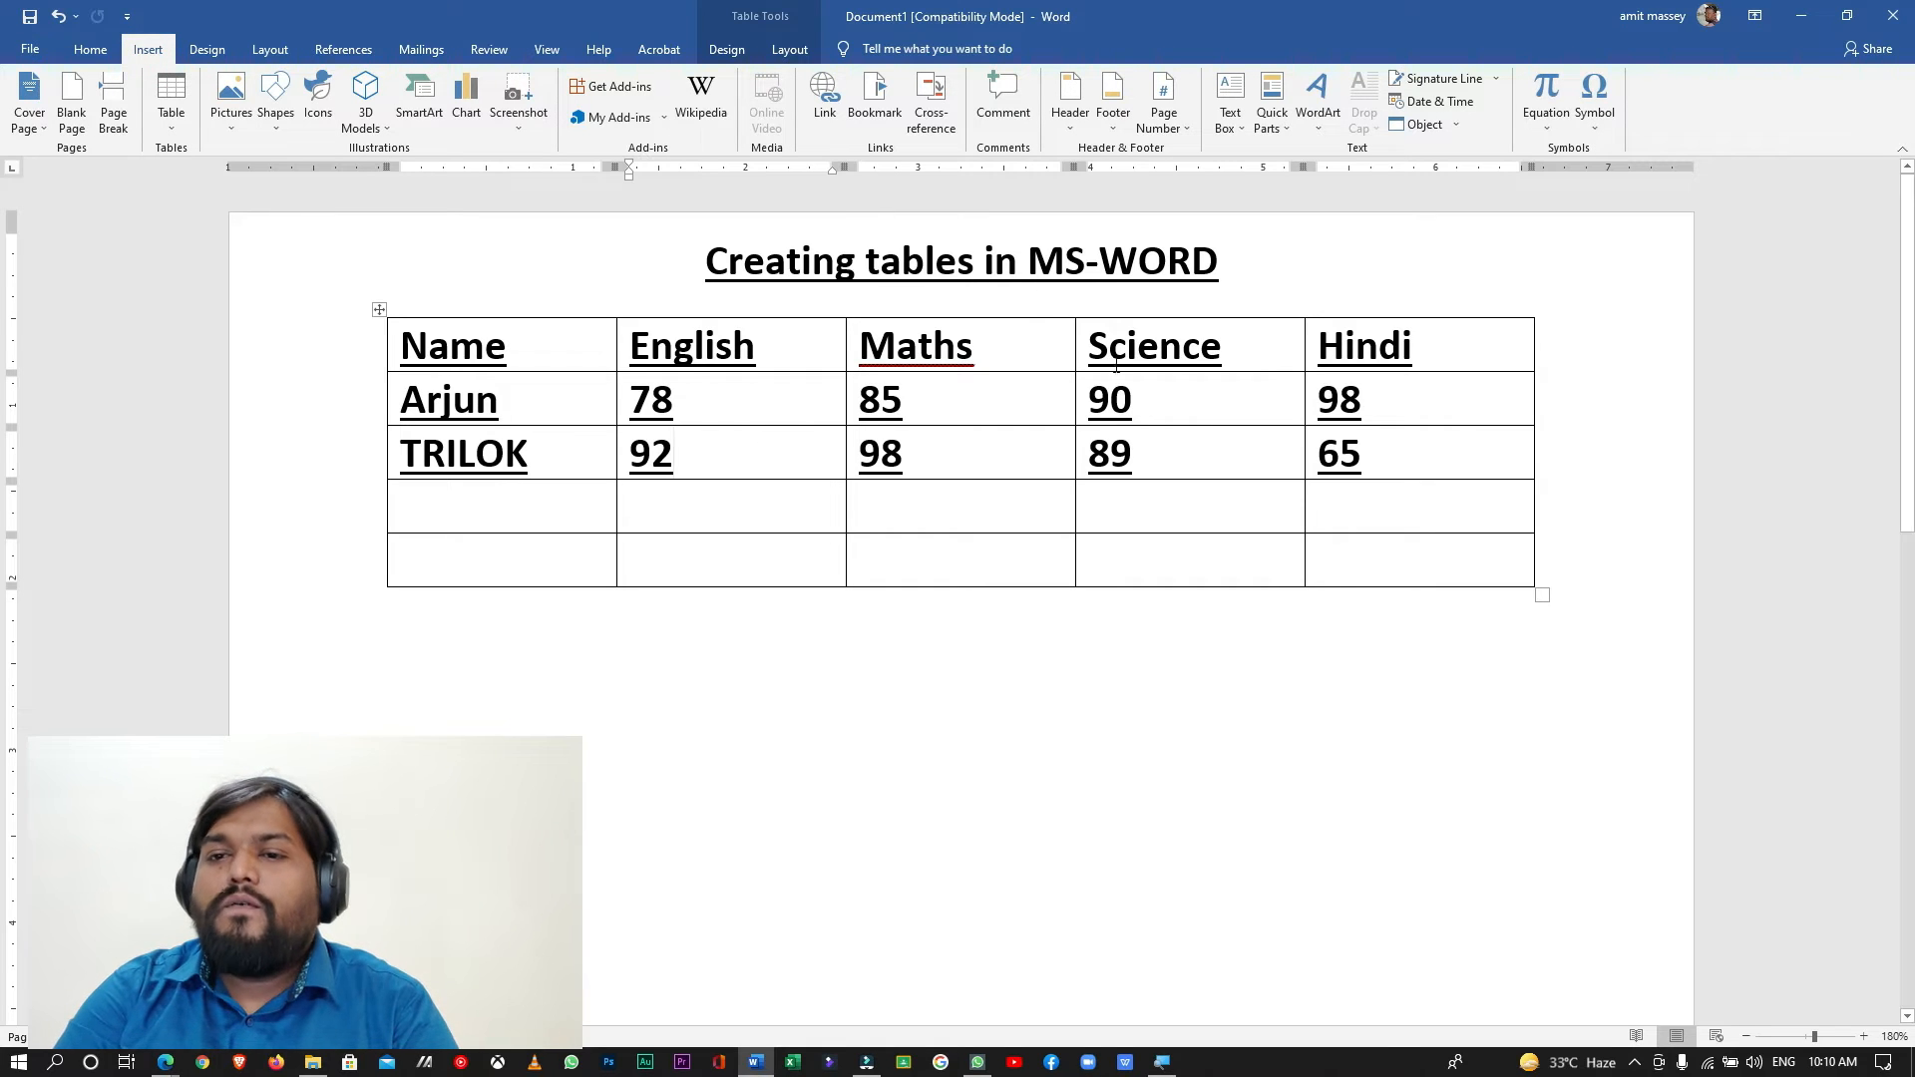
pyautogui.click(1282, 338)
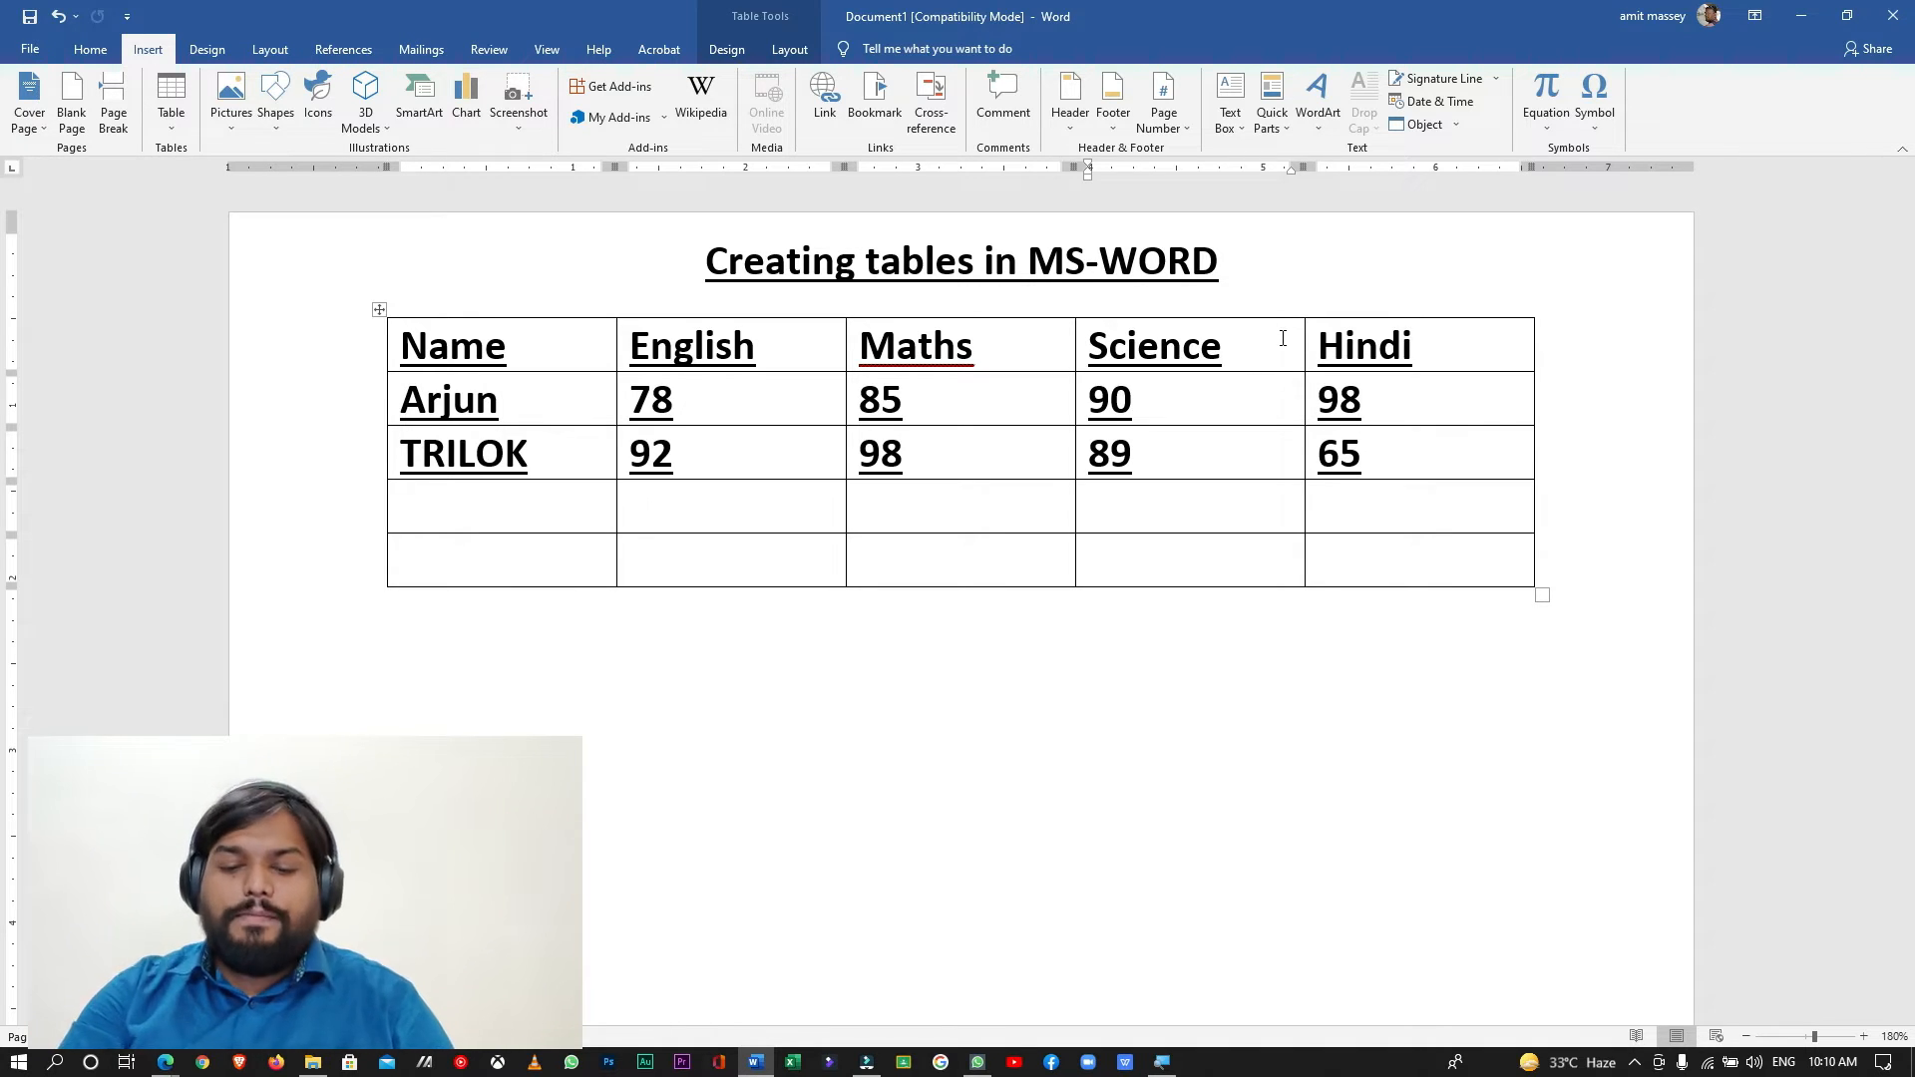
pyautogui.click(1281, 338)
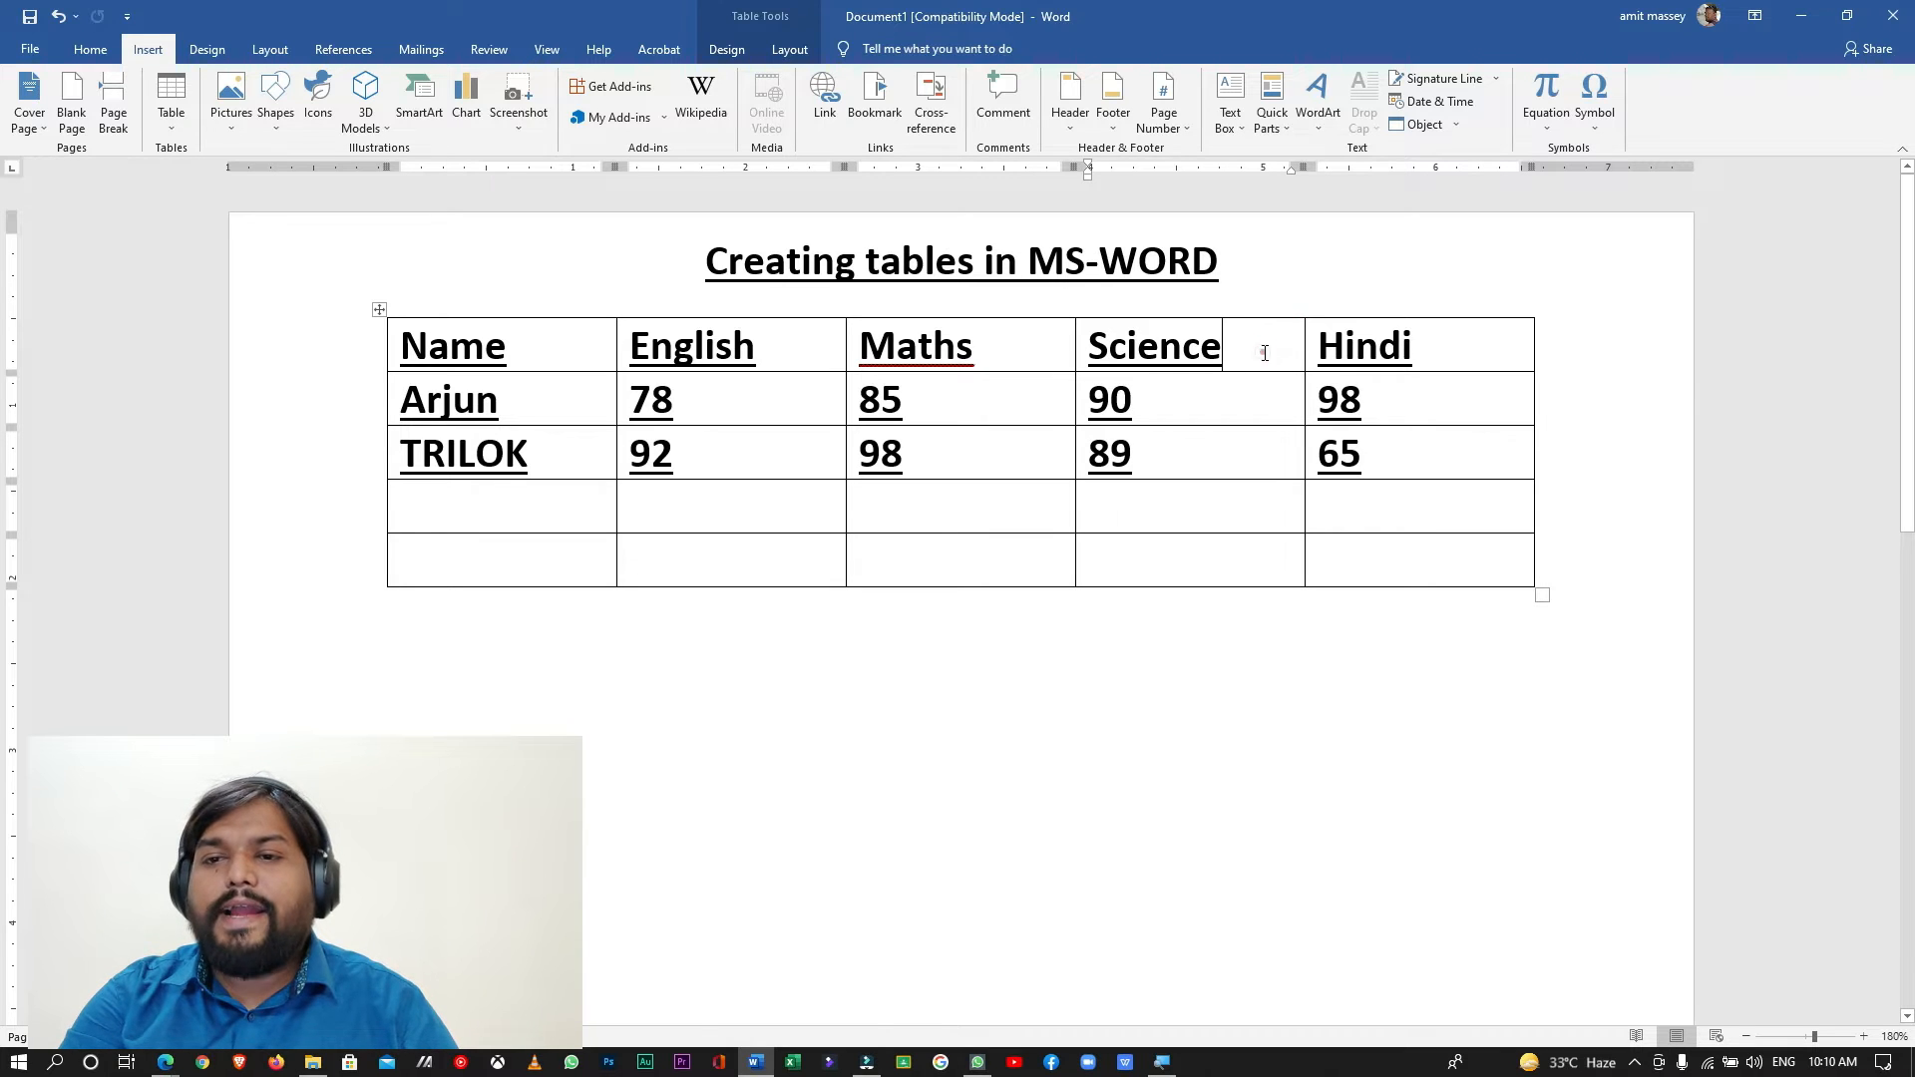
pyautogui.click(1265, 353)
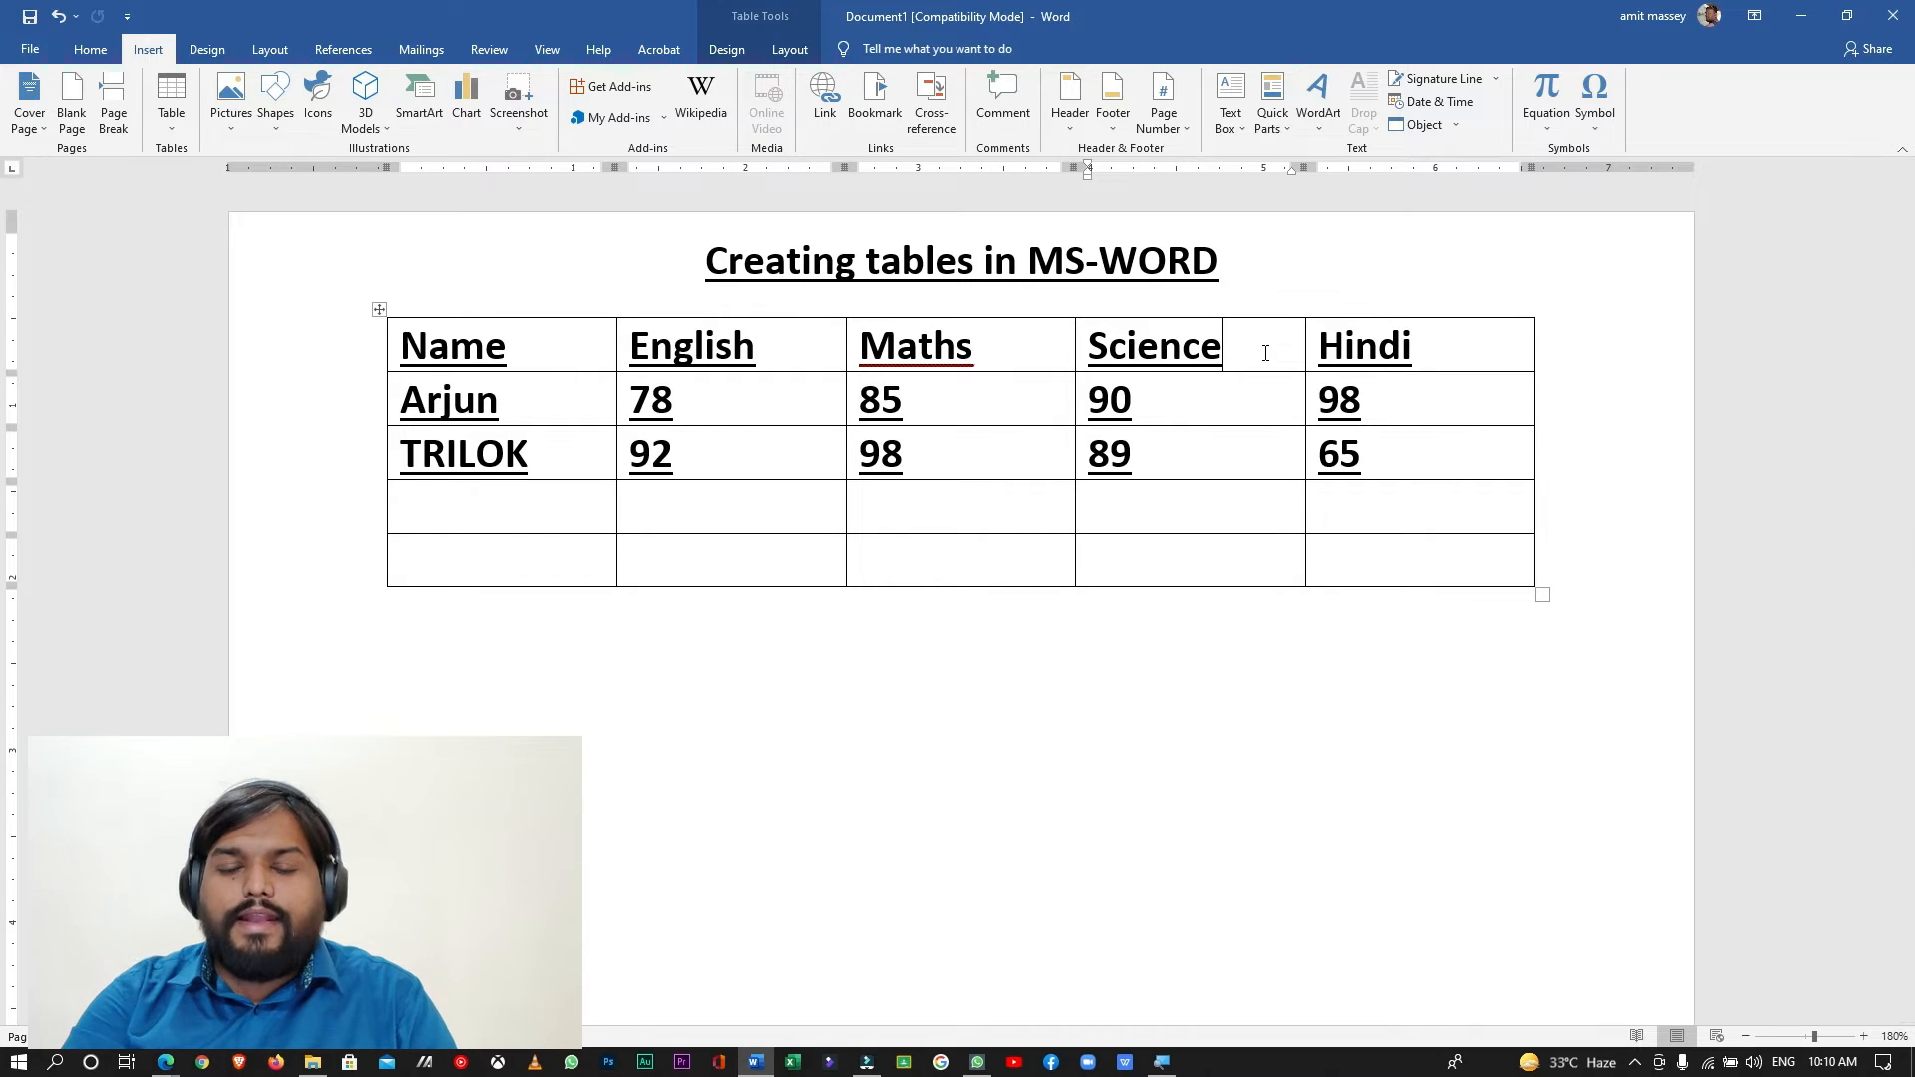
pyautogui.click(791, 50)
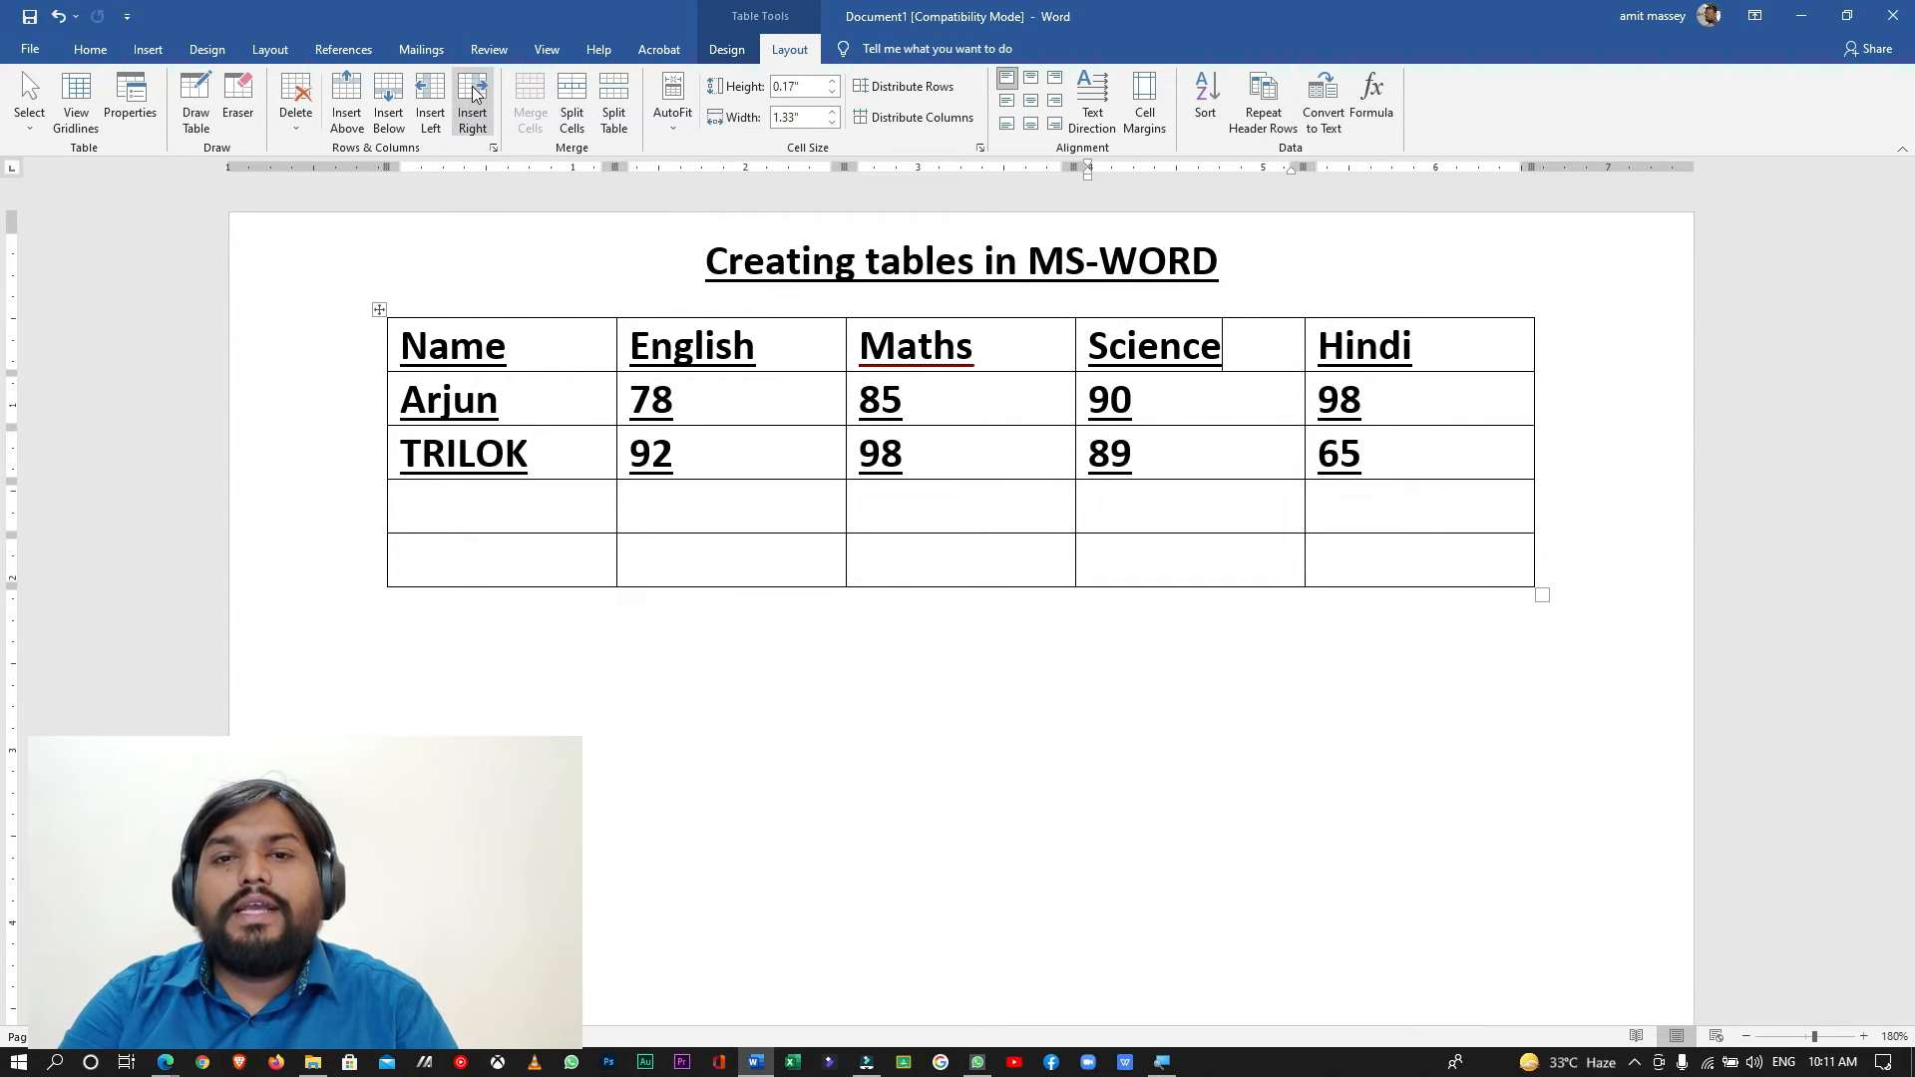
pyautogui.click(471, 86)
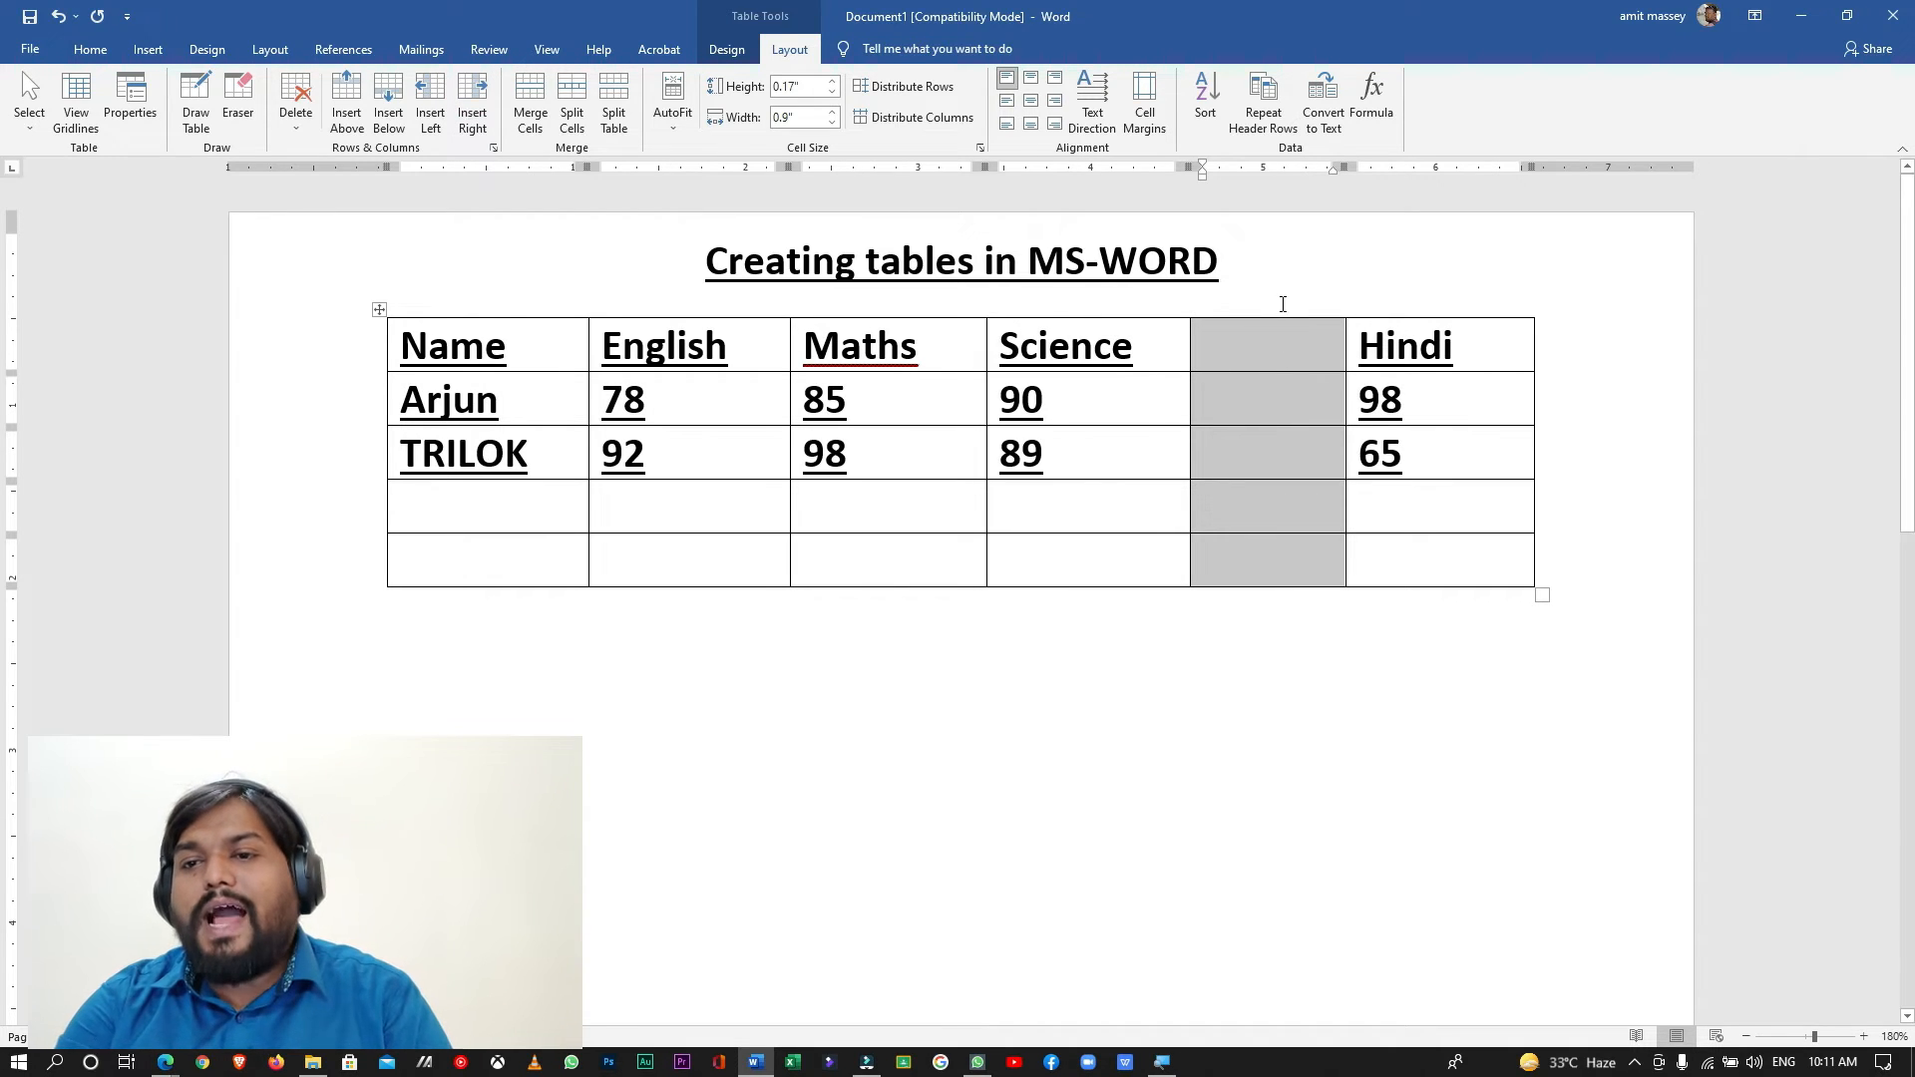
# - Head the new column BIOLOGY and enter marks of 98 for the first student and 99 for the second
pyautogui.click(1272, 343)
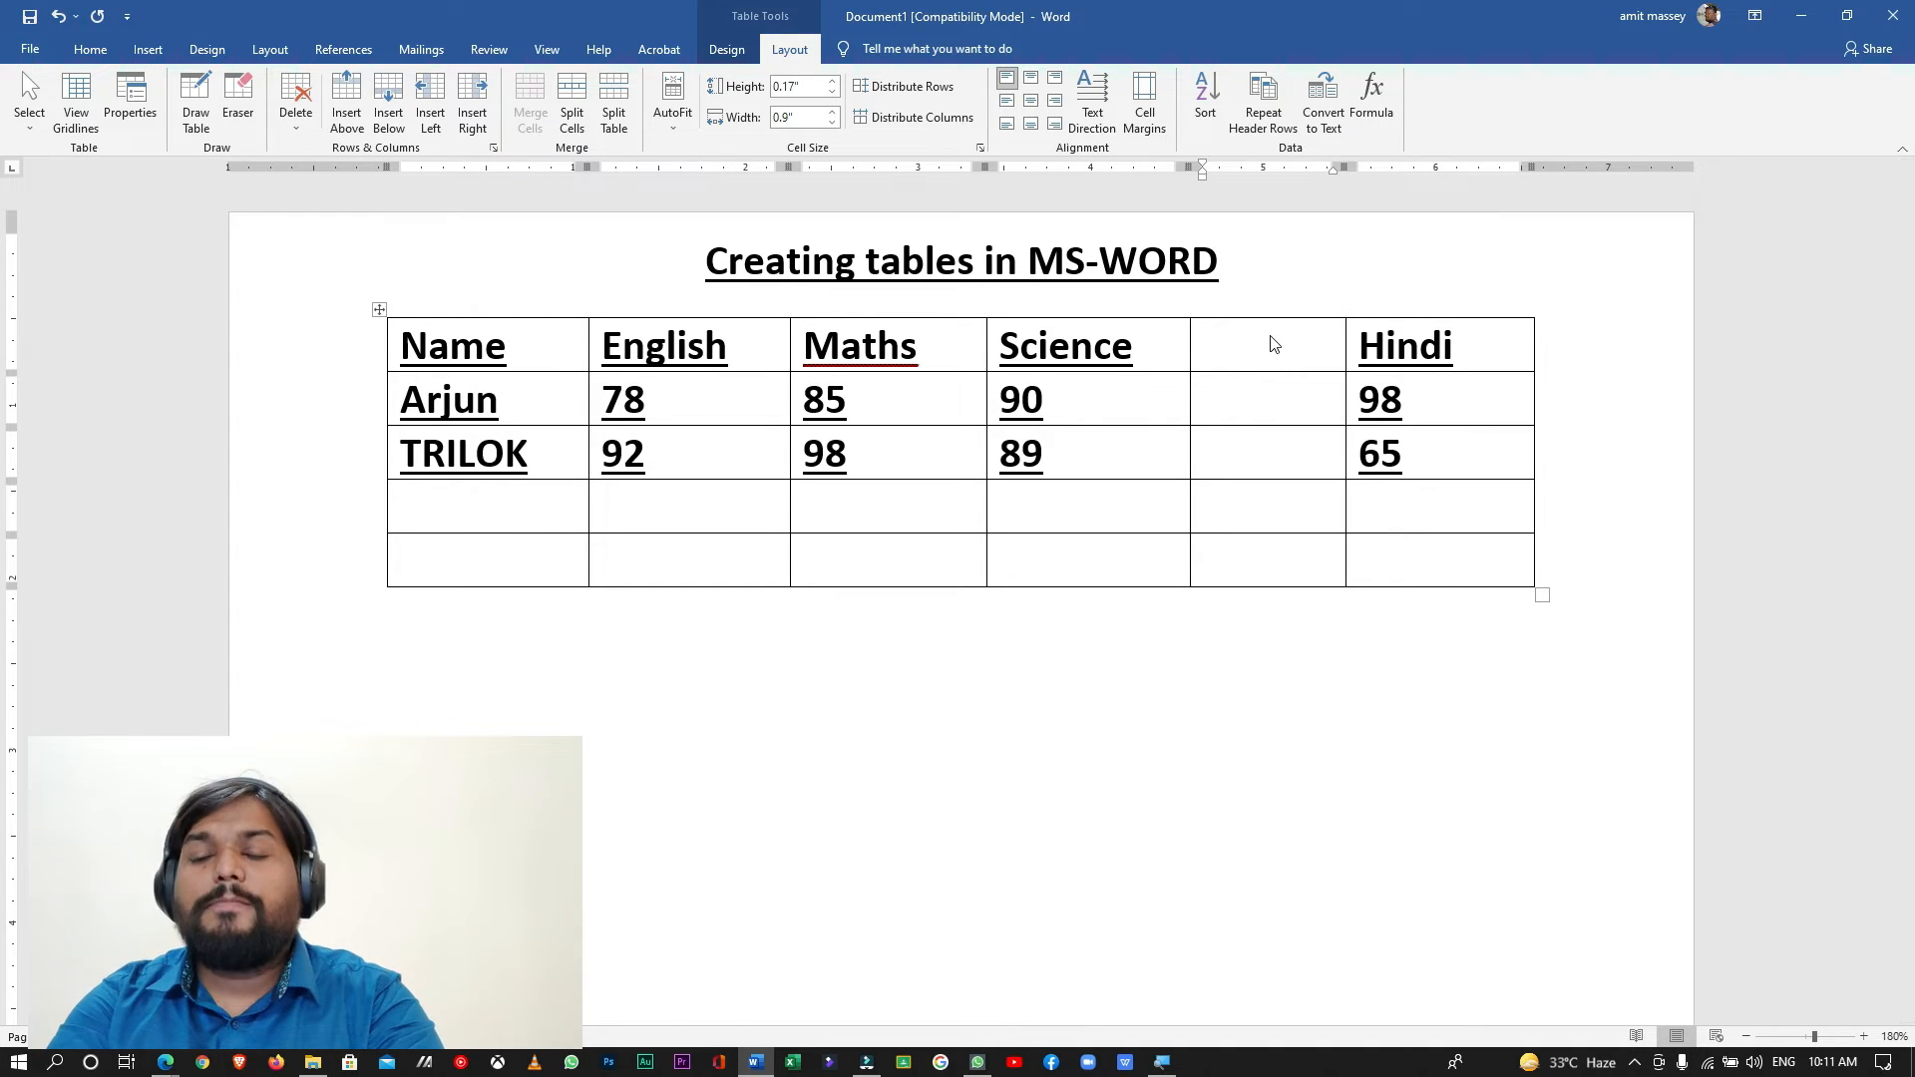
pyautogui.write('B')
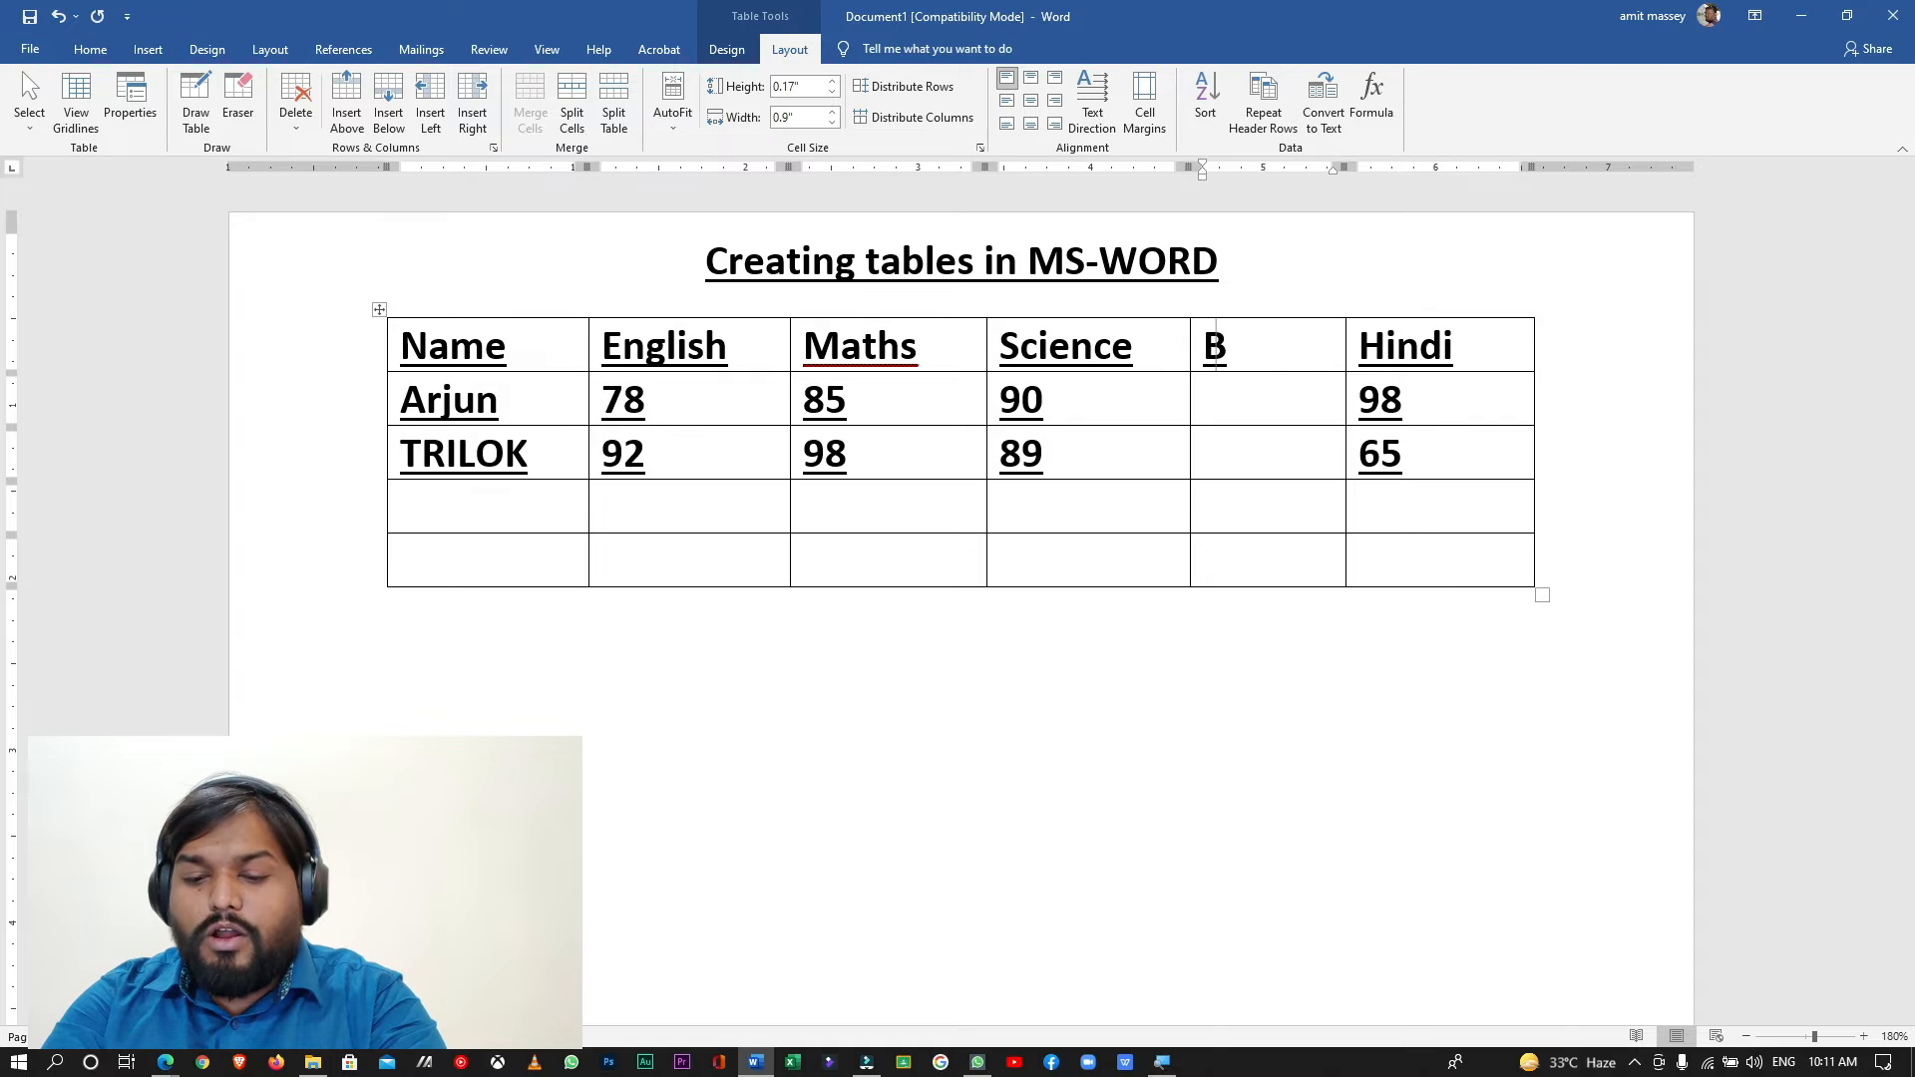
pyautogui.write('IOLOGY')
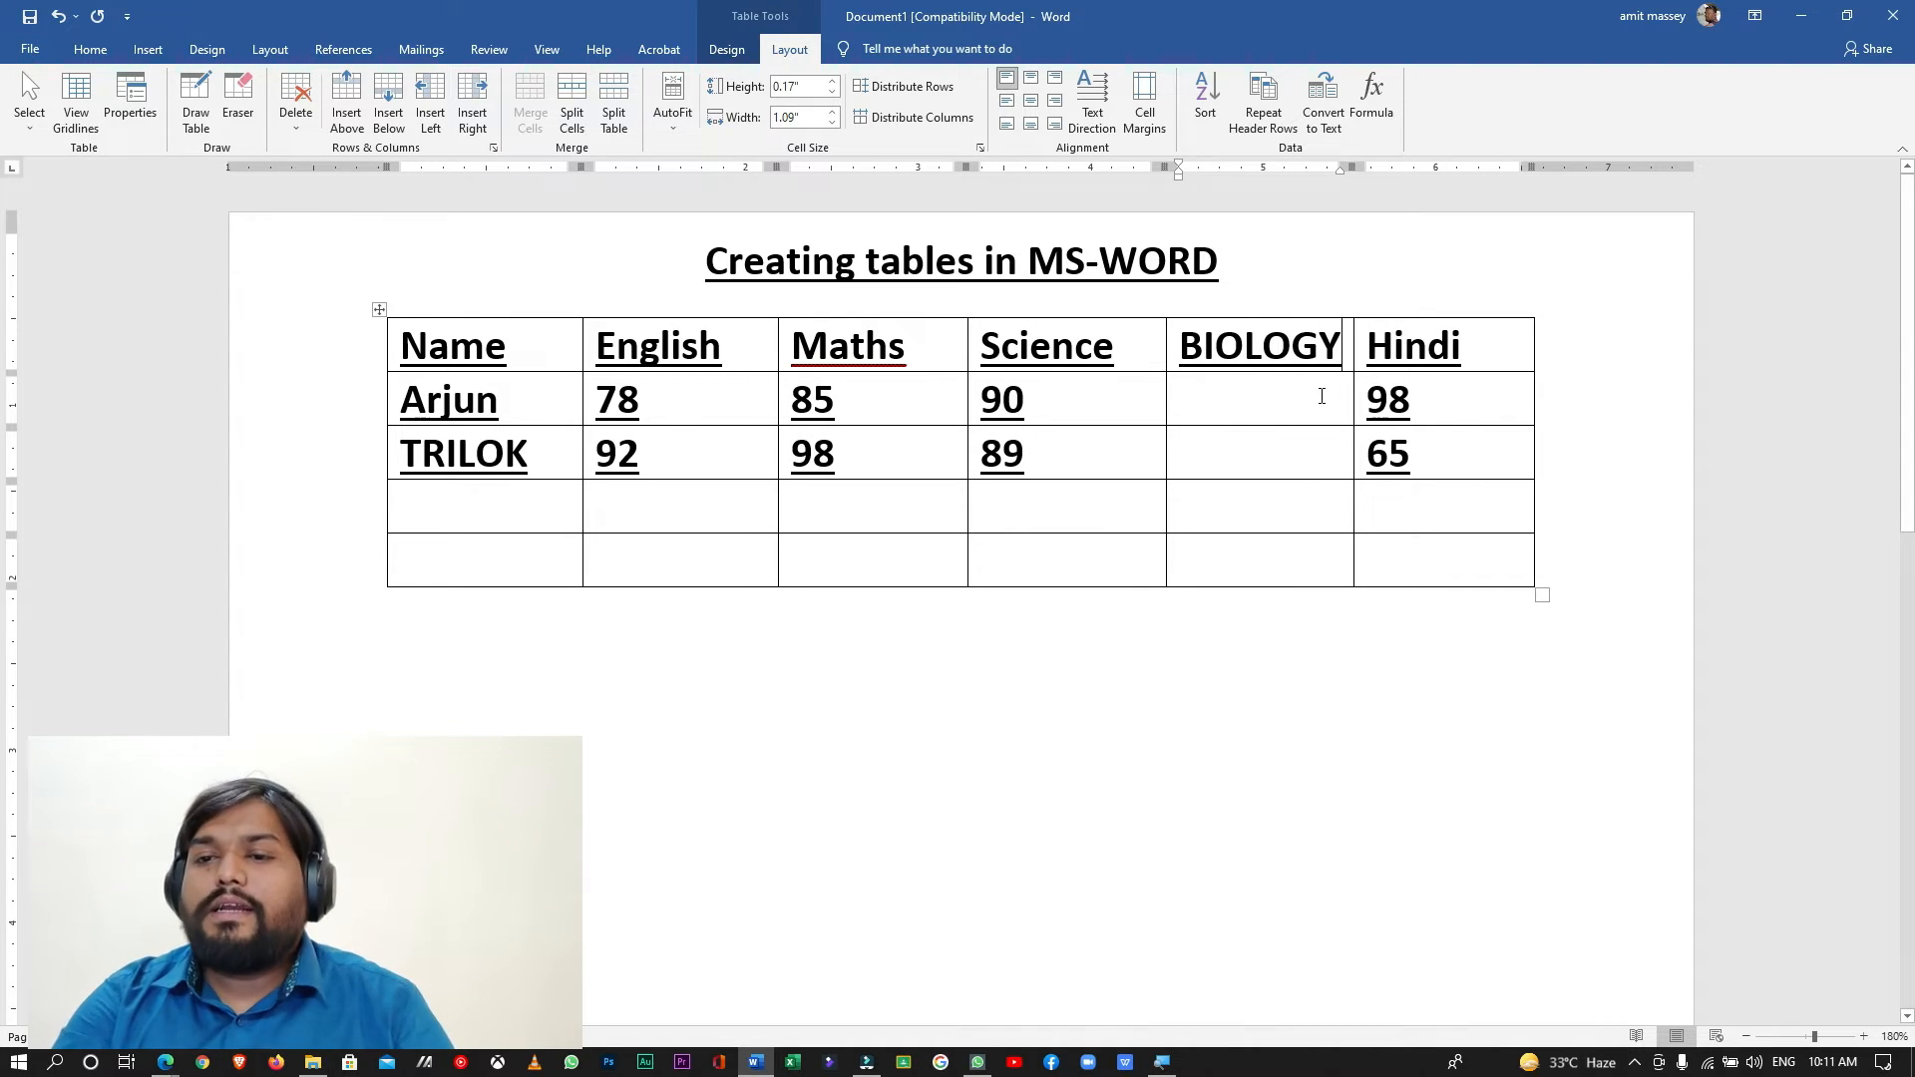
pyautogui.click(1321, 396)
pyautogui.write('98')
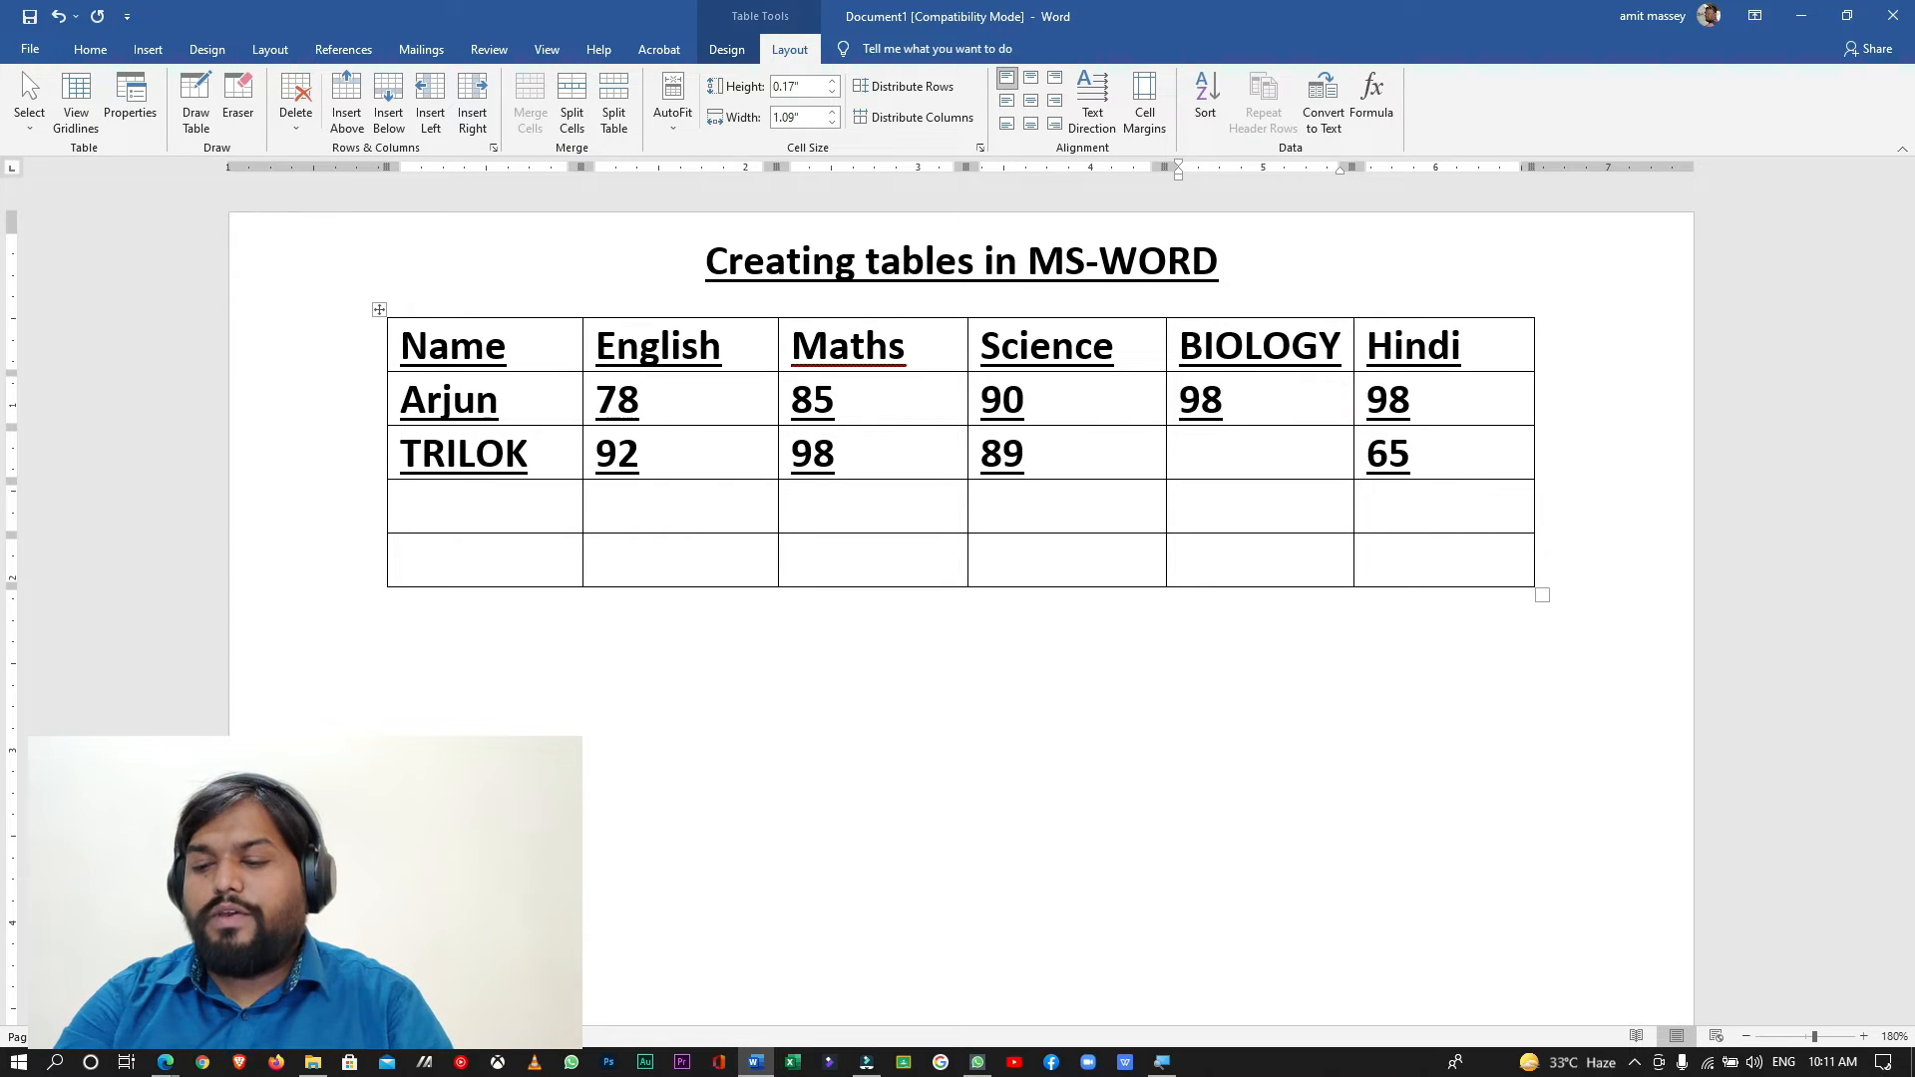
pyautogui.press('Down')
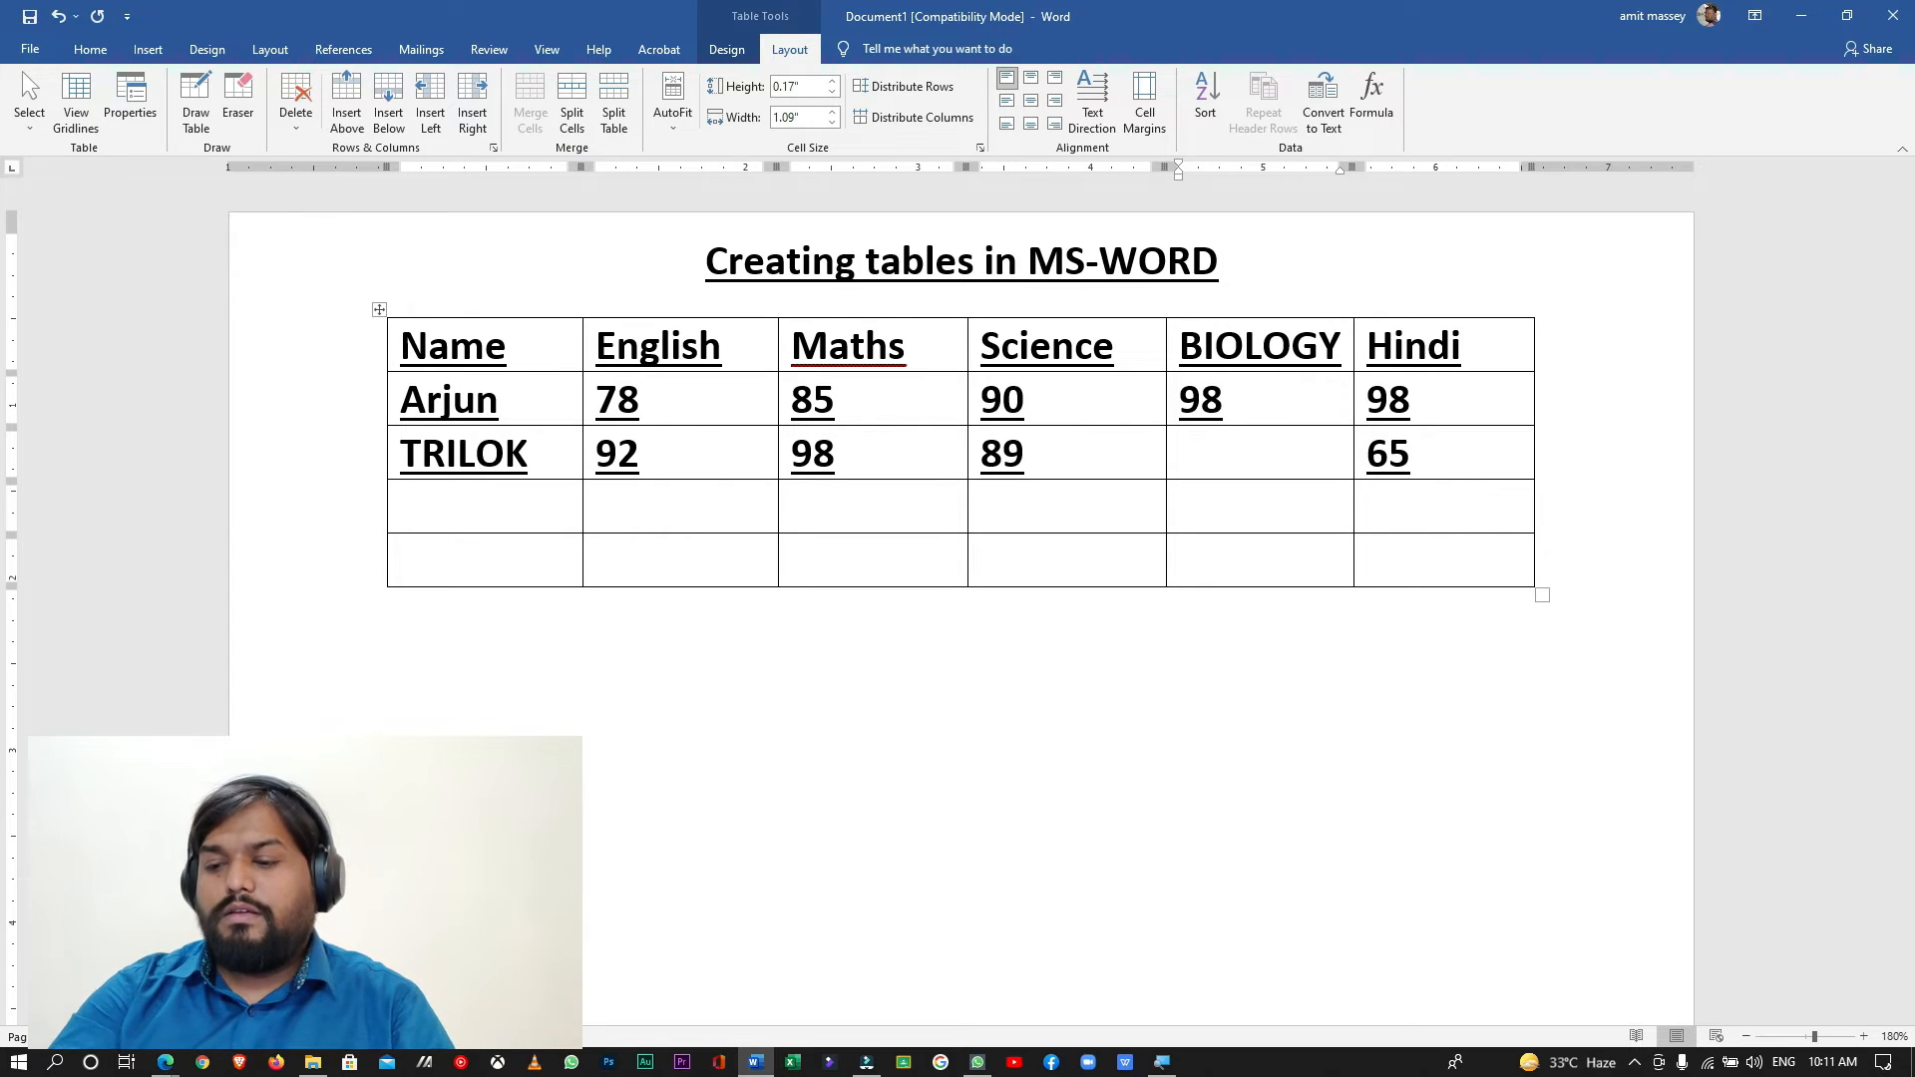
pyautogui.write('99')
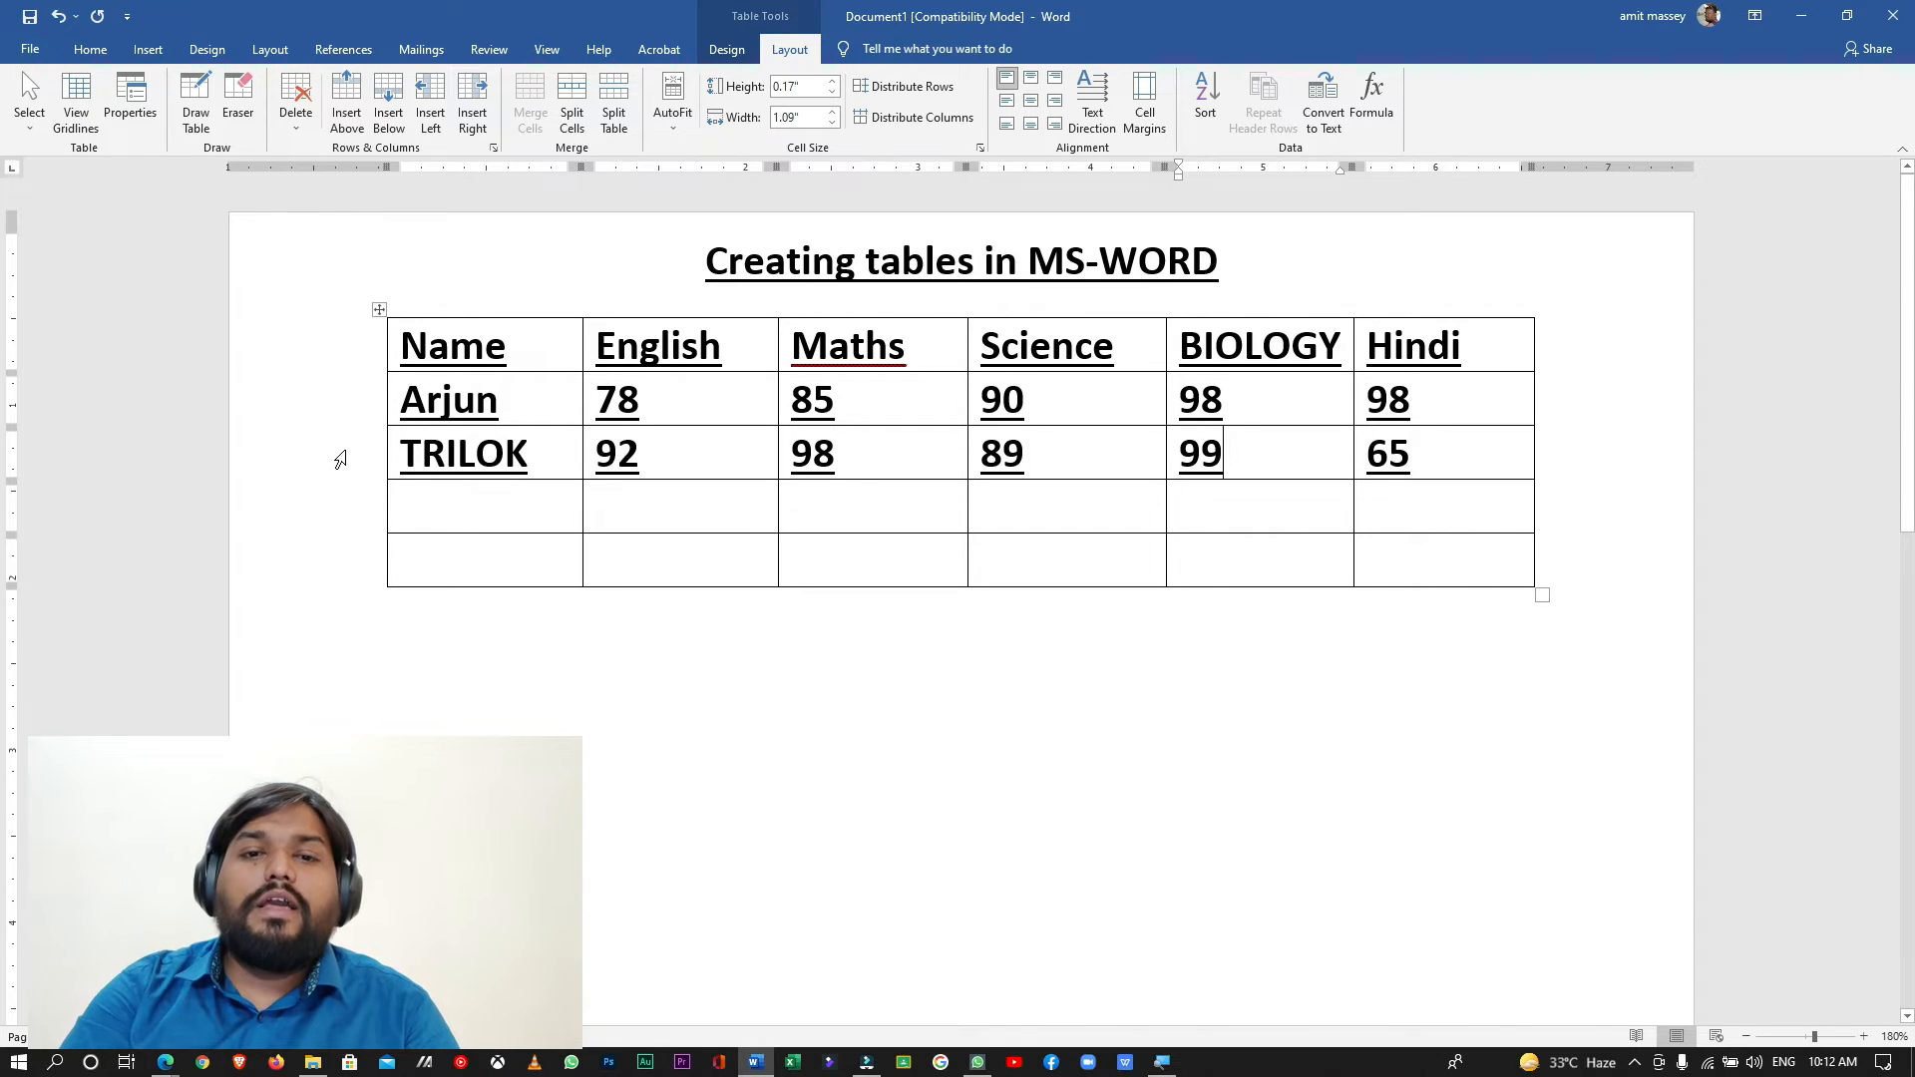
# - Insert a new row directly below the first student's row
pyautogui.click(344, 450)
pyautogui.click(415, 469)
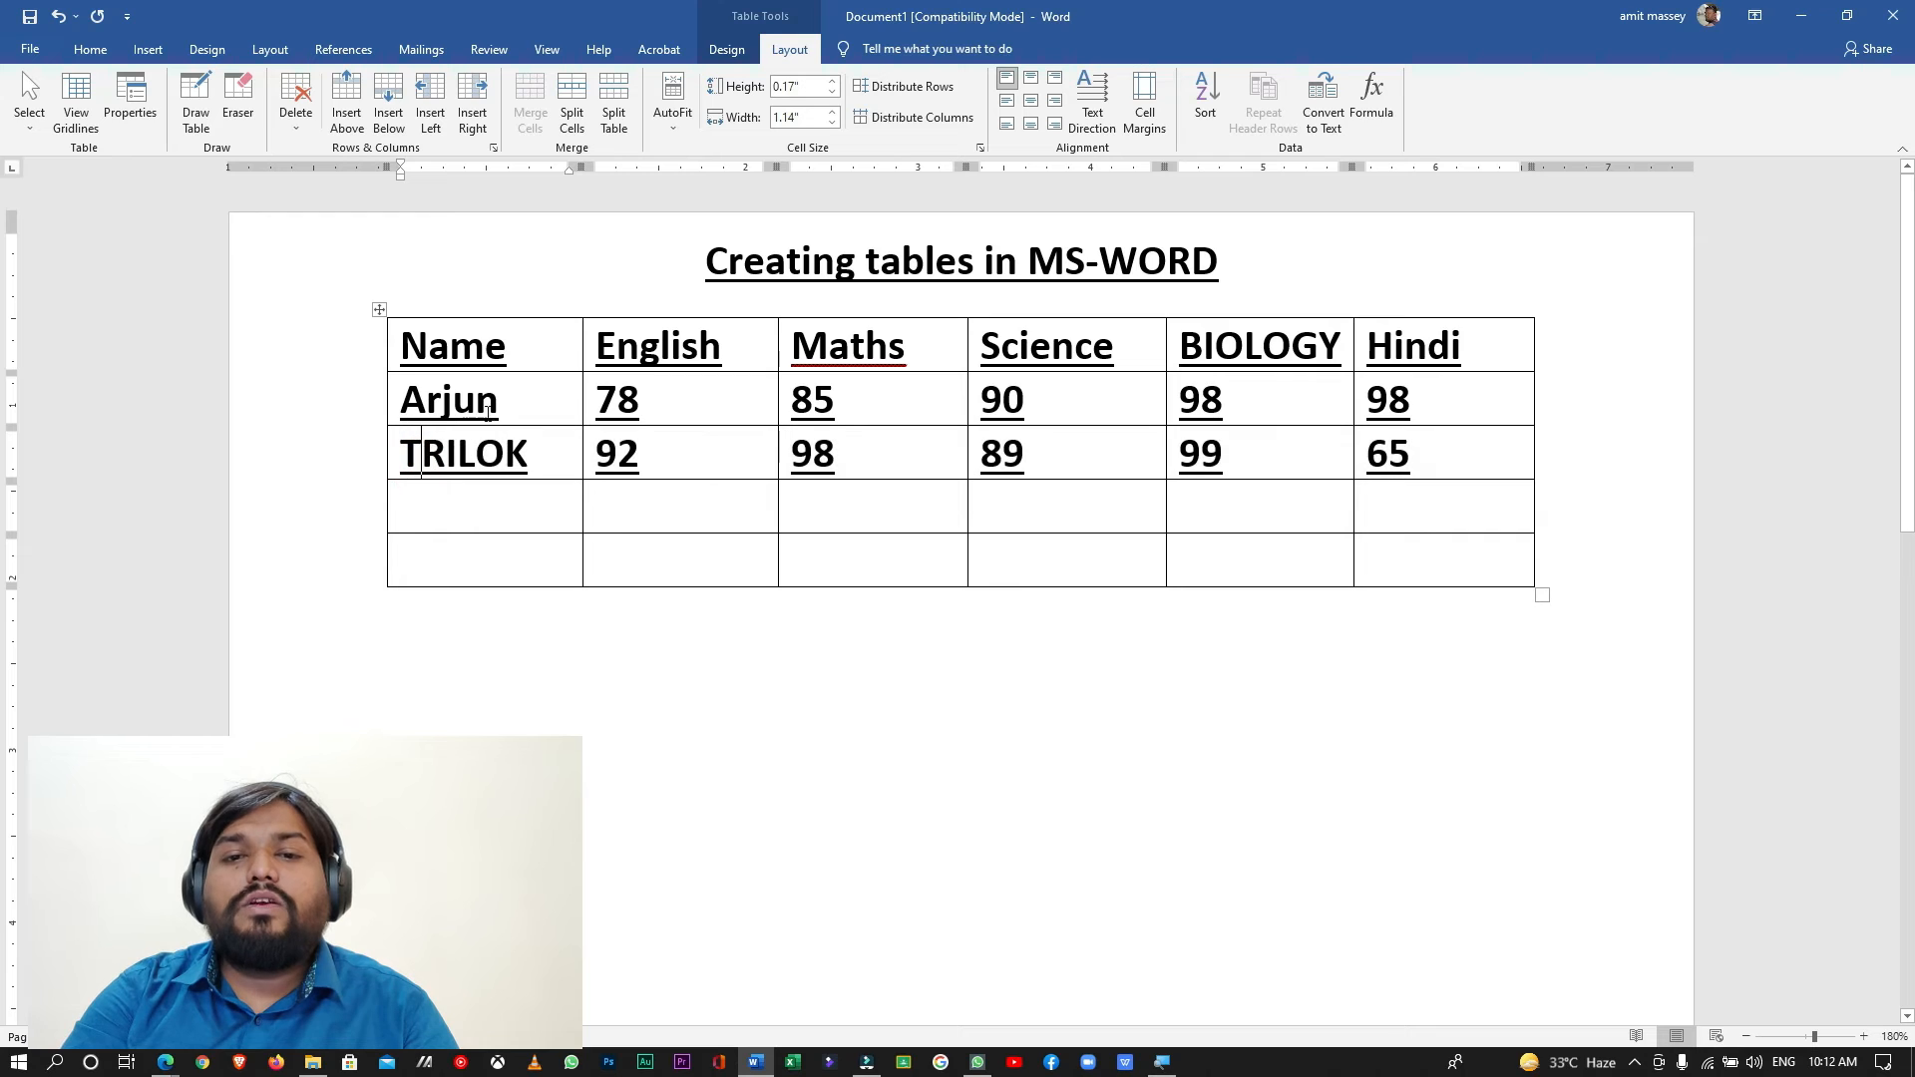
pyautogui.click(512, 405)
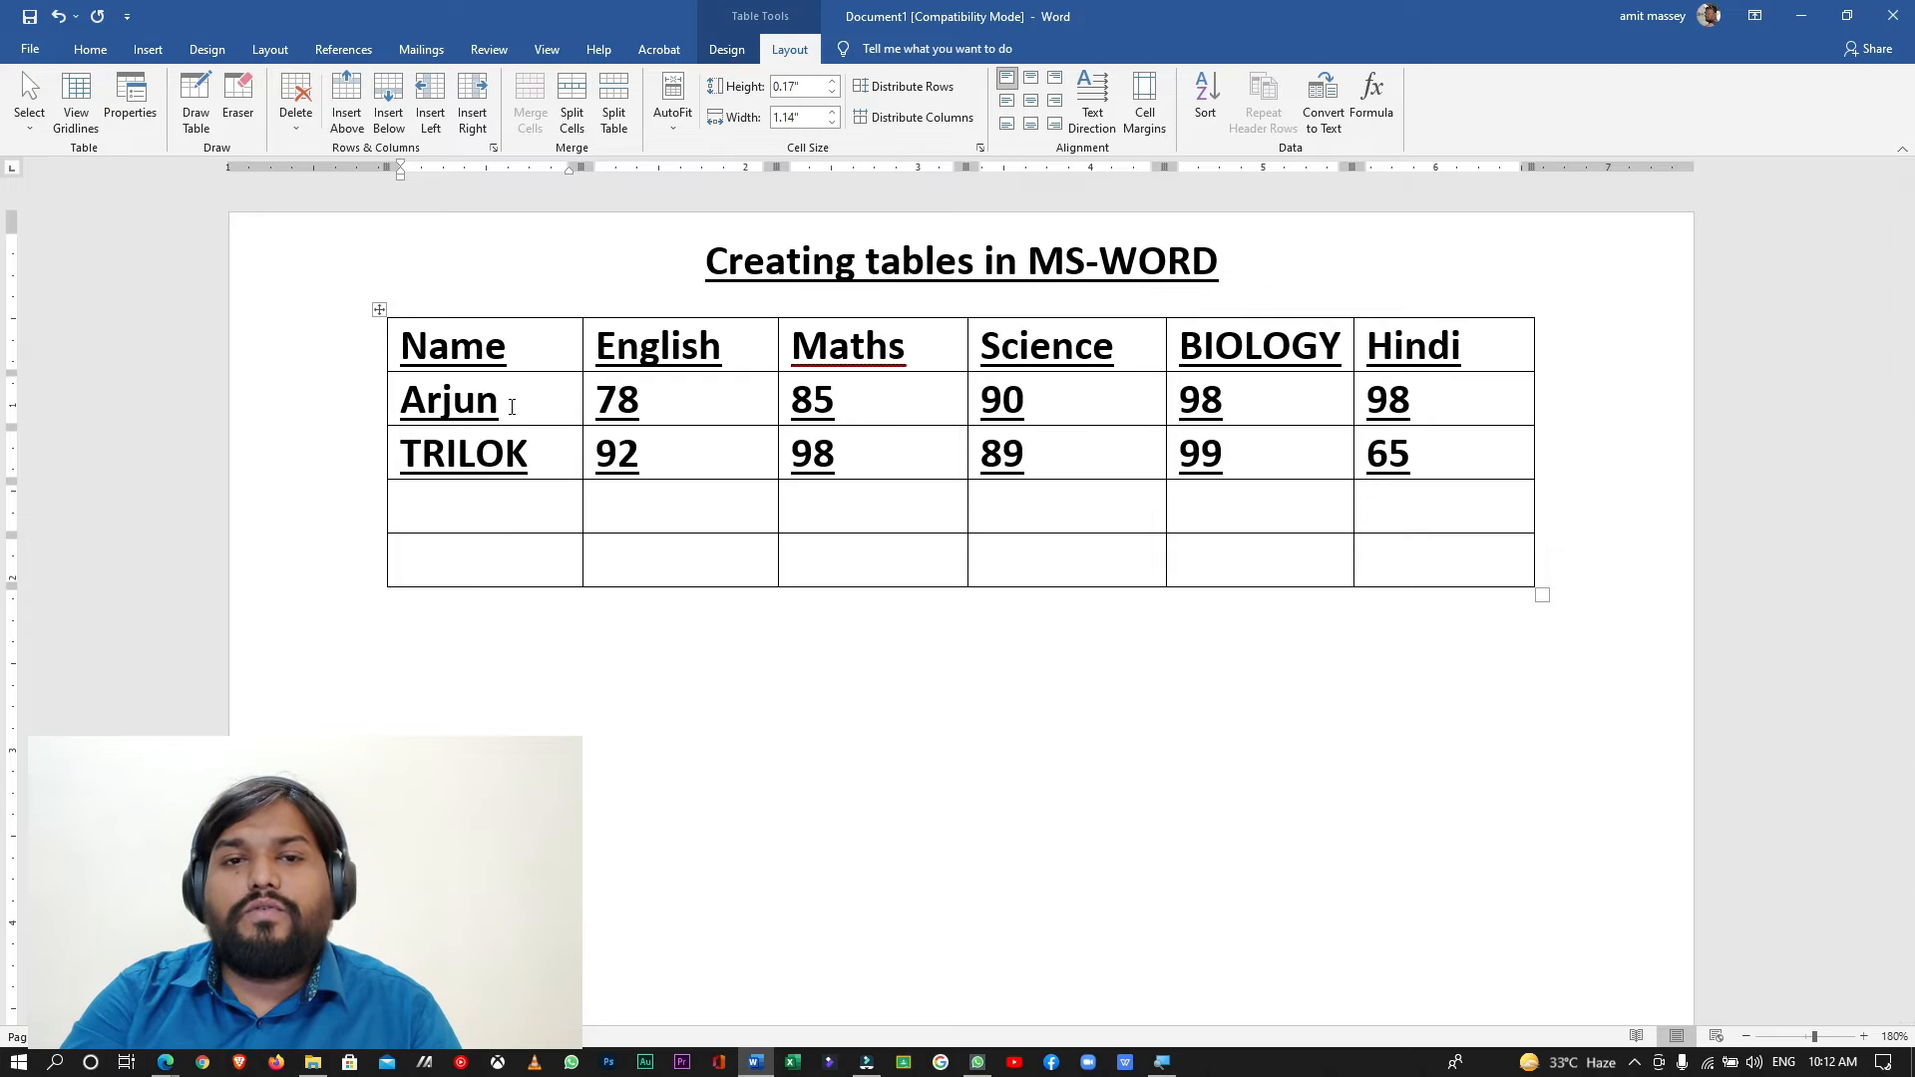
pyautogui.click(512, 406)
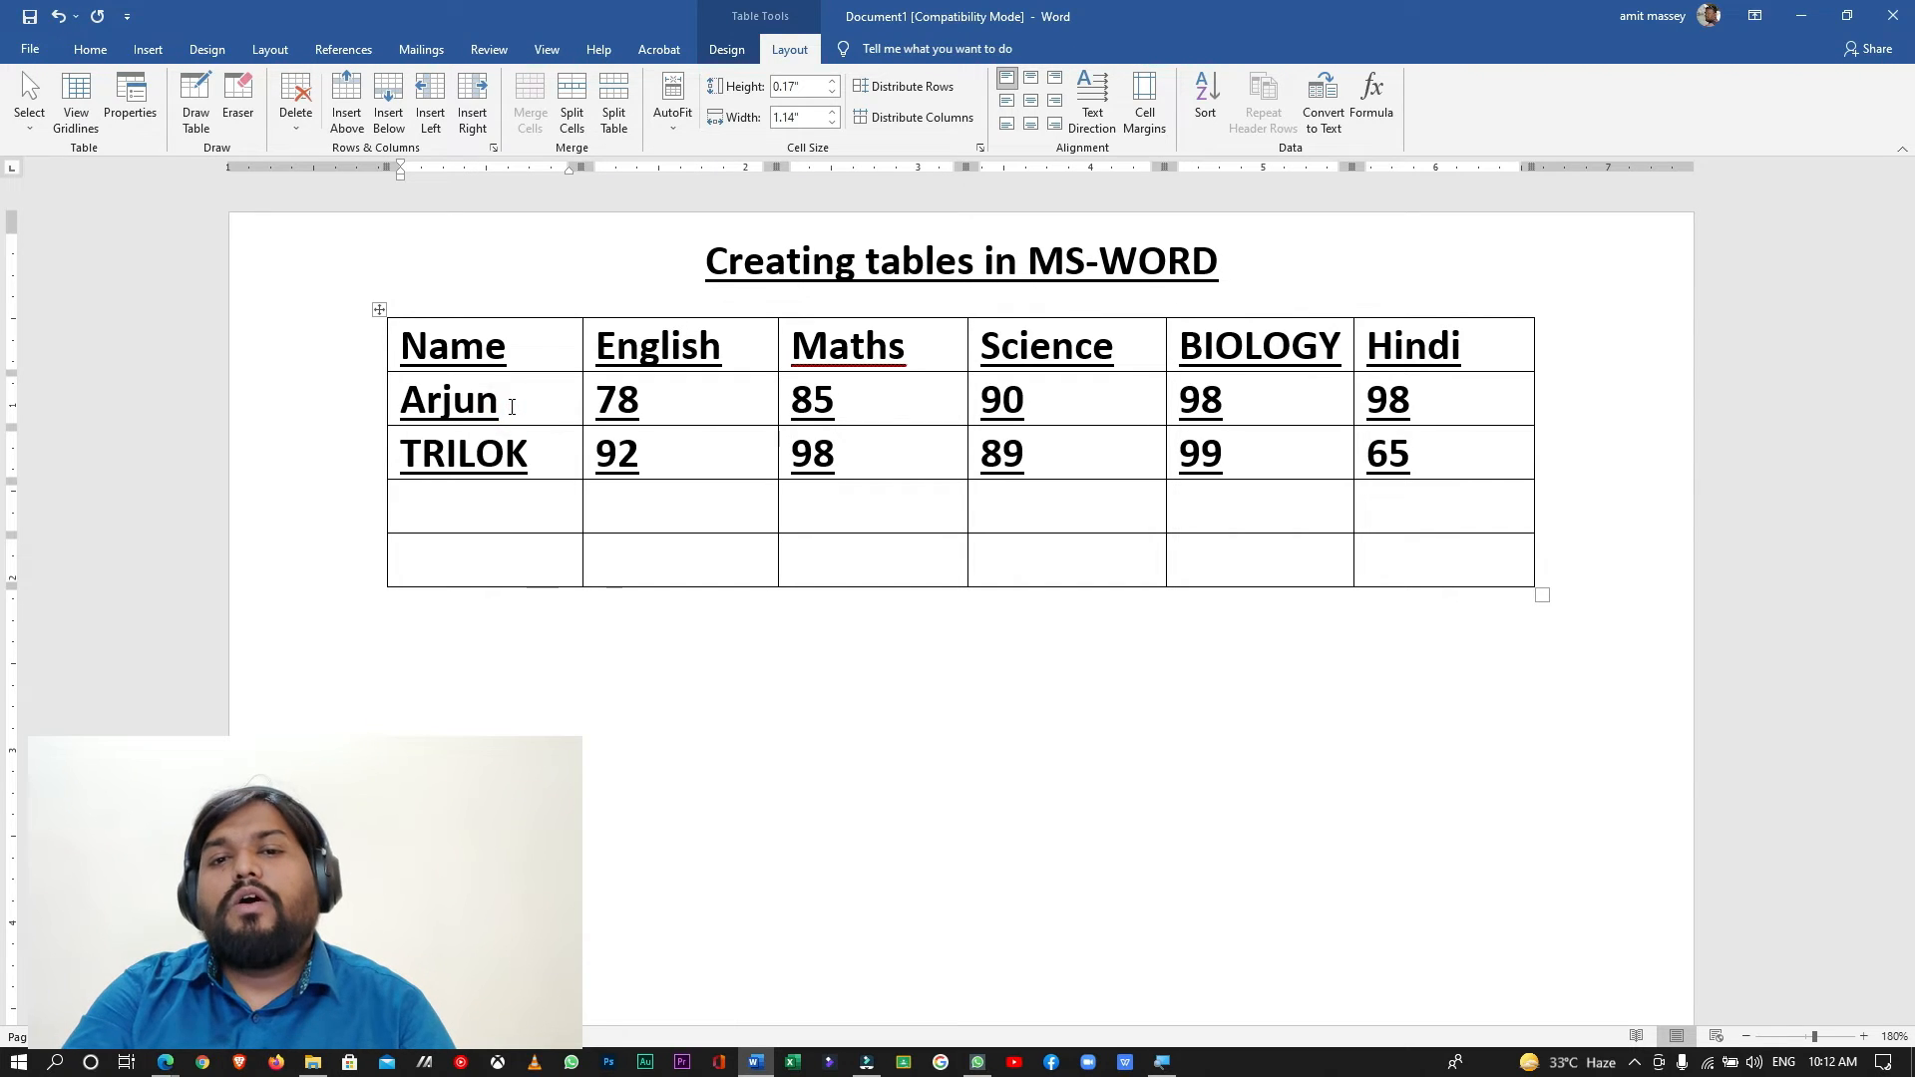
pyautogui.click(392, 121)
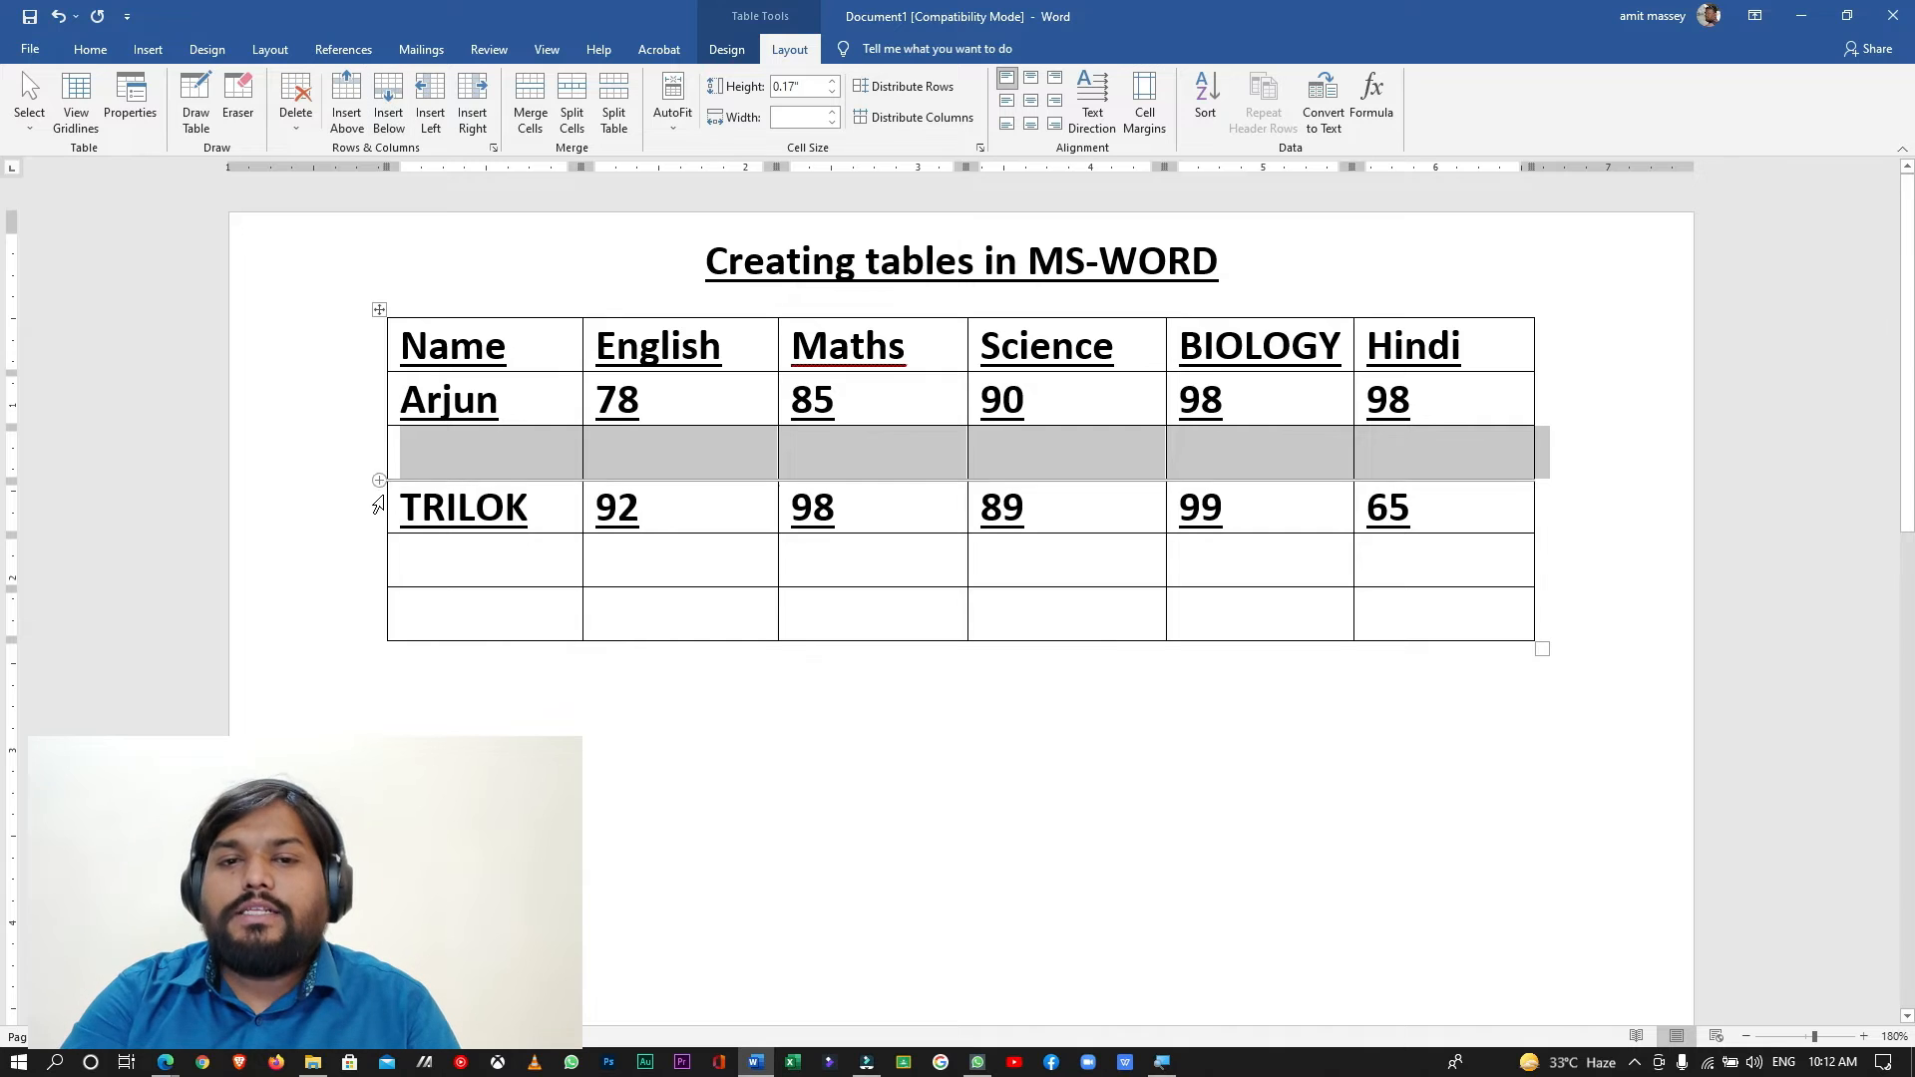
# - Enter another student's name in capitals in the new row's Name cell
pyautogui.click(469, 471)
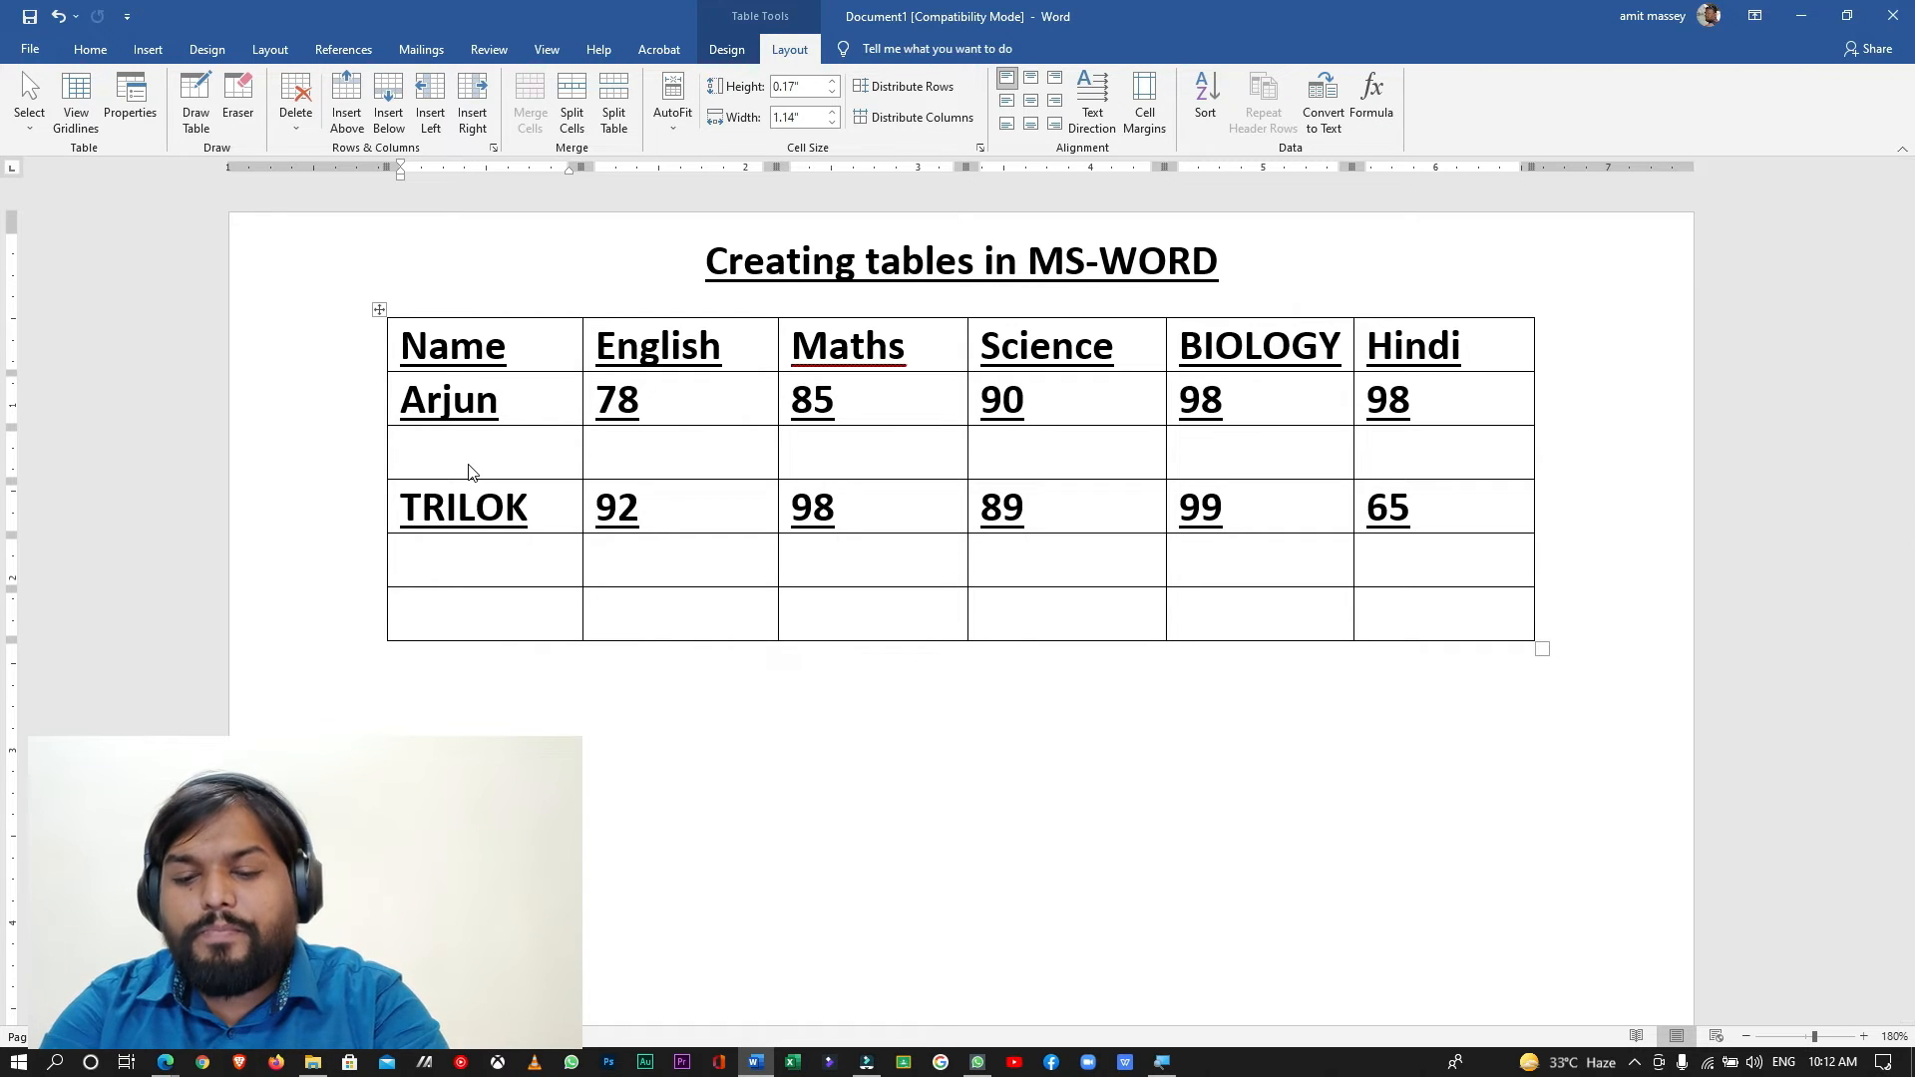
pyautogui.write('S')
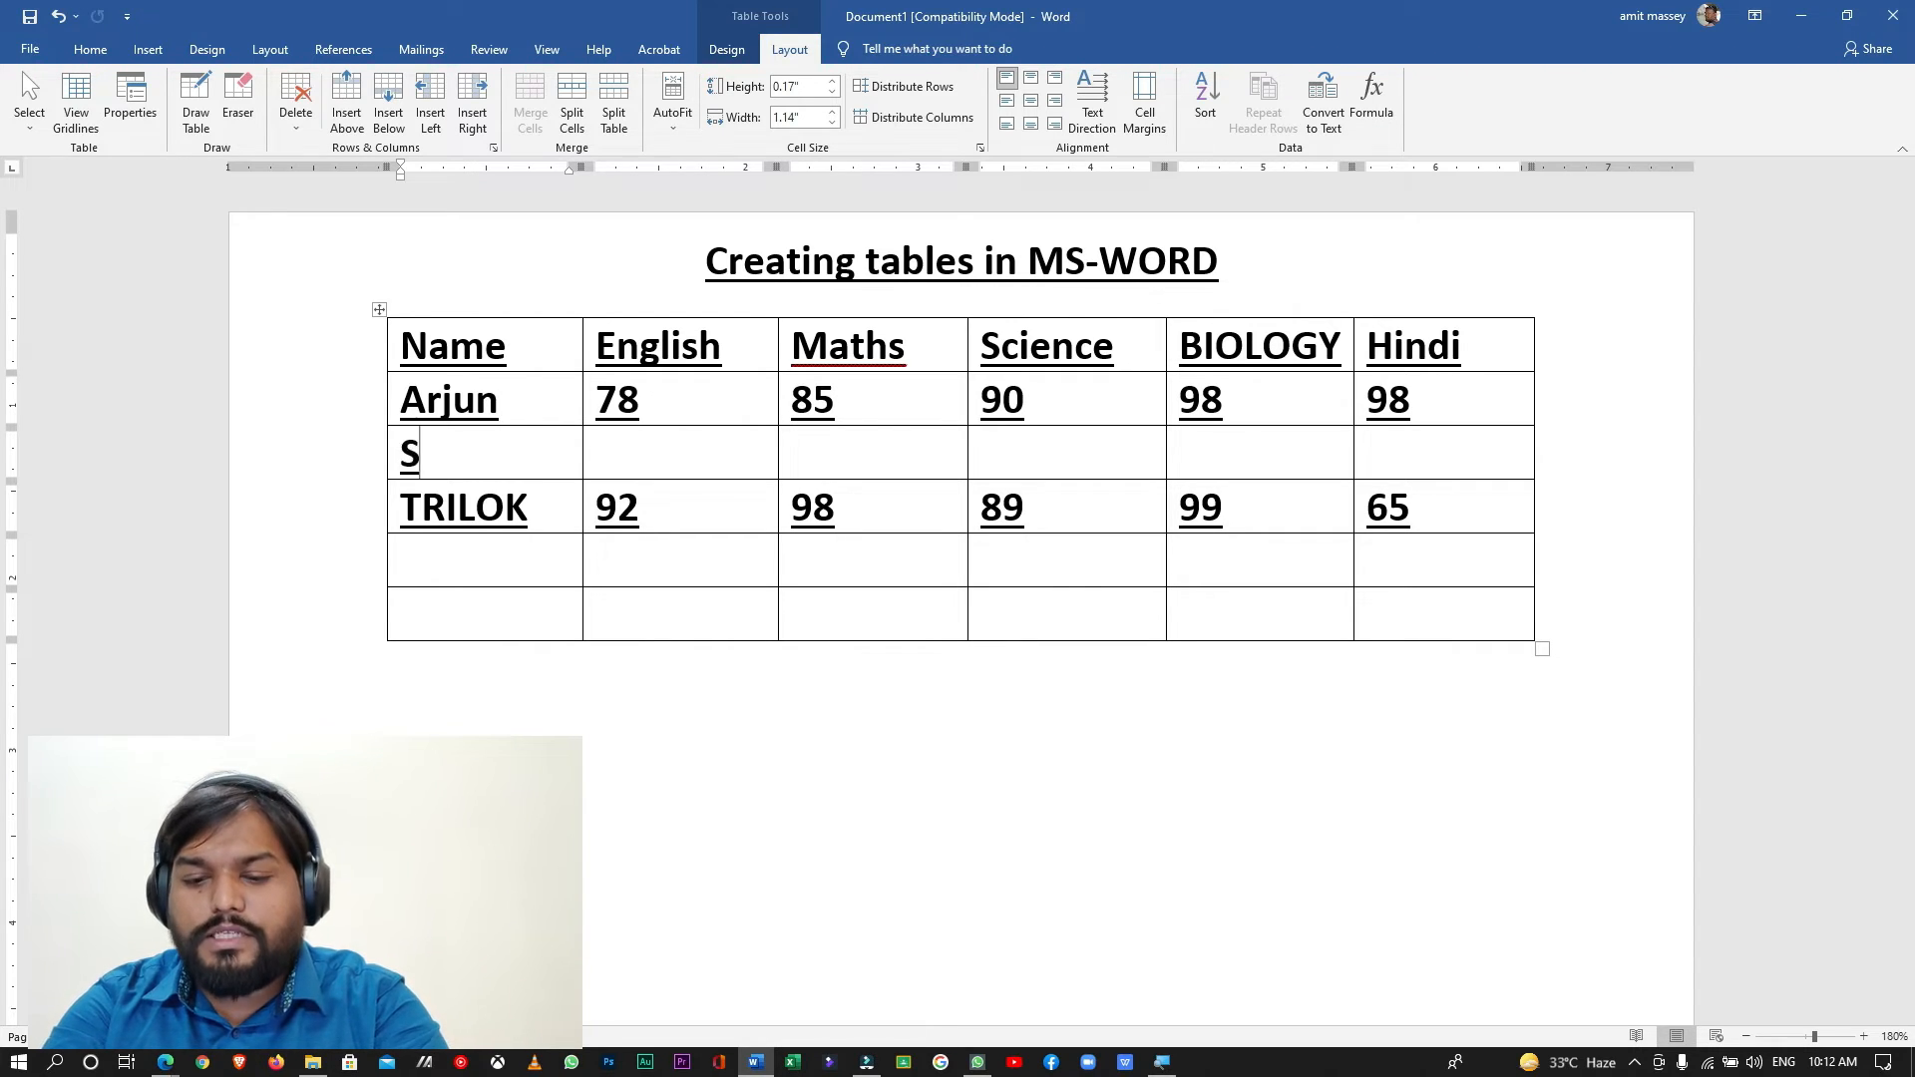
pyautogui.write('UMIT')
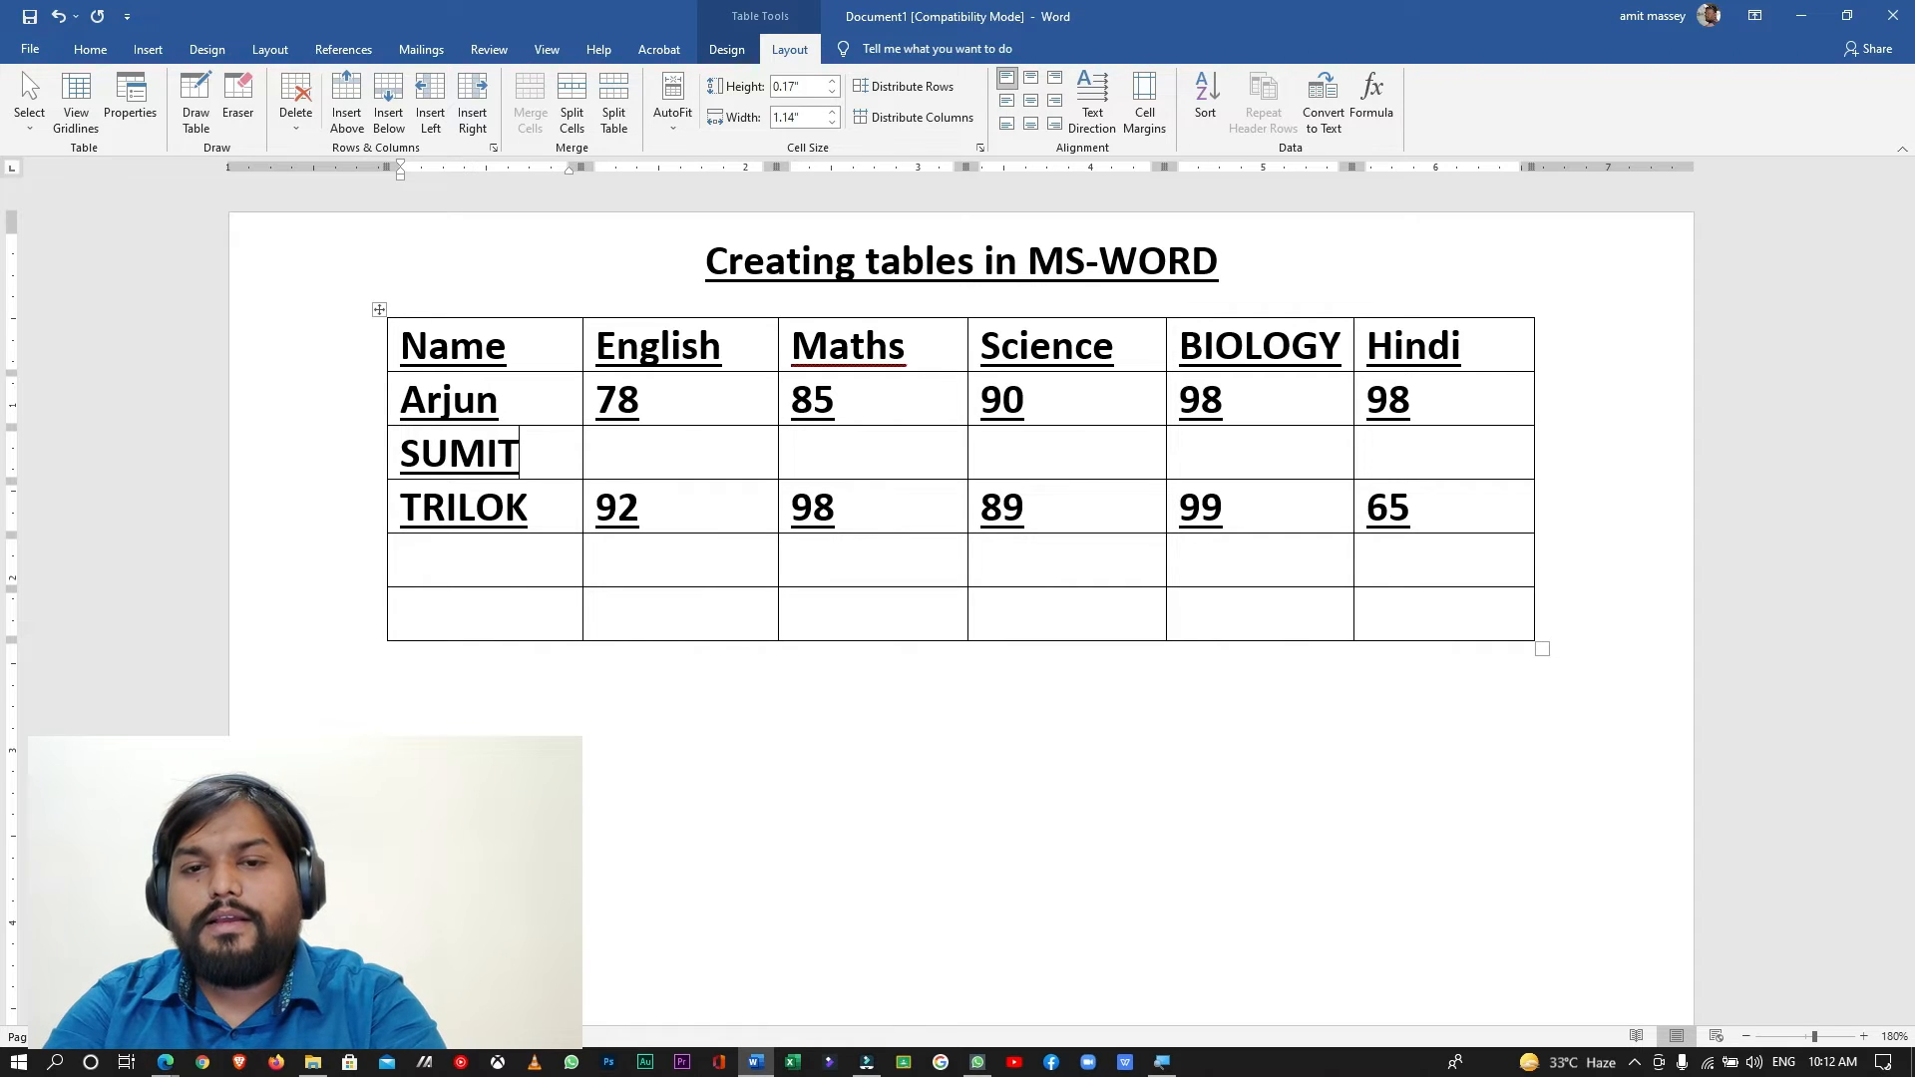
# - Enter the added student's marks: 65 for English, 56 for Maths, 89 for Science, 99 for BIOLOGY and 98 for Hindi
pyautogui.click(706, 449)
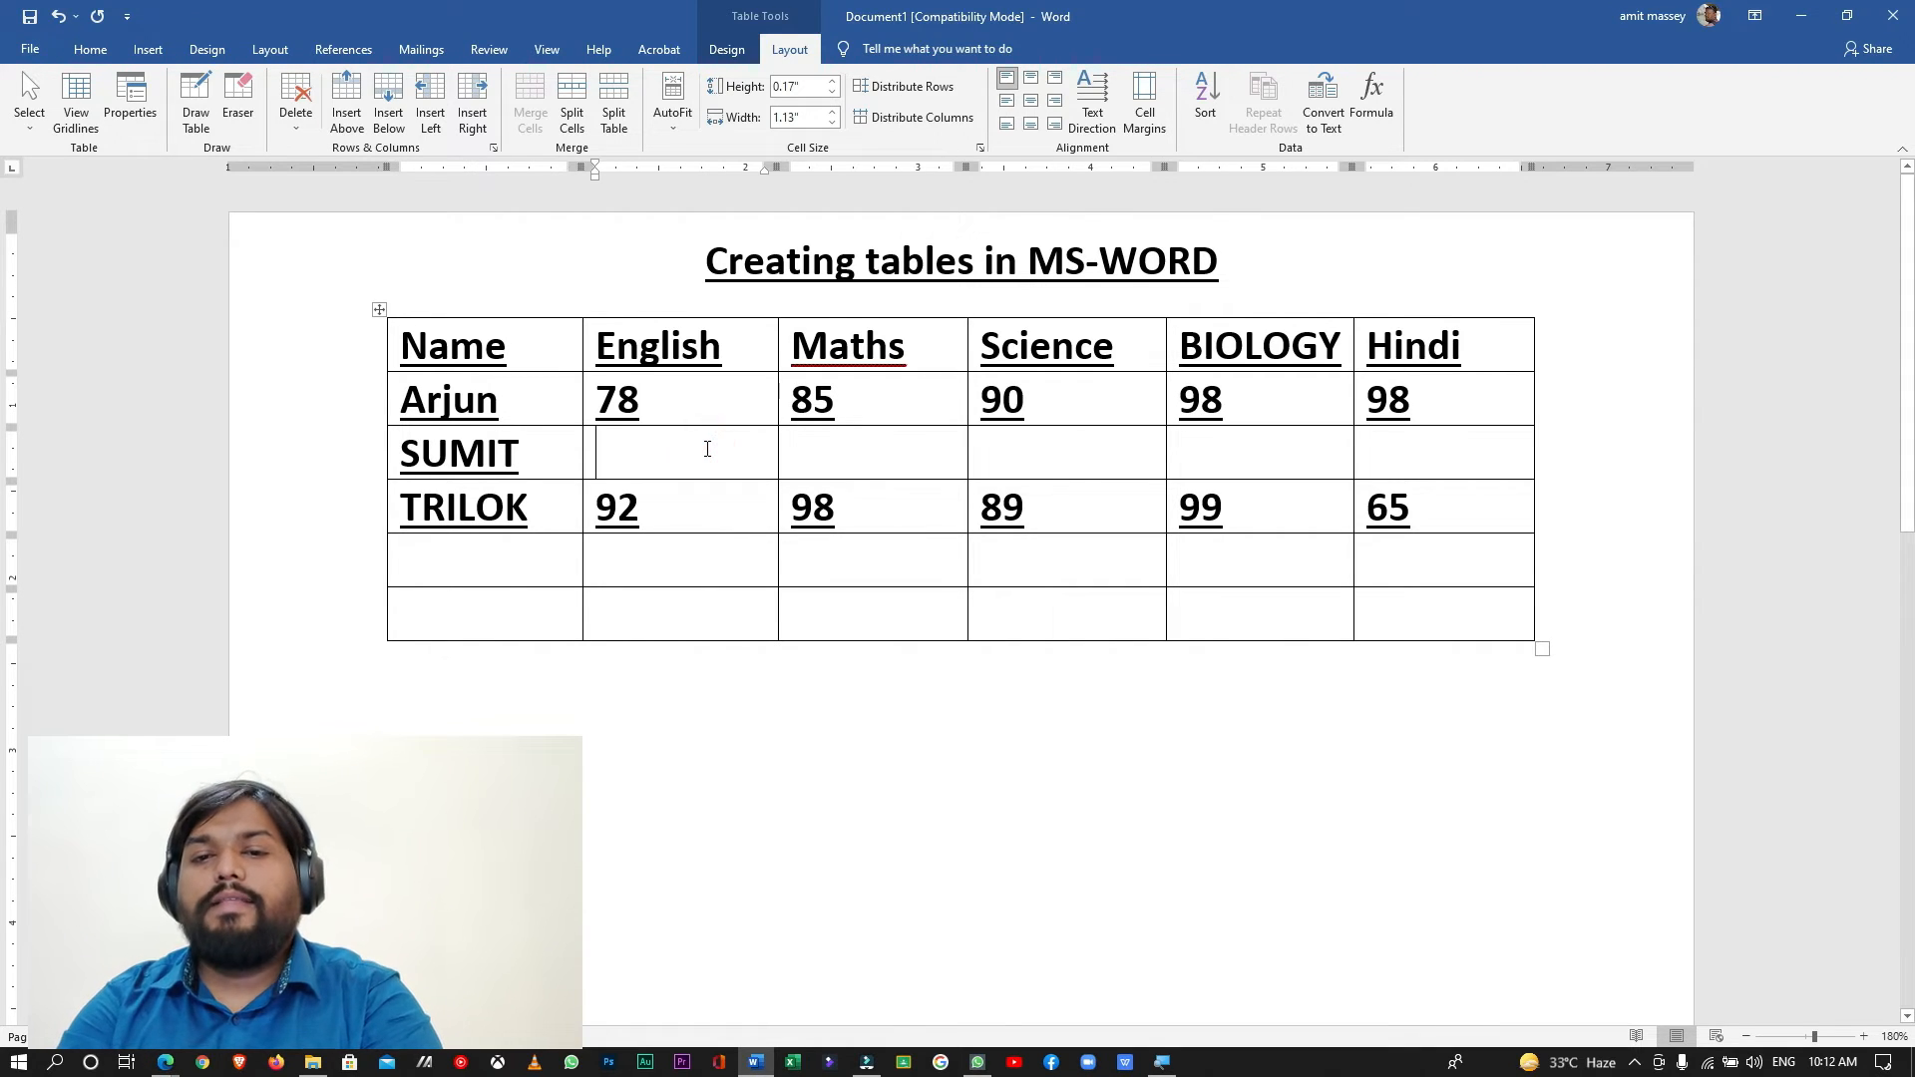
pyautogui.write('65')
pyautogui.click(792, 452)
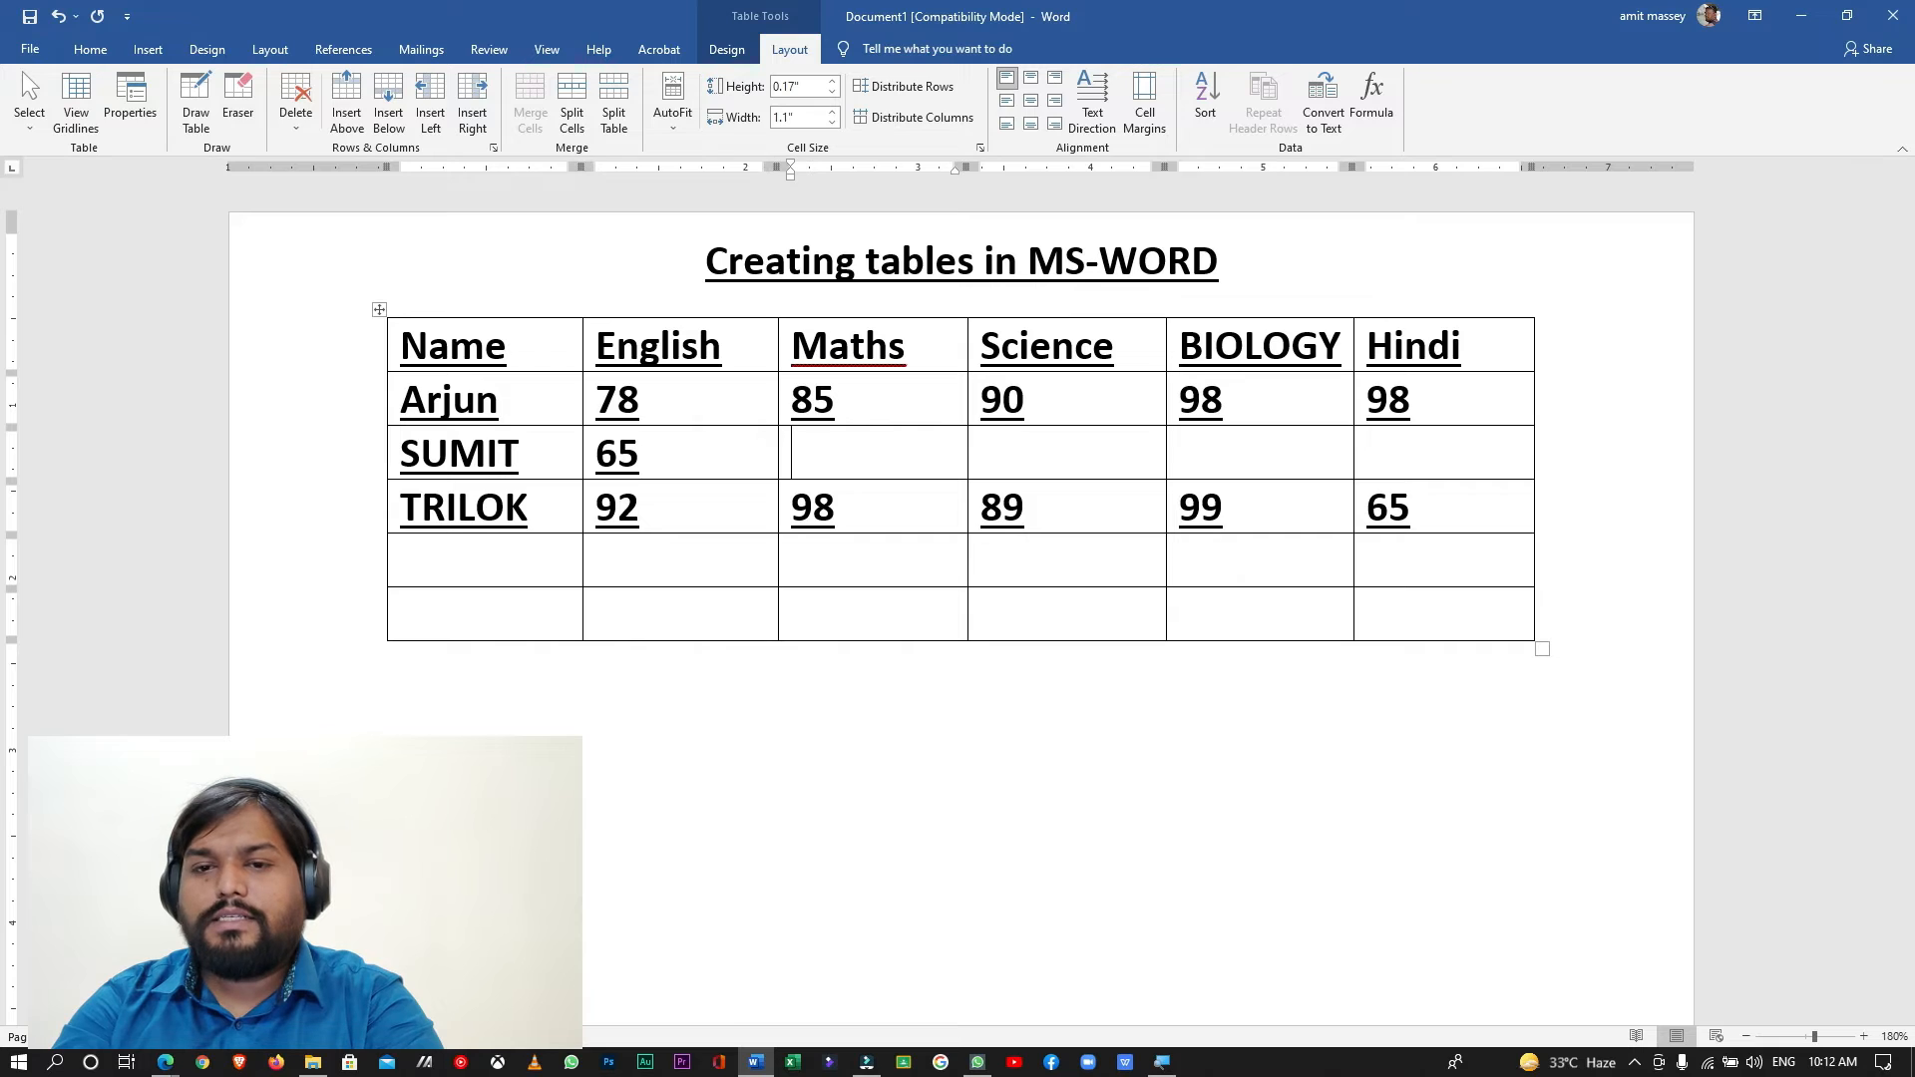
pyautogui.write('56')
pyautogui.press('Tab')
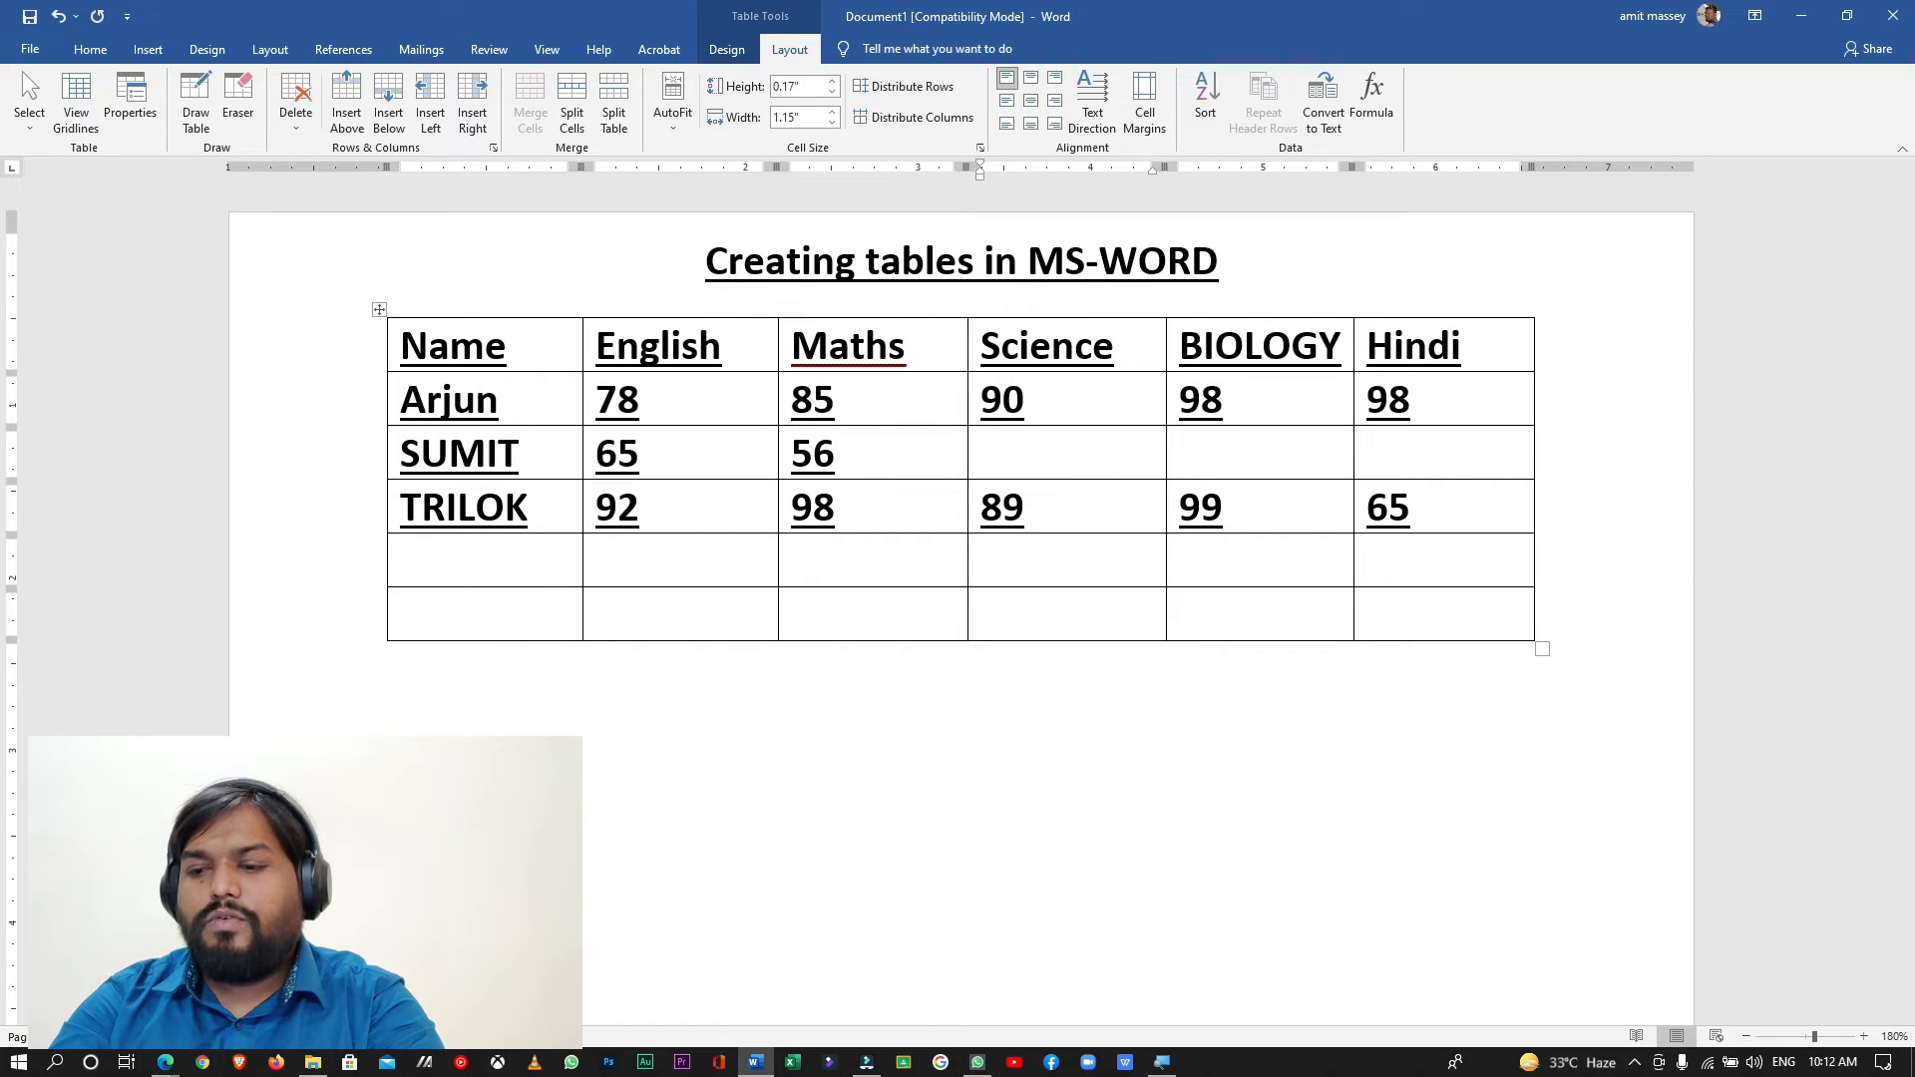
pyautogui.write('89')
pyautogui.press('Tab')
pyautogui.write('9')
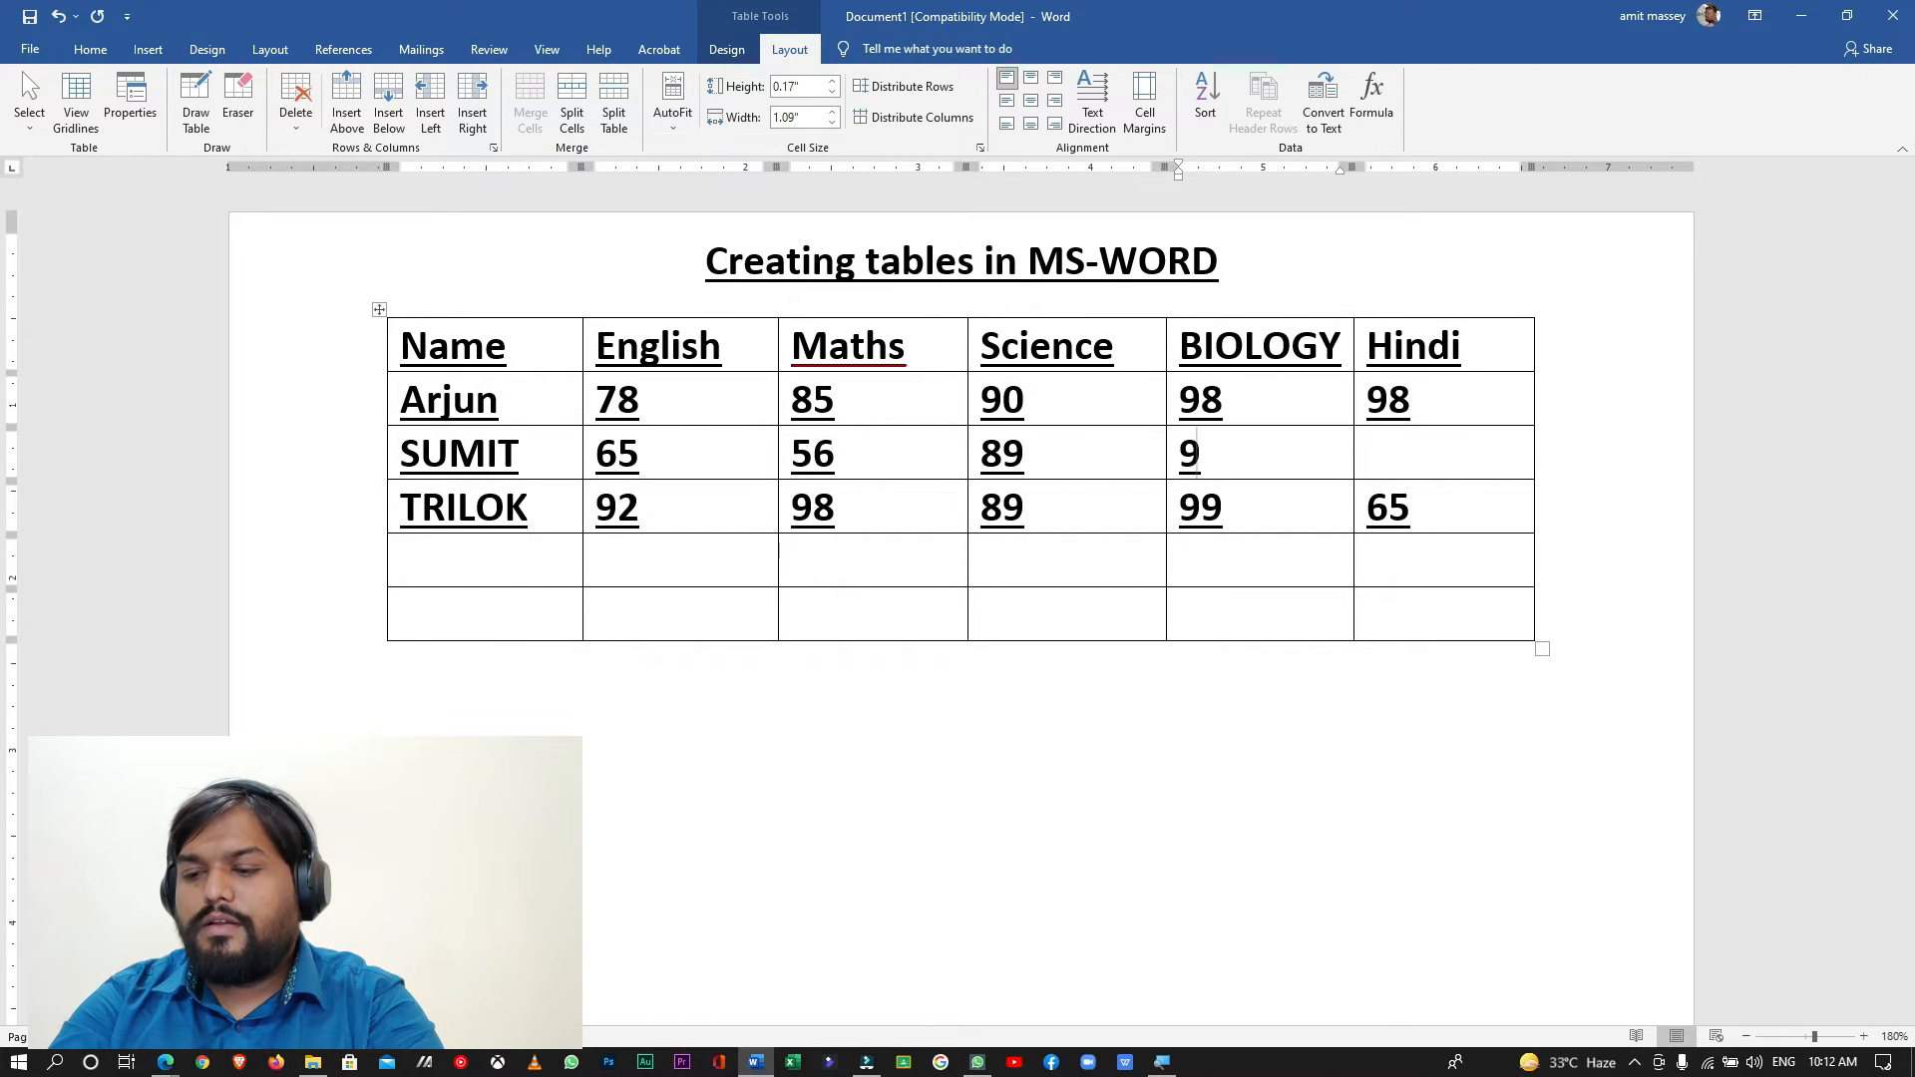
pyautogui.write('9')
pyautogui.press('Tab')
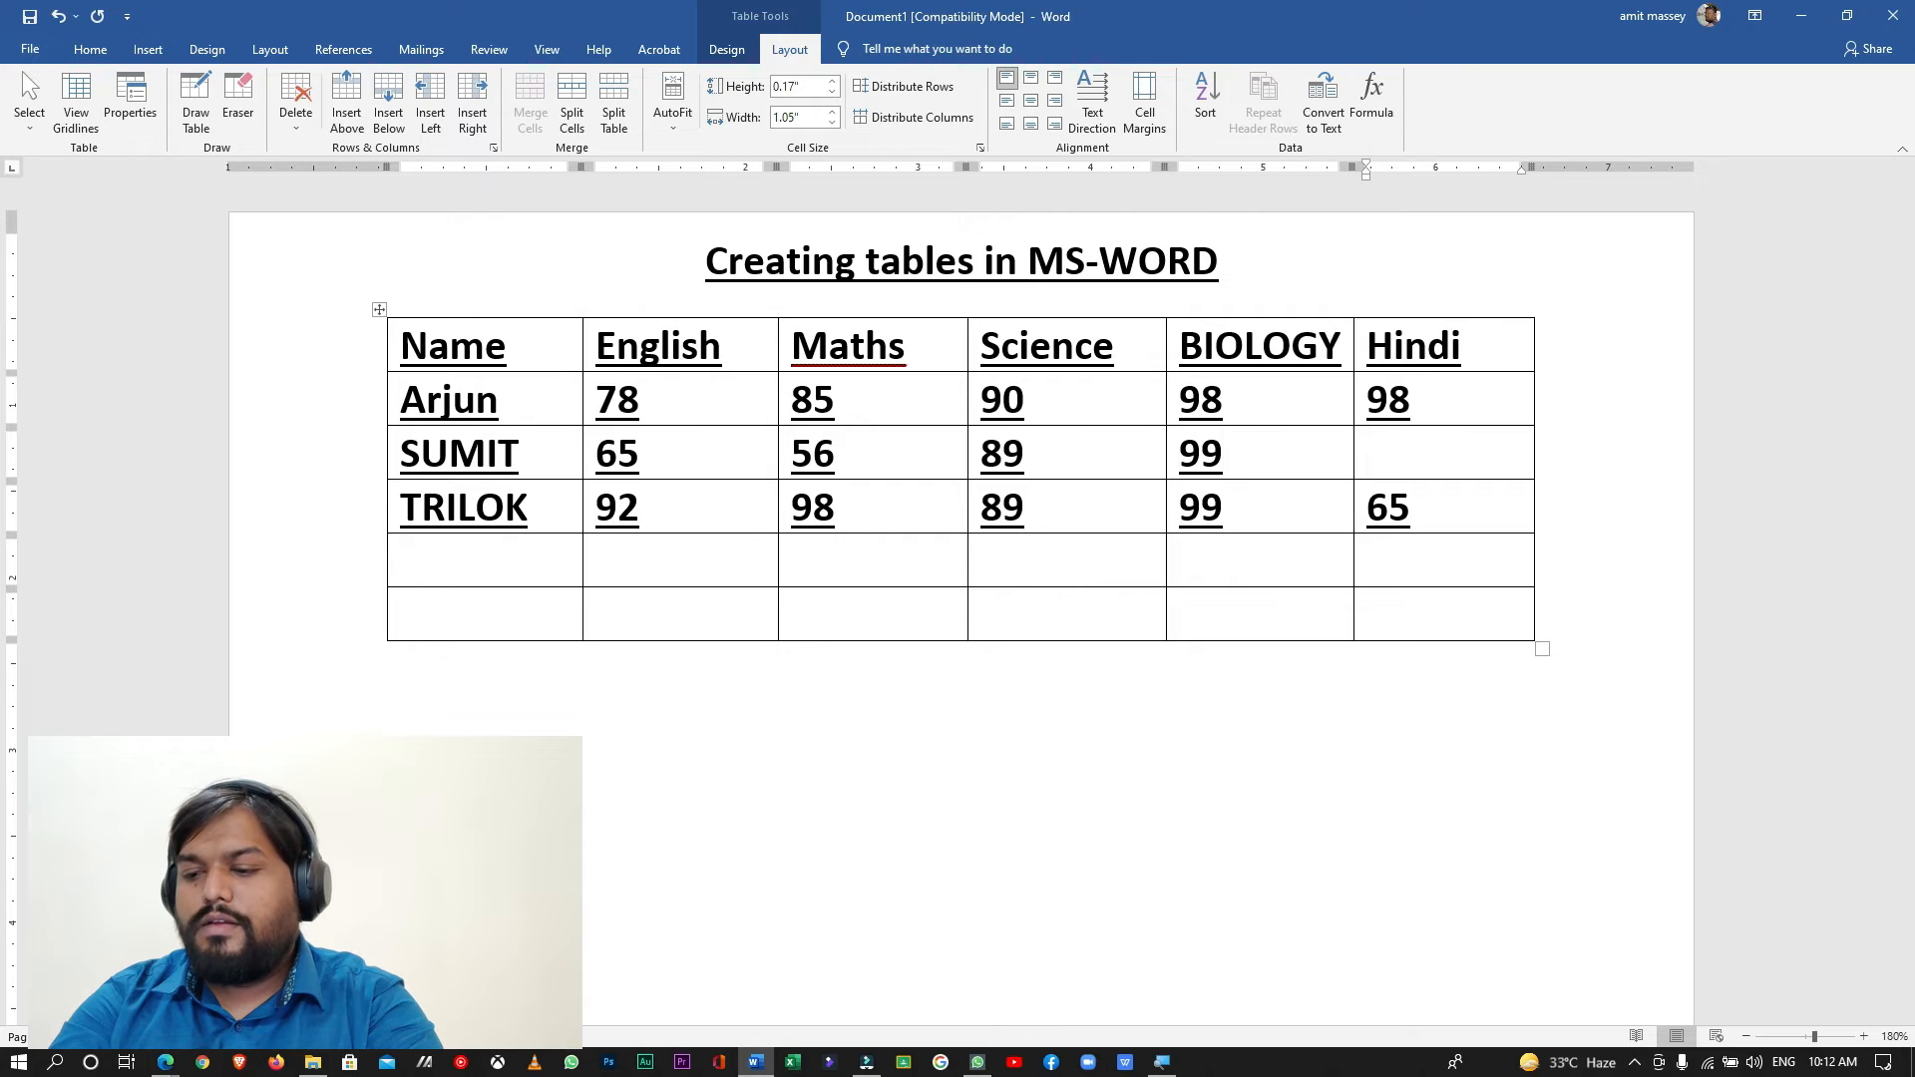
pyautogui.write('98')
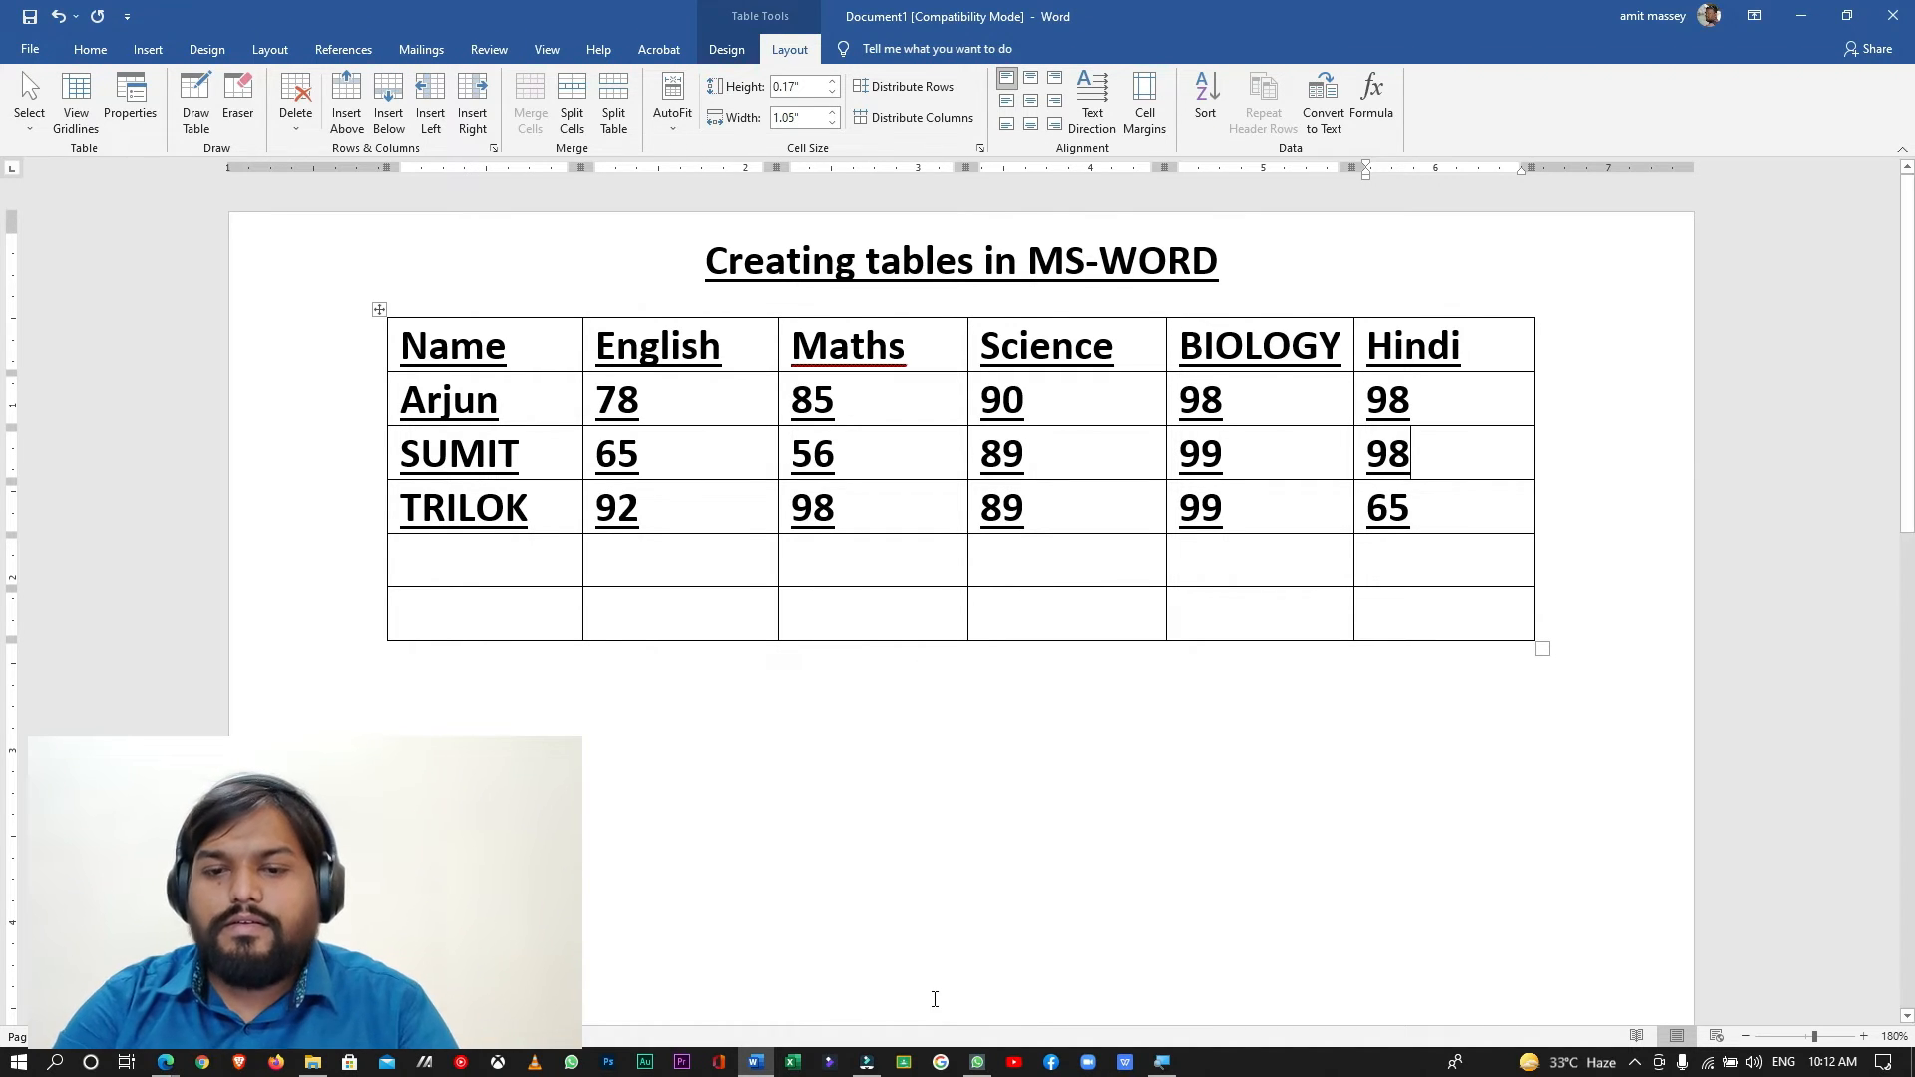
# - Check the Google Meet call in the browser and return to the maximized Word document
pyautogui.click(1867, 19)
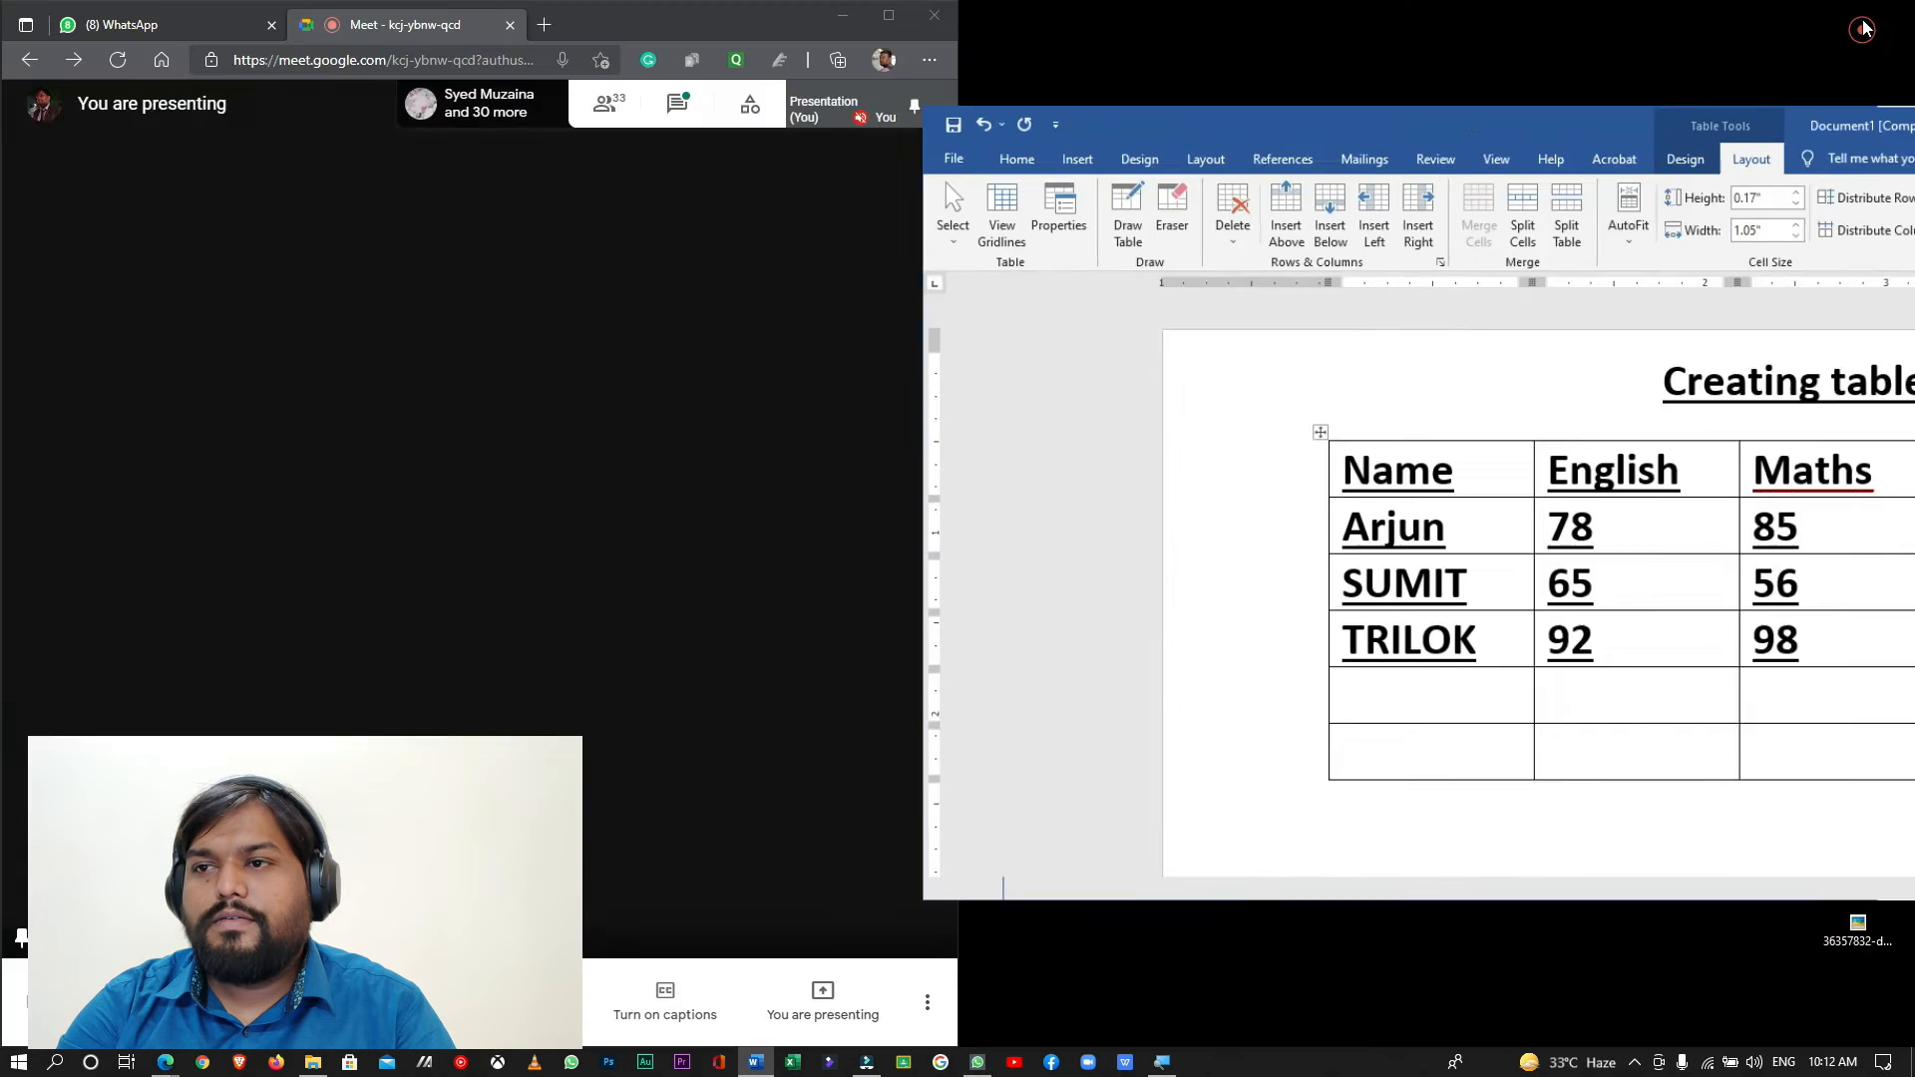
pyautogui.click(694, 212)
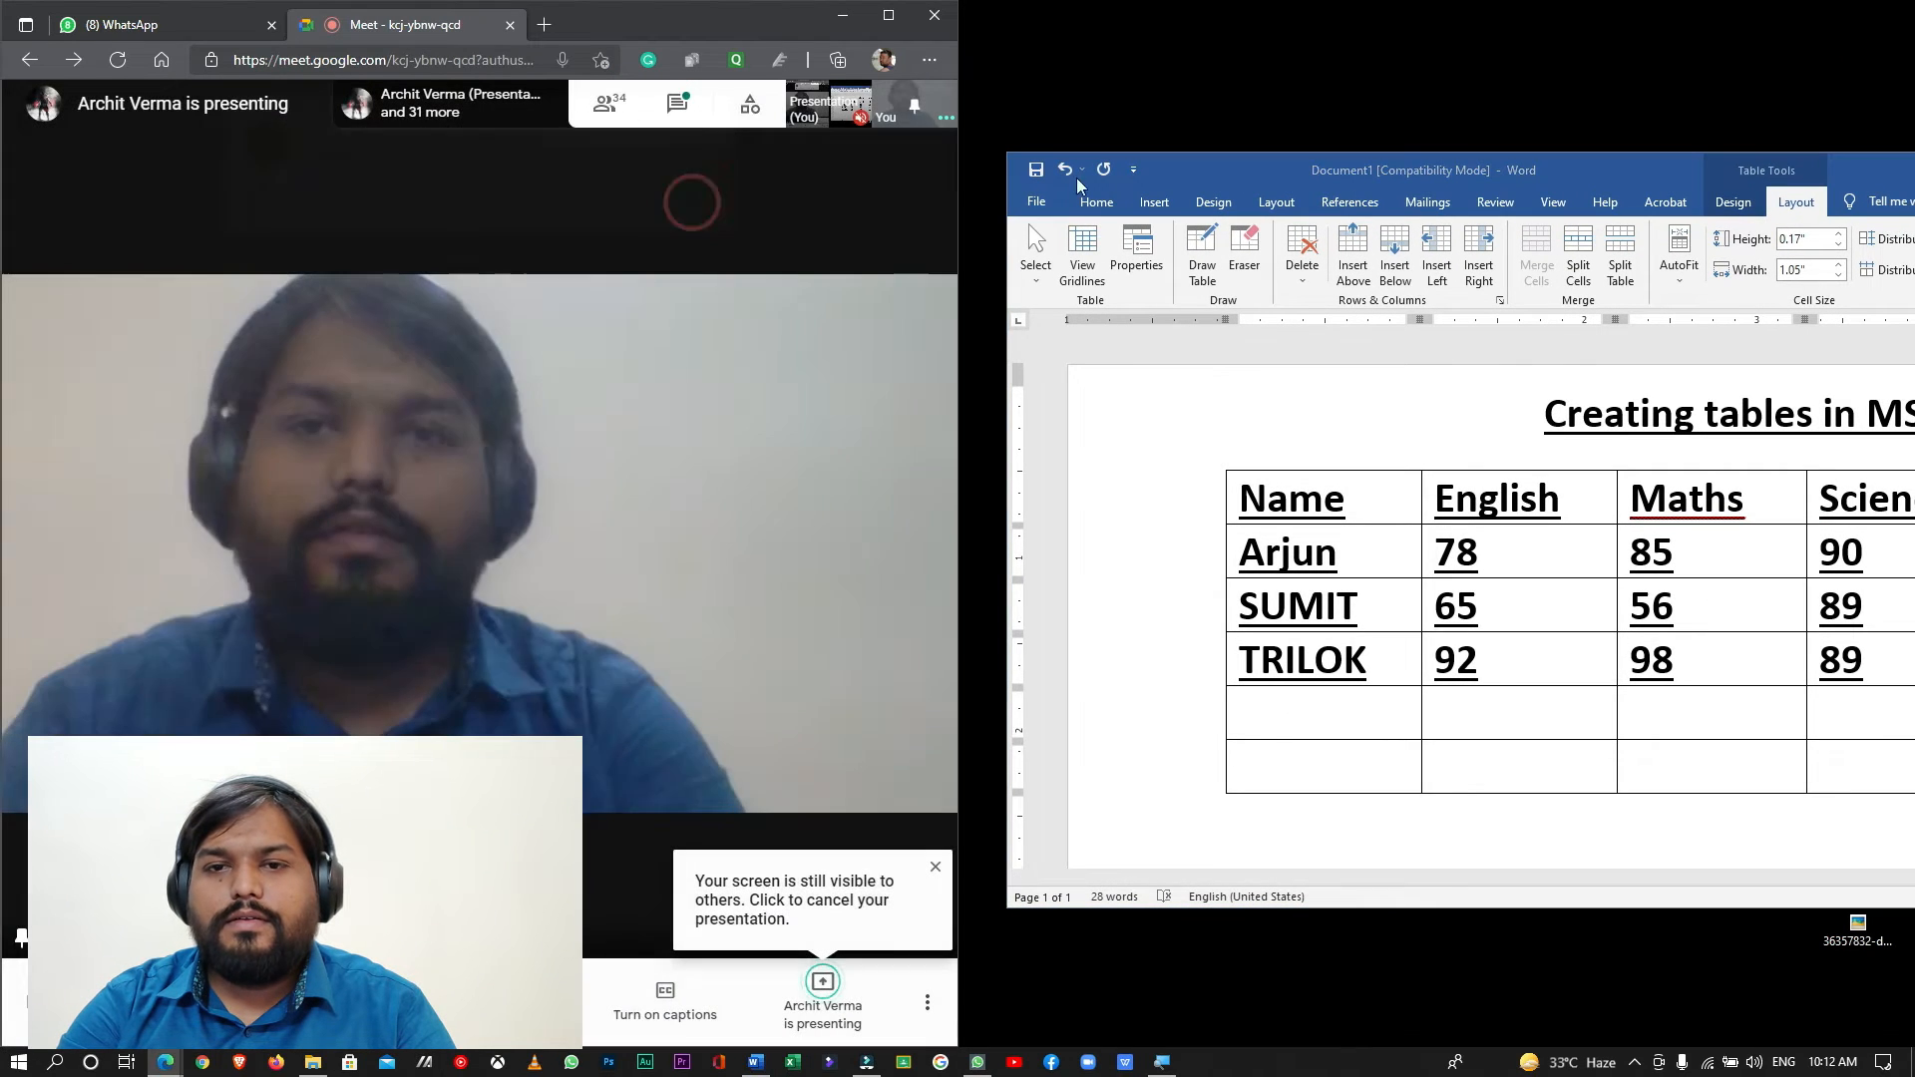
pyautogui.doubleClick(1868, 171)
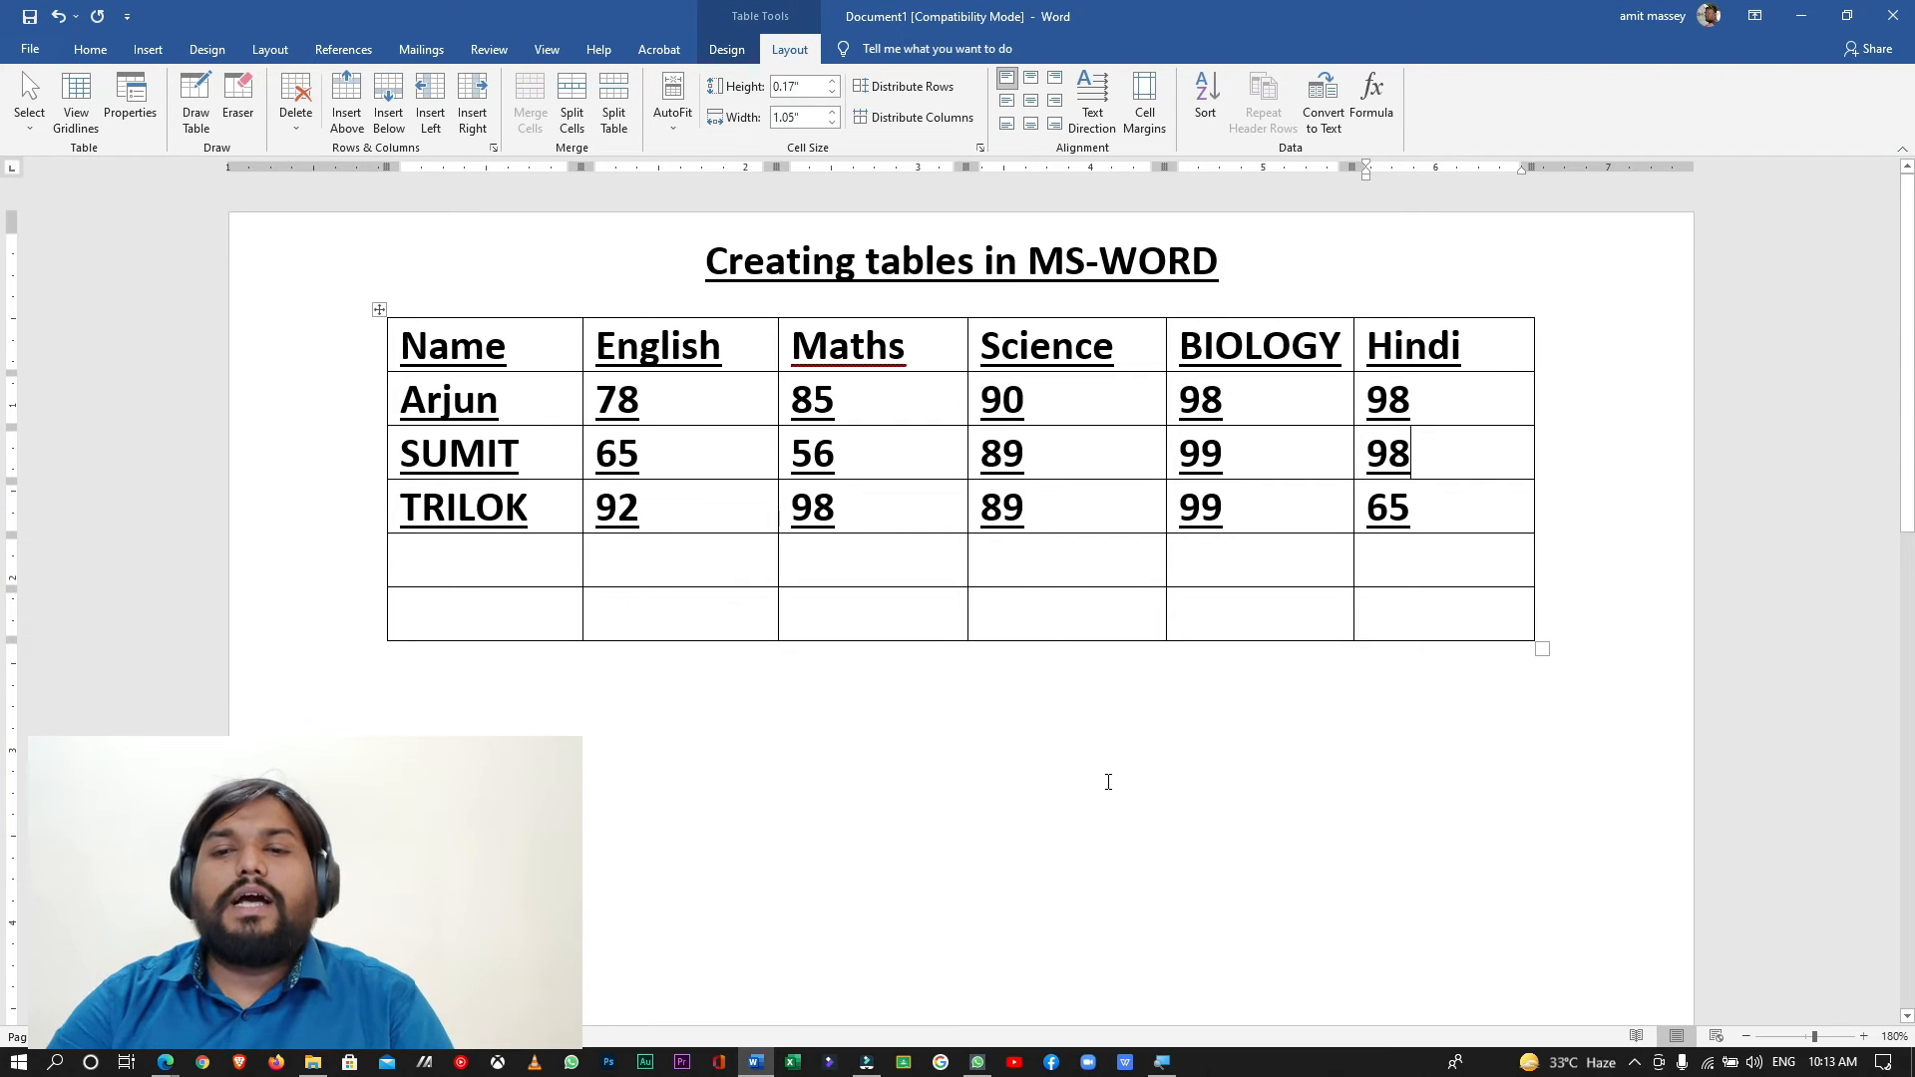
pyautogui.click(304, 621)
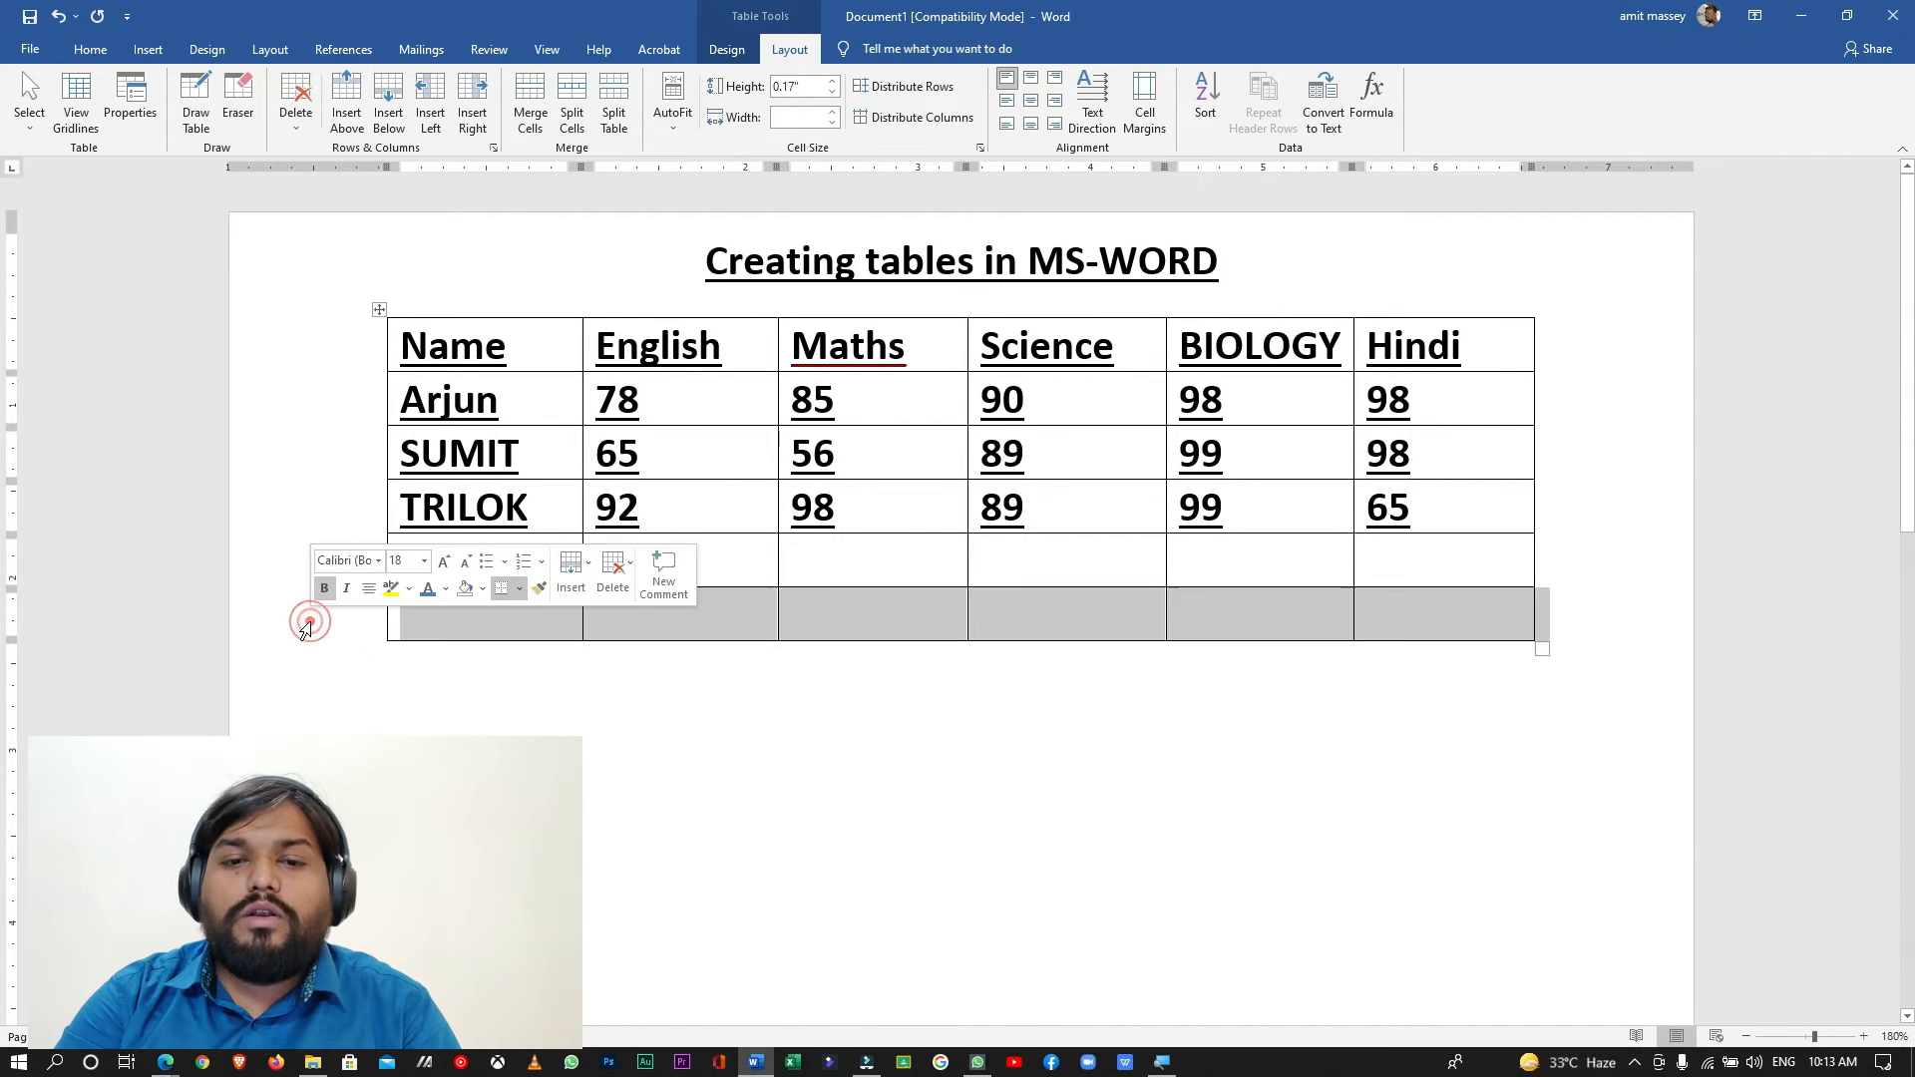
pyautogui.click(332, 545)
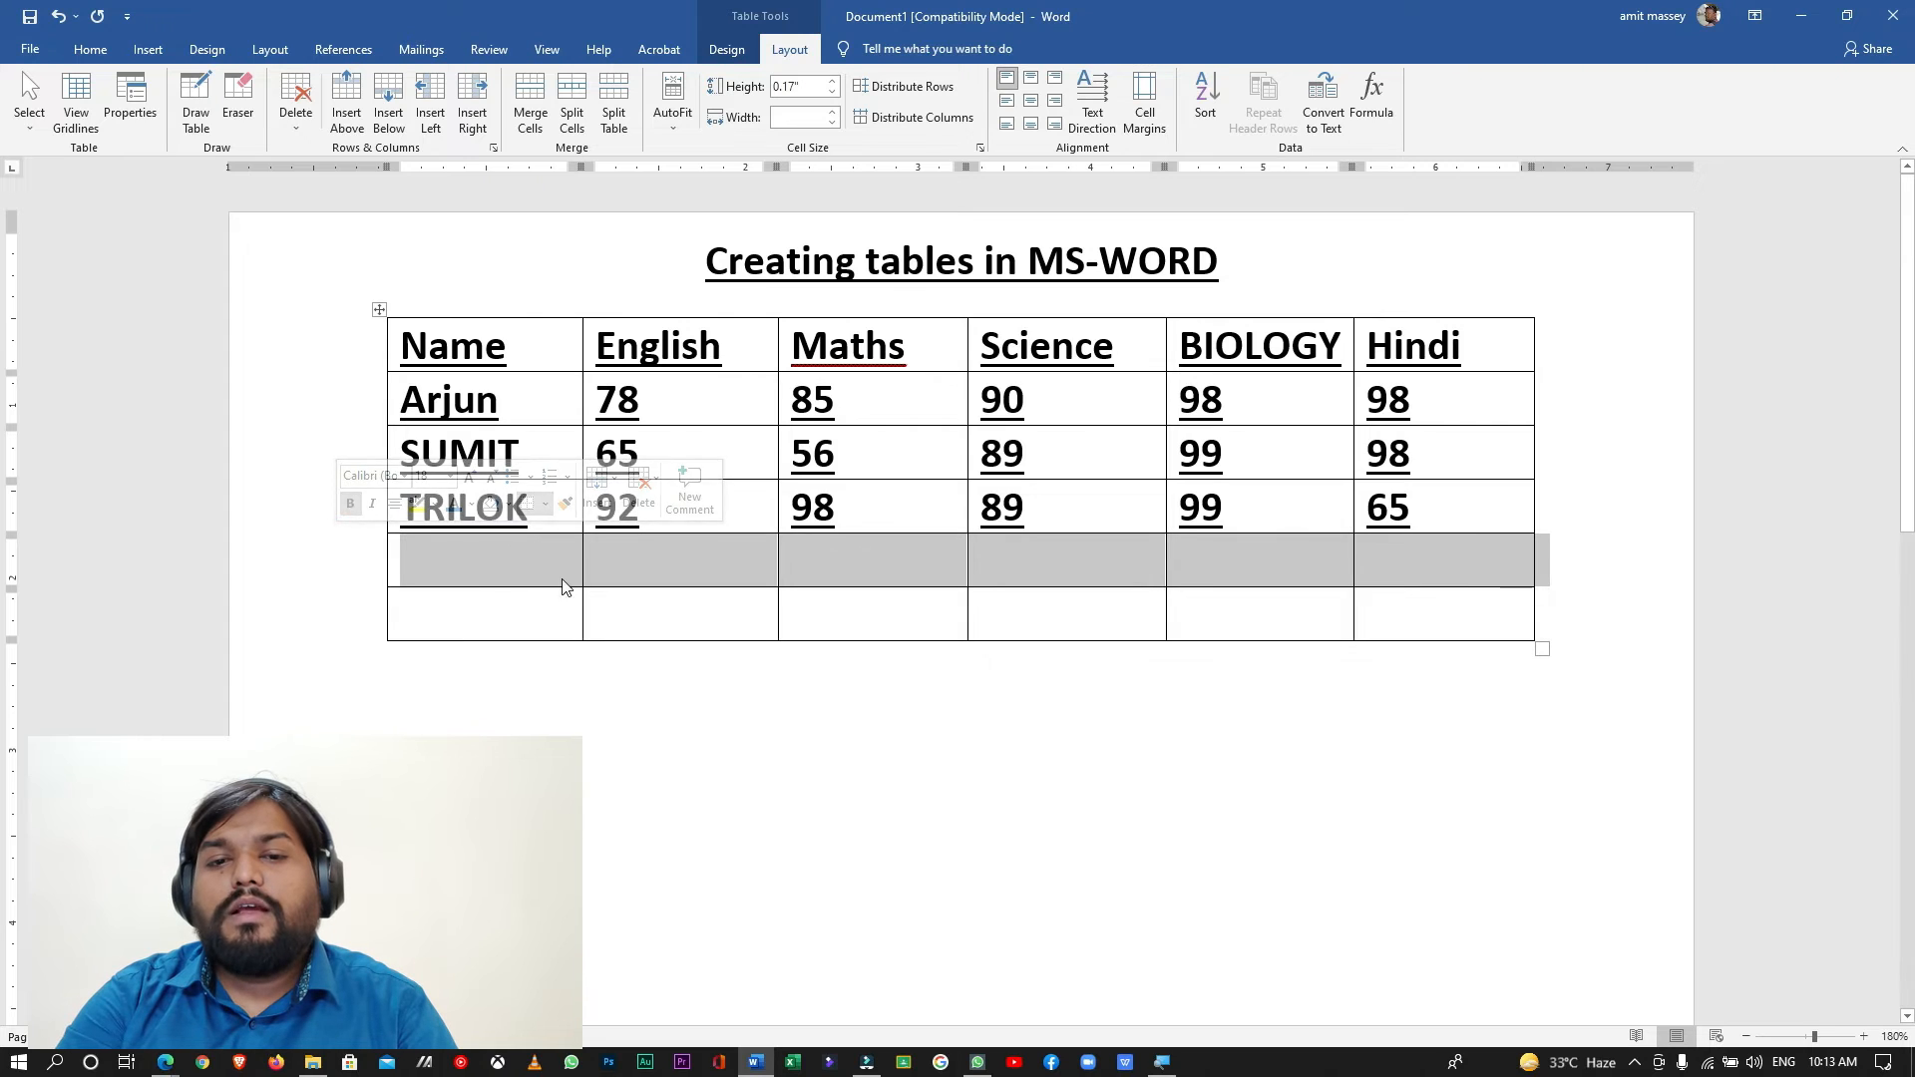
pyautogui.click(528, 680)
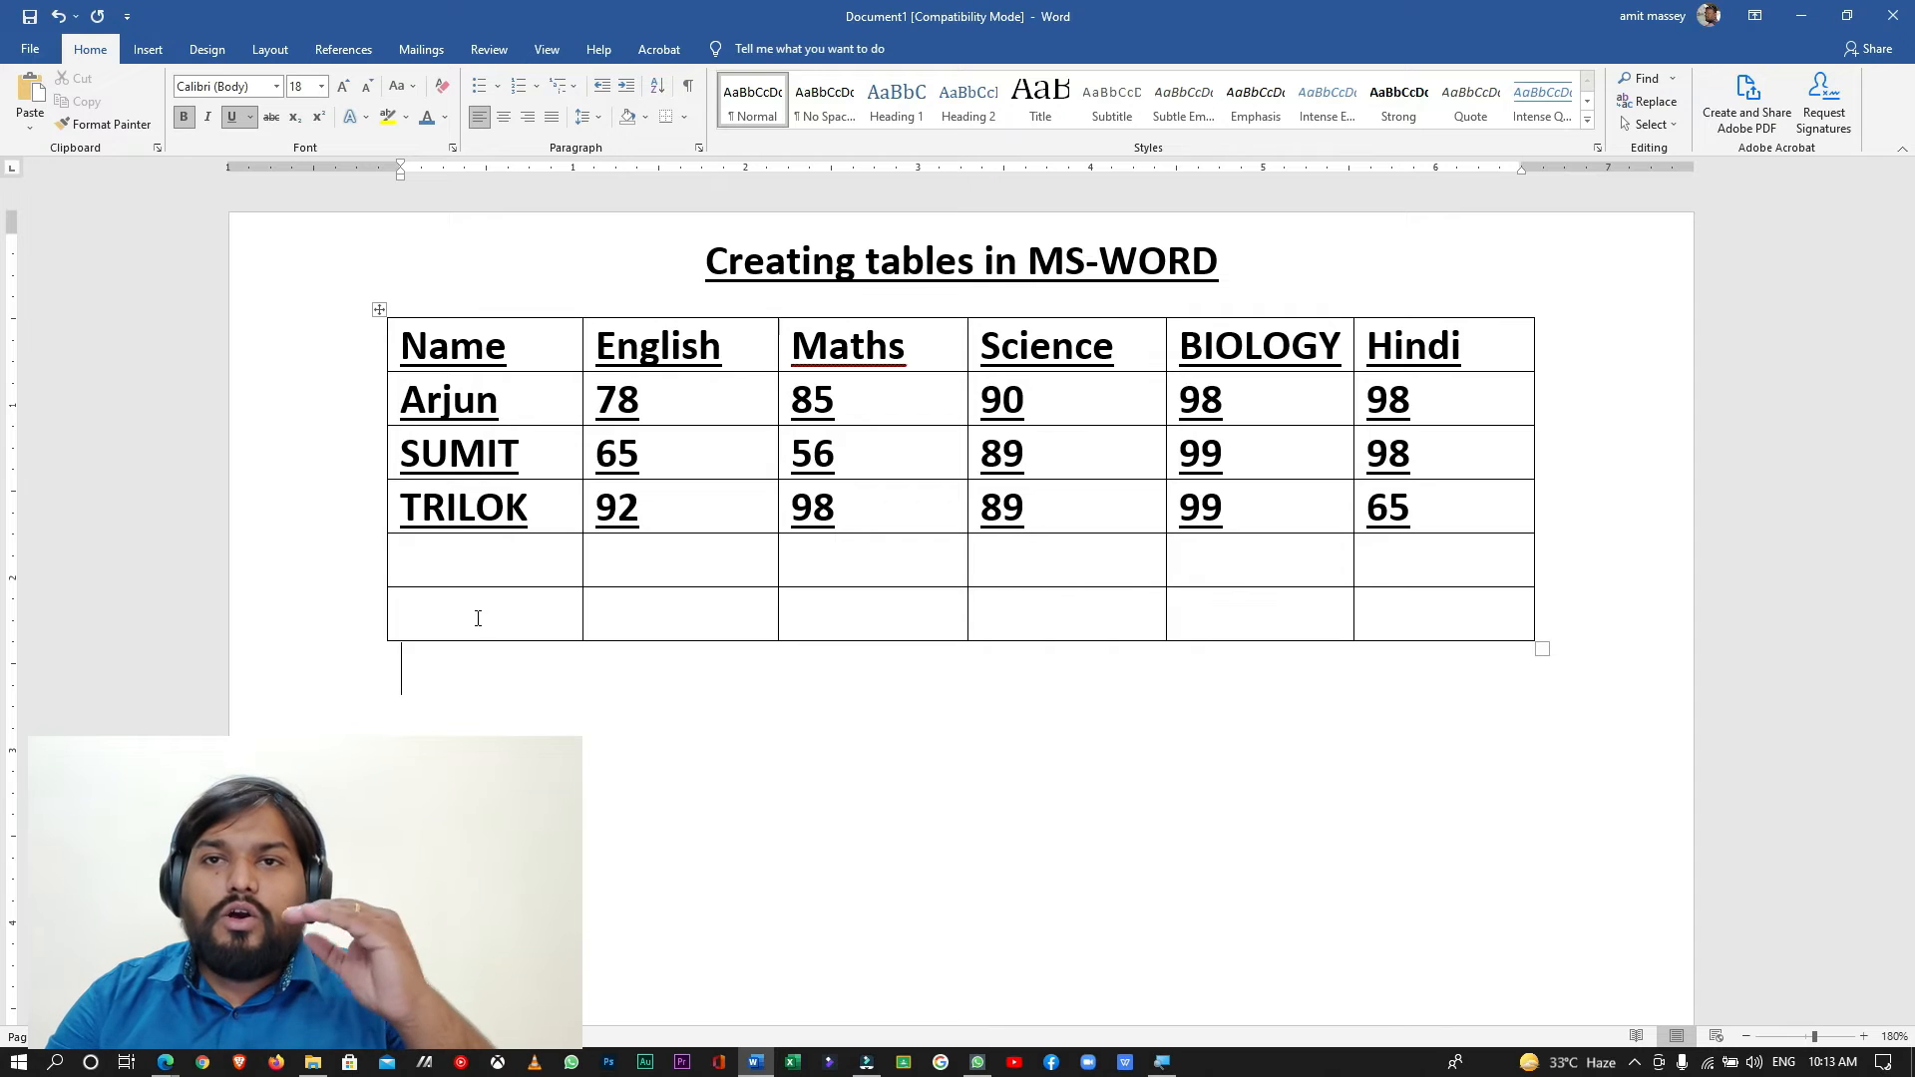
pyautogui.click(552, 349)
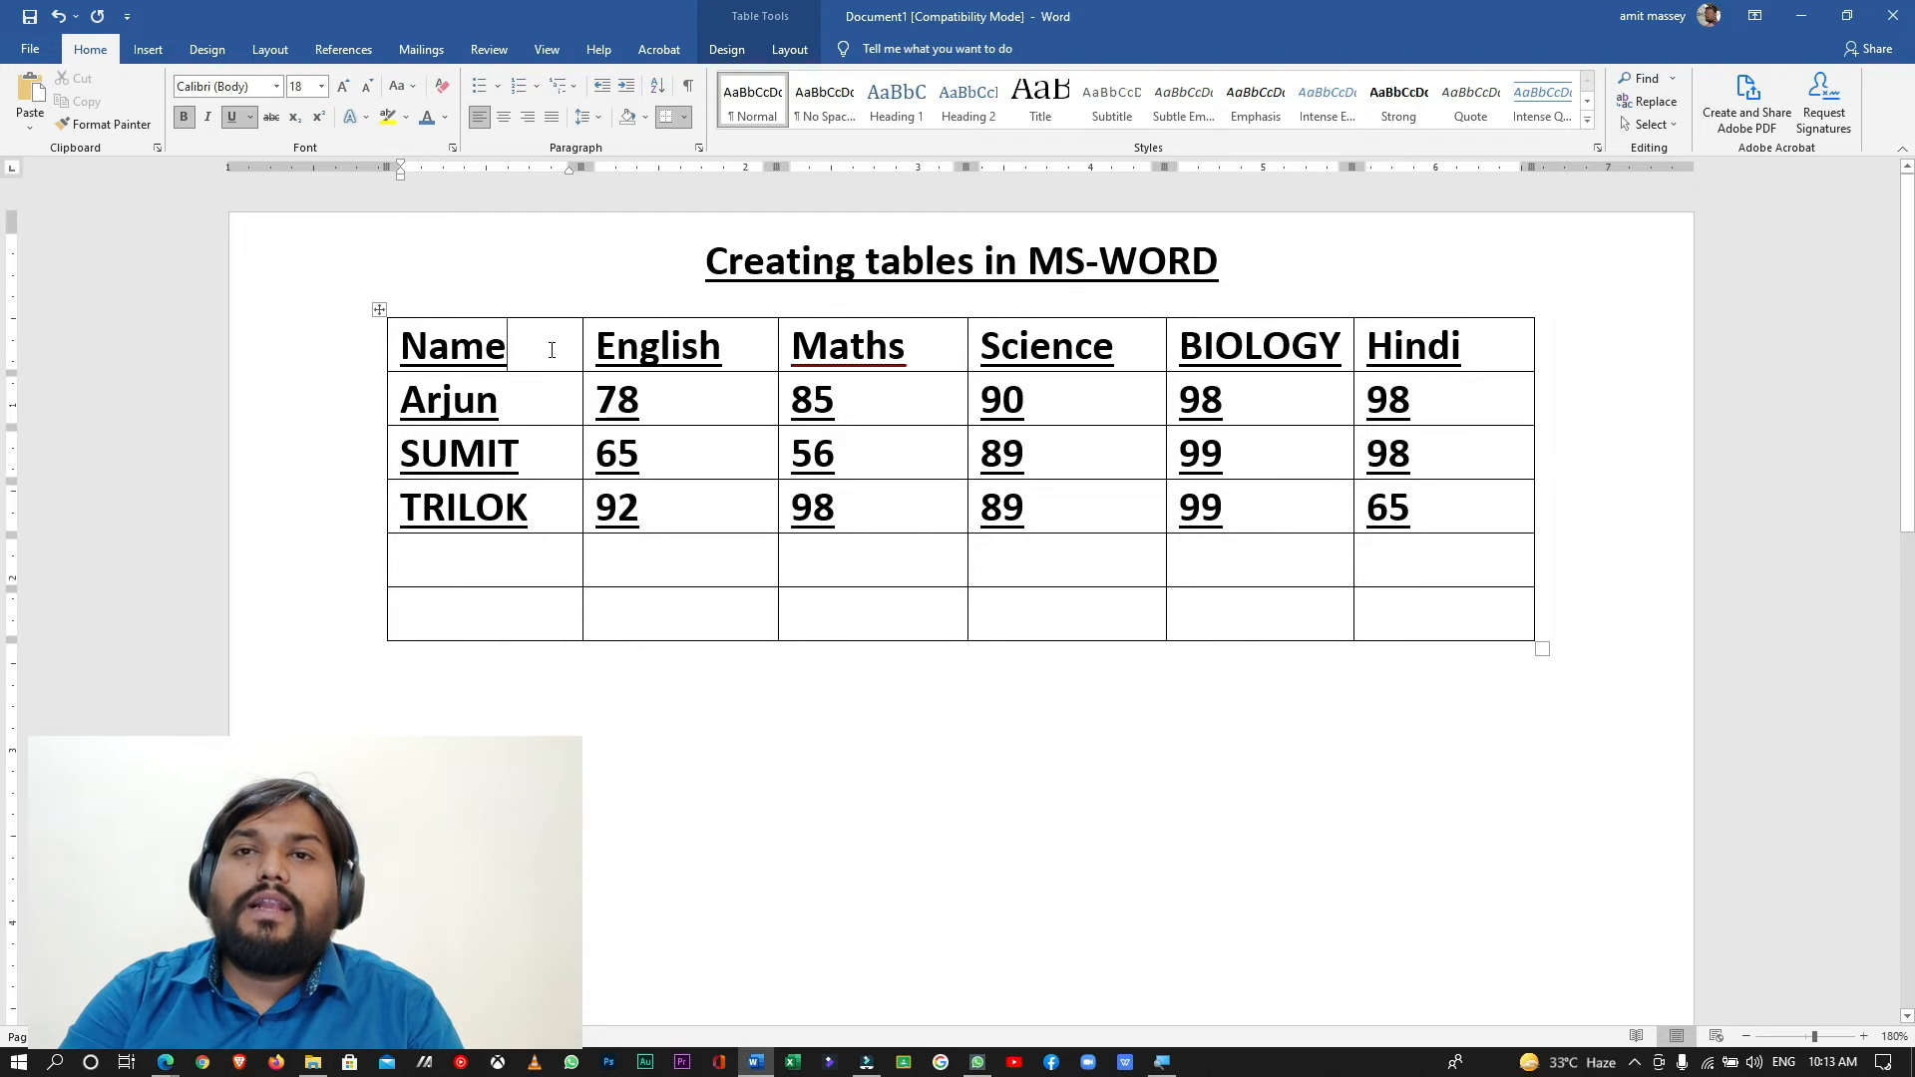
pyautogui.click(737, 337)
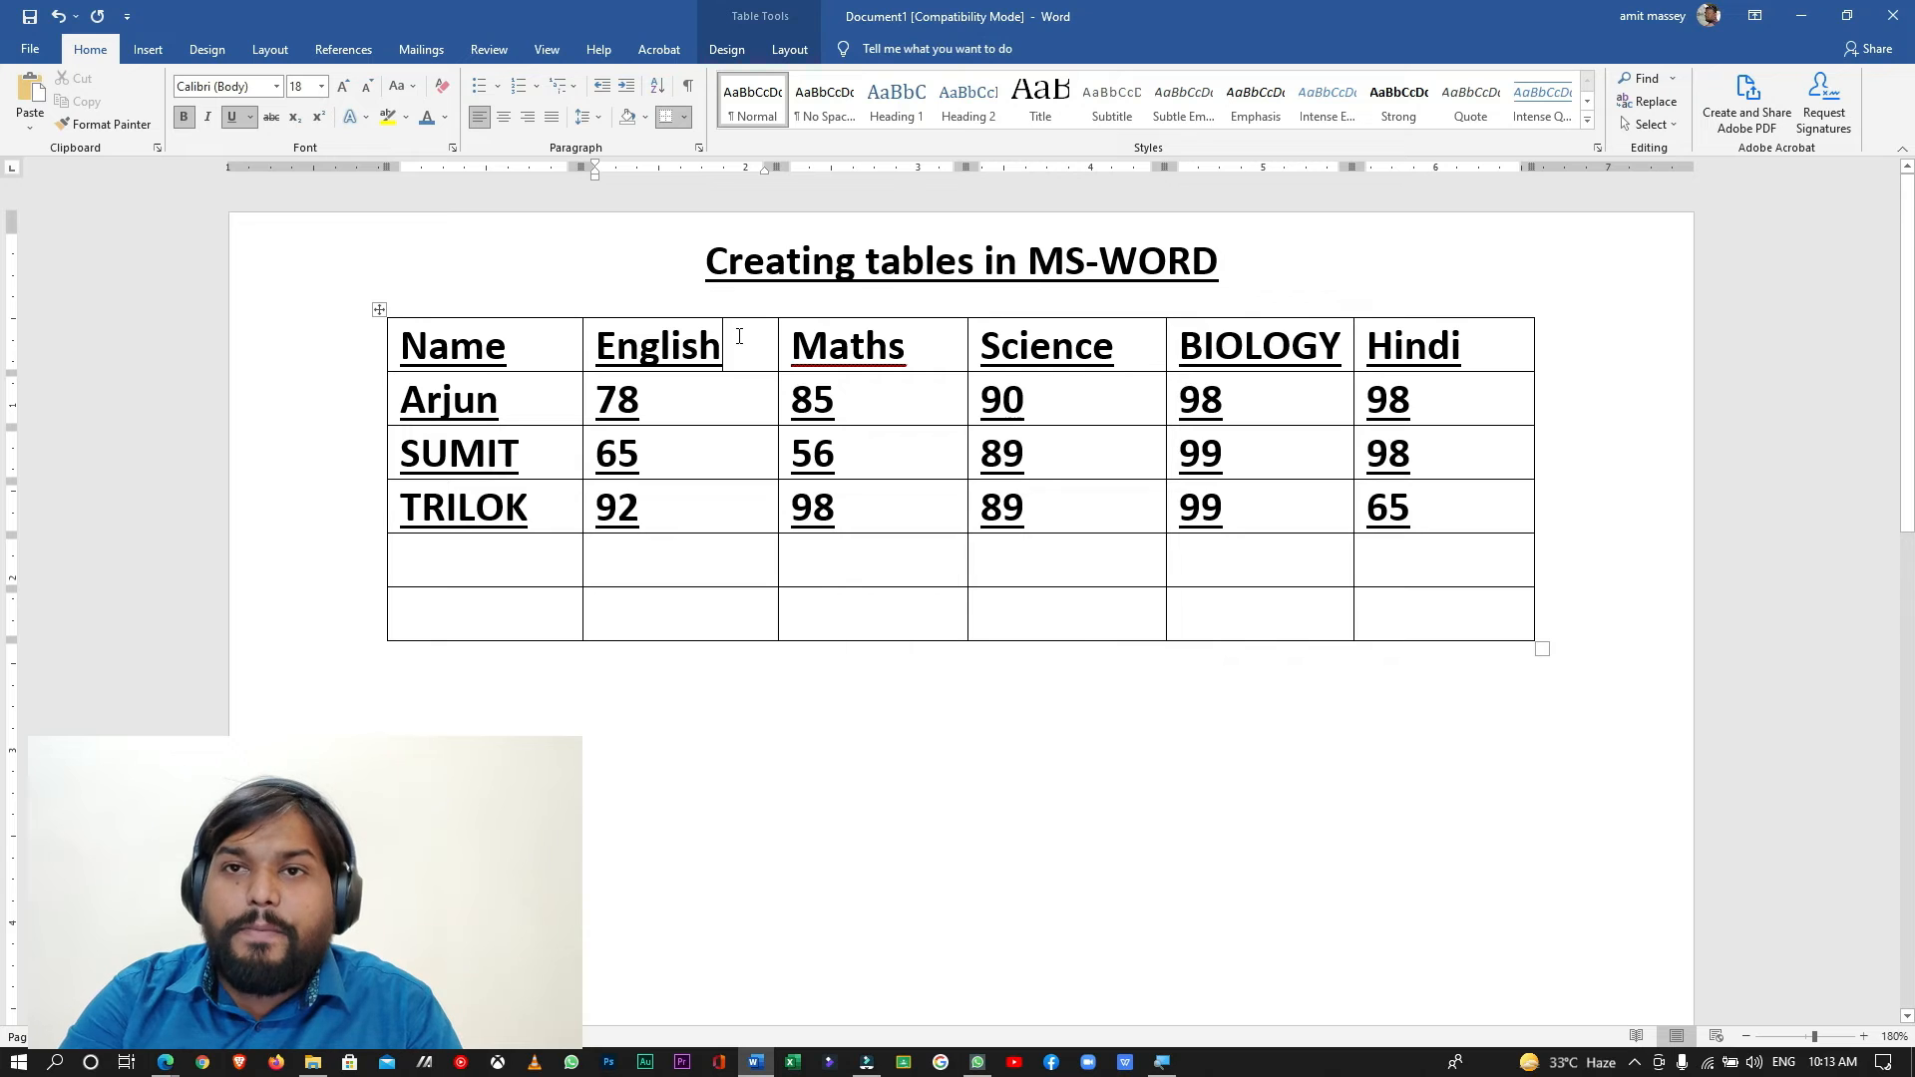
pyautogui.tripleClick(739, 336)
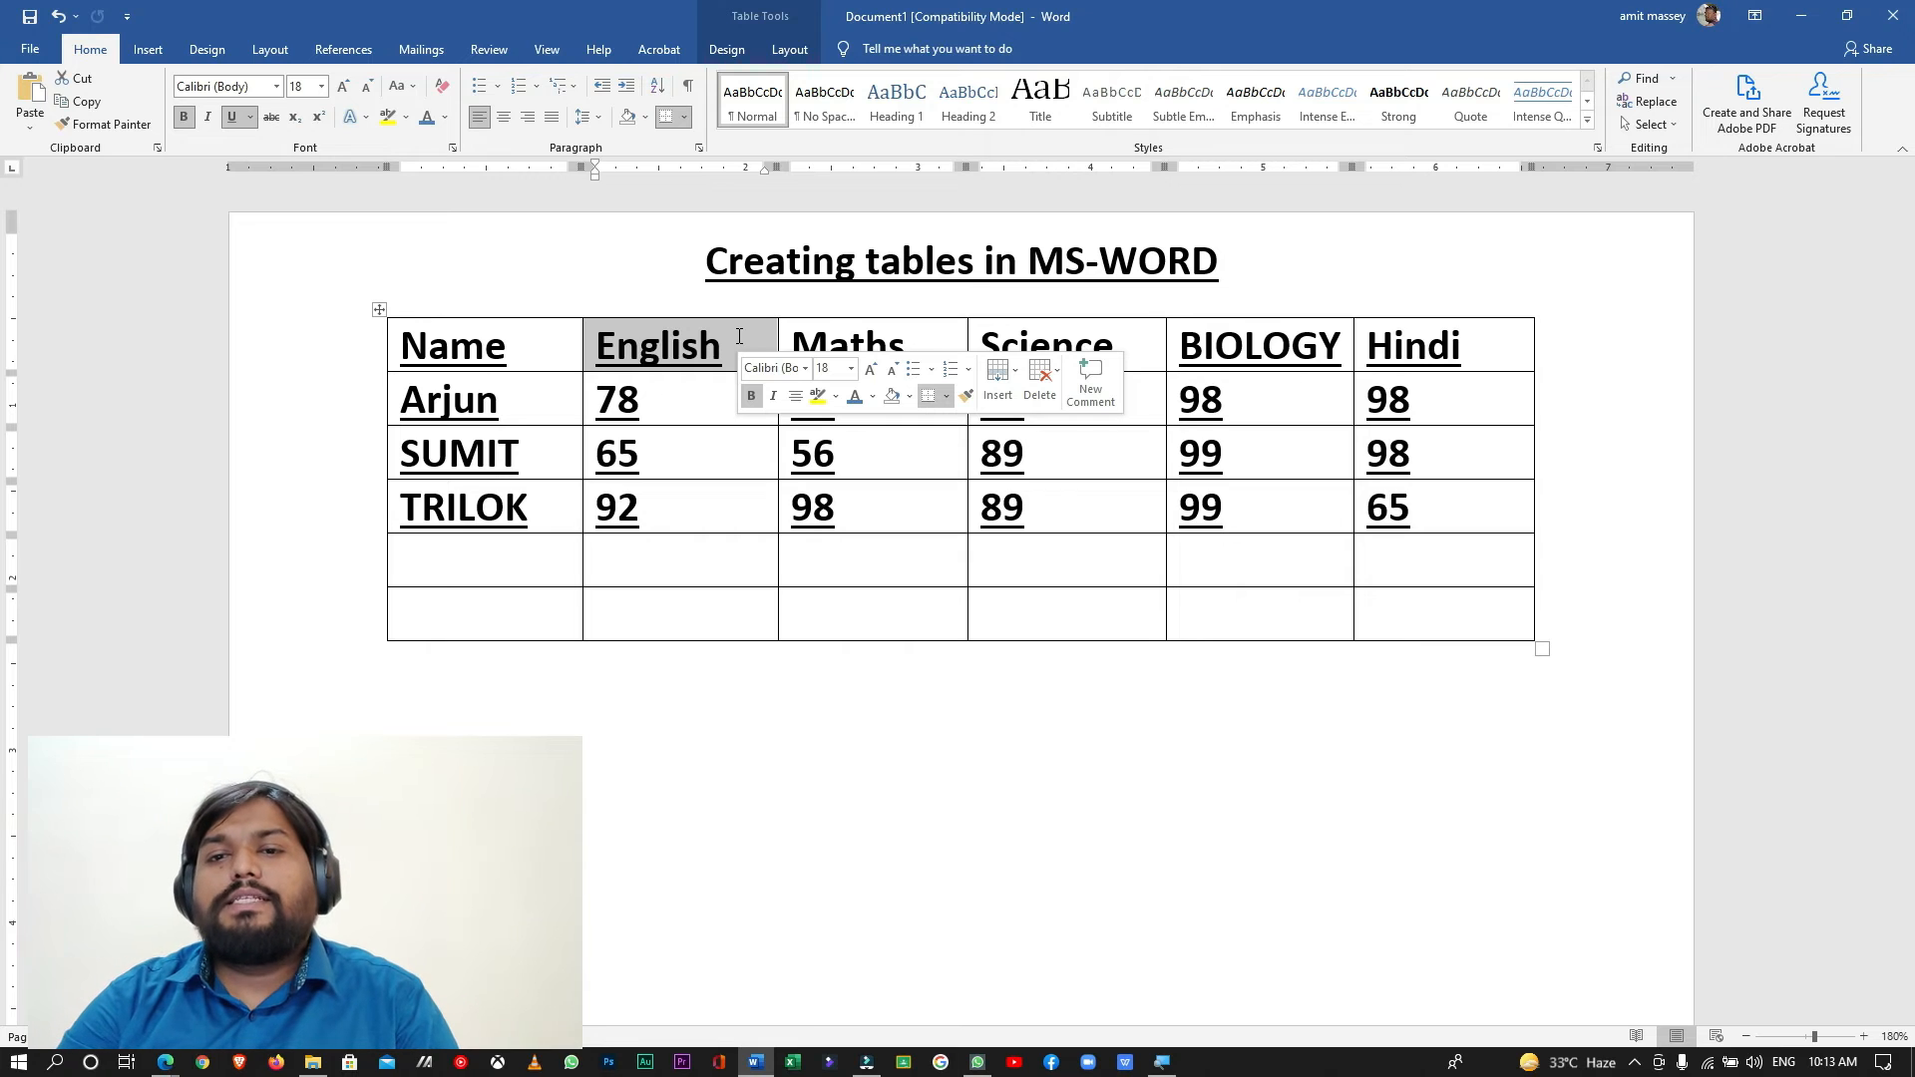
# - Change the English header's text color to blue and center it in its cell
pyautogui.click(858, 398)
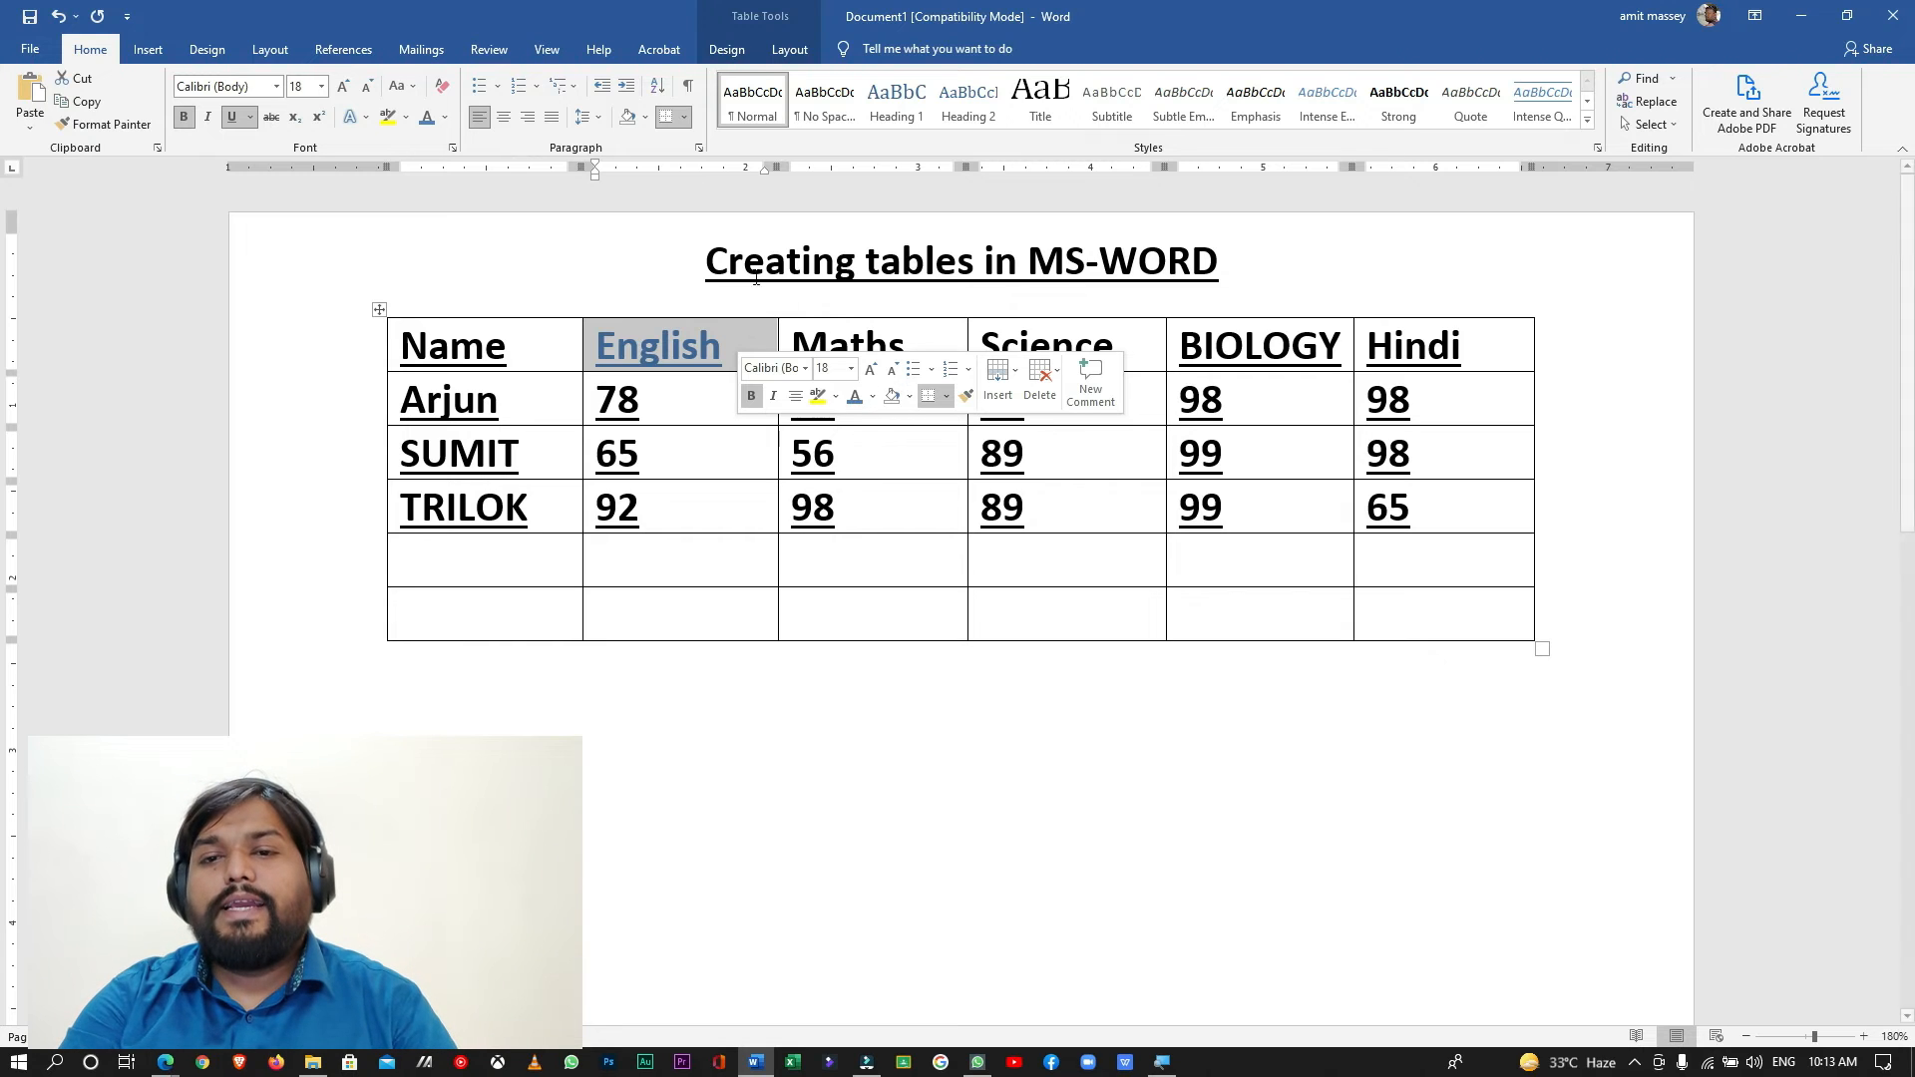
pyautogui.click(506, 117)
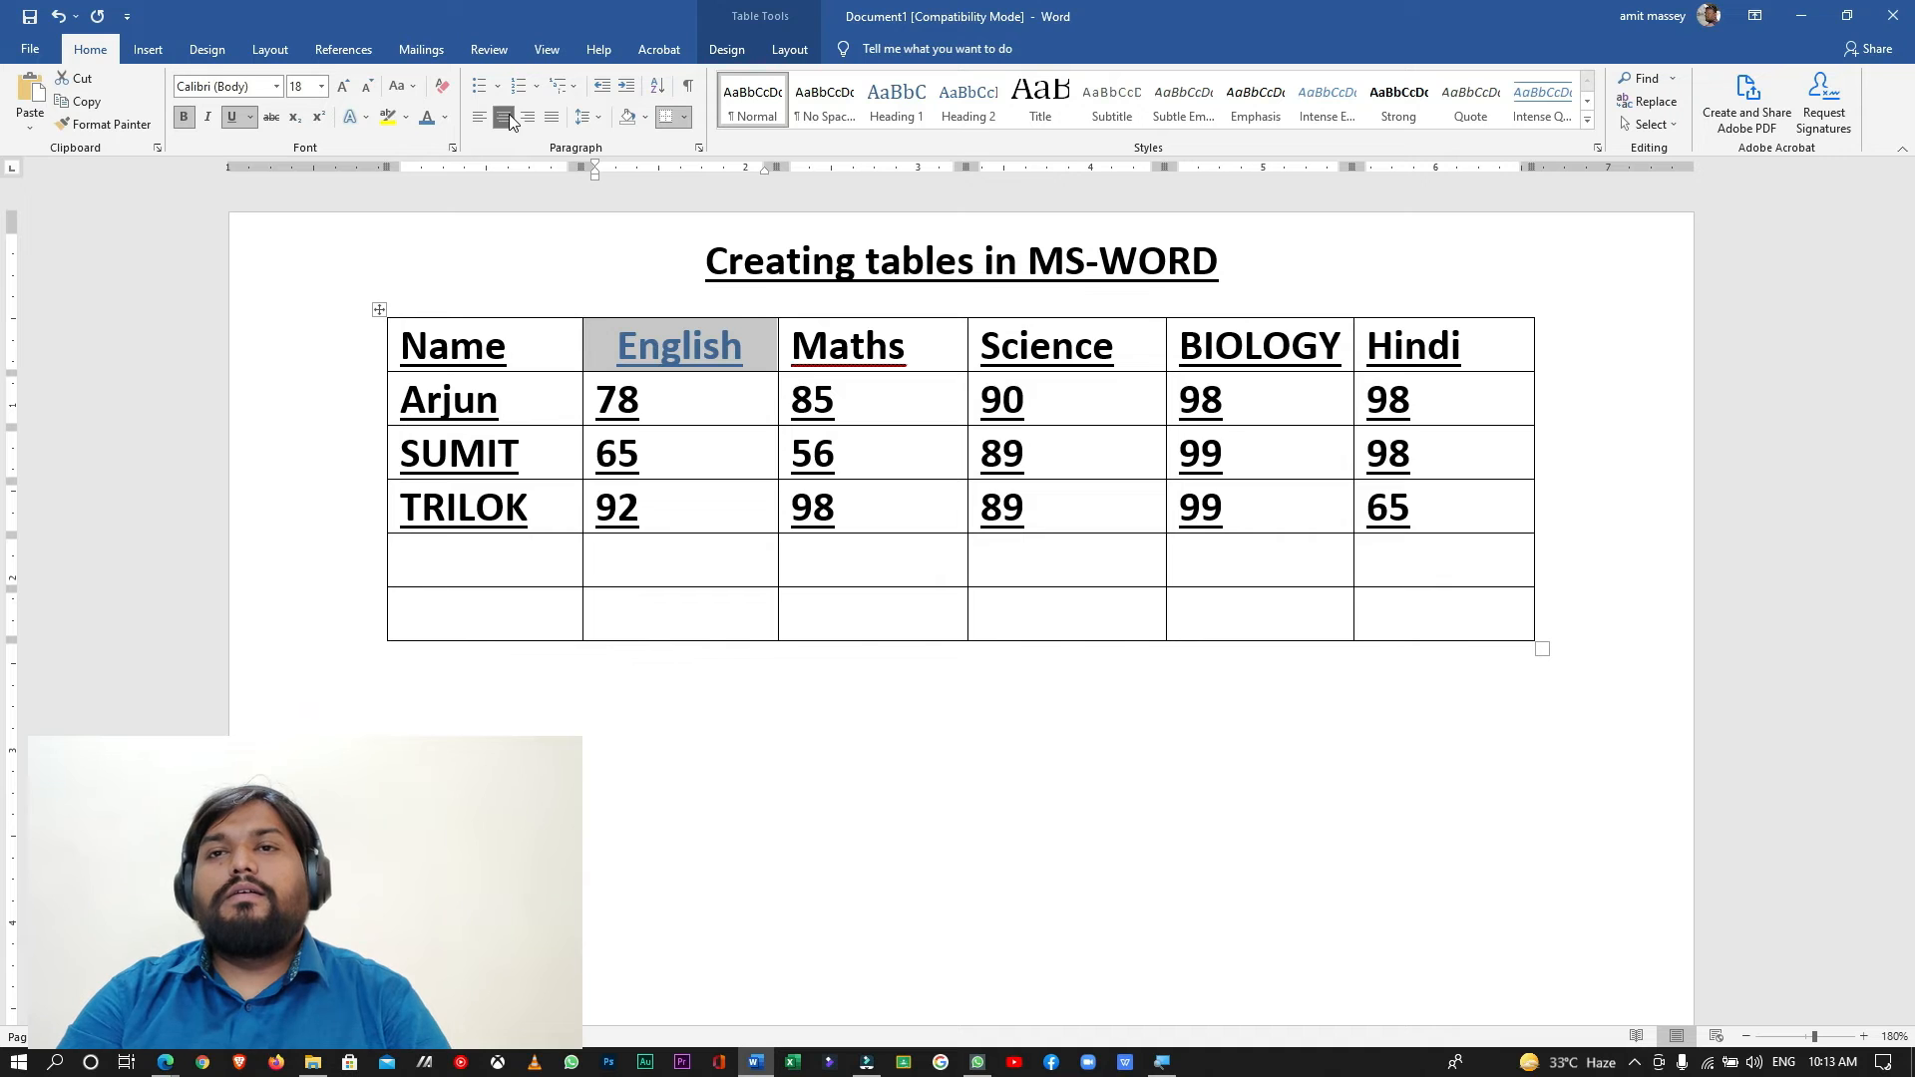
# - Change the Maths header's text color to the standard red
pyautogui.click(926, 347)
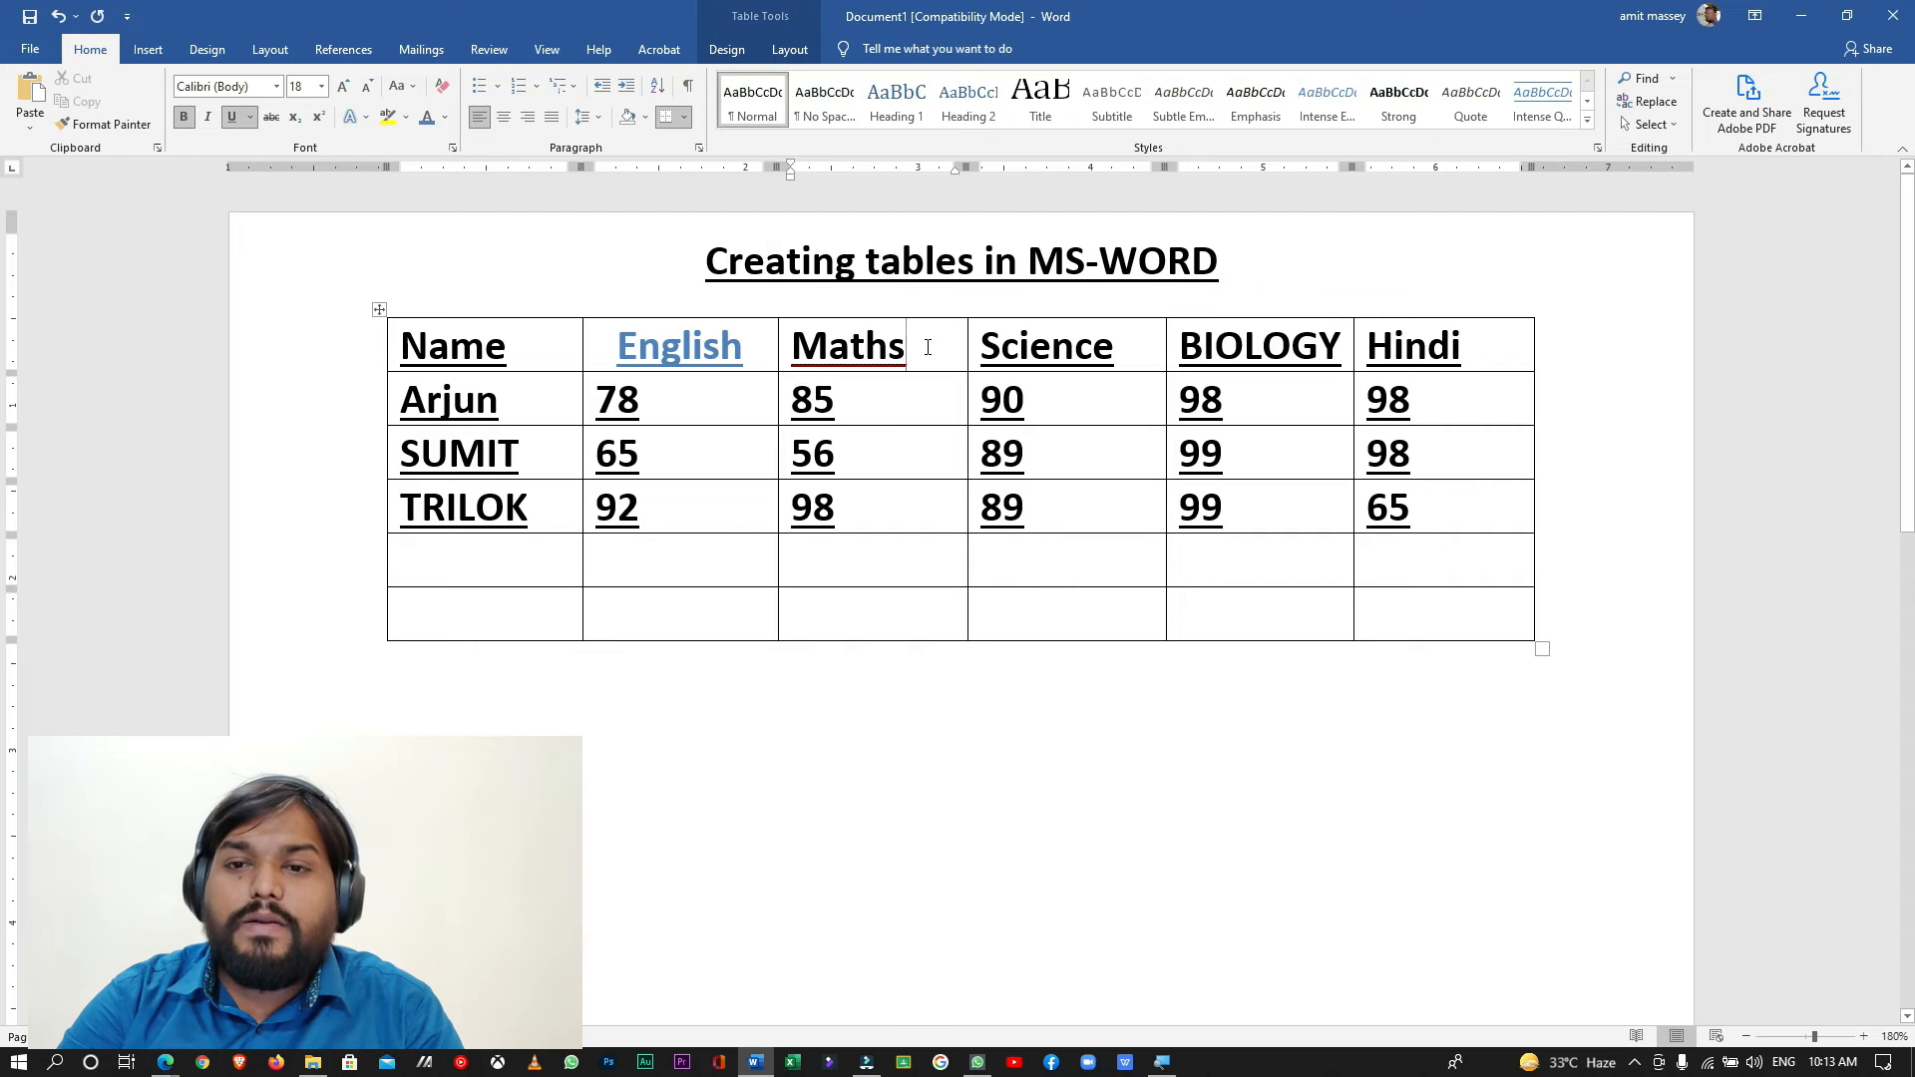
pyautogui.doubleClick(928, 347)
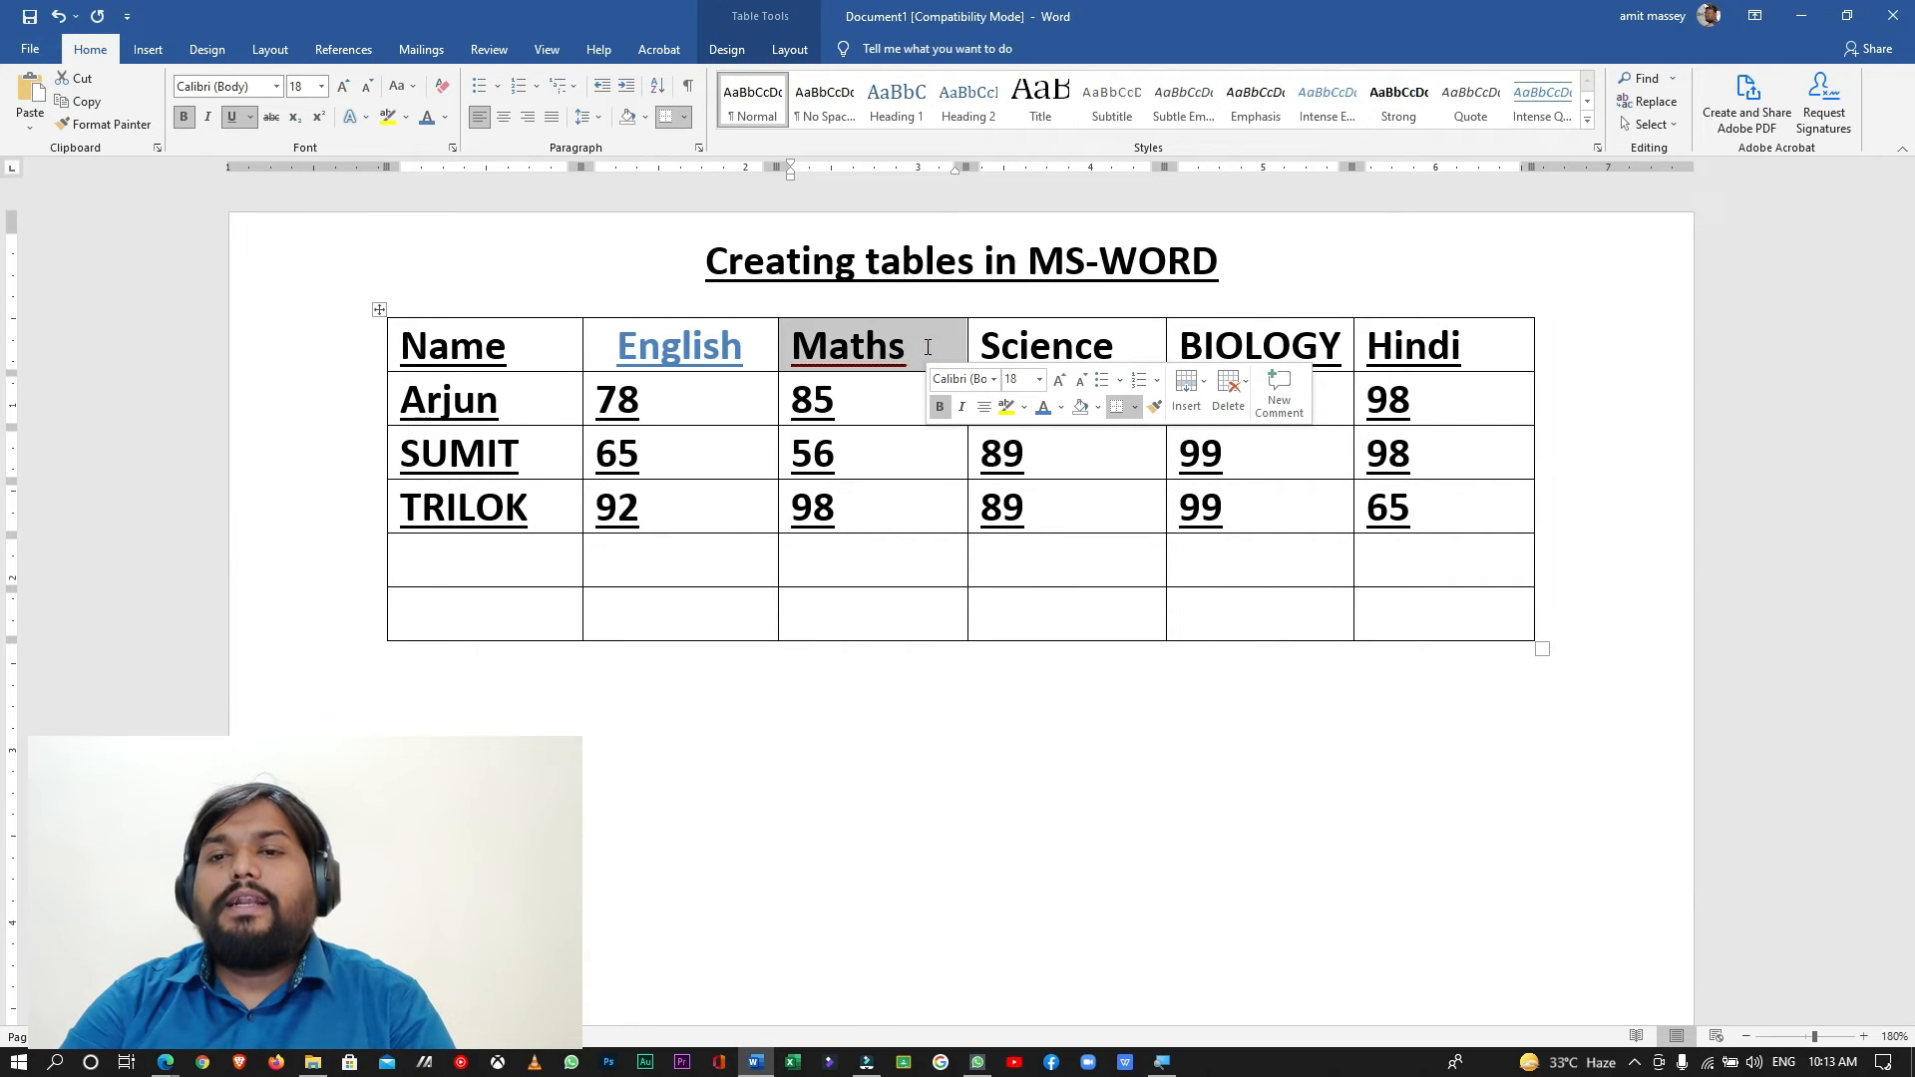
pyautogui.click(1061, 406)
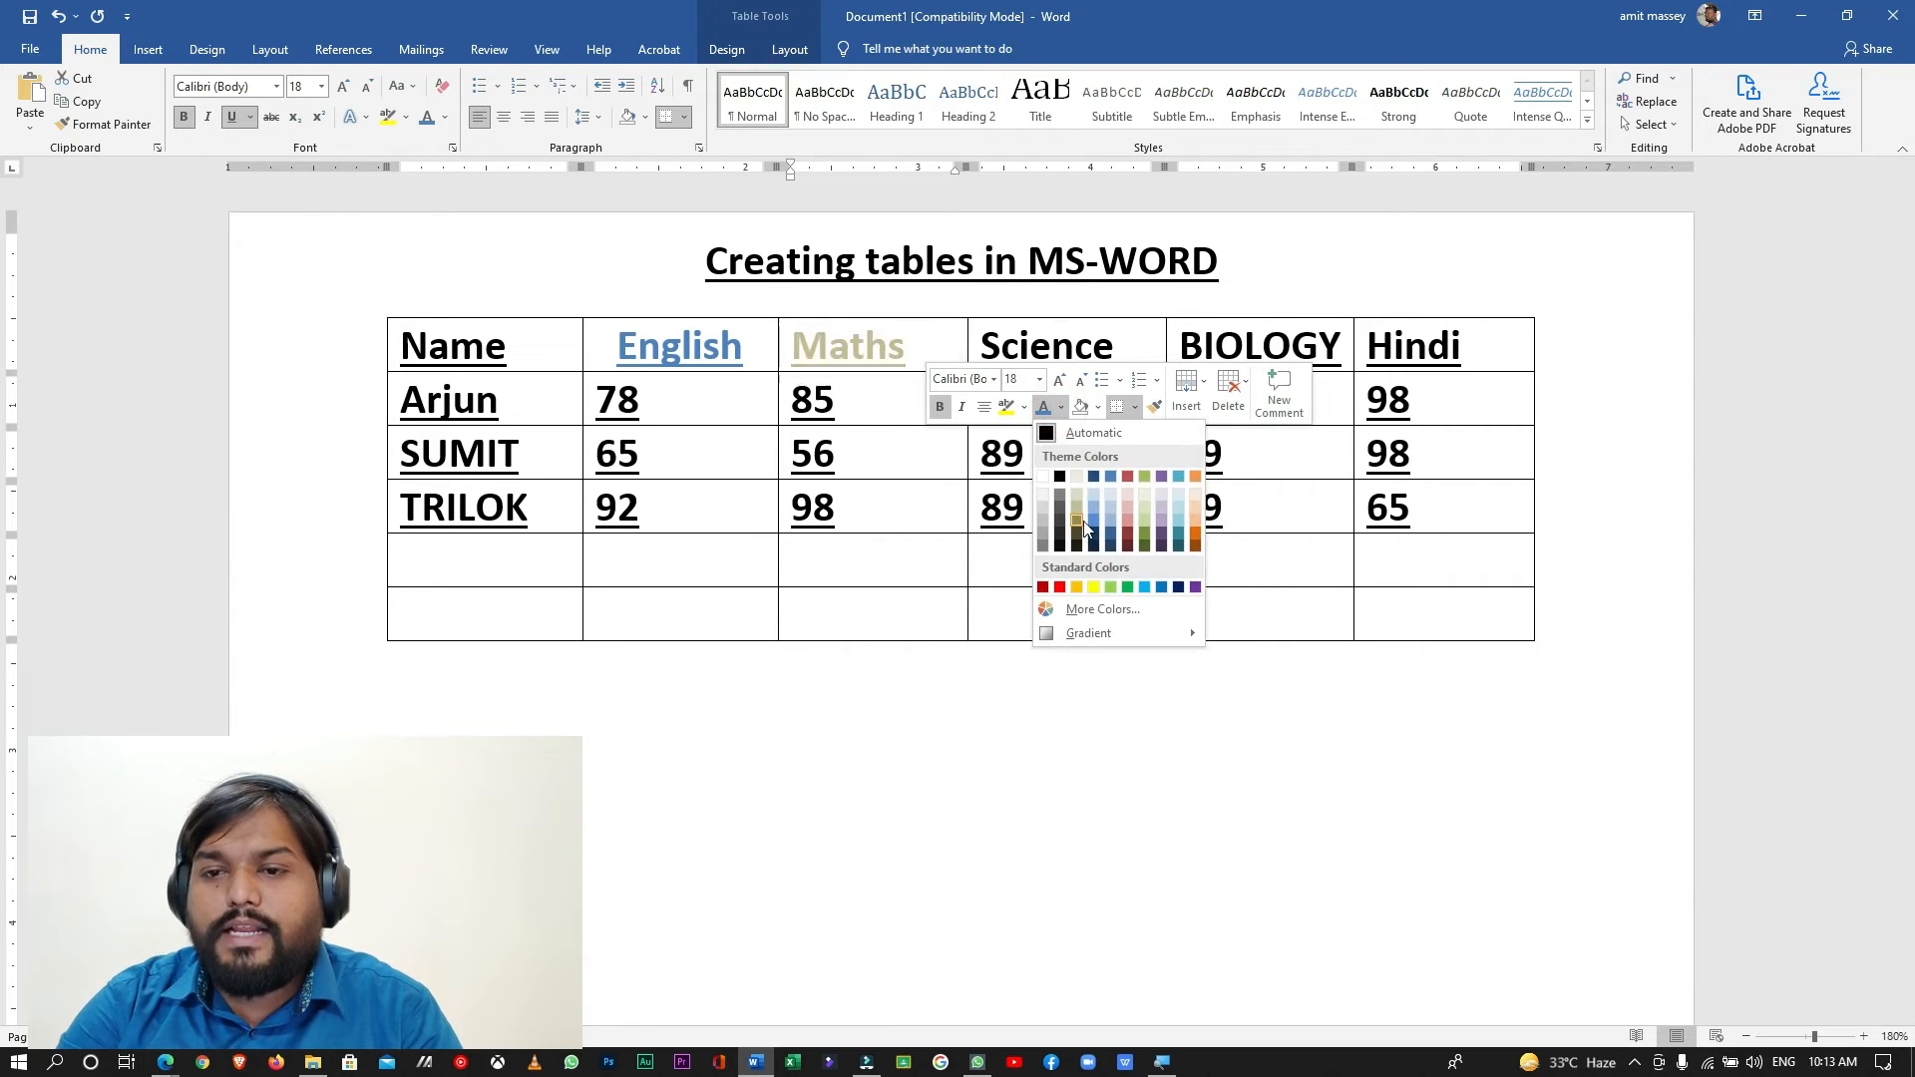
pyautogui.click(1059, 587)
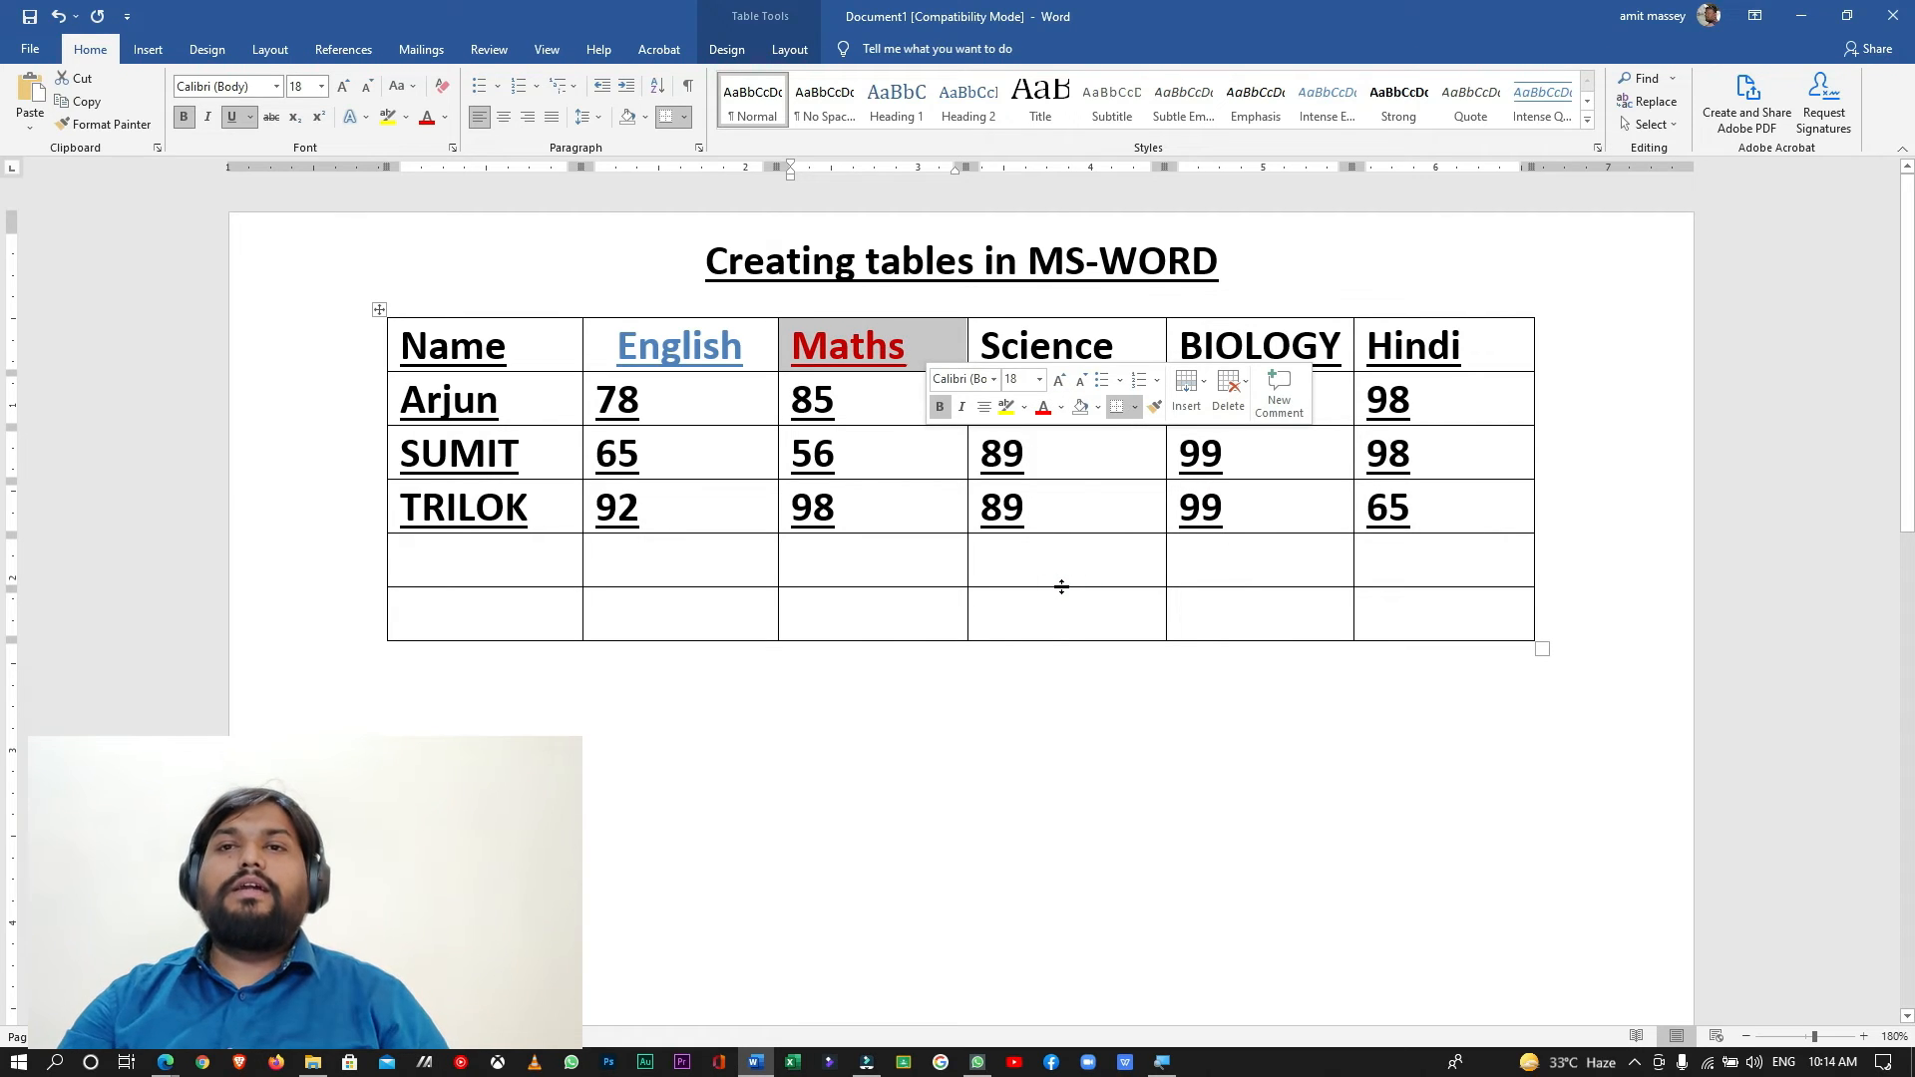
# - Move the whole table down by about one line to widen the gap beneath the title
pyautogui.click(467, 282)
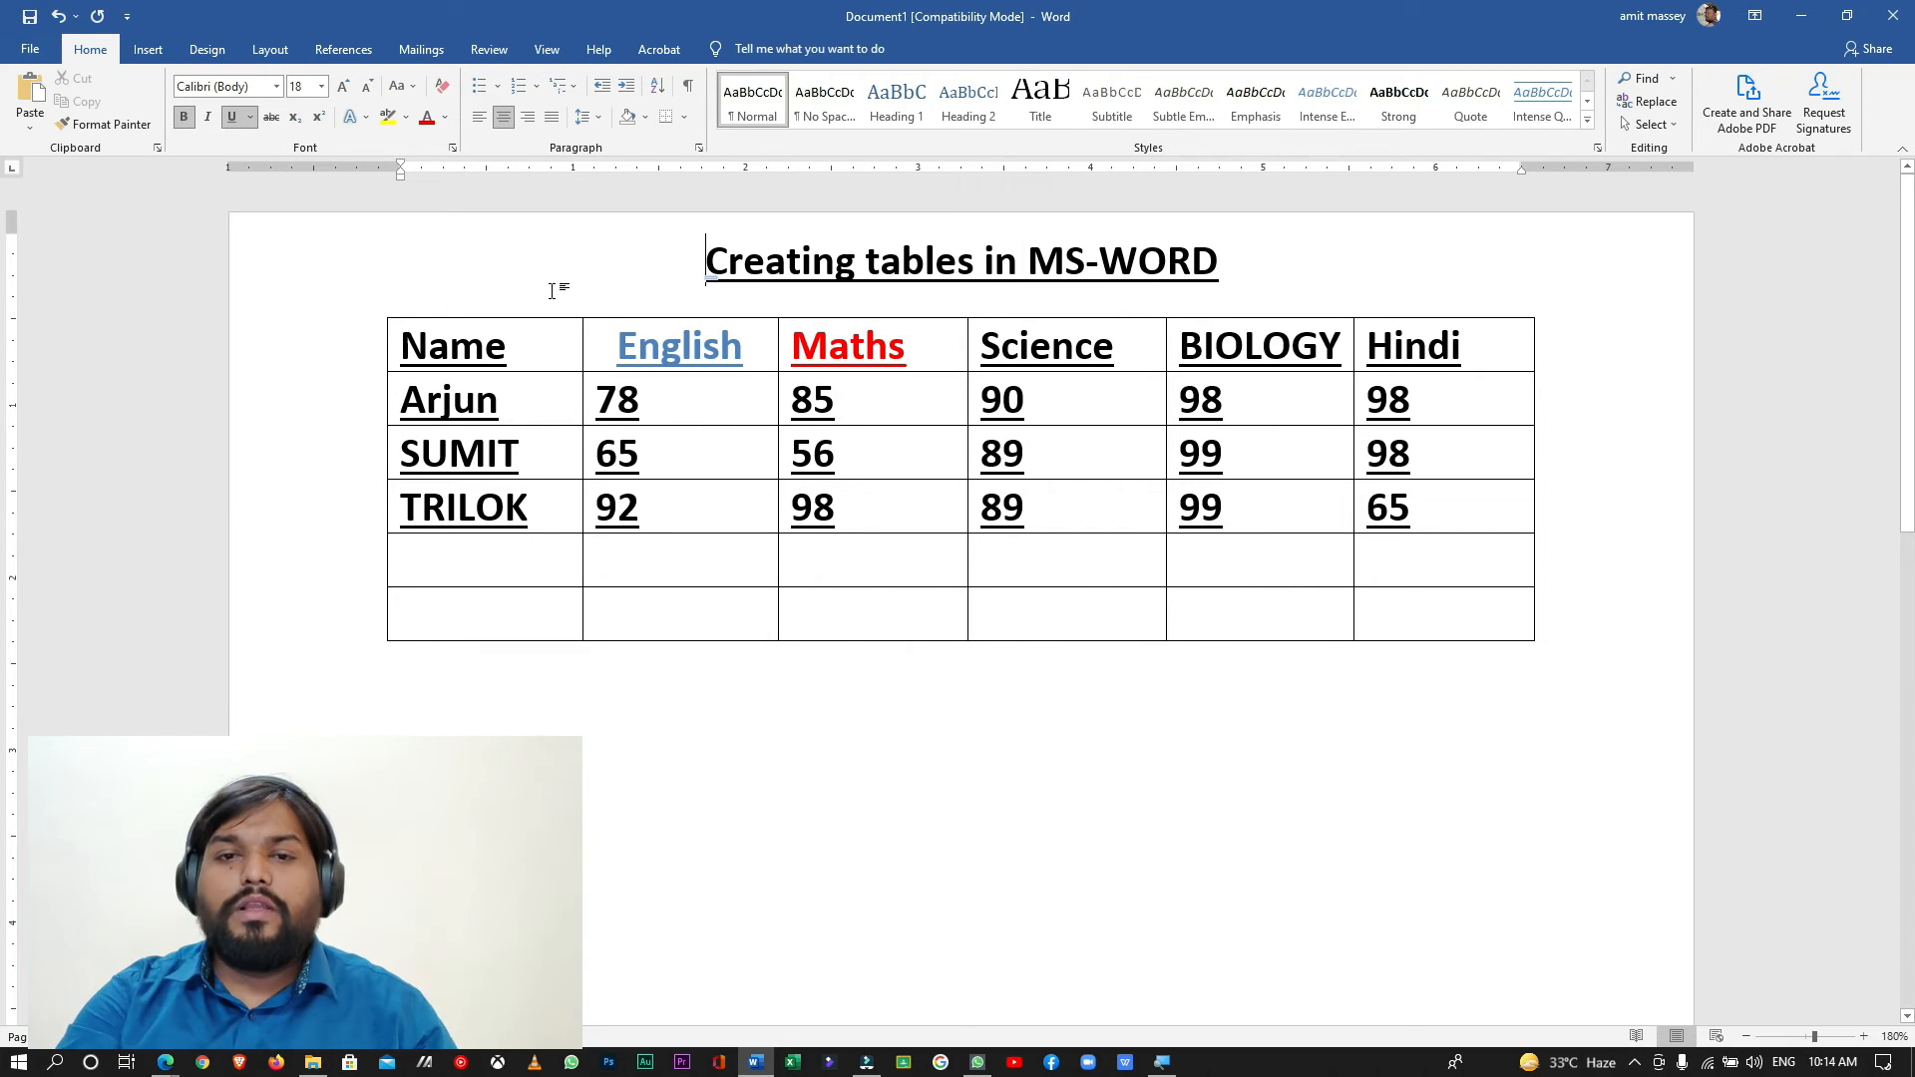
pyautogui.click(503, 331)
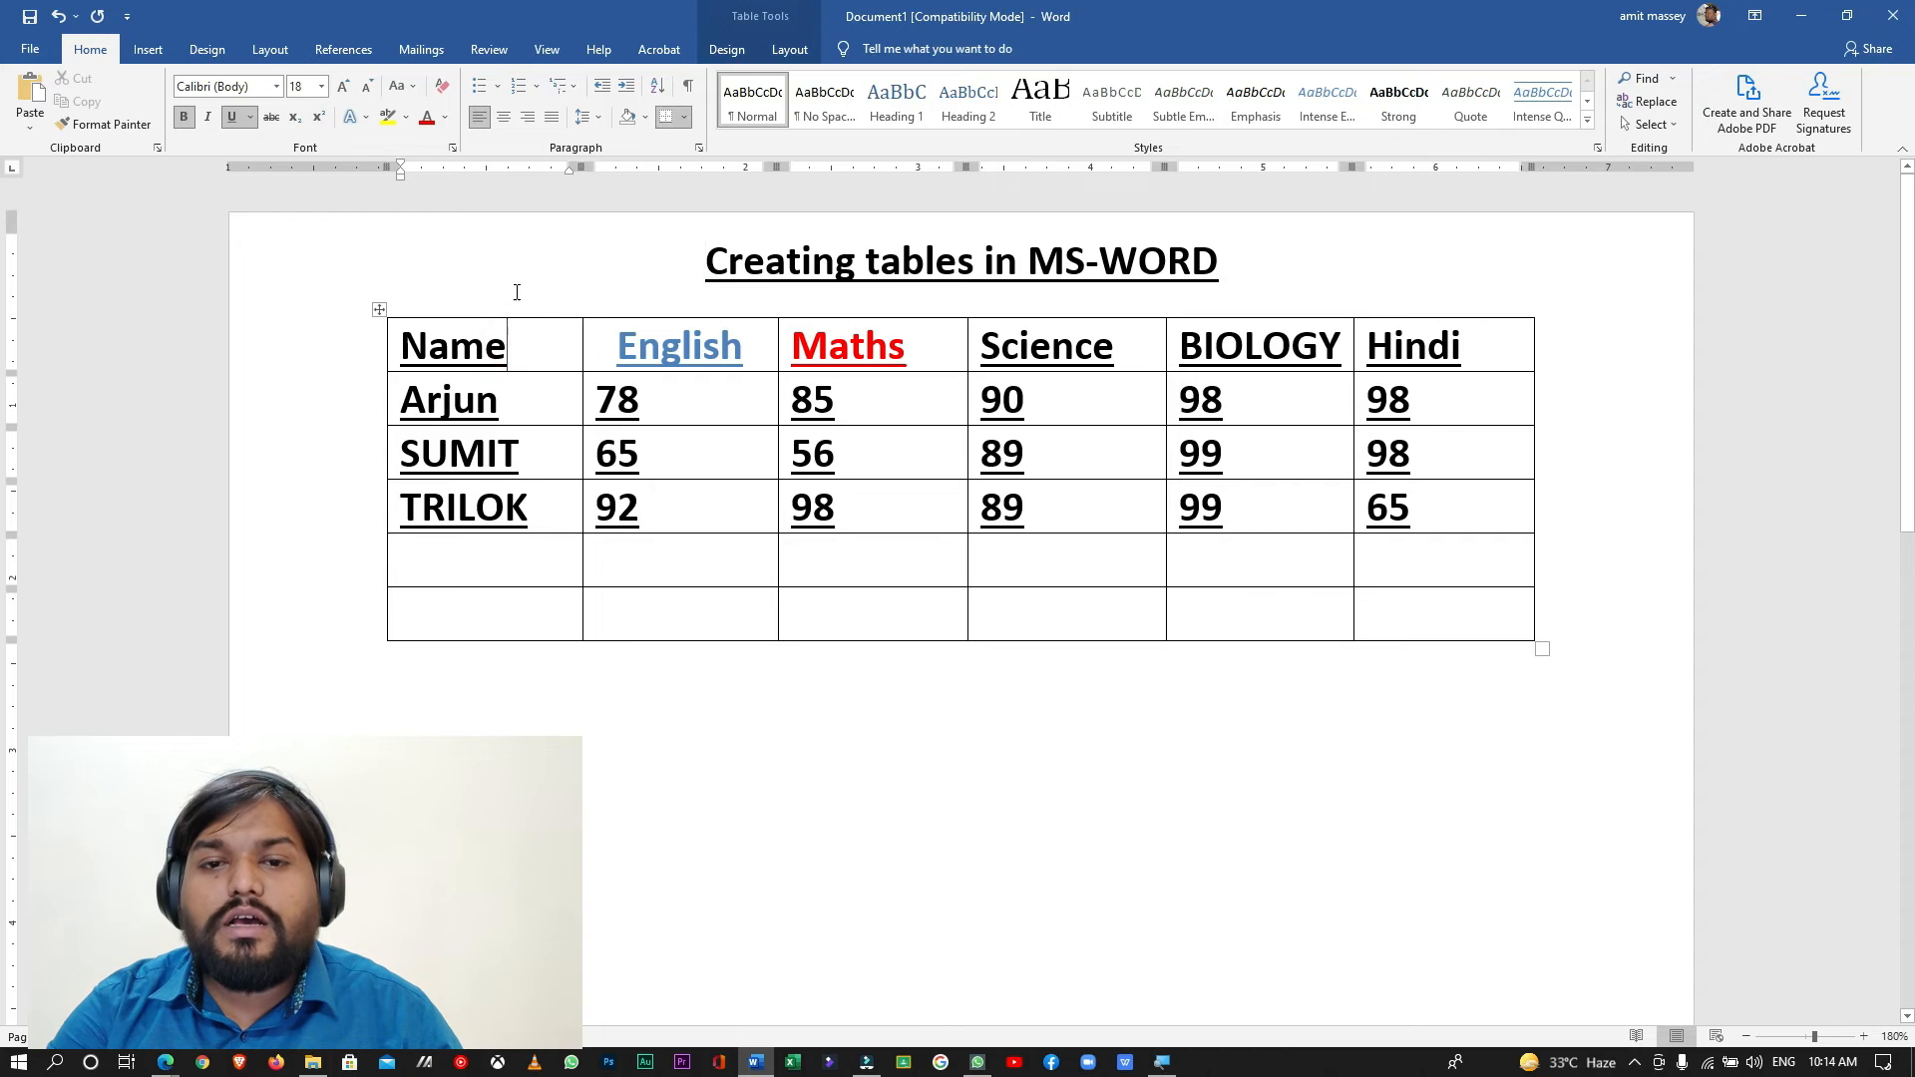
pyautogui.click(454, 277)
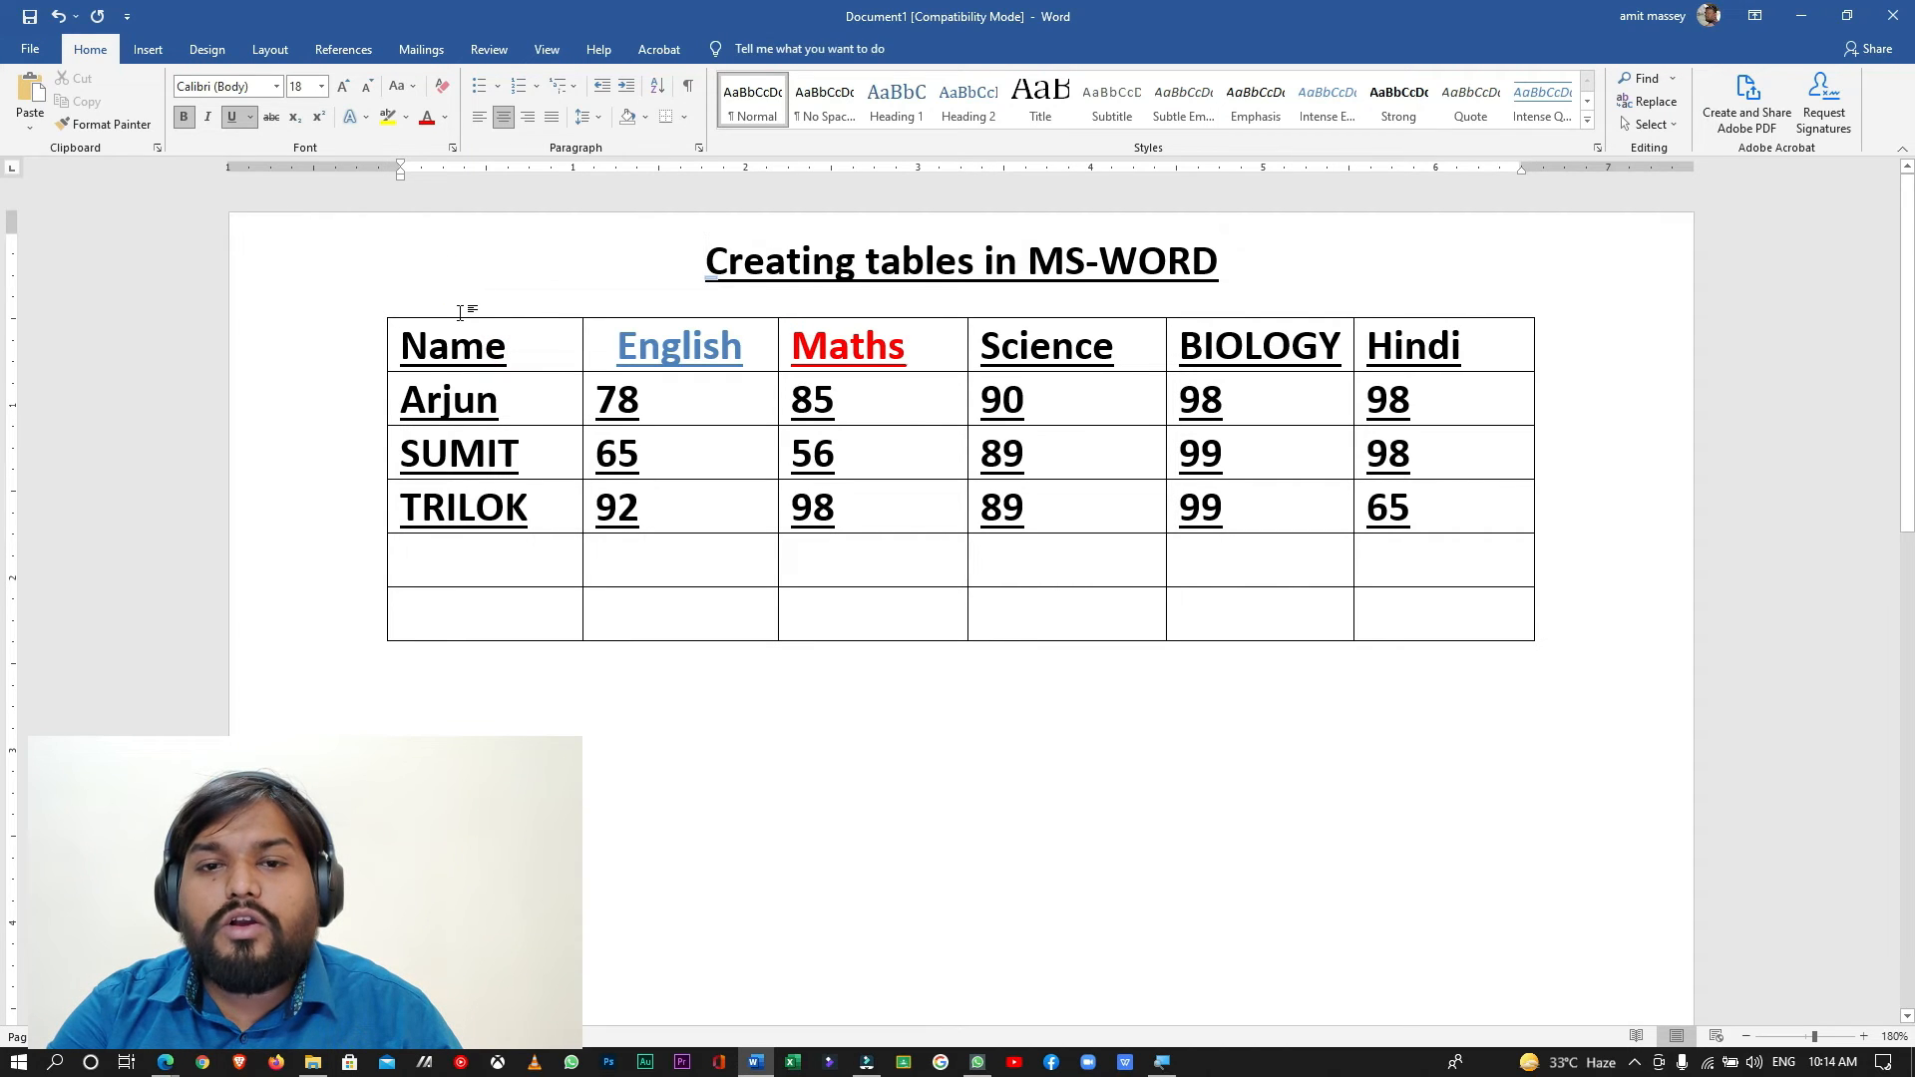
pyautogui.click(355, 308)
pyautogui.click(447, 339)
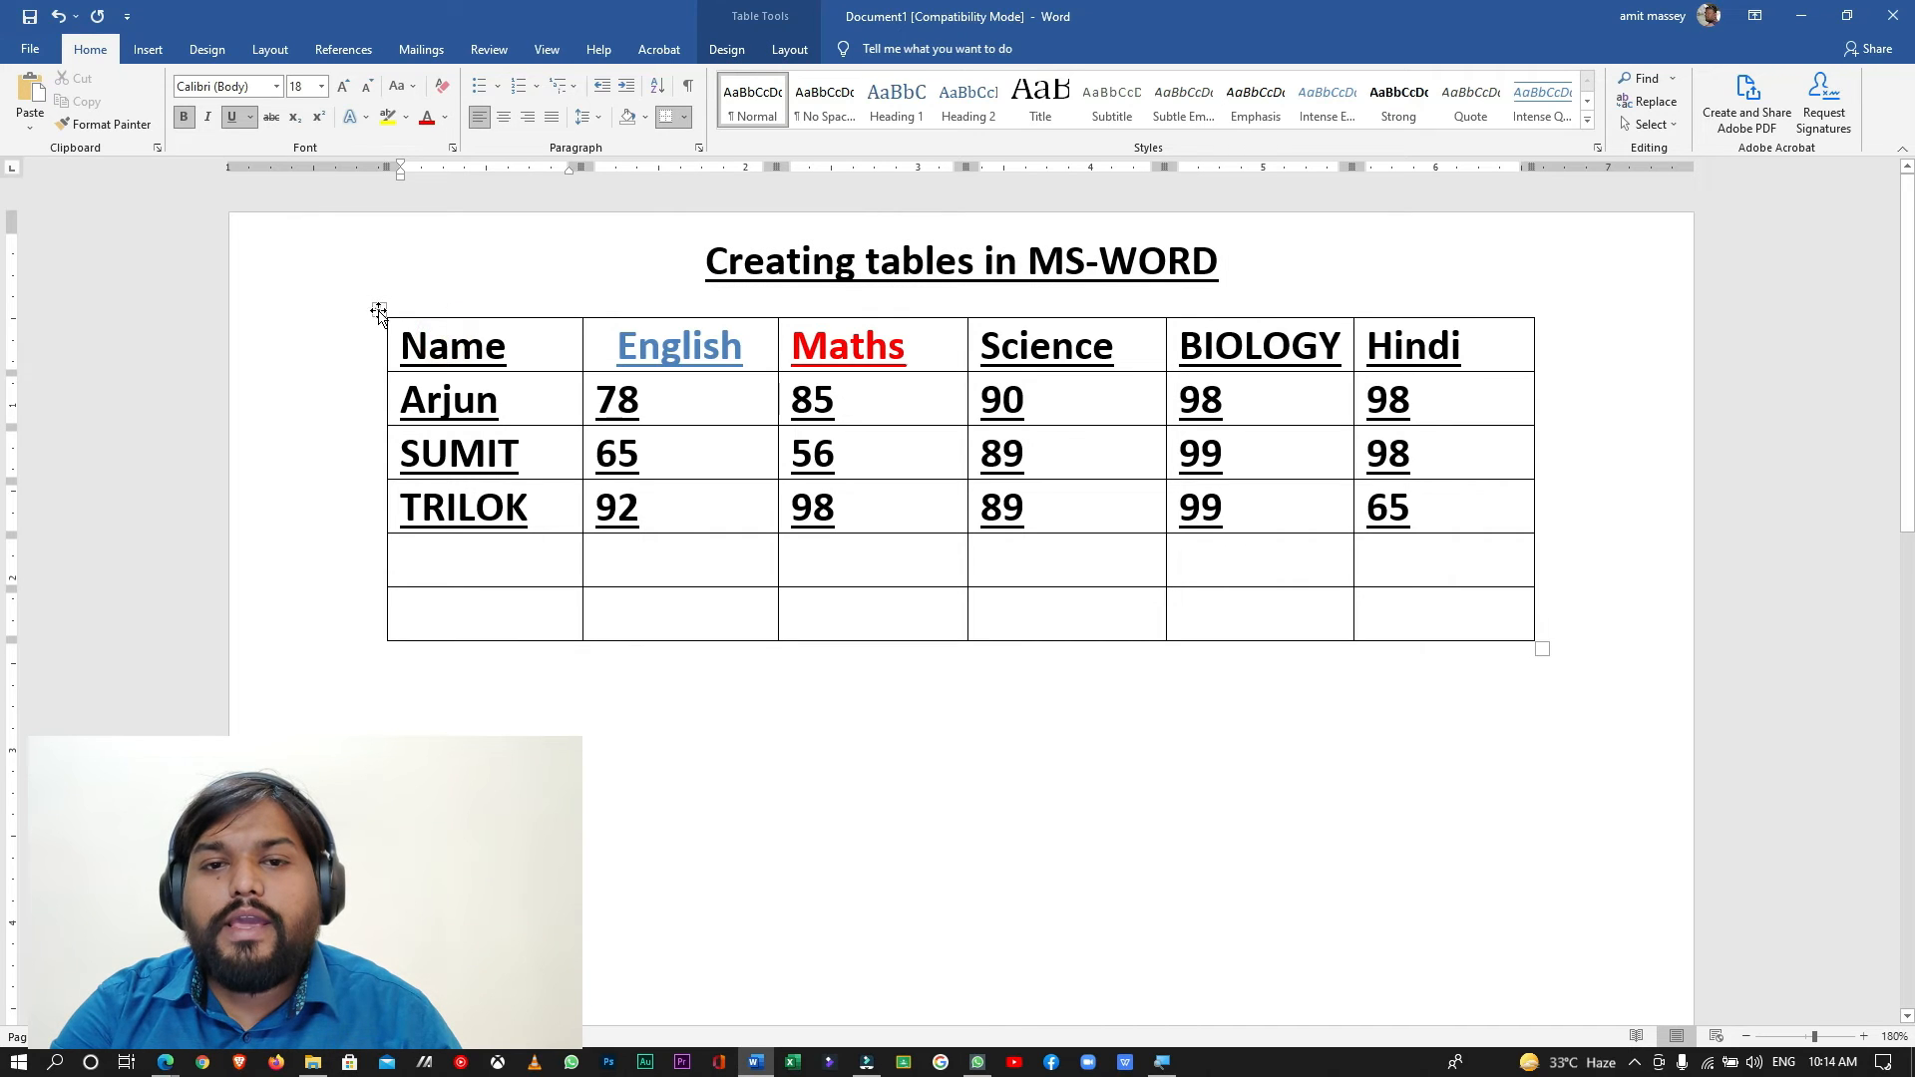
pyautogui.moveTo(379, 309); pyautogui.dragTo(331, 432)
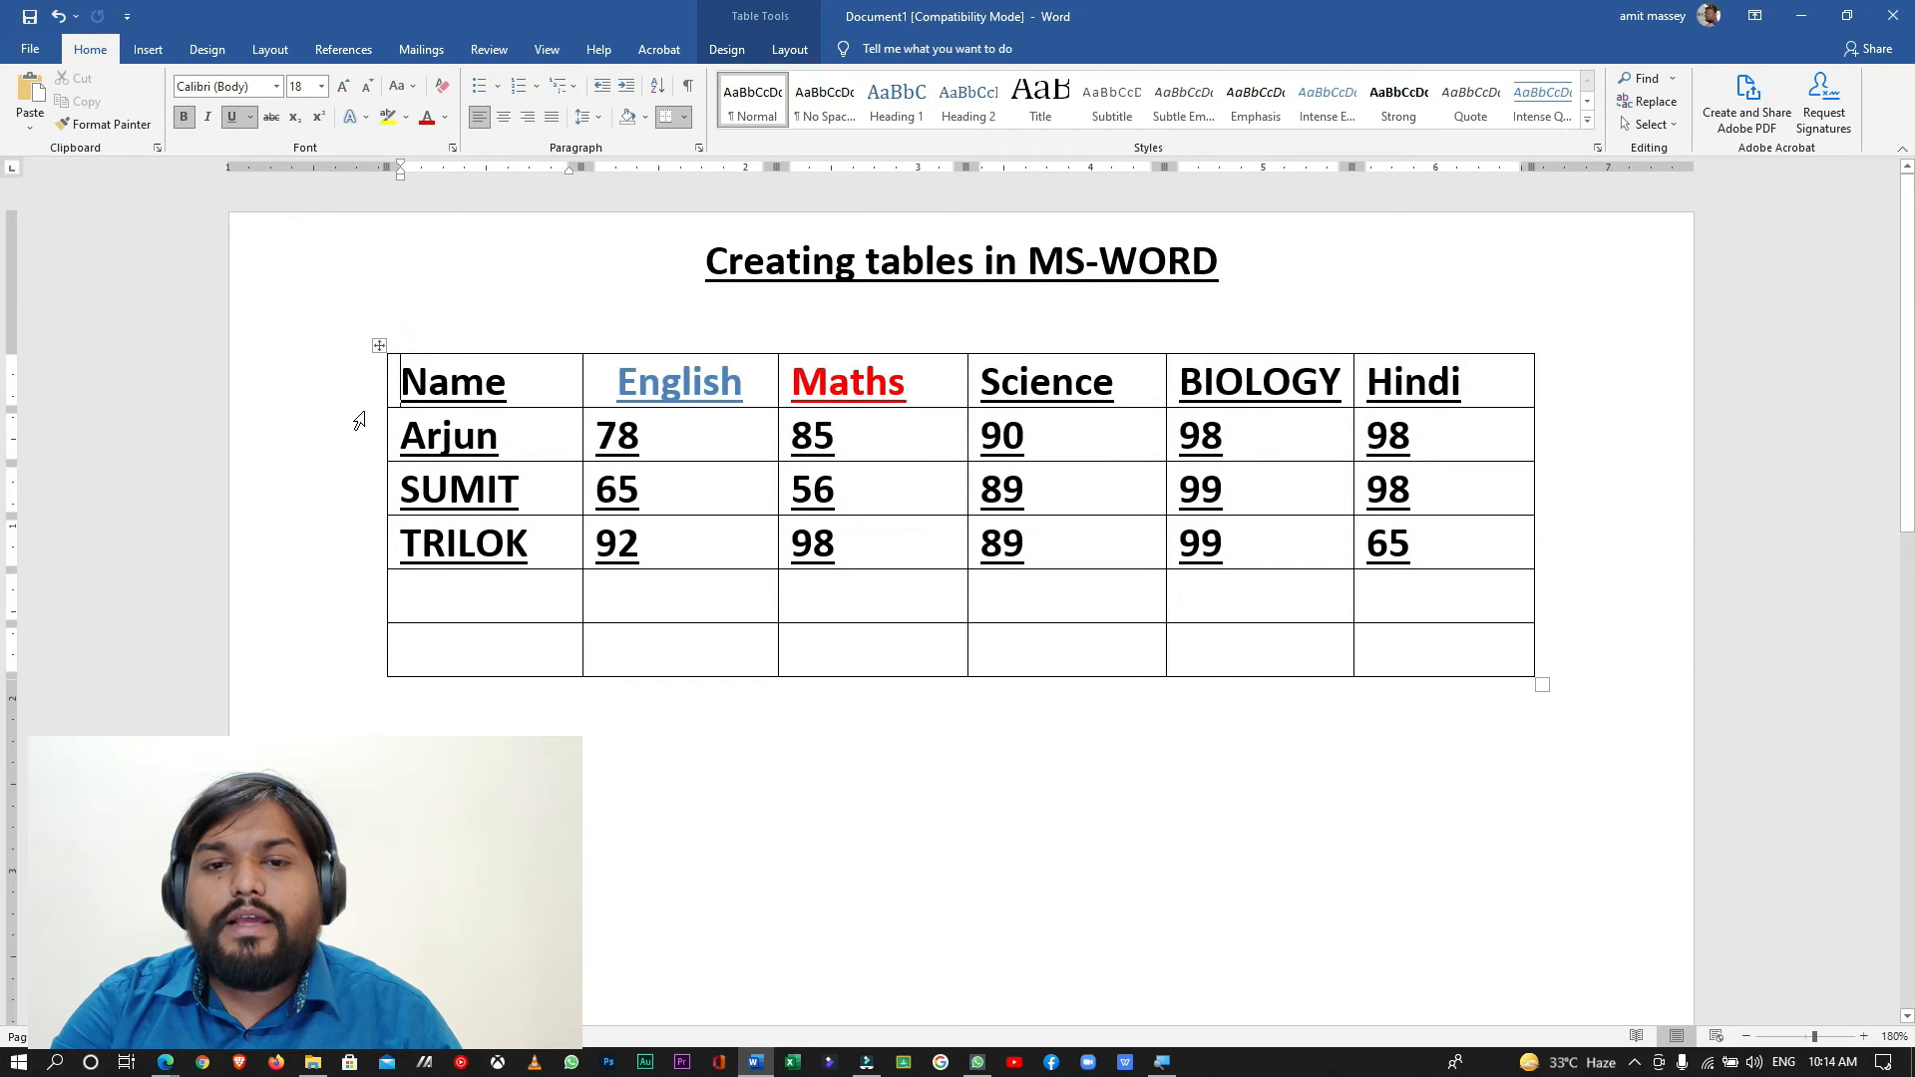
# - Select the whole Name column, followed by the whole English column
pyautogui.click(513, 375)
pyautogui.click(485, 317)
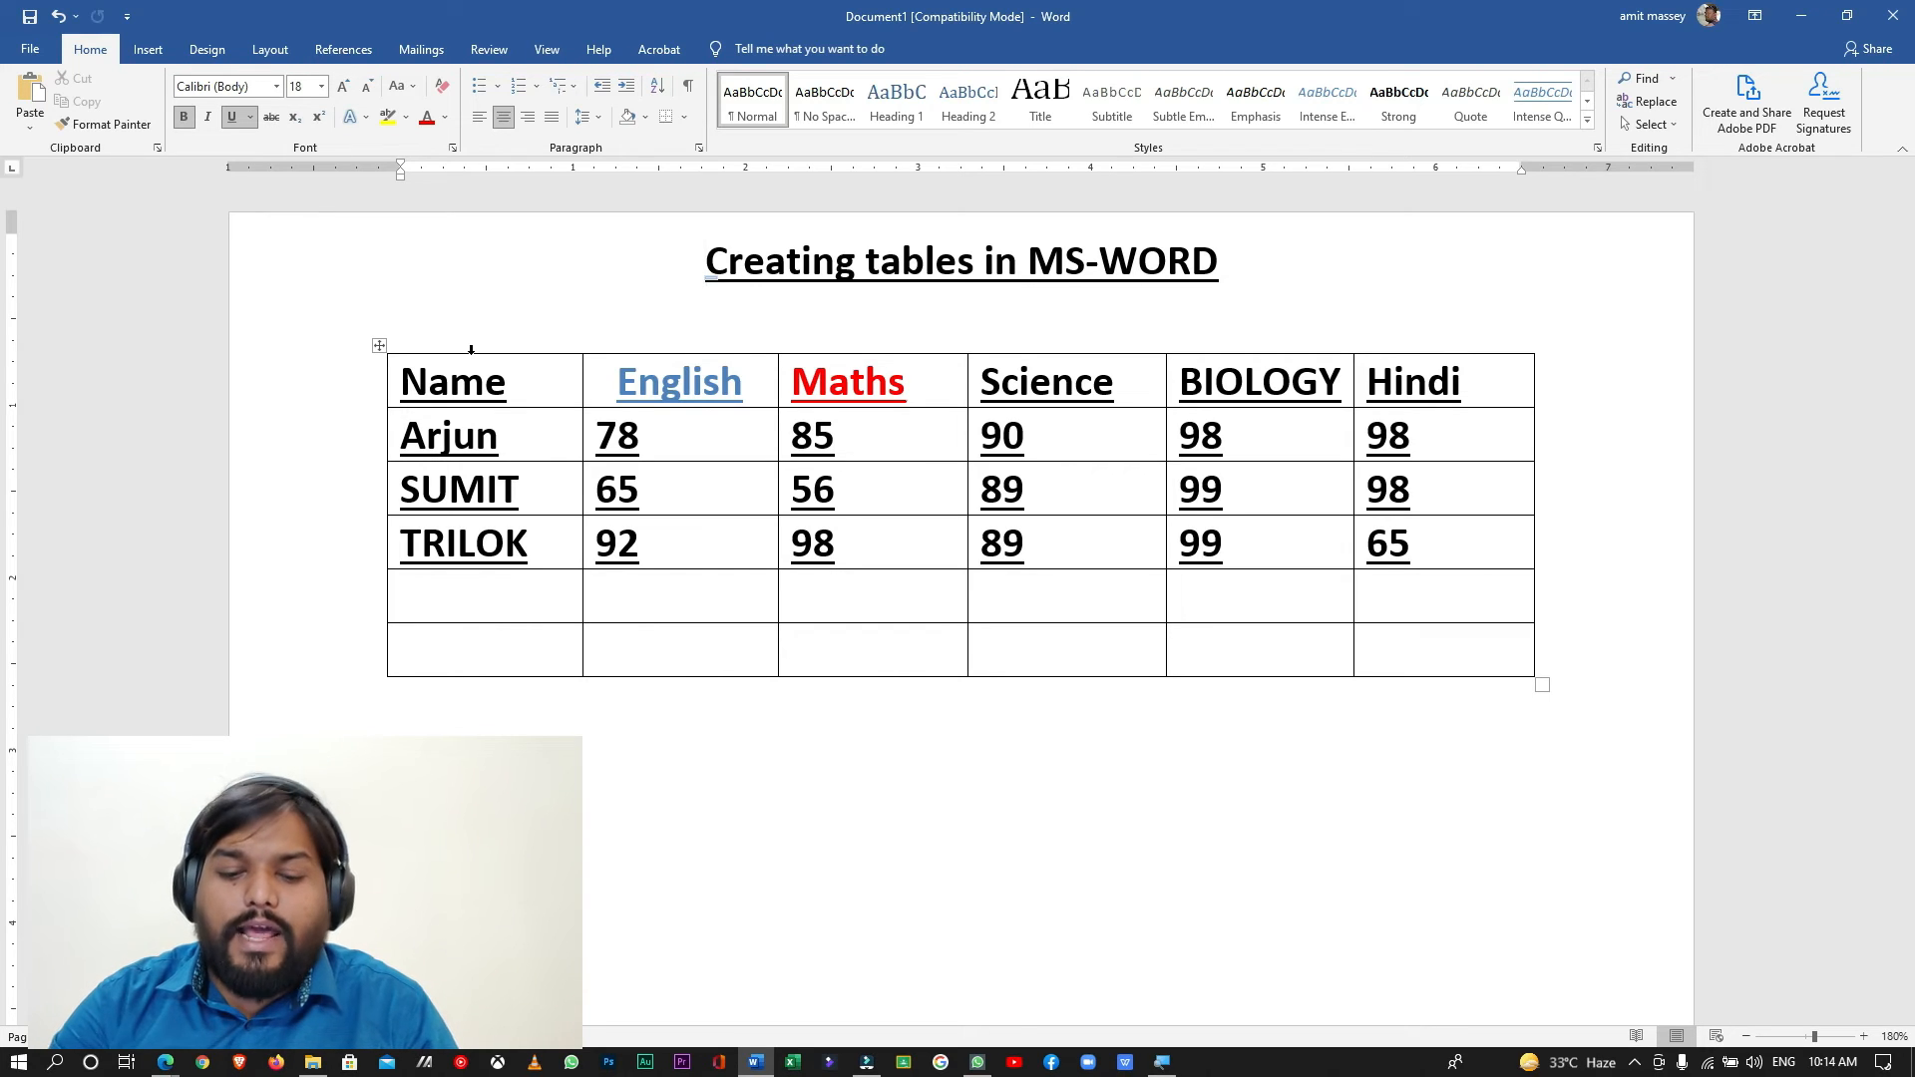
pyautogui.click(471, 349)
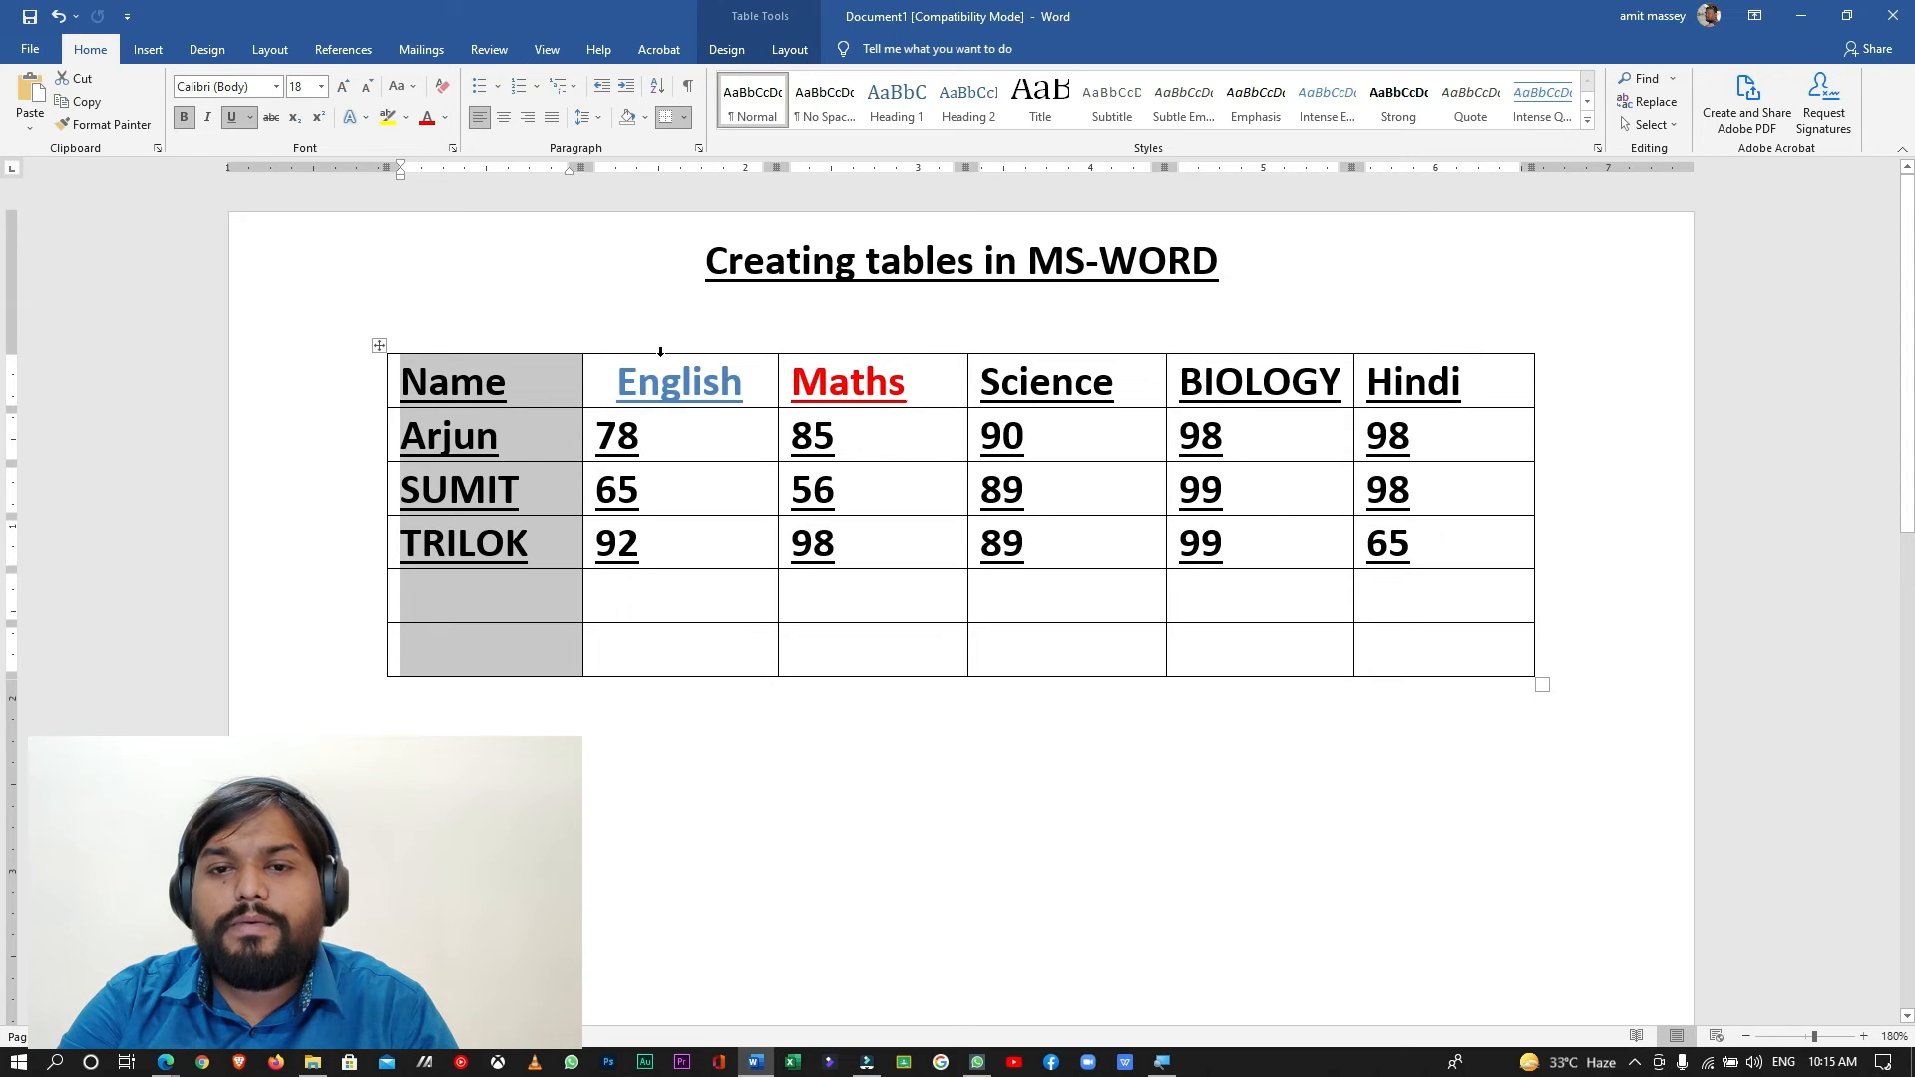
pyautogui.click(660, 351)
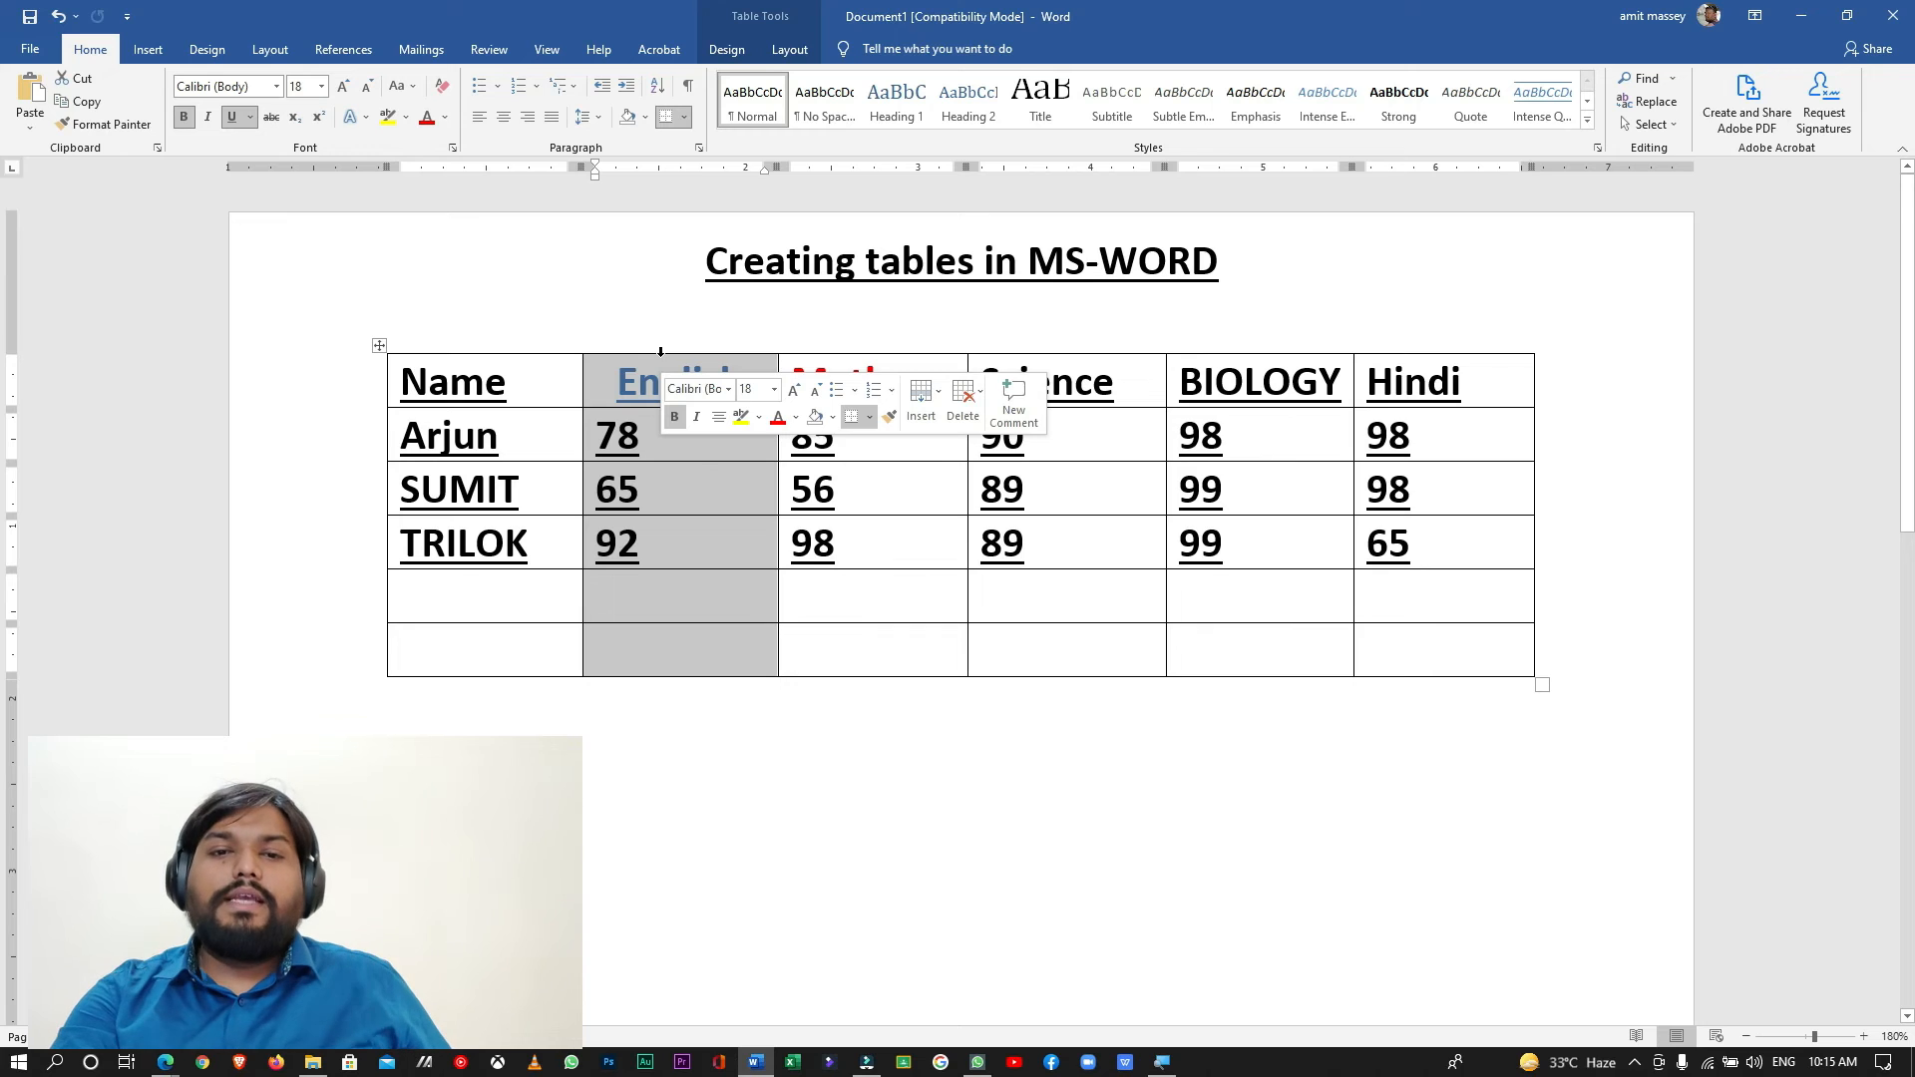
# - Try to select the third student's row and the first empty row from beside the table
pyautogui.click(338, 552)
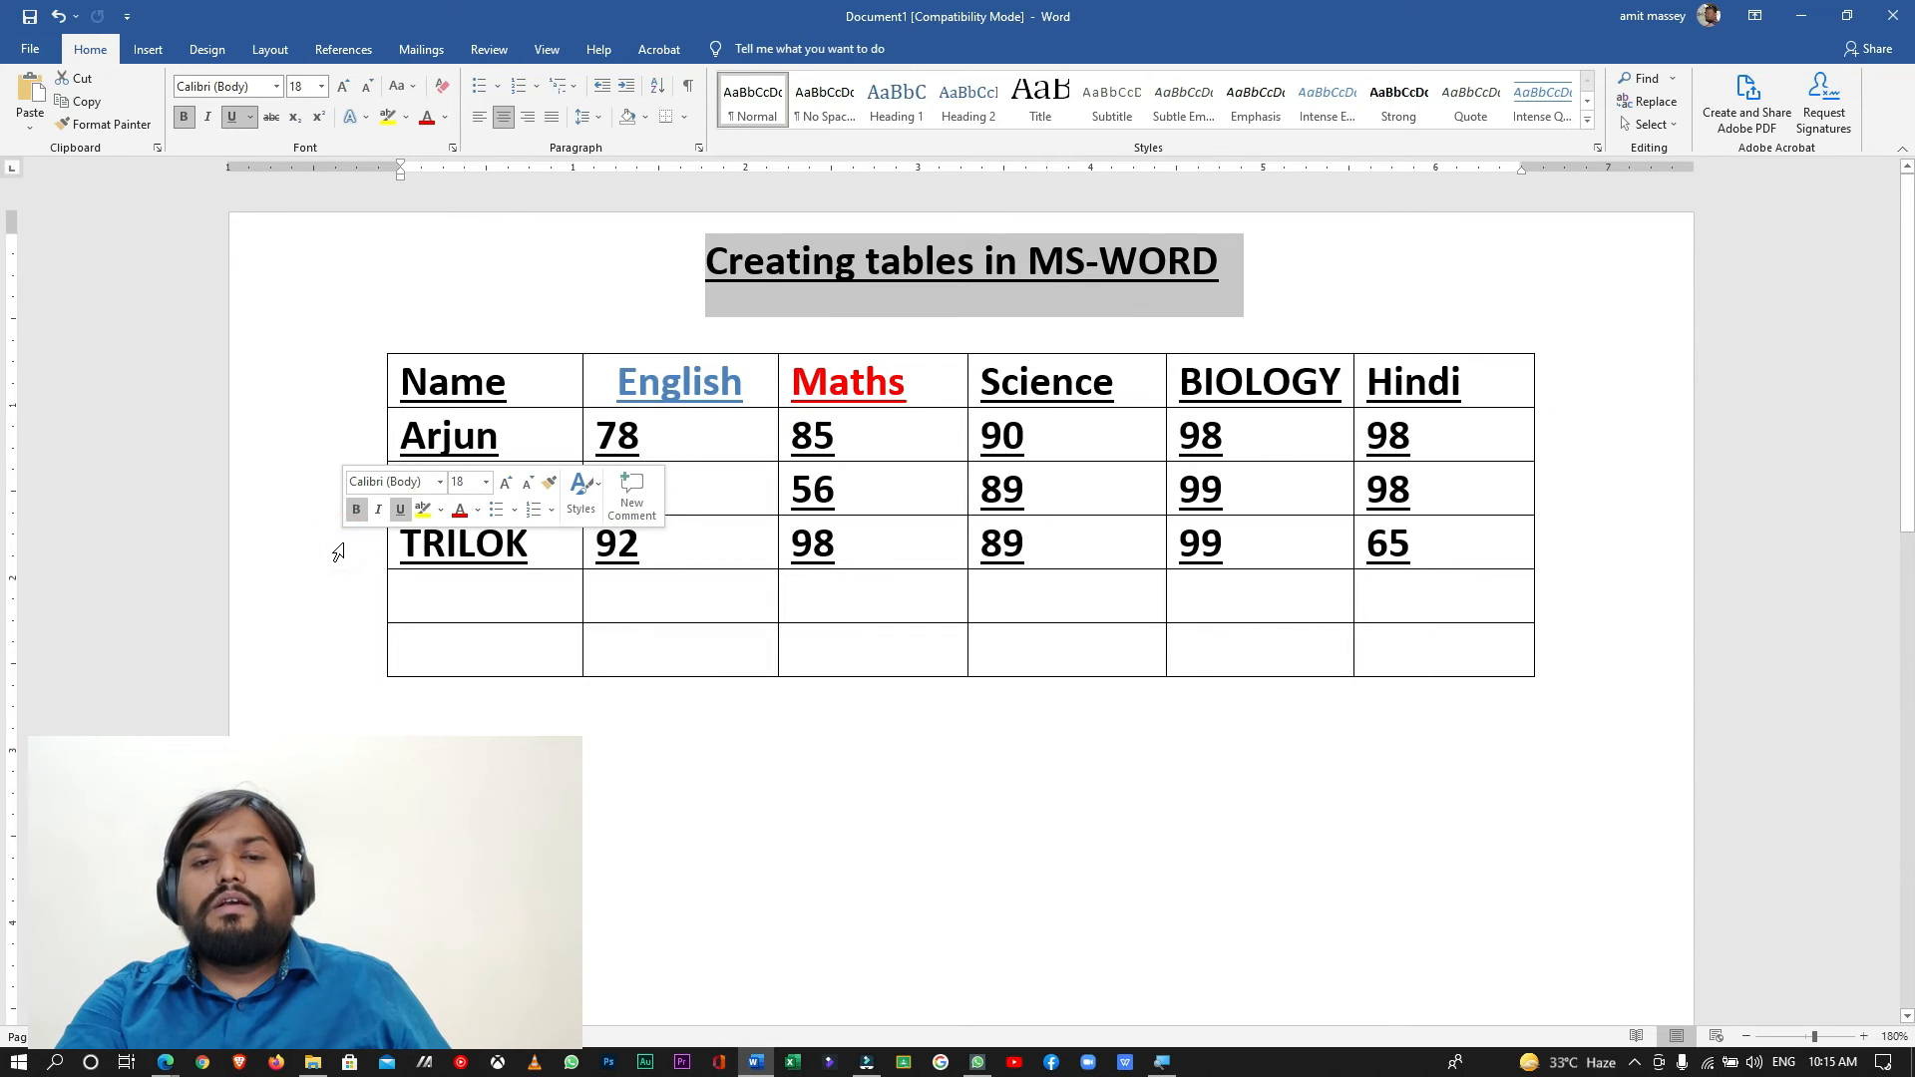
pyautogui.click(340, 546)
pyautogui.click(369, 596)
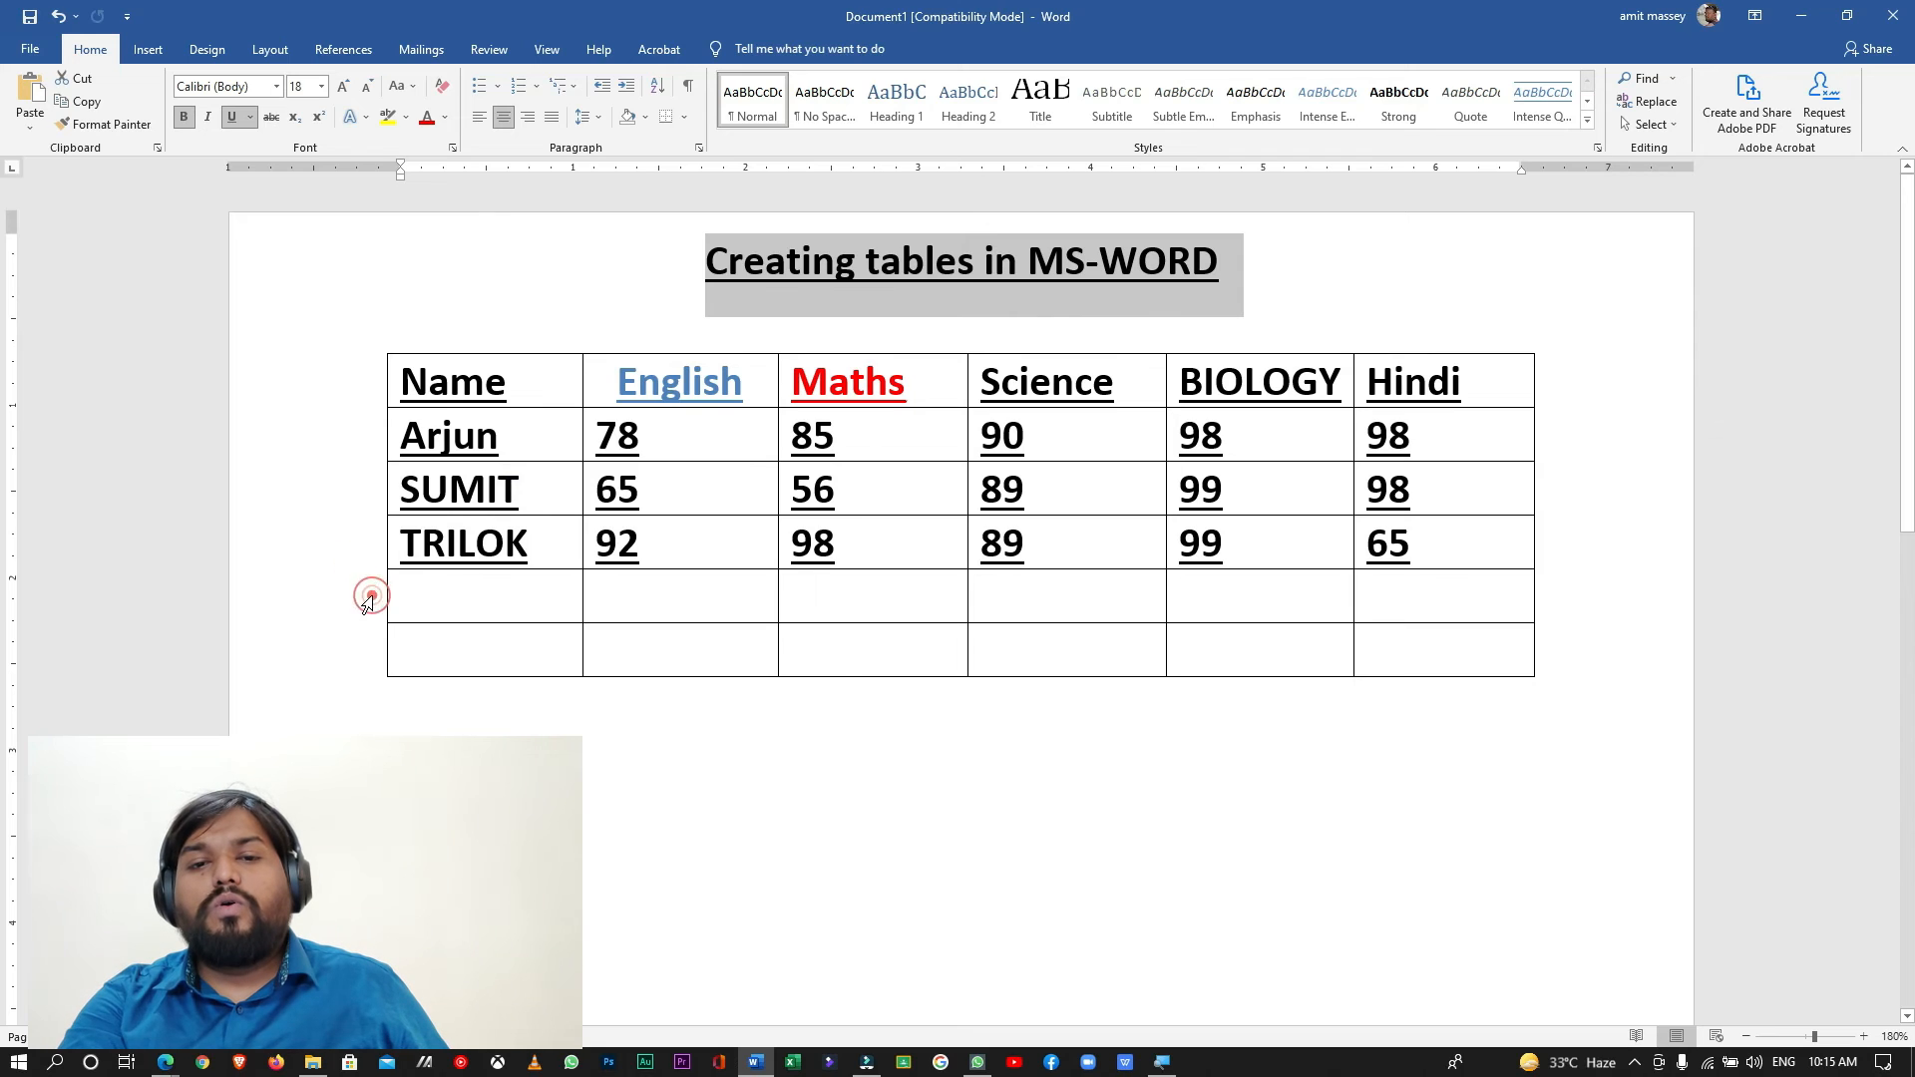
pyautogui.click(365, 599)
pyautogui.click(459, 583)
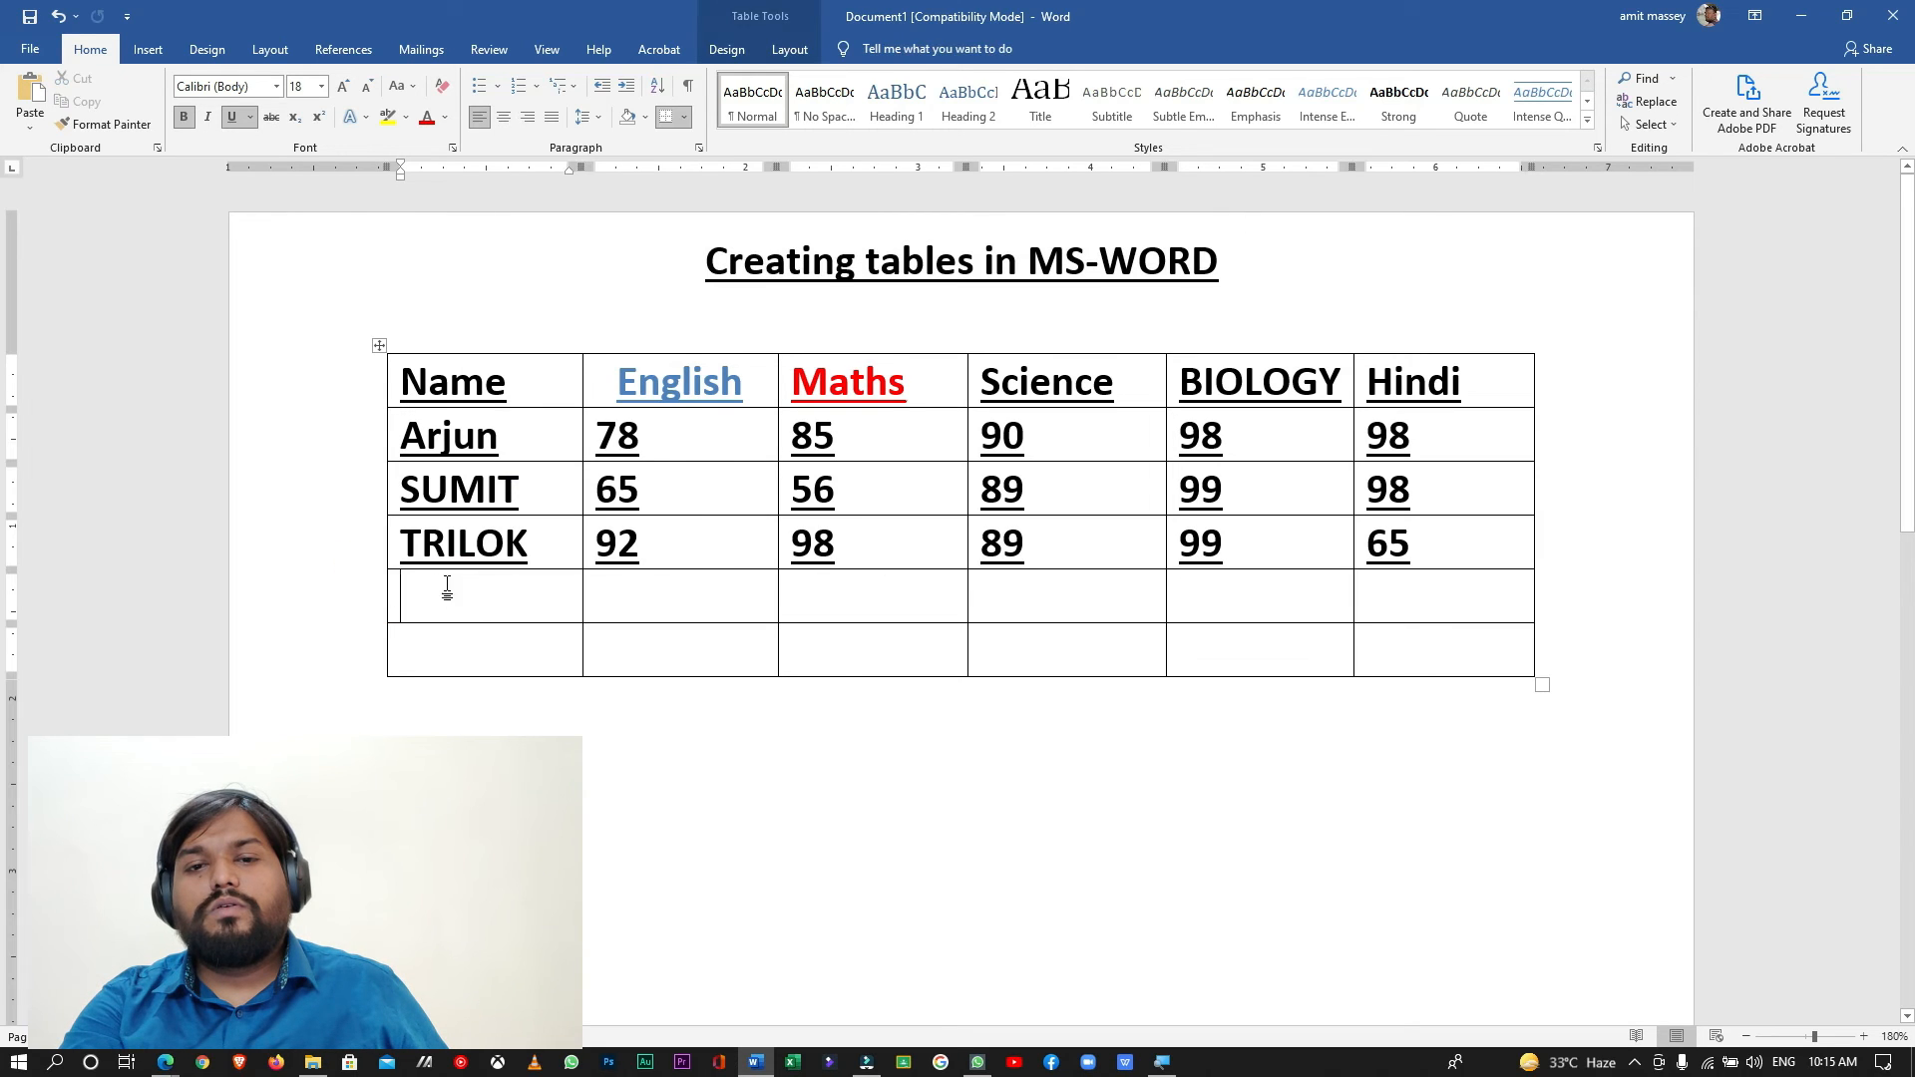
pyautogui.click(320, 598)
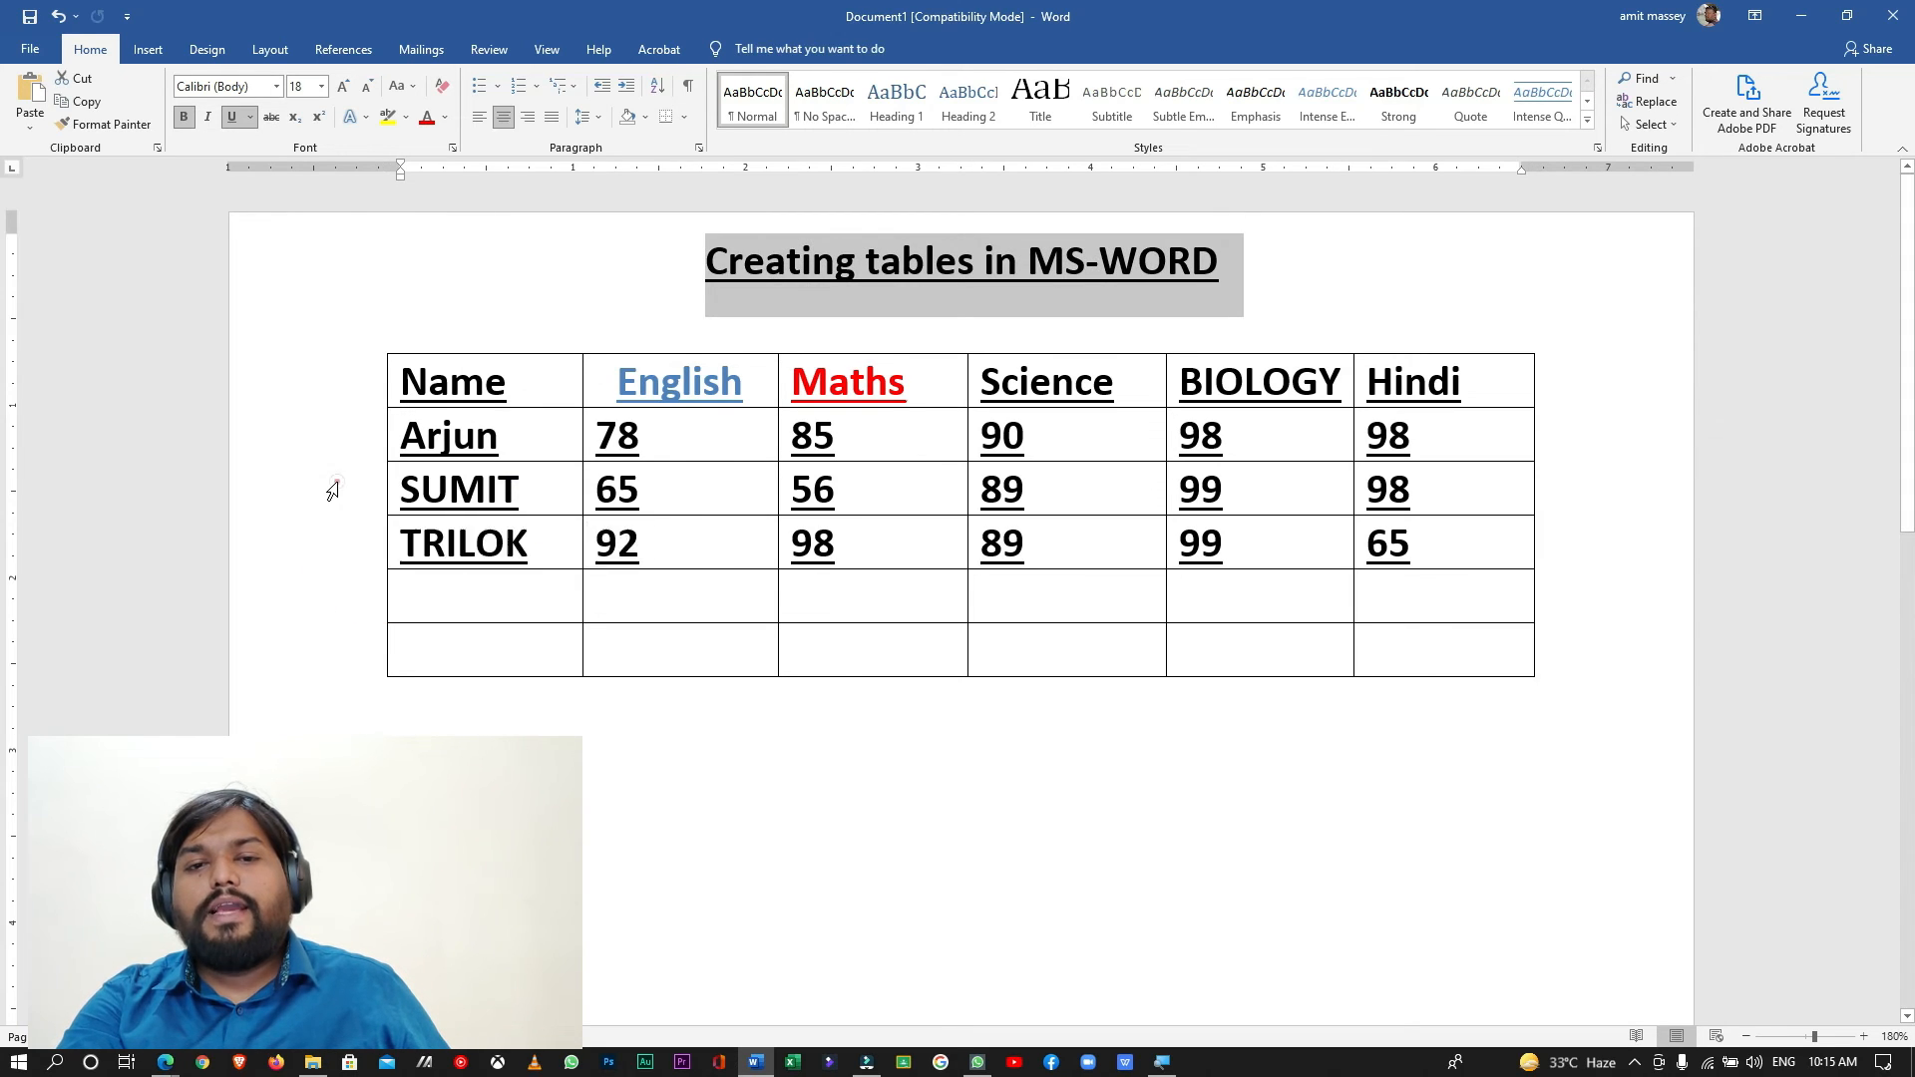
# - Delete the title "Creating tables in MS-WORD" above the table and left-align the emptied line
pyautogui.moveTo(1256, 265); pyautogui.dragTo(470, 240)
pyautogui.press('Delete')
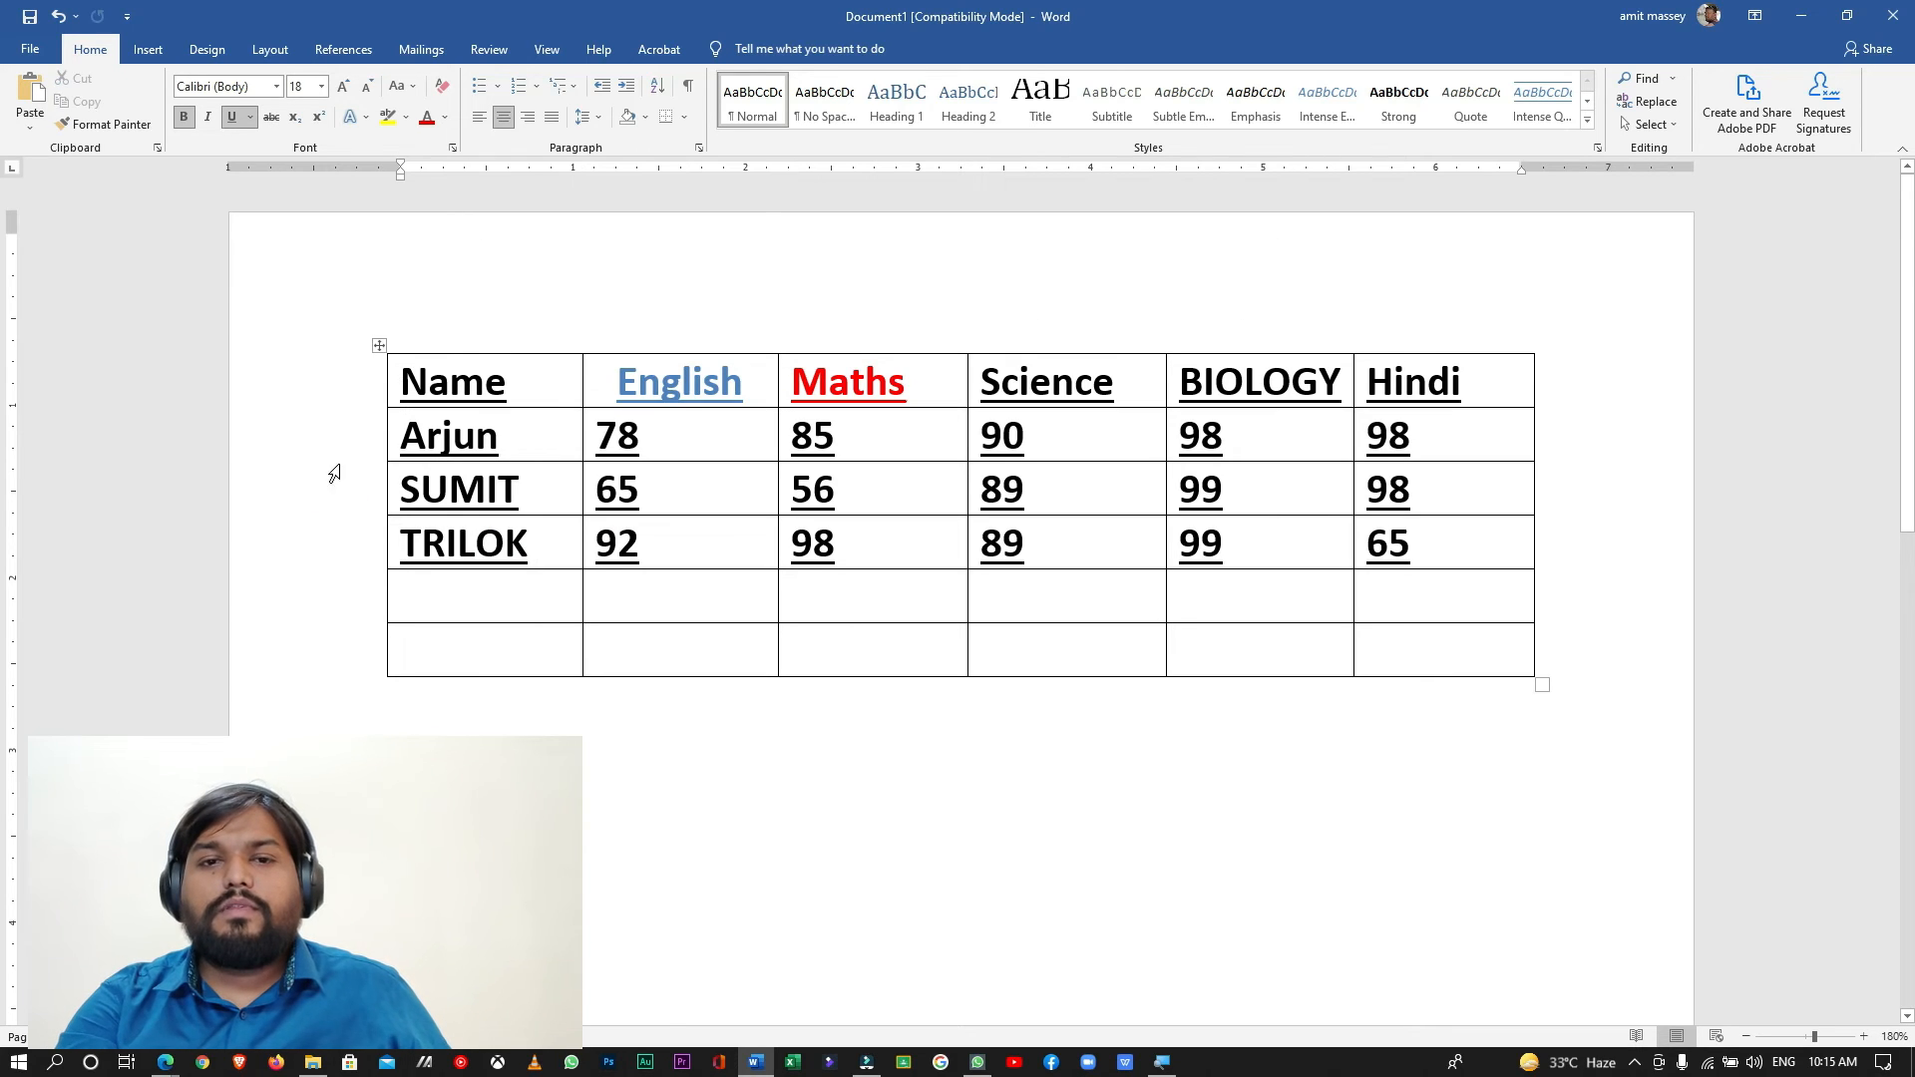
pyautogui.hotkey('ctrl', 'l')
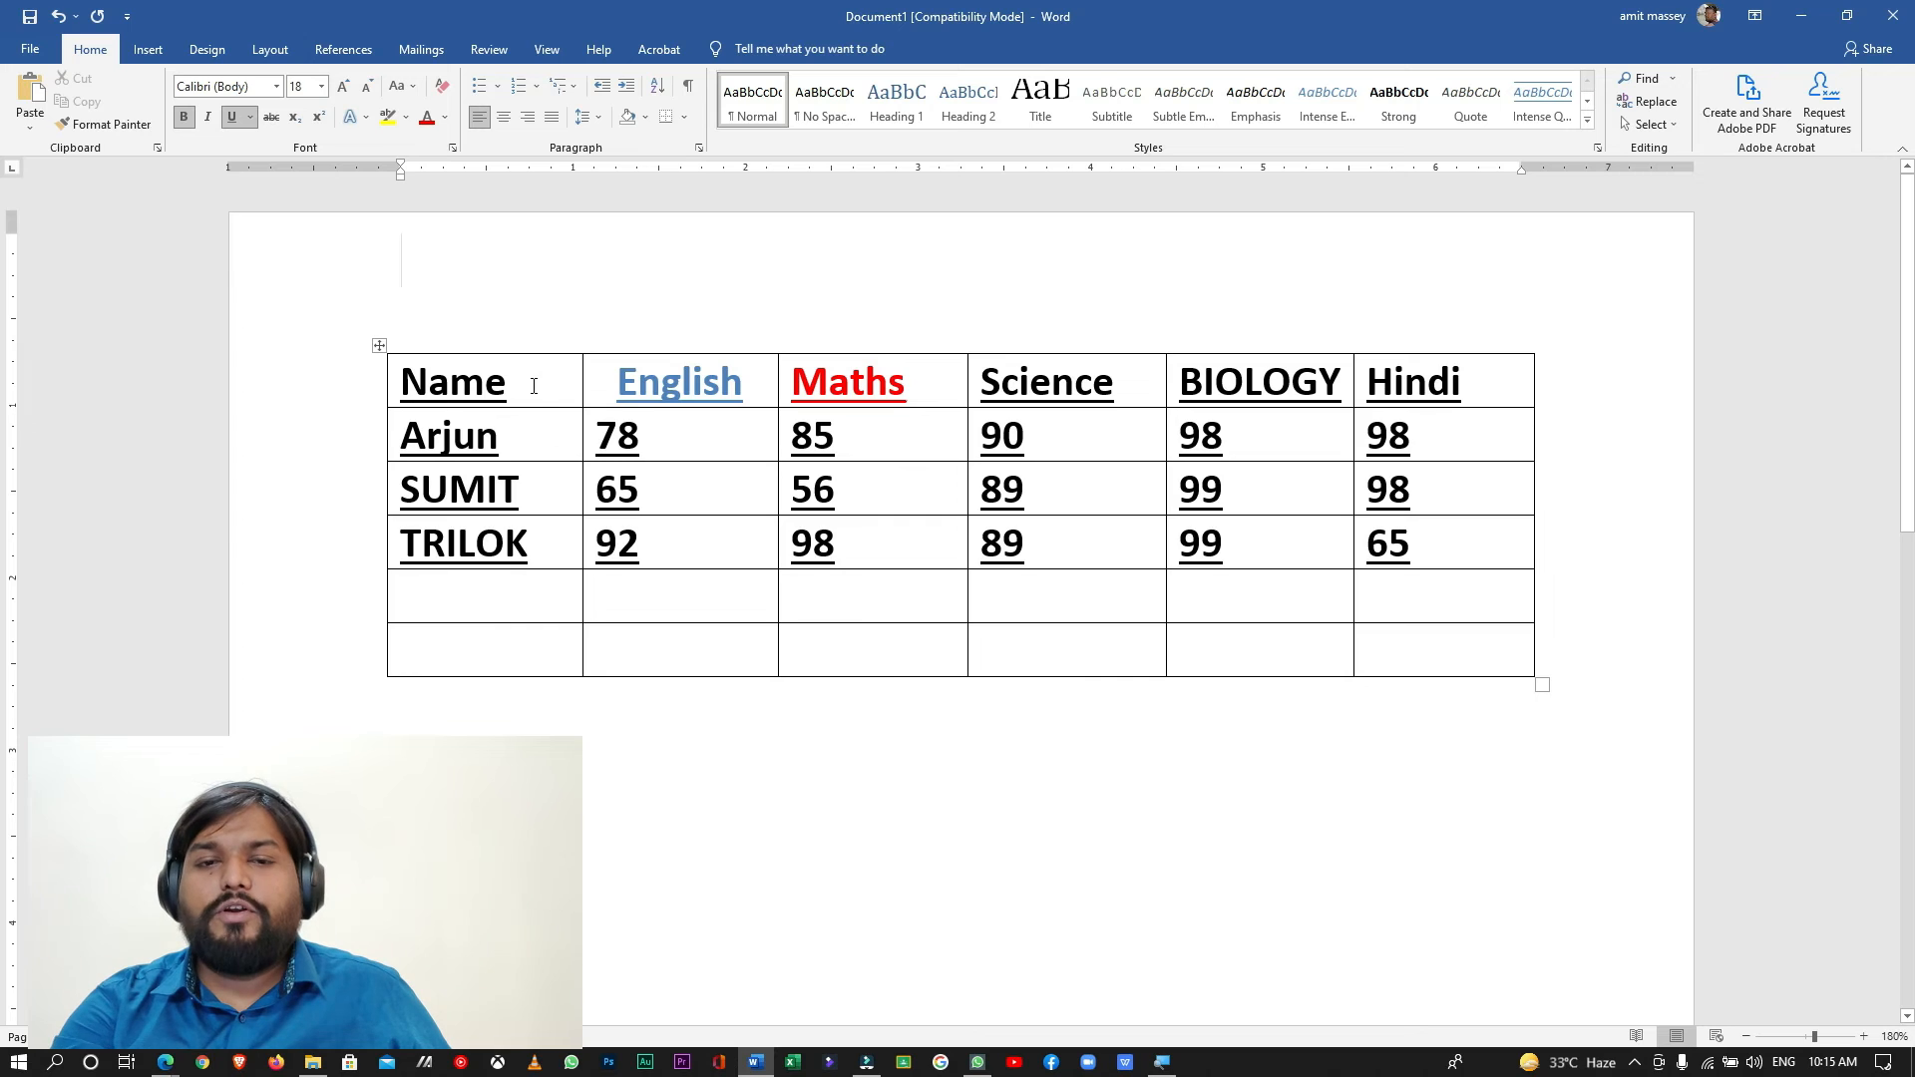
# - Select the header row and each of the three student rows, one after another
pyautogui.click(338, 480)
pyautogui.click(360, 495)
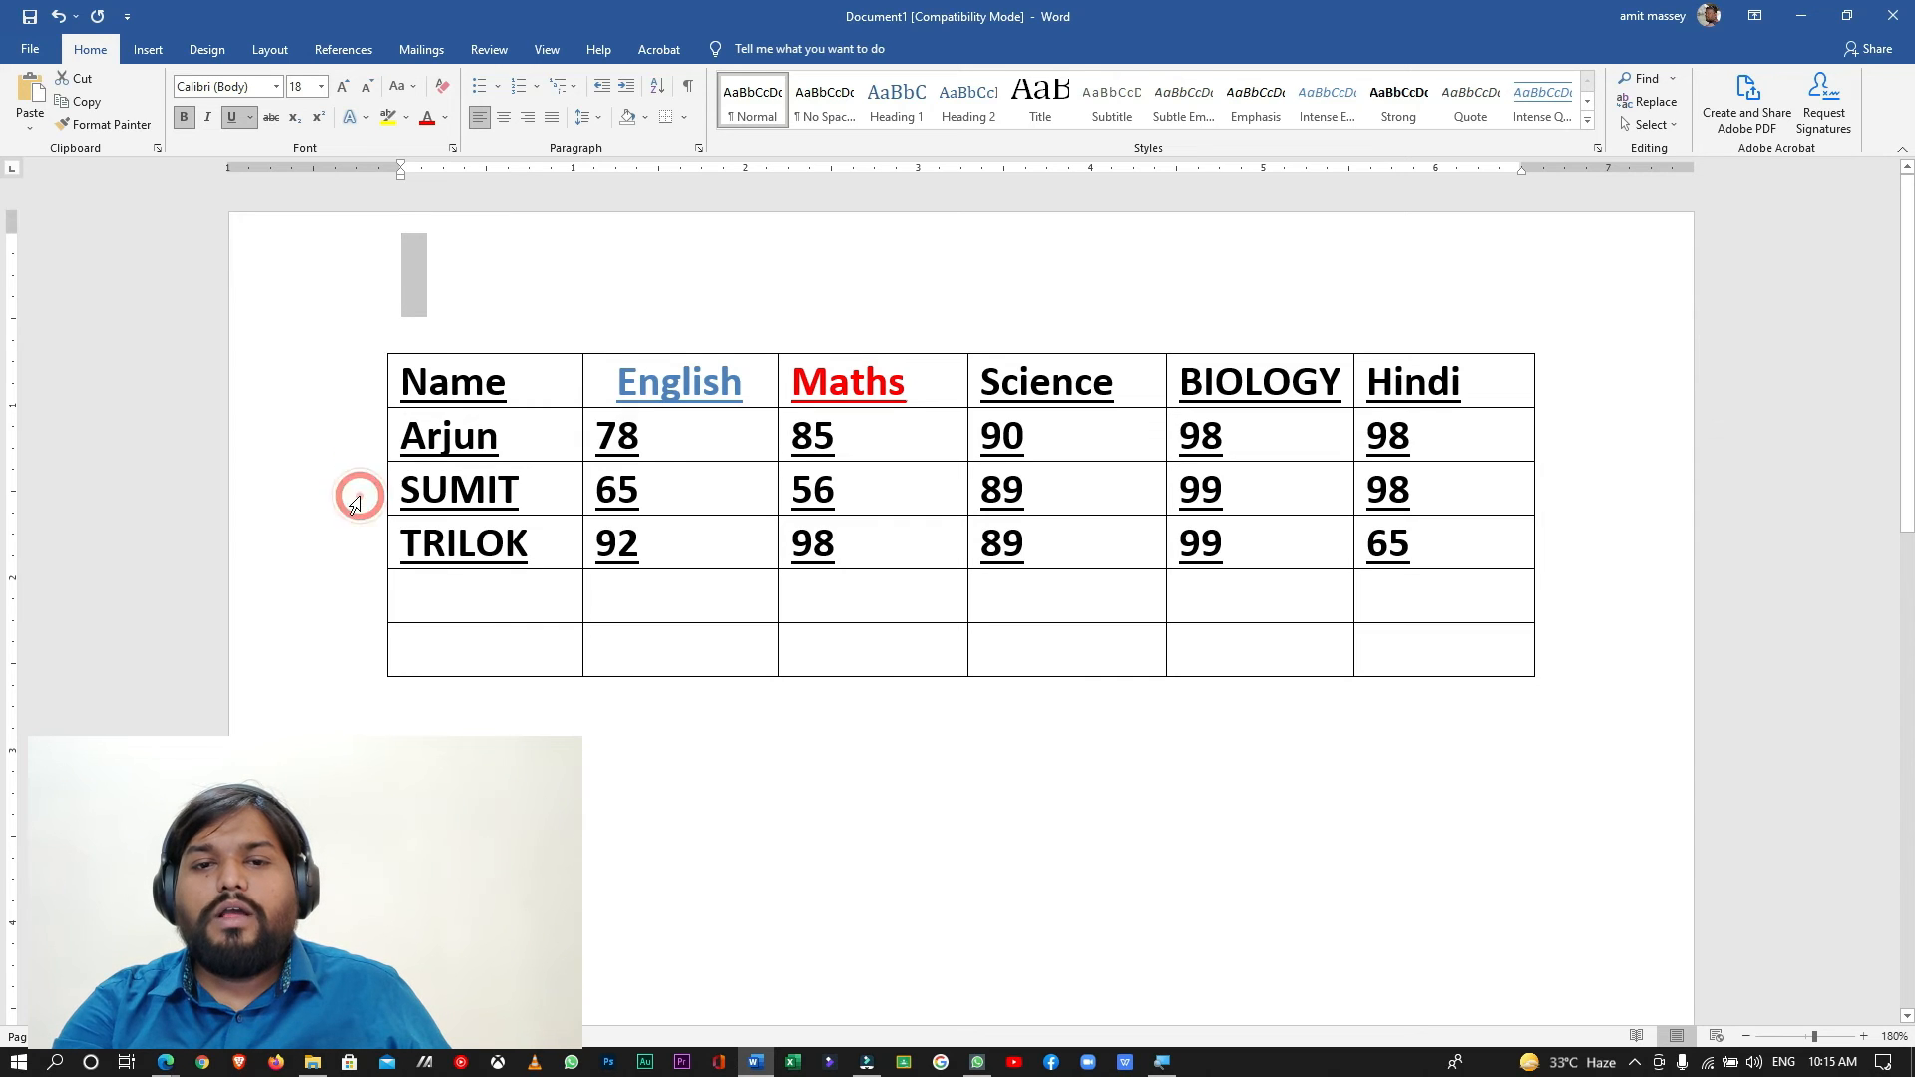
pyautogui.click(473, 307)
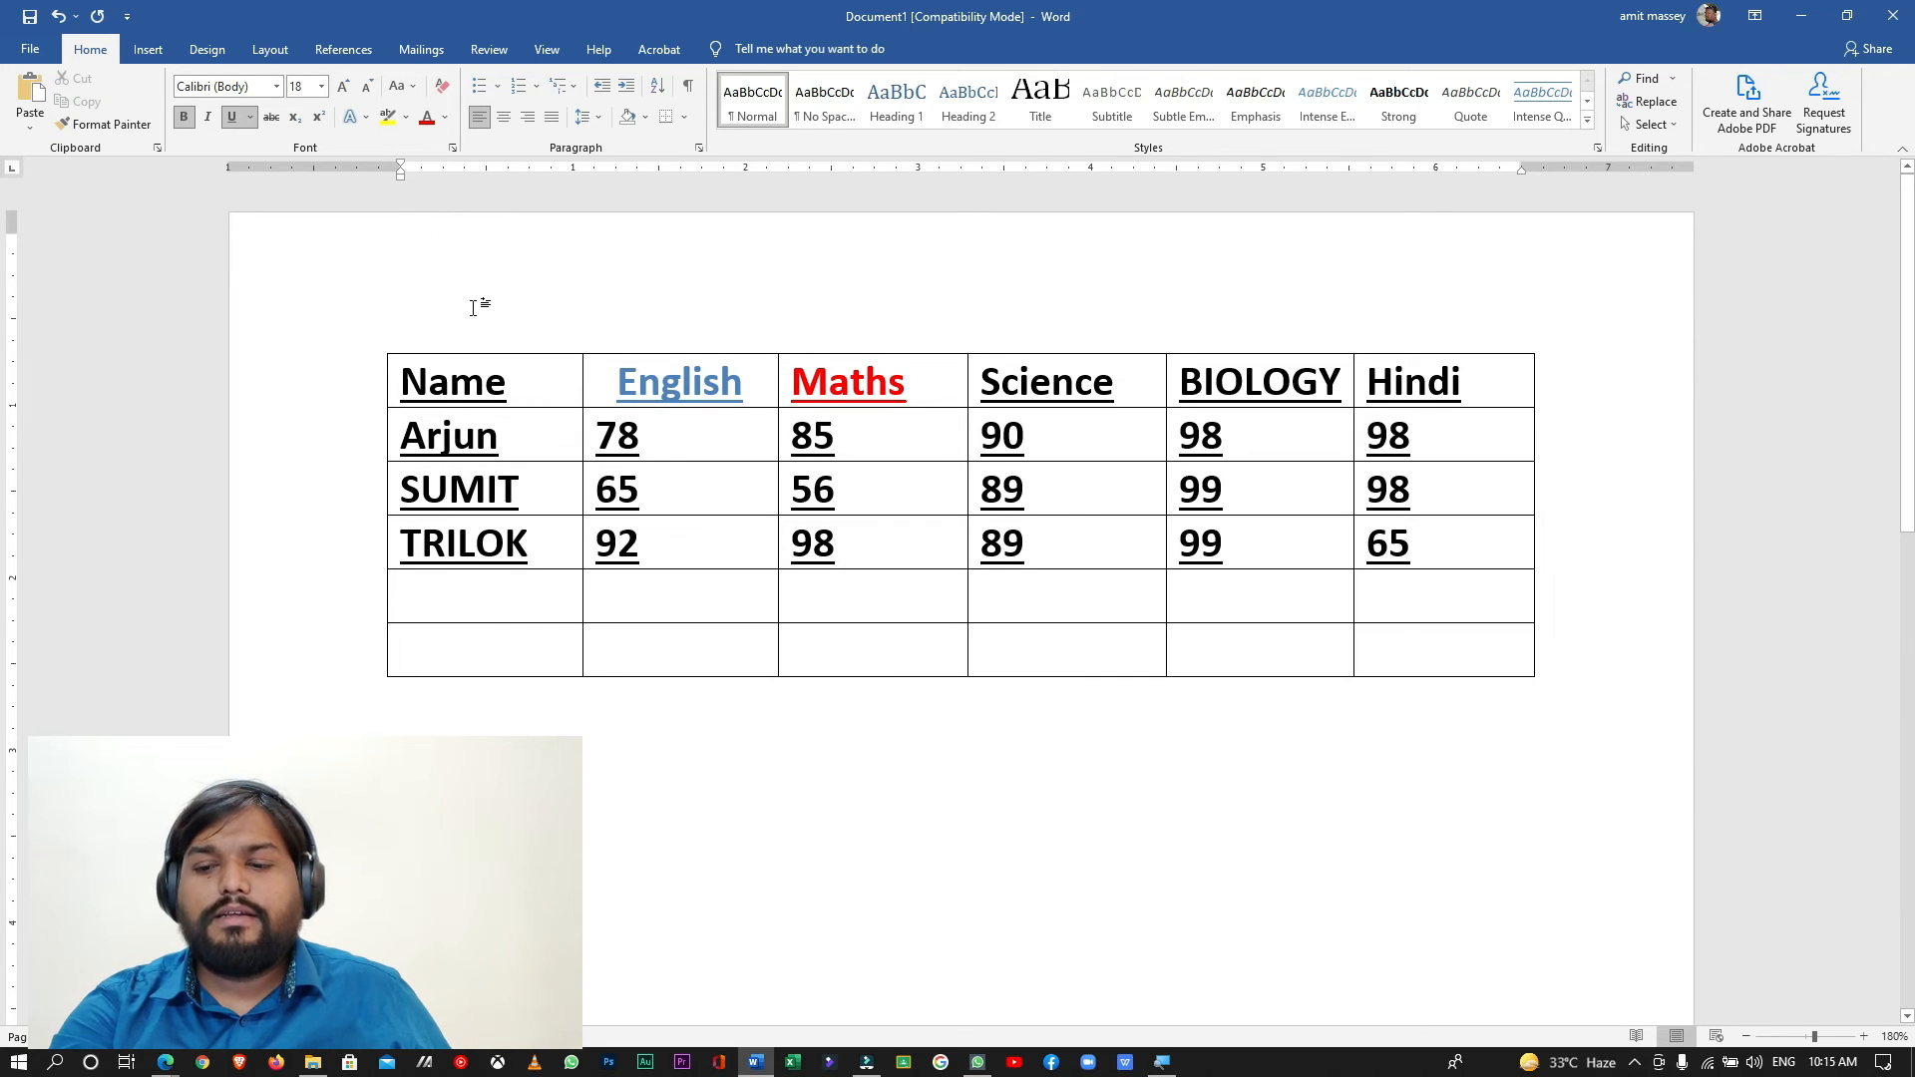
pyautogui.click(375, 381)
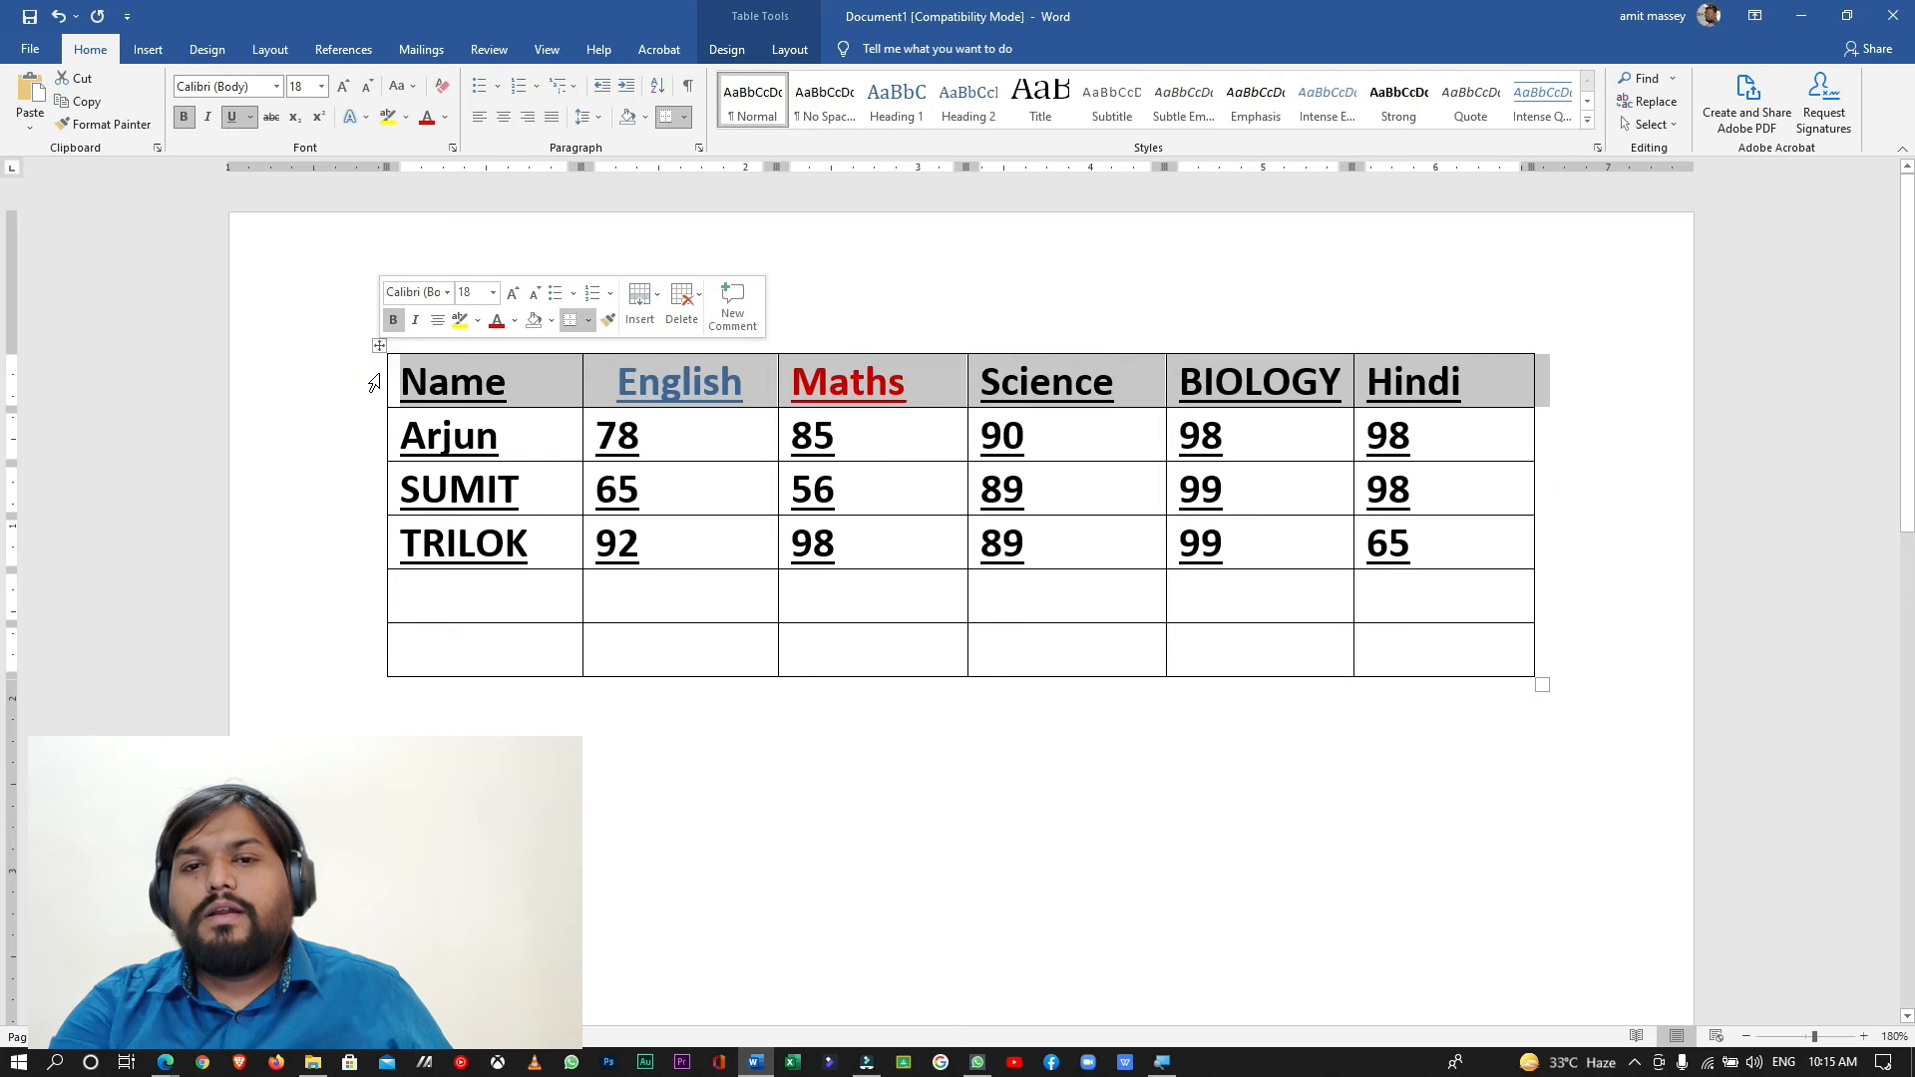
pyautogui.click(368, 442)
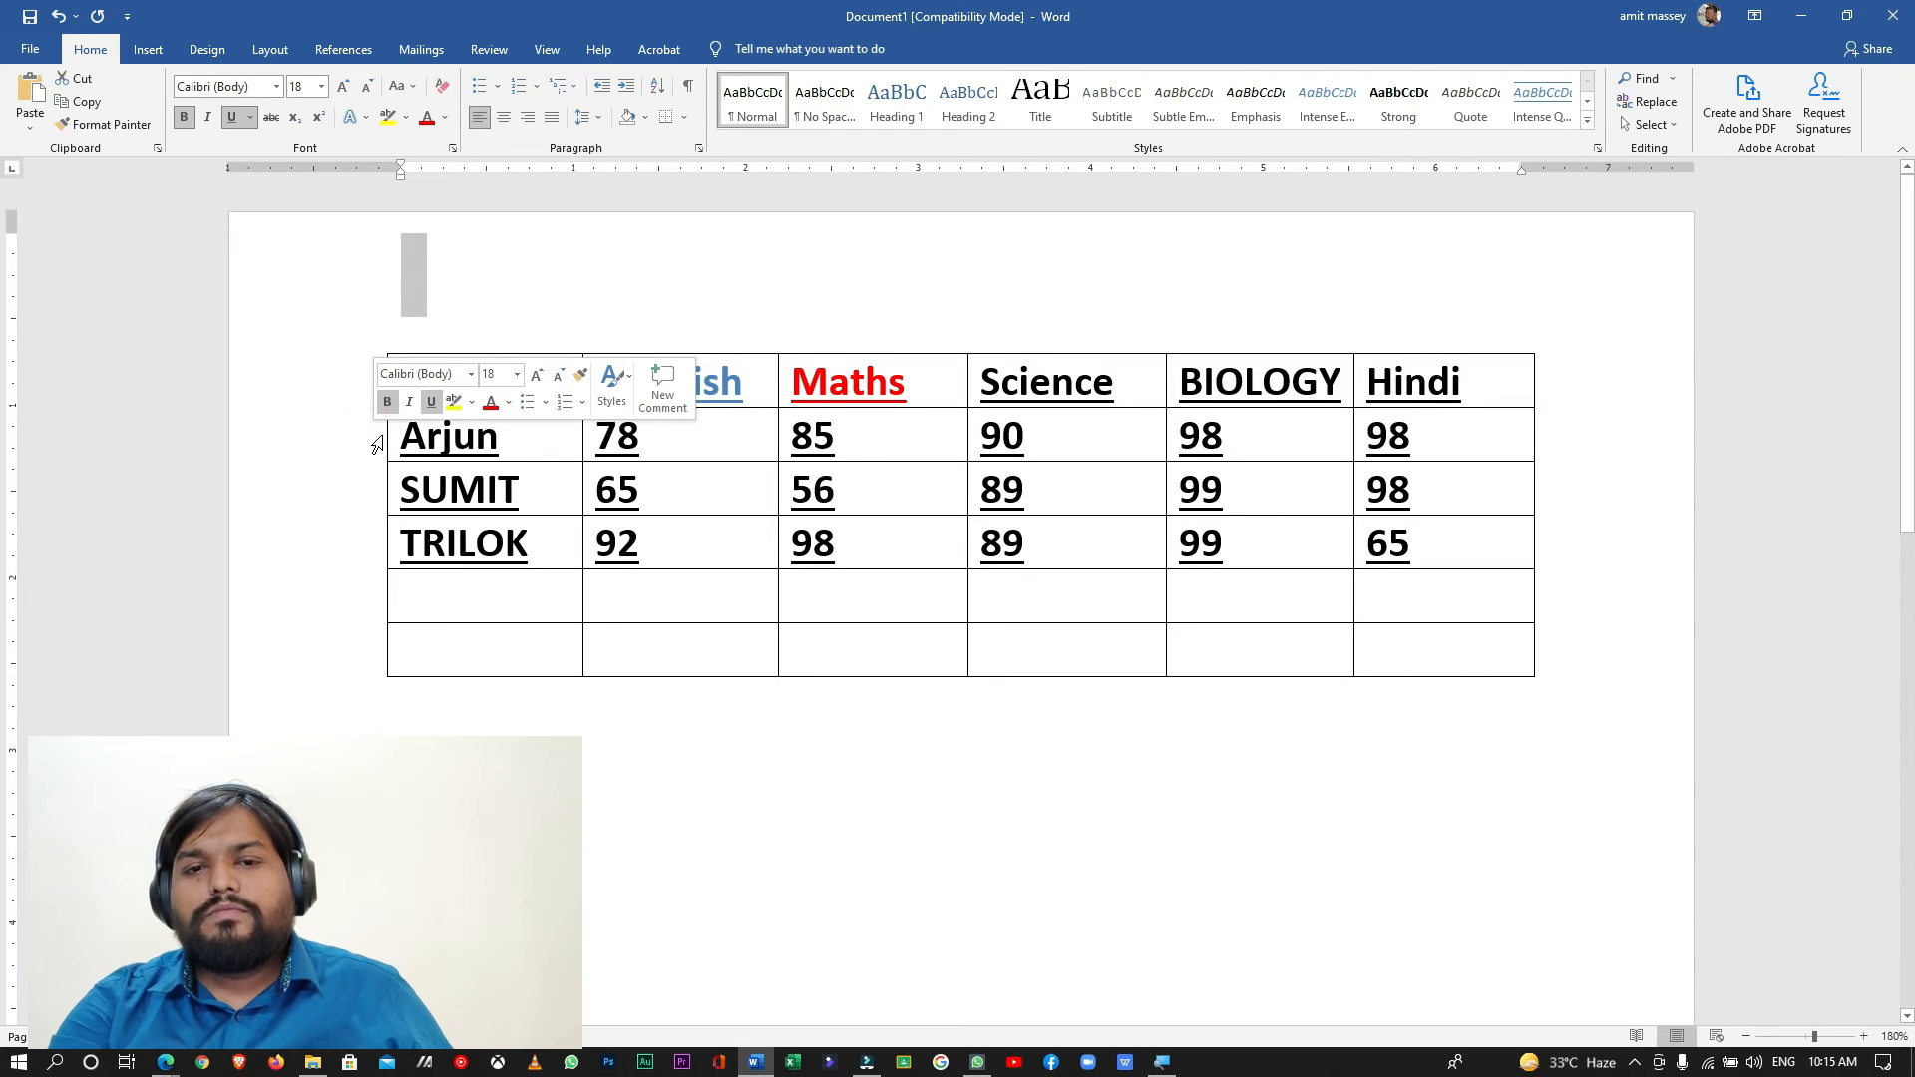
pyautogui.click(376, 439)
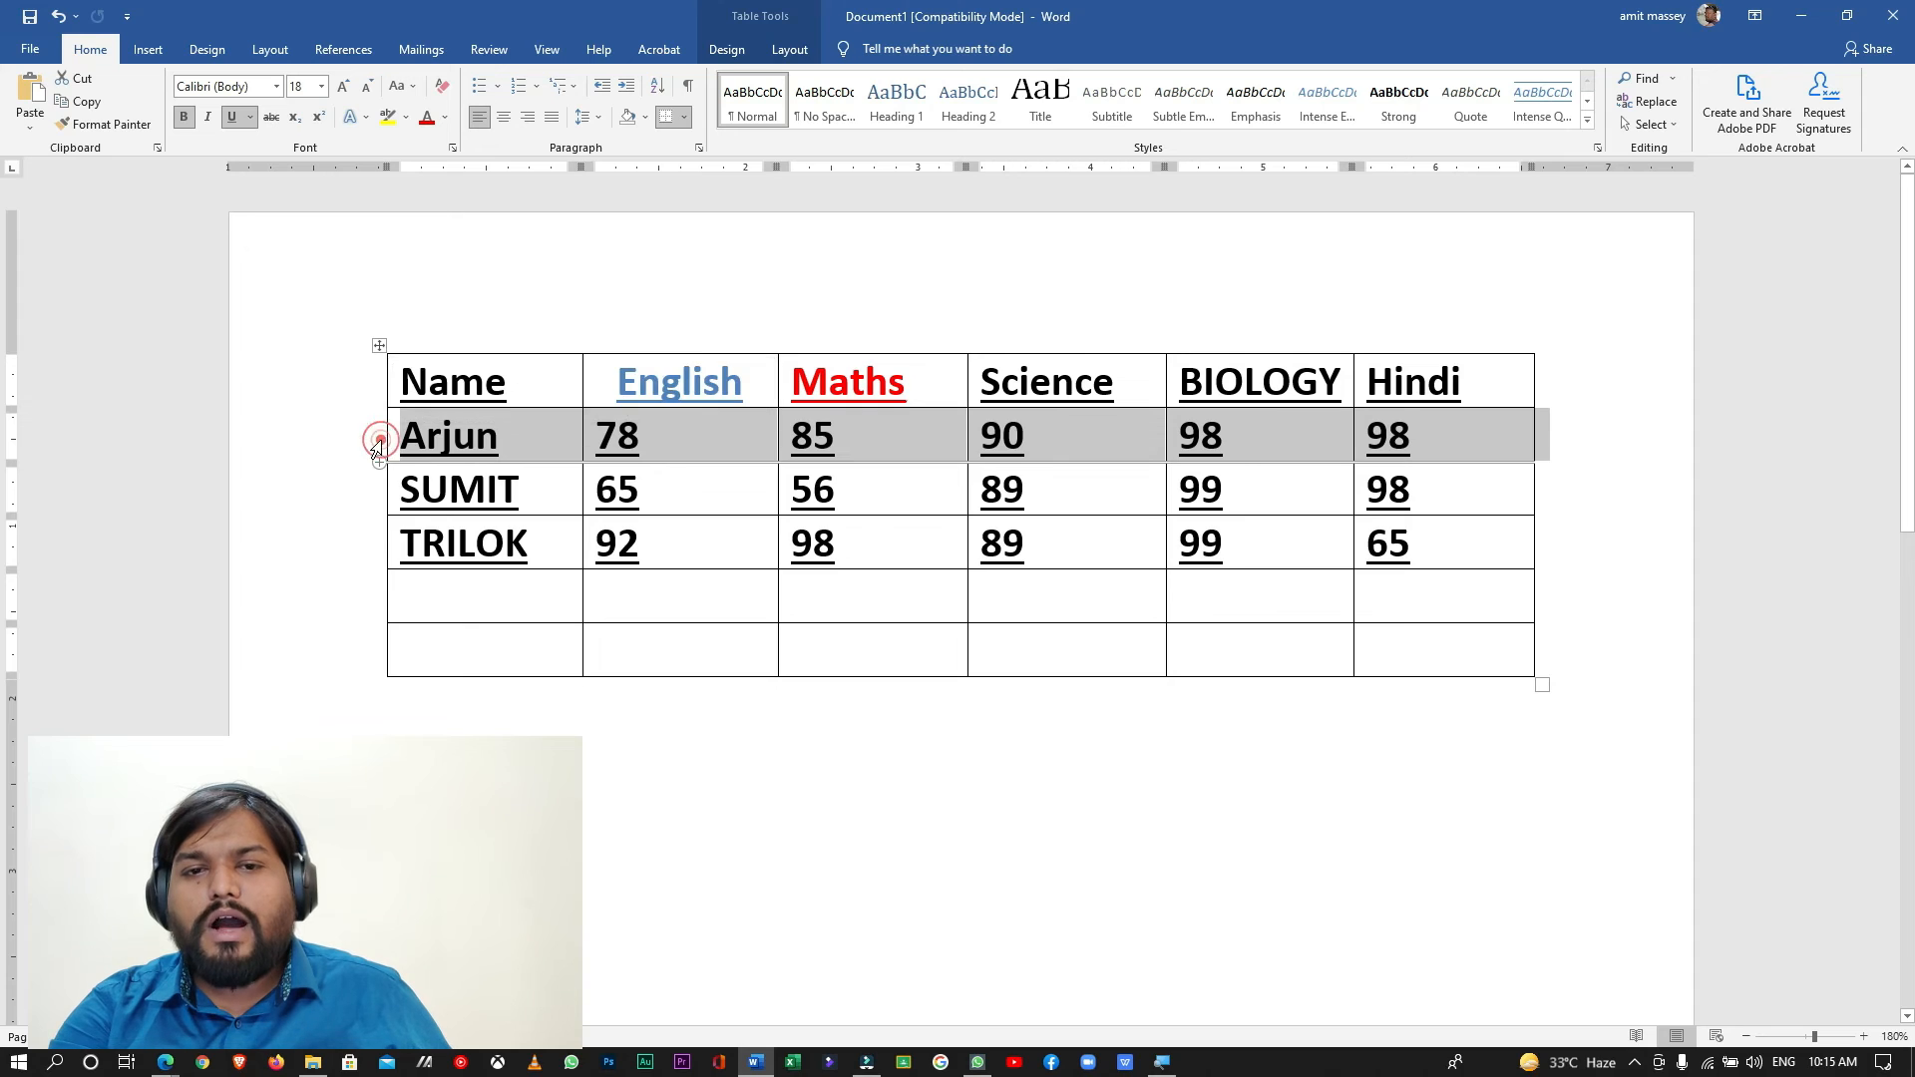
pyautogui.click(376, 493)
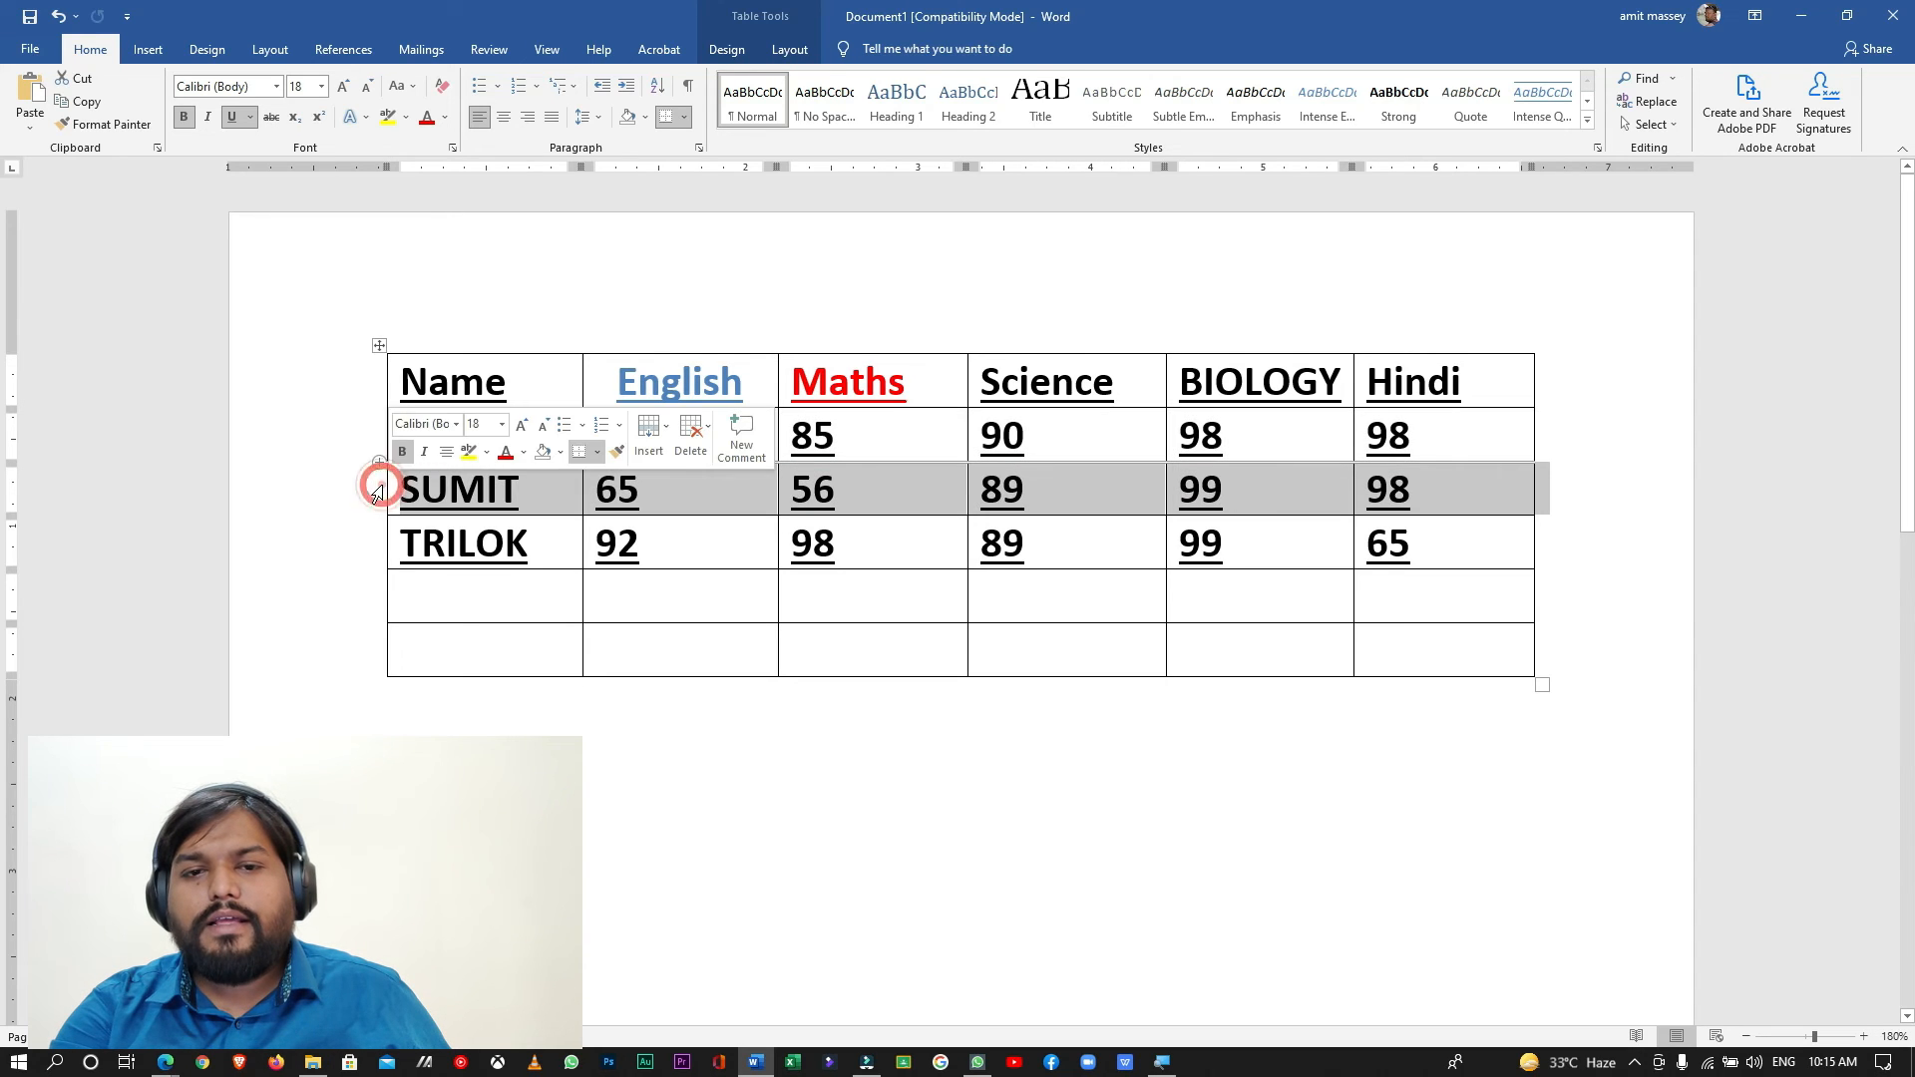
pyautogui.keyDown('shift'); pyautogui.click(379, 547); pyautogui.keyUp('shift')
pyautogui.click(379, 547)
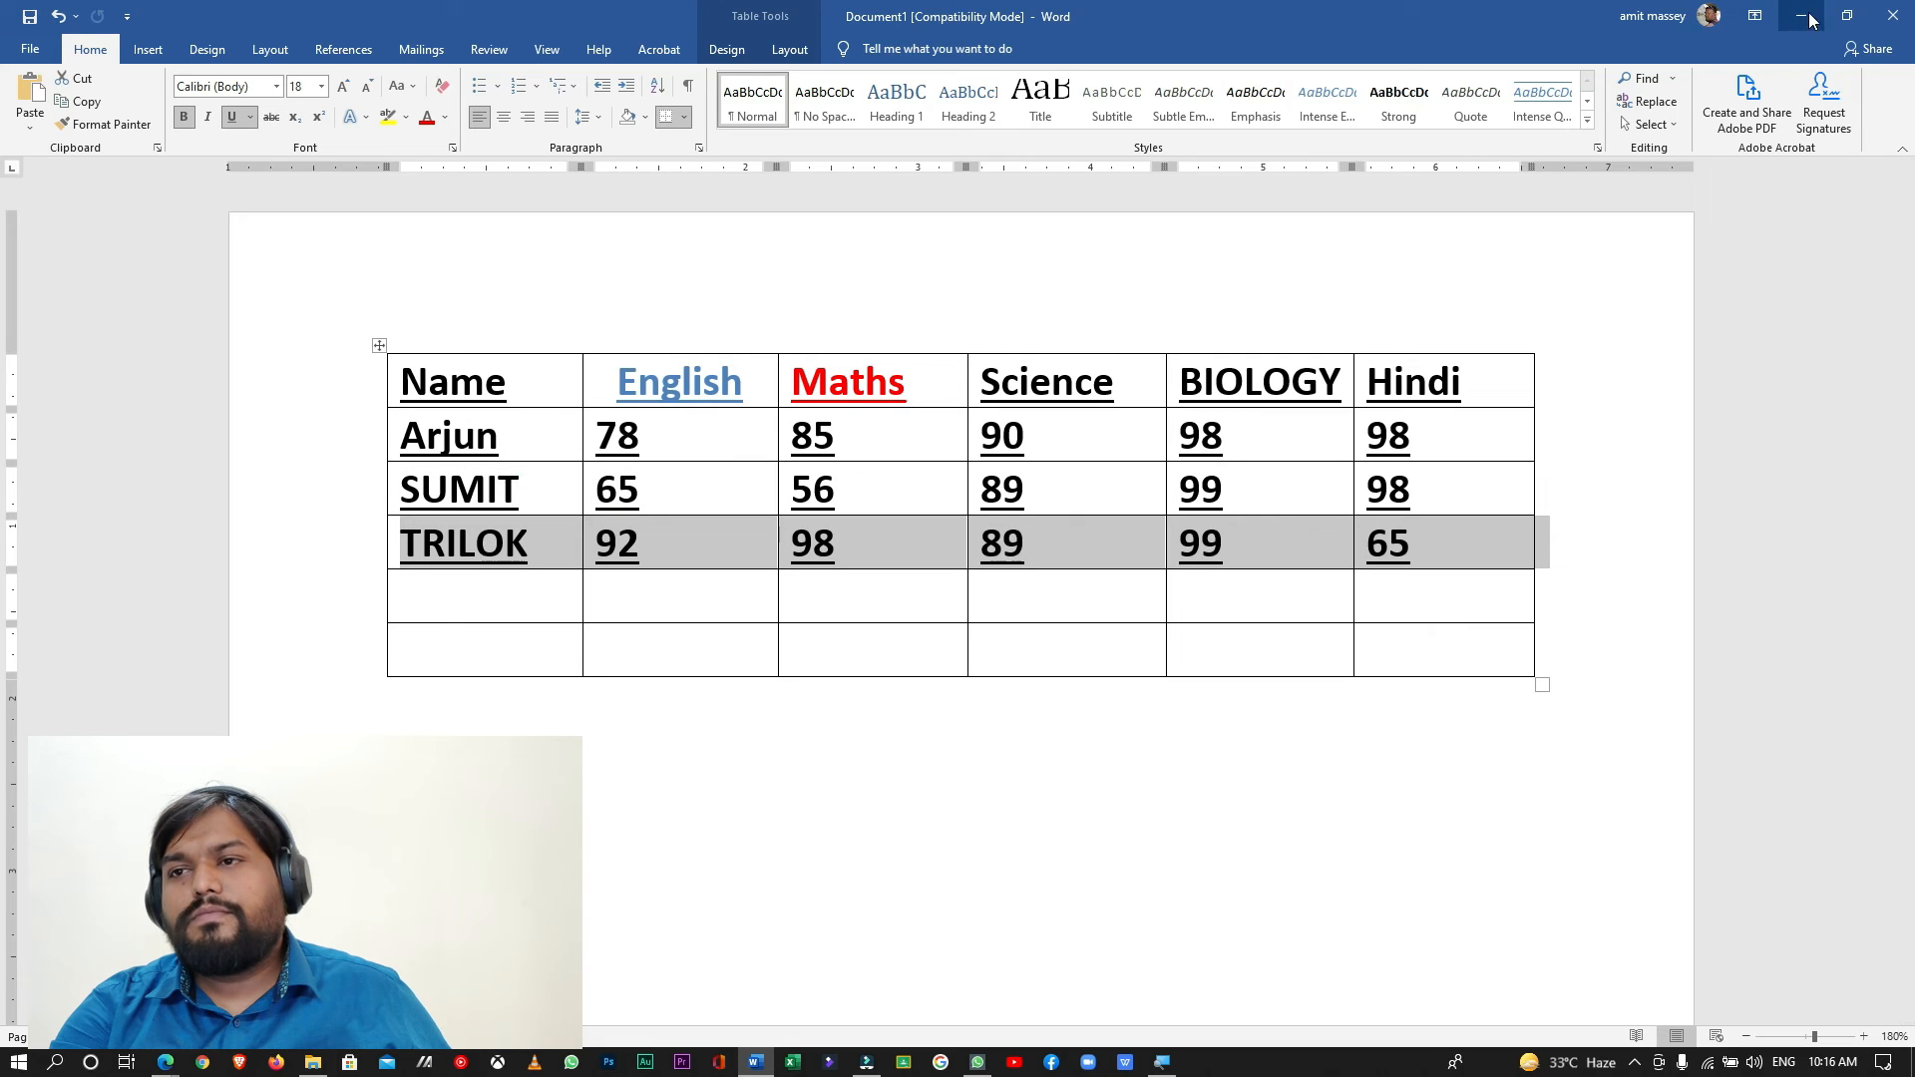
# - Change the Name header's text color to red
pyautogui.click(526, 382)
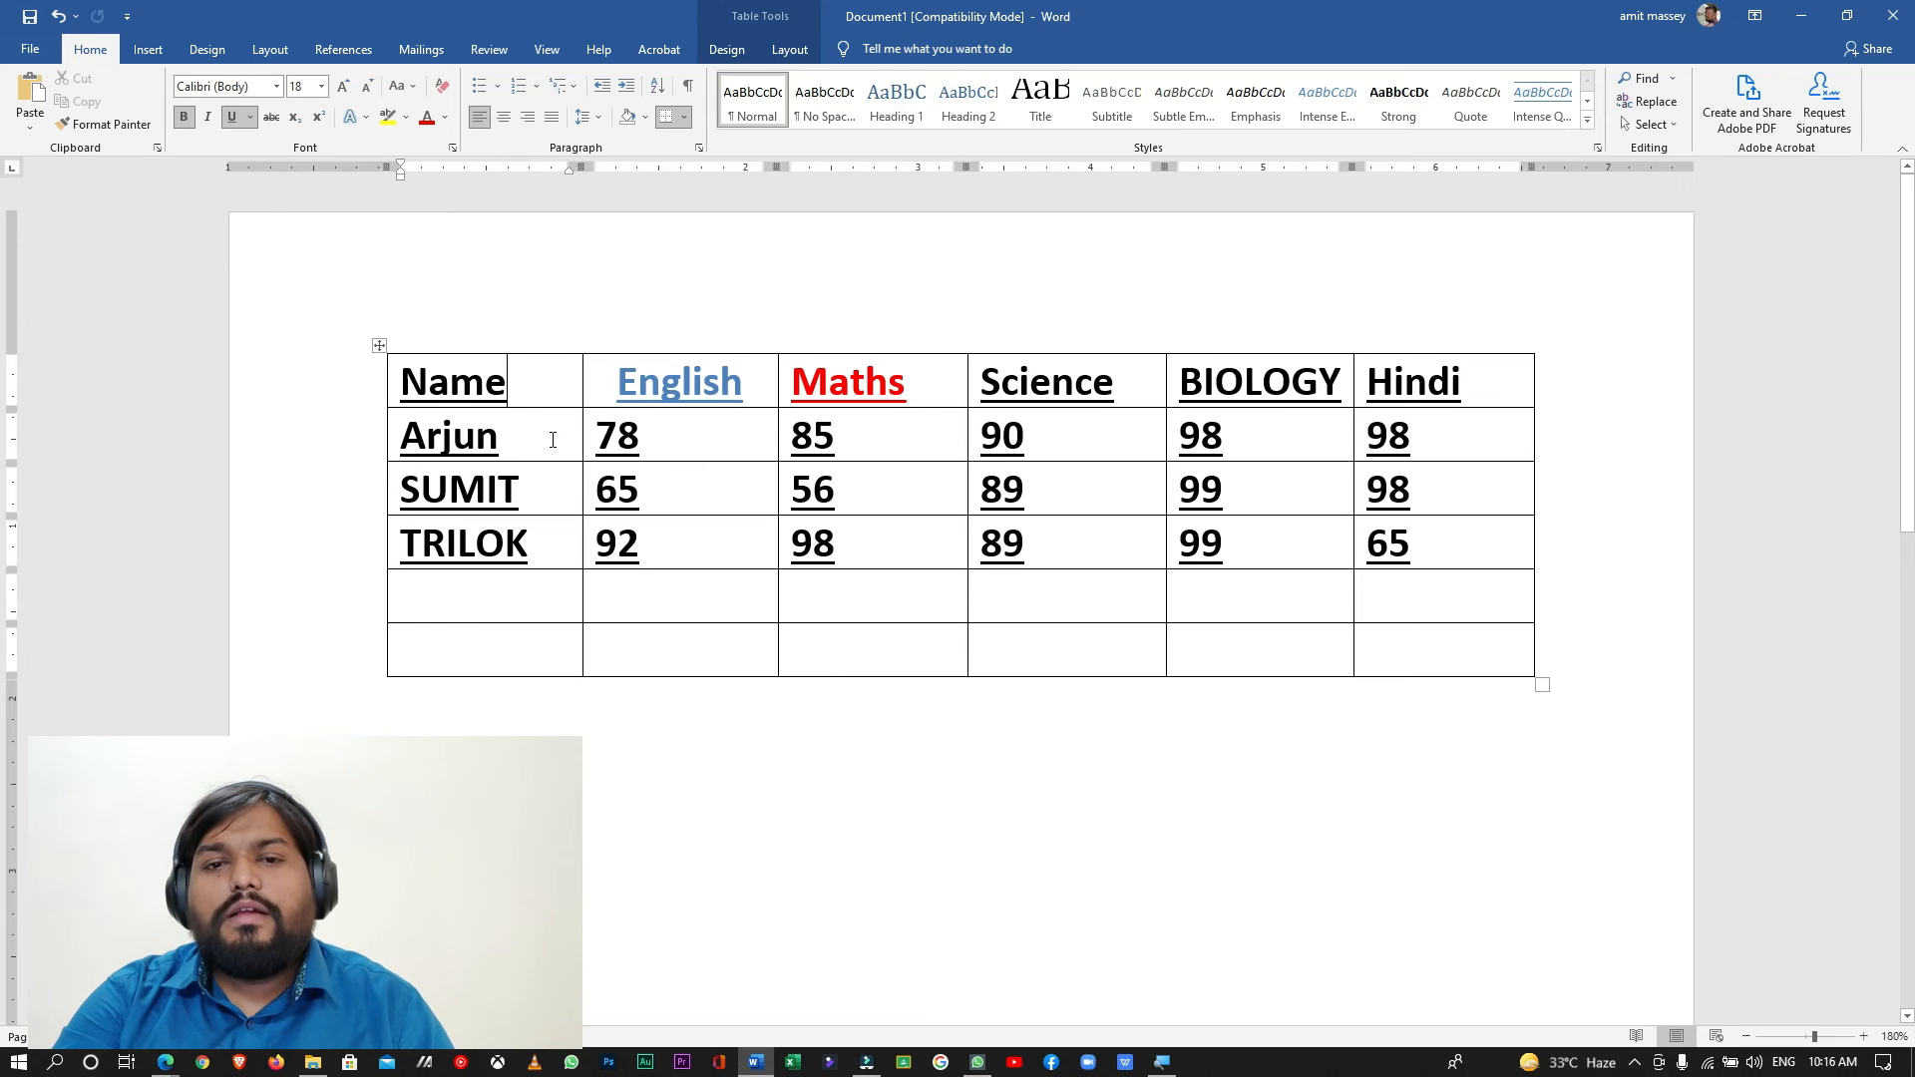
pyautogui.click(534, 378)
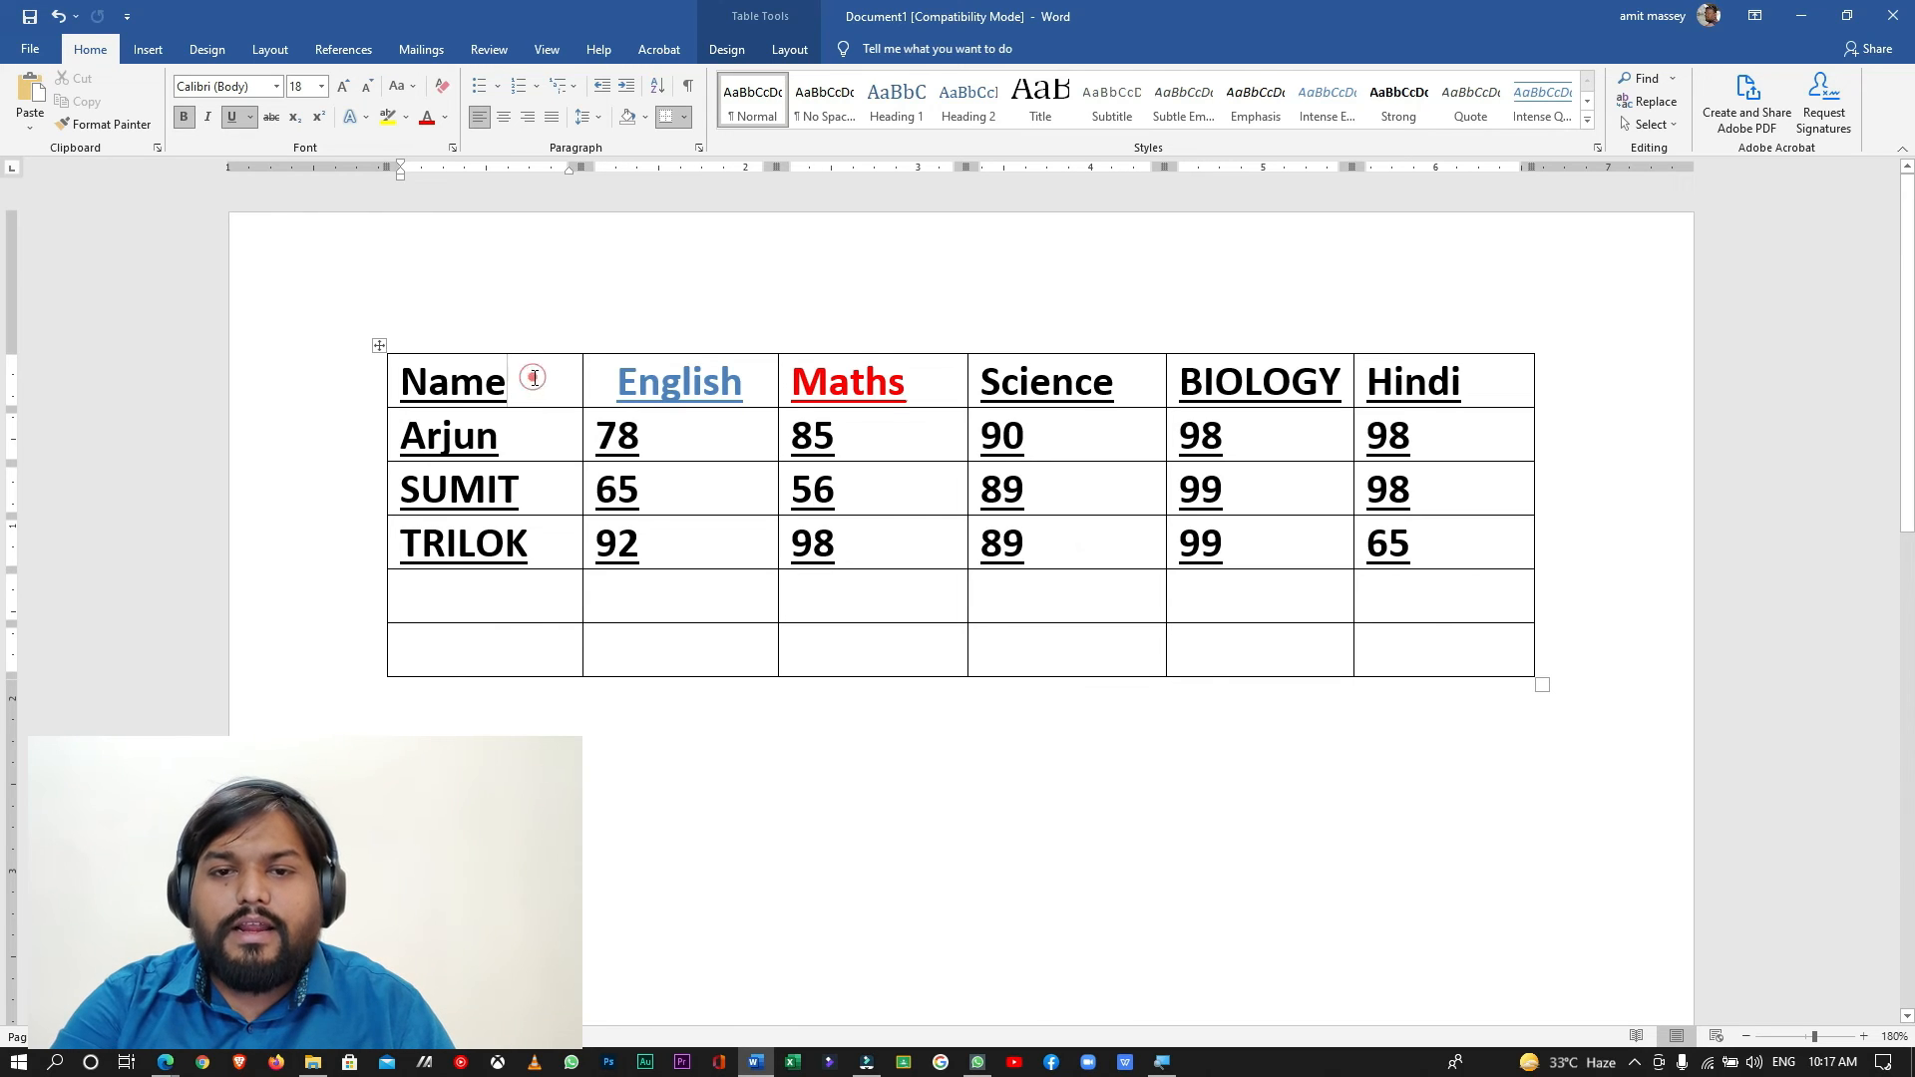
pyautogui.tripleClick(535, 378)
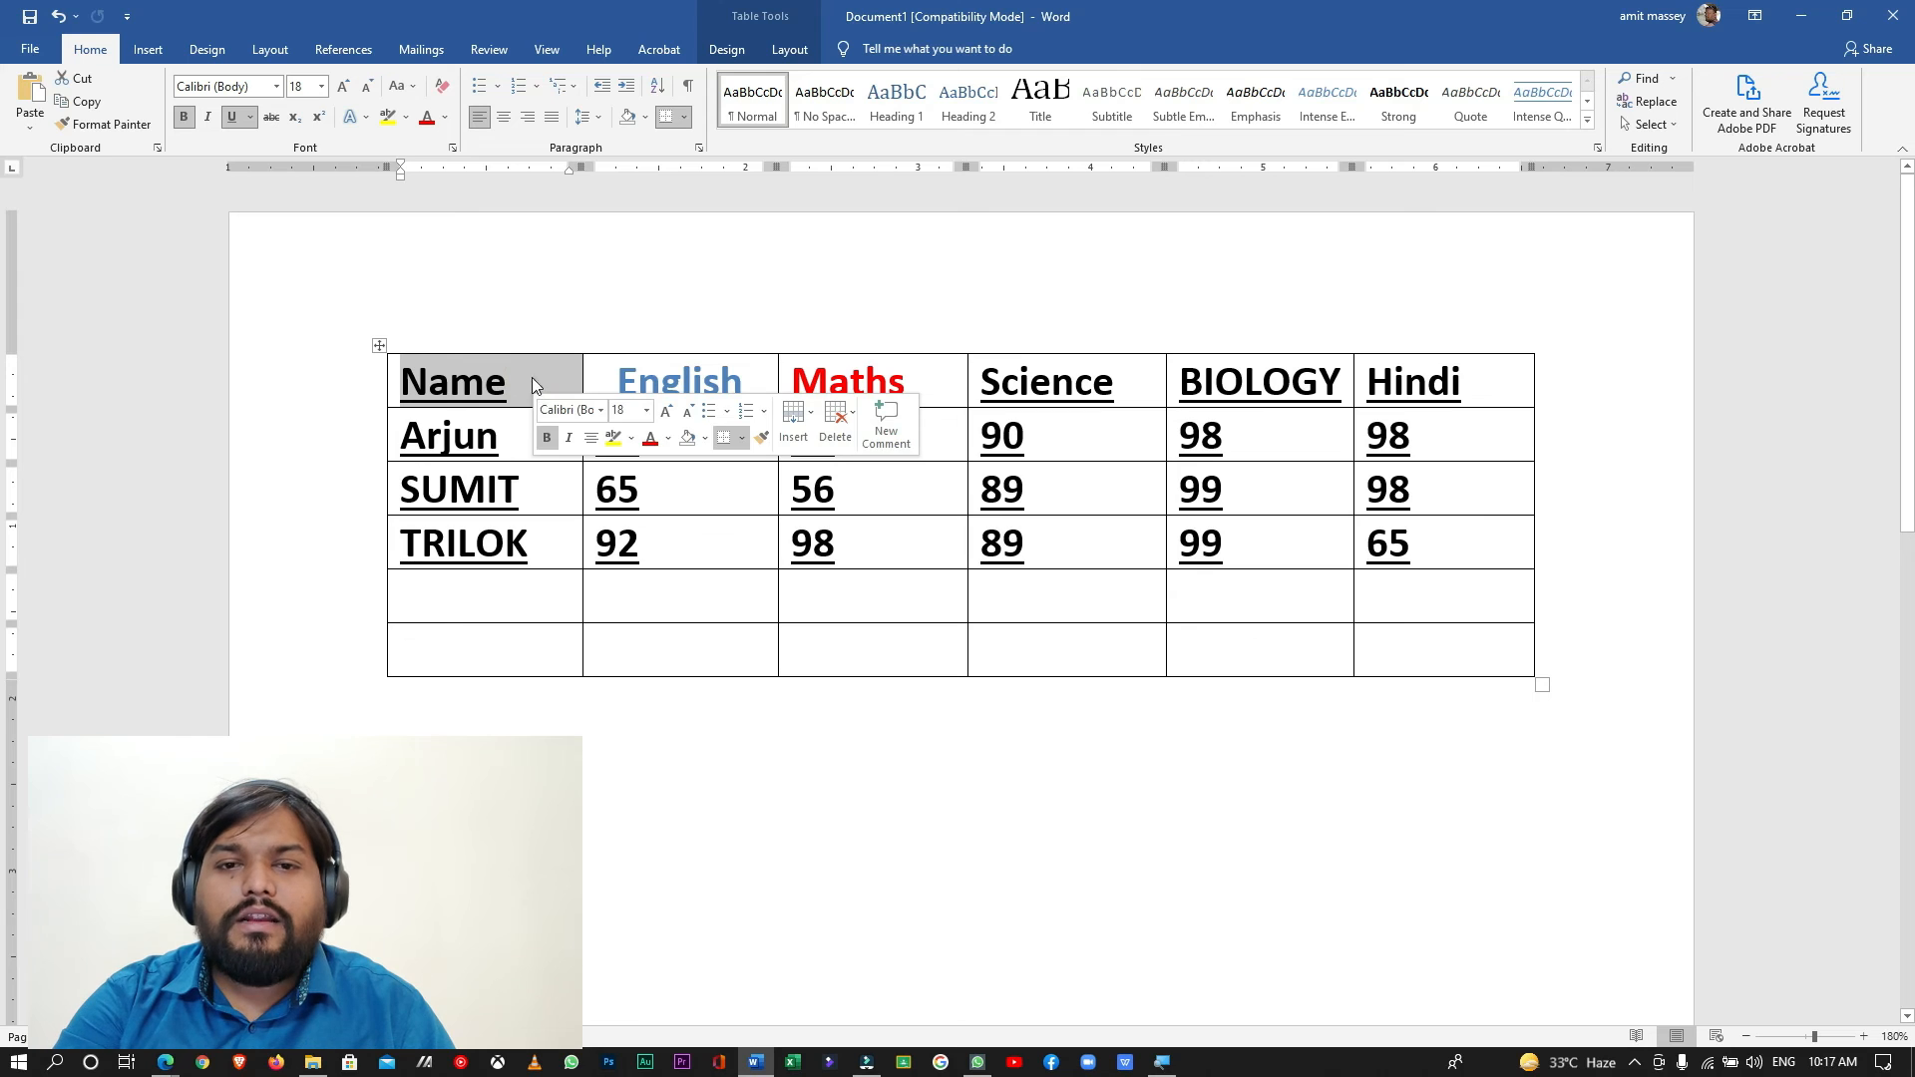
pyautogui.click(651, 441)
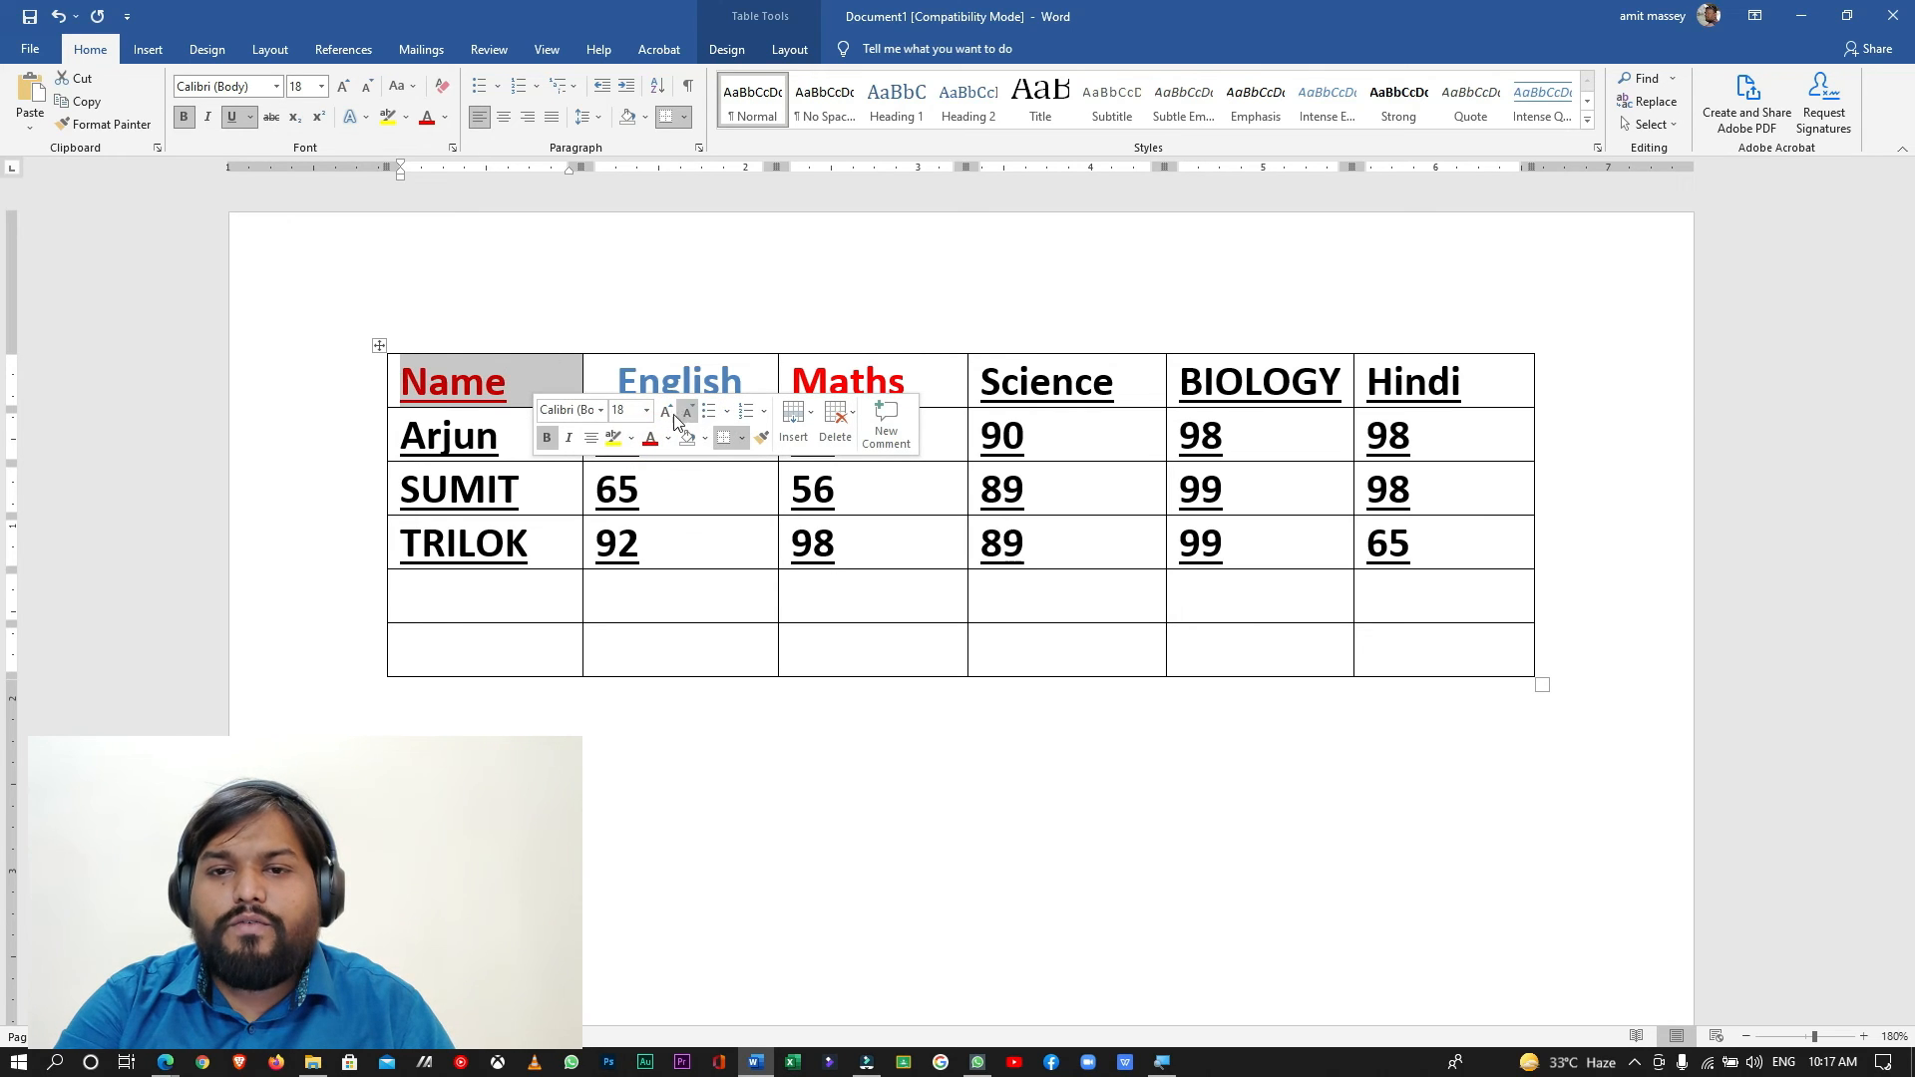
# - Shade the Name header cell with a blue theme color
pyautogui.click(690, 413)
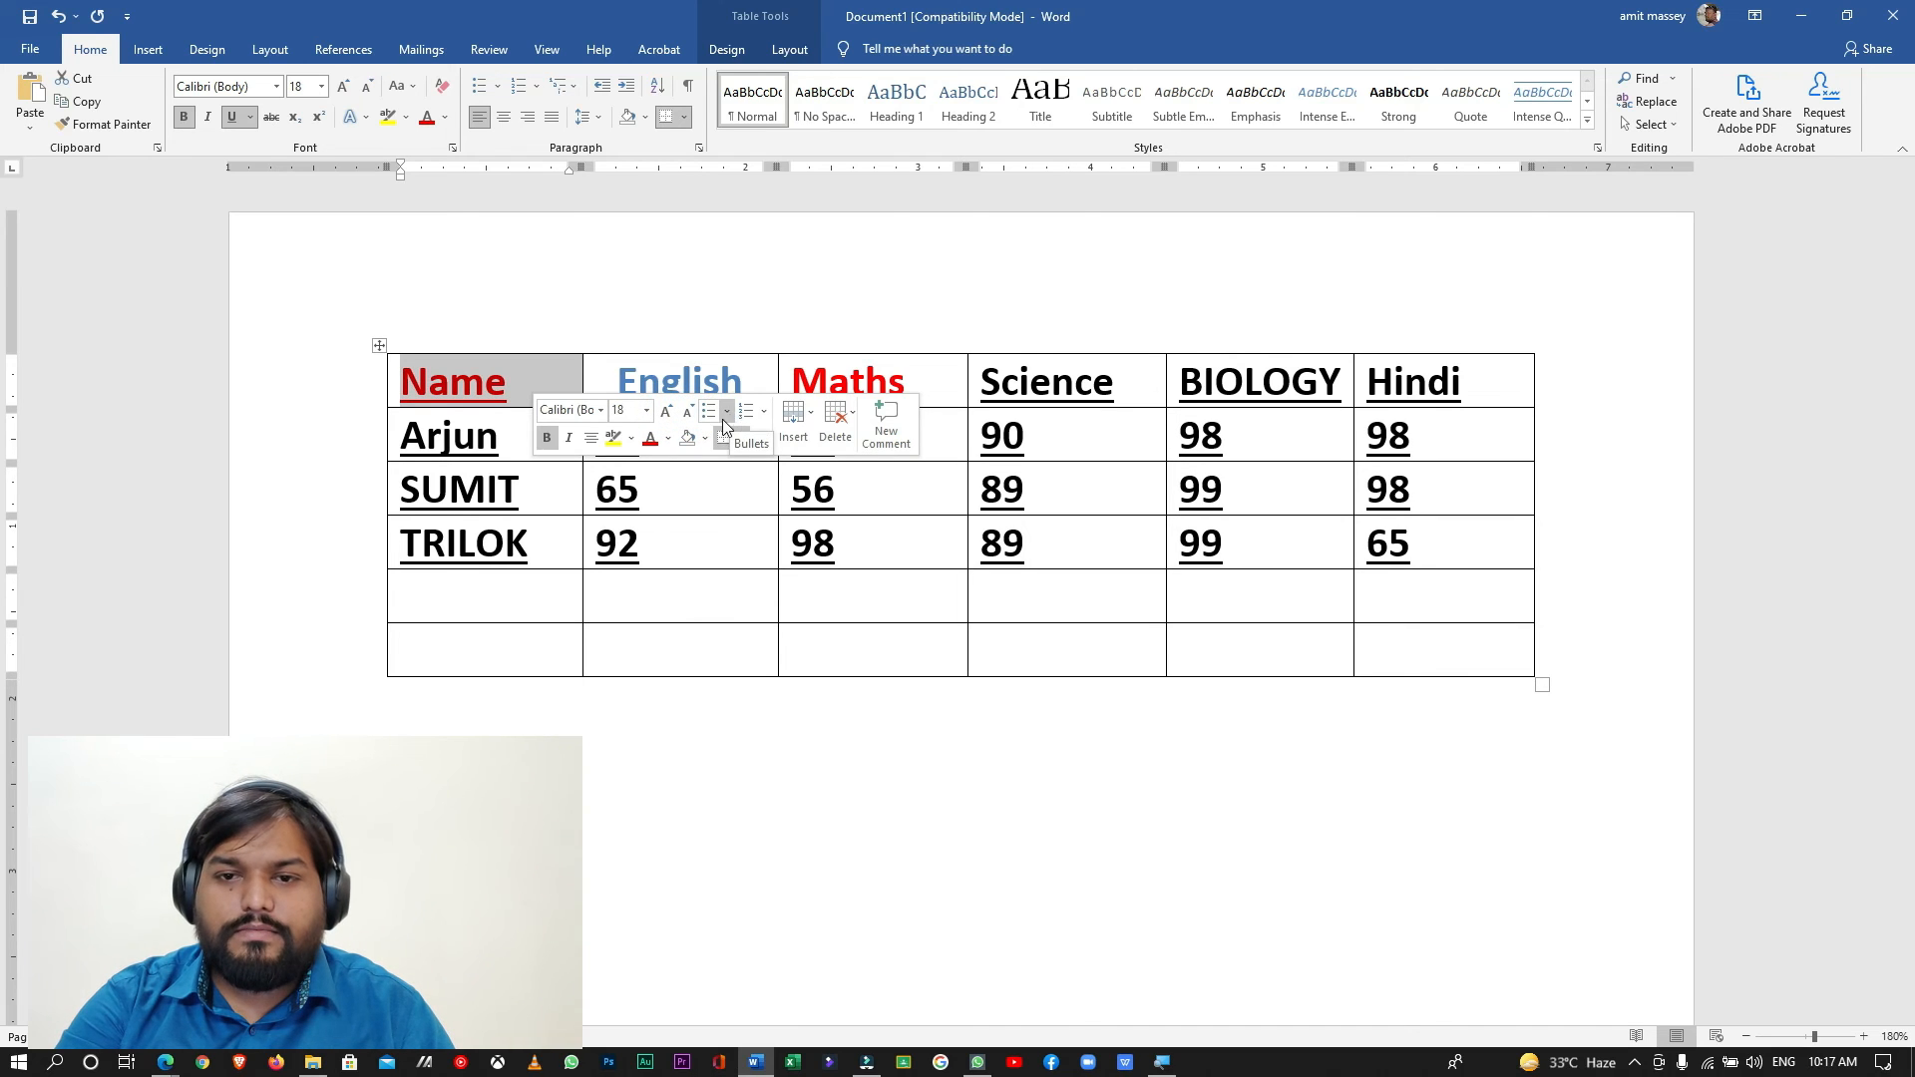
pyautogui.click(688, 440)
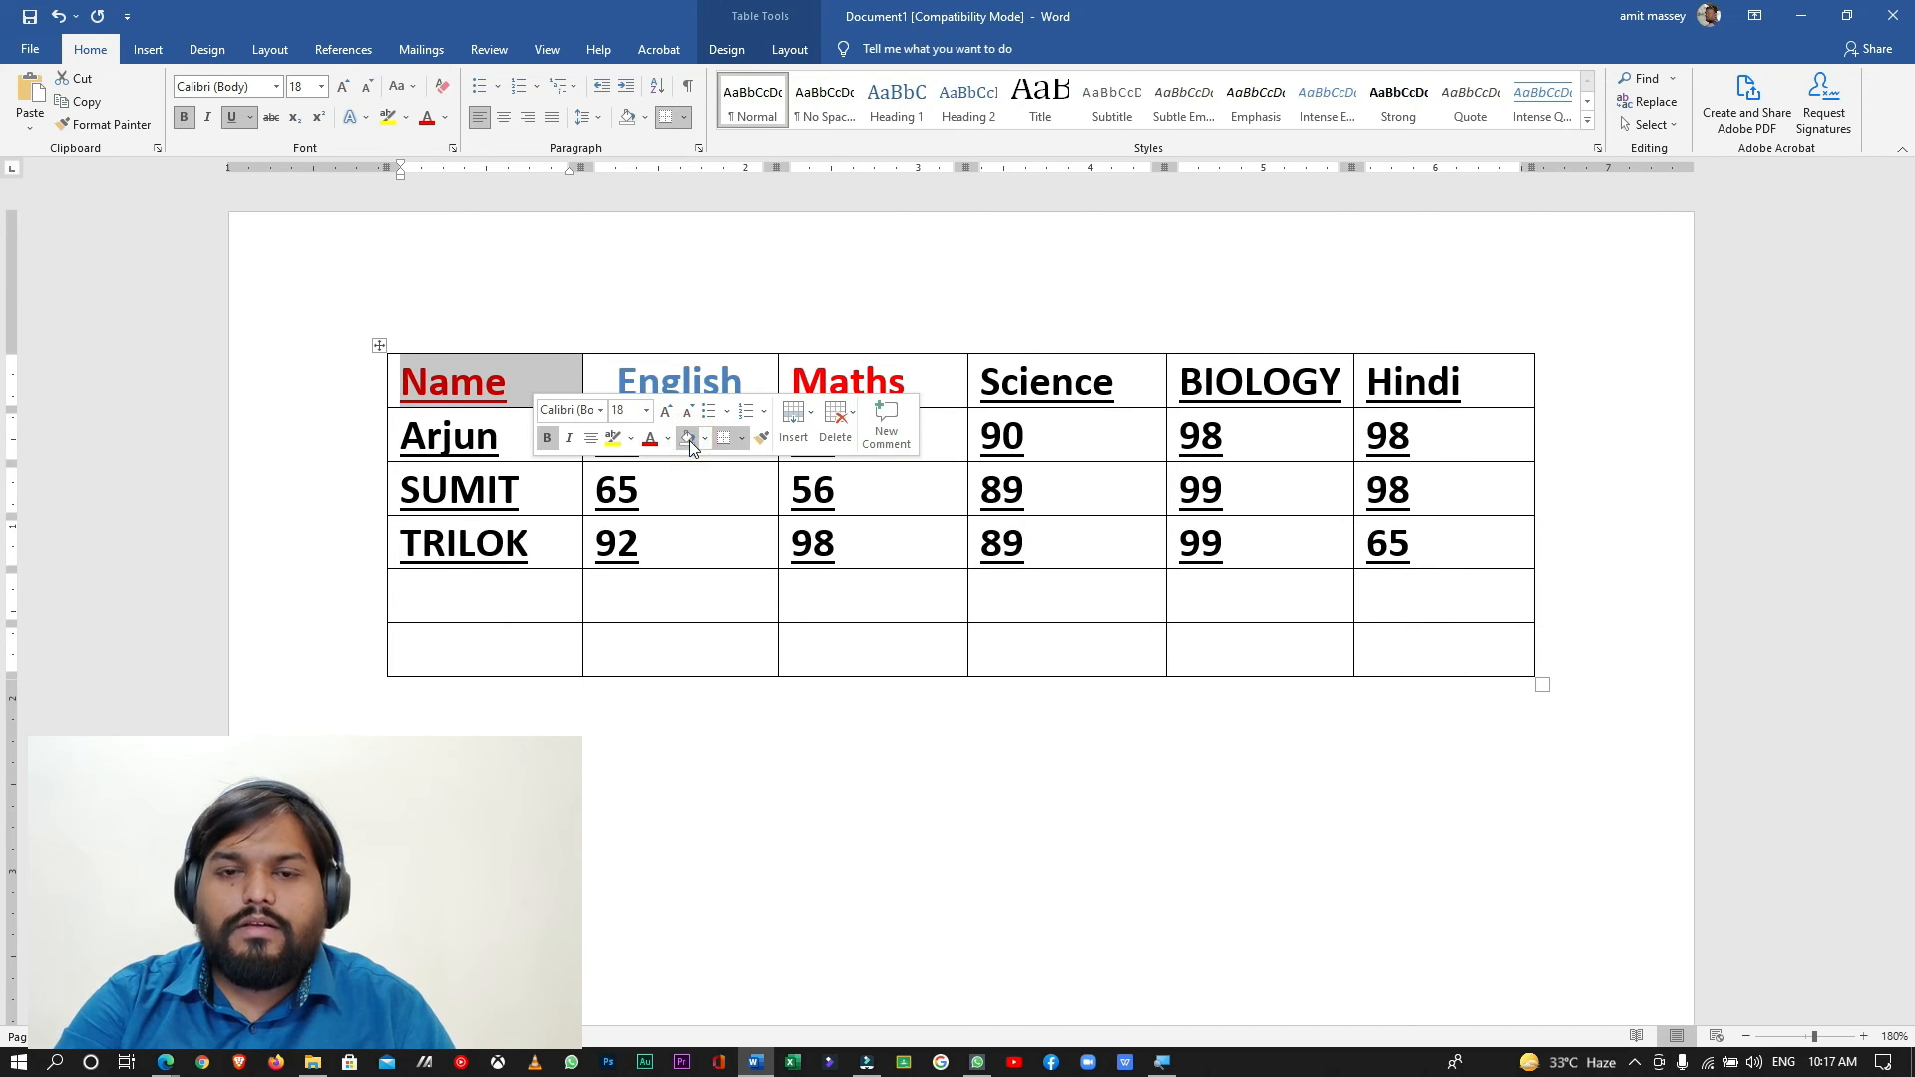
pyautogui.click(708, 442)
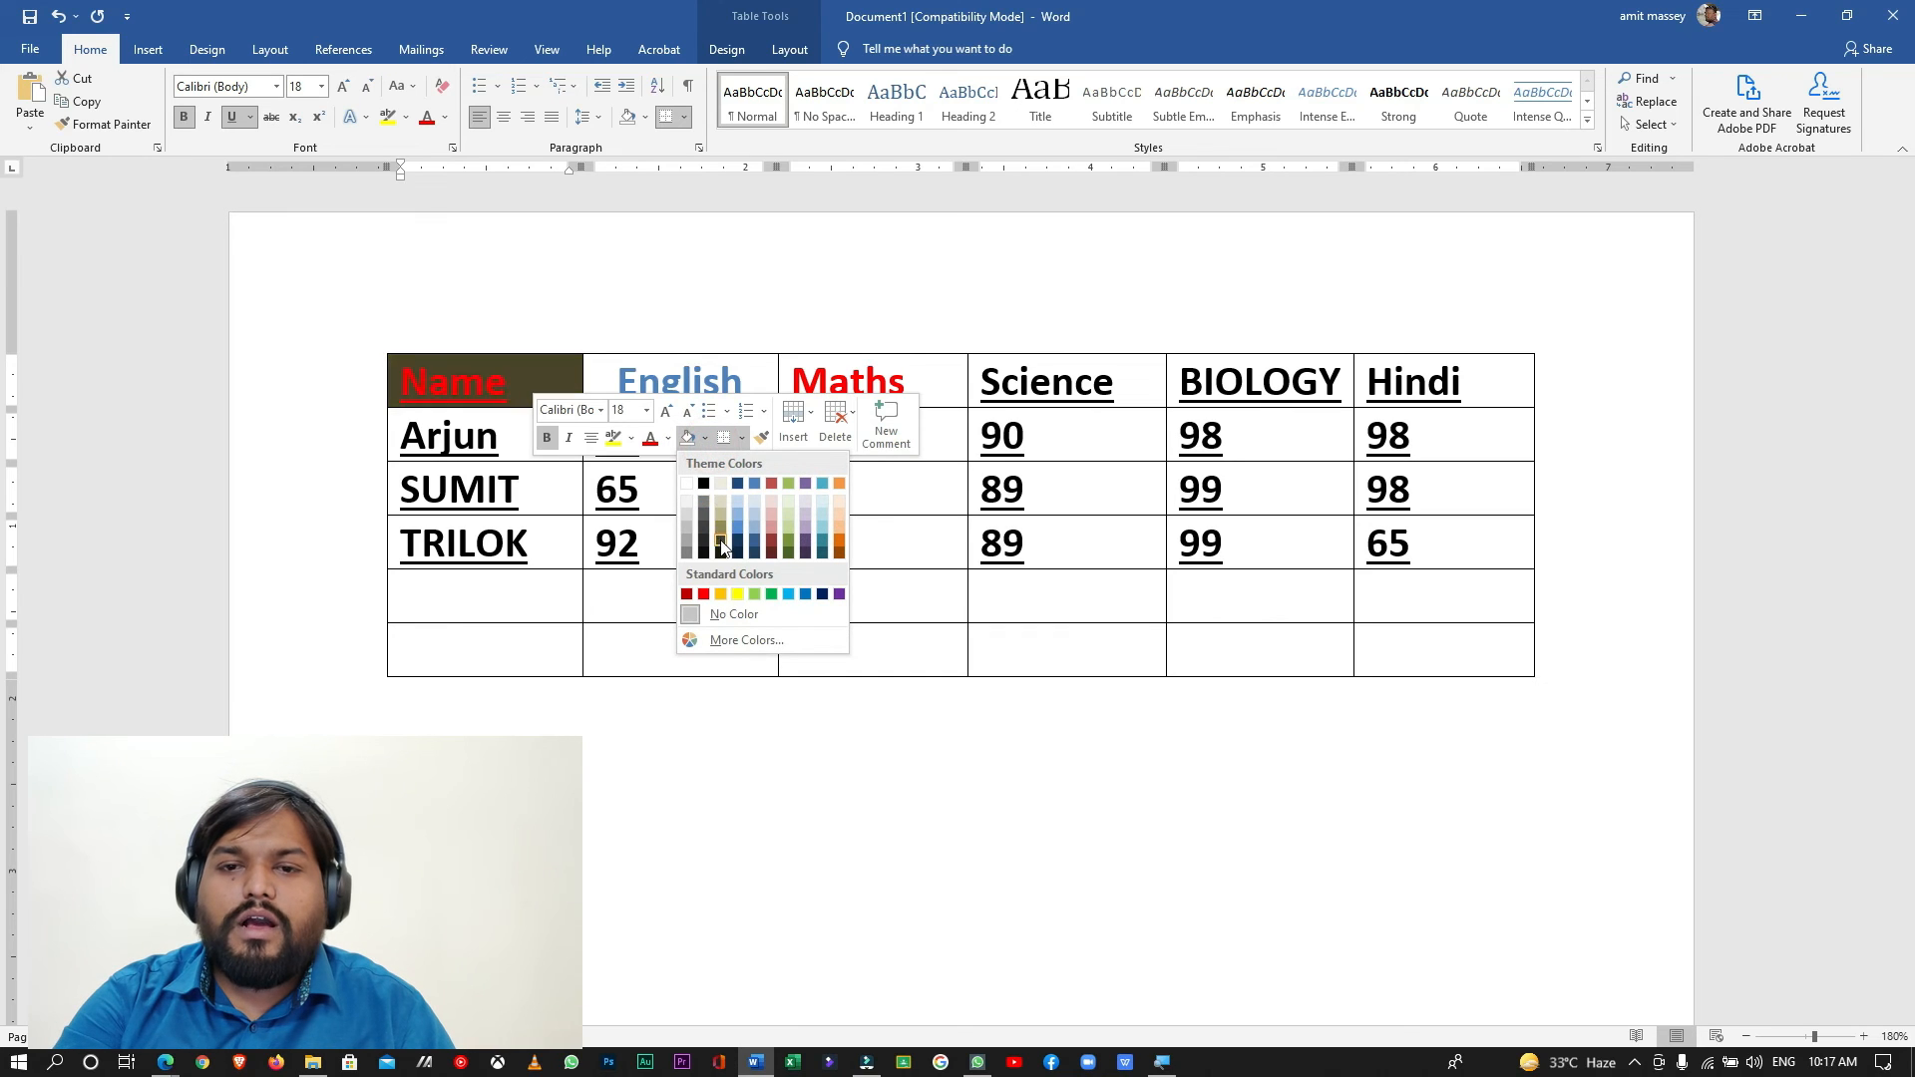
pyautogui.click(753, 527)
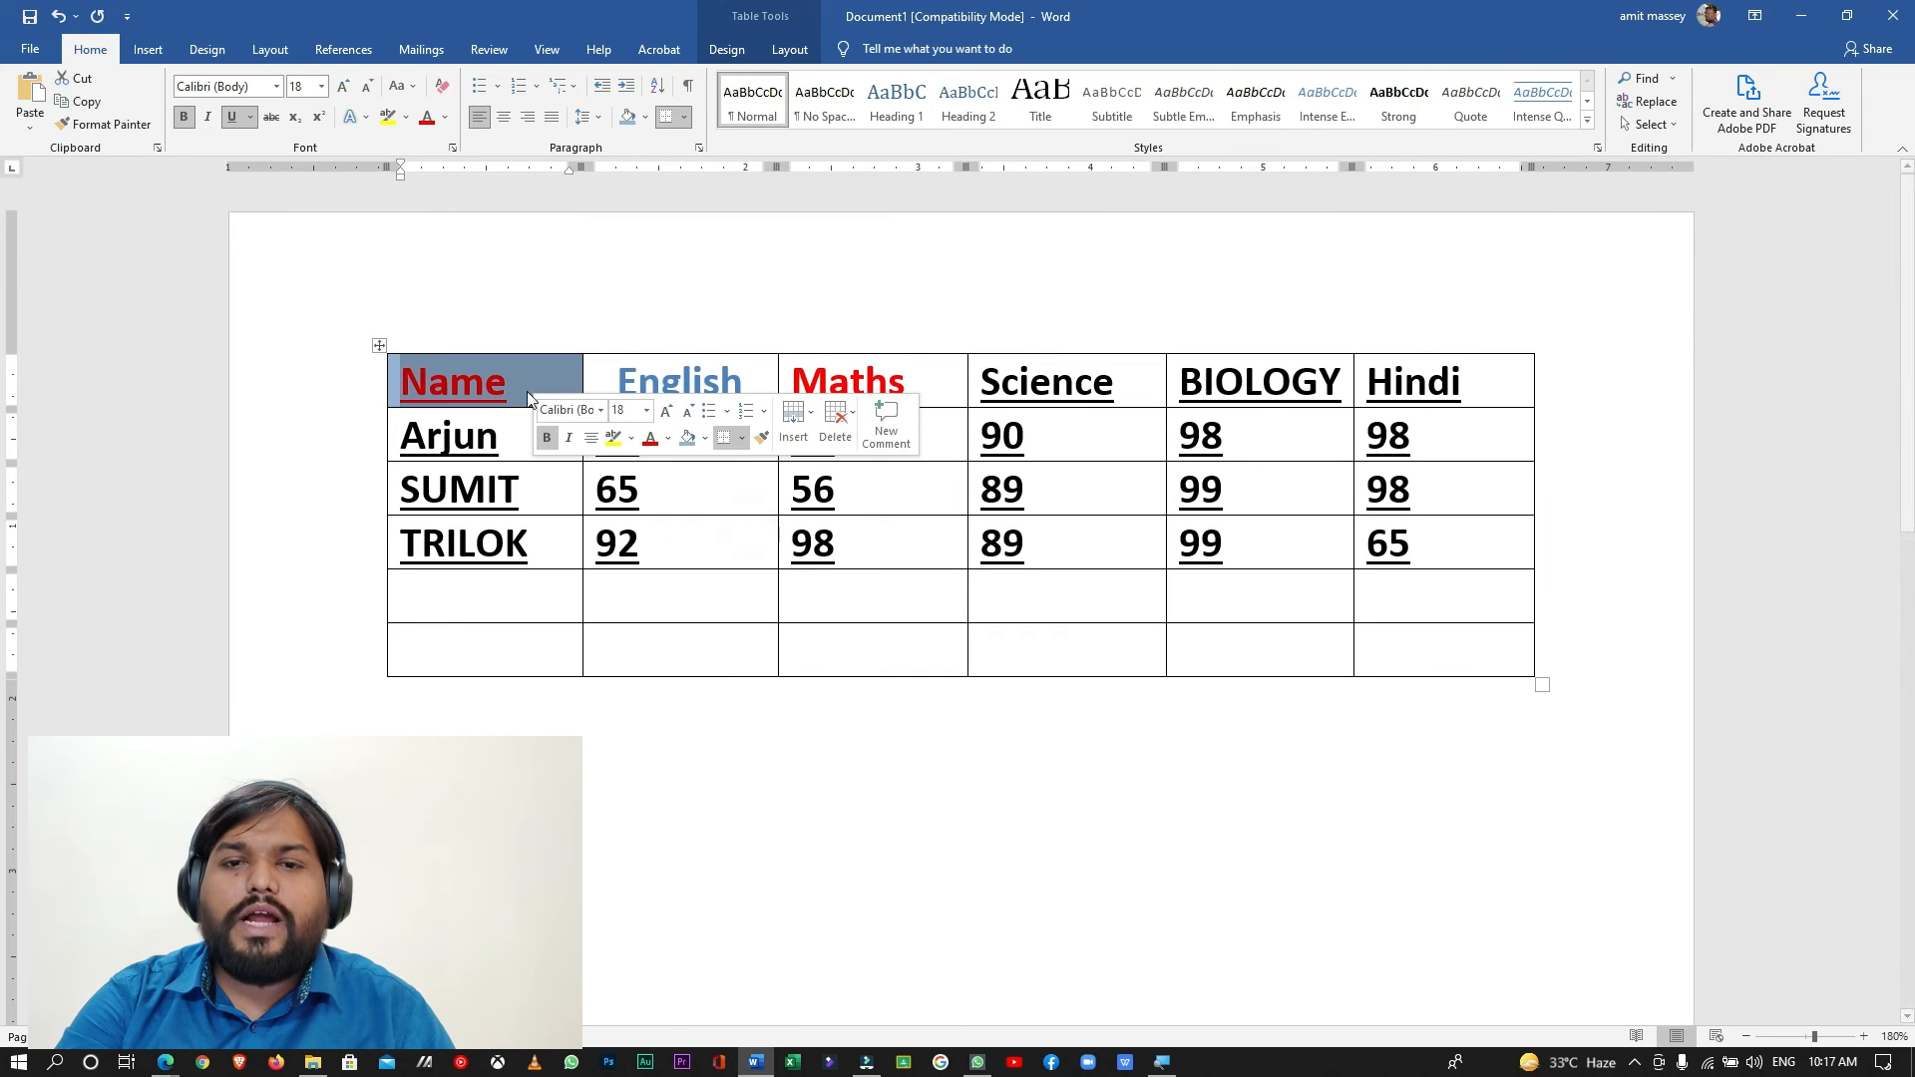
# - Deselect the Name header cell and select the entire English column of the marks table
pyautogui.click(507, 443)
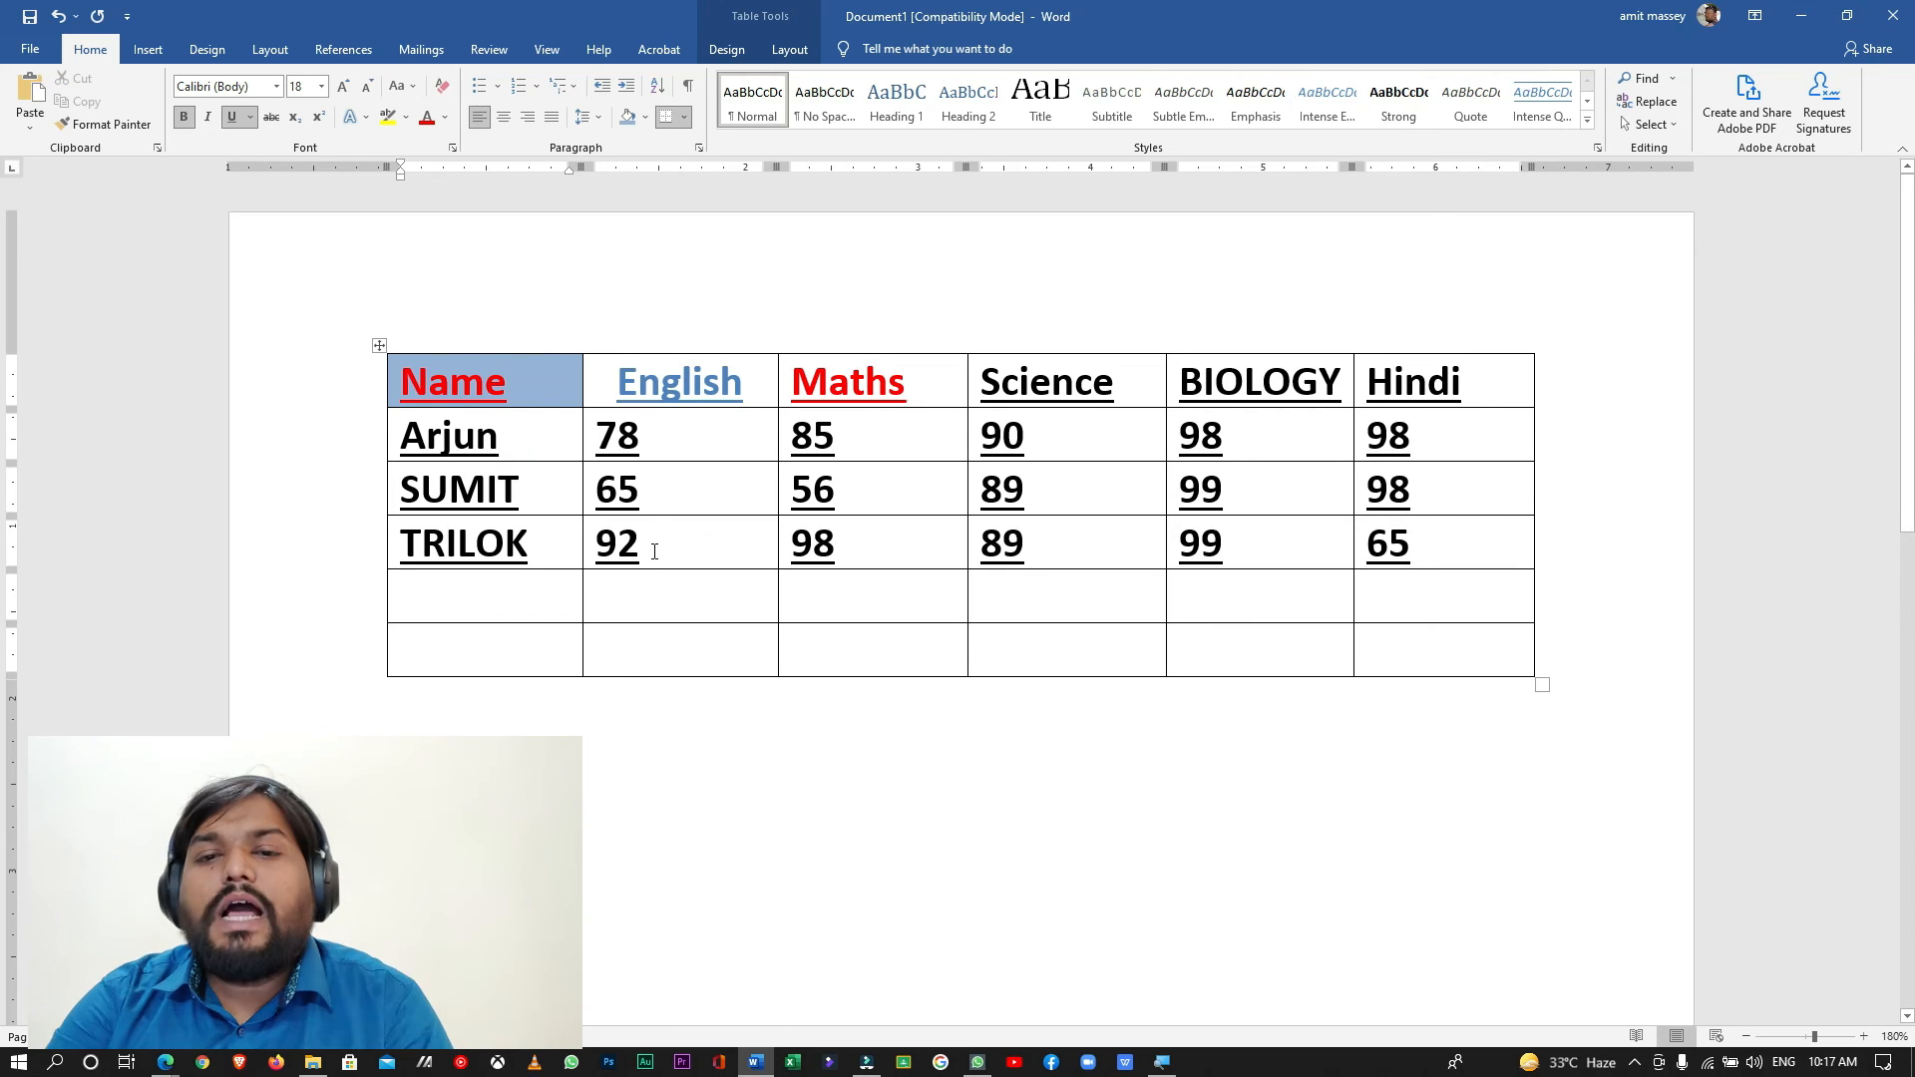
pyautogui.click(683, 349)
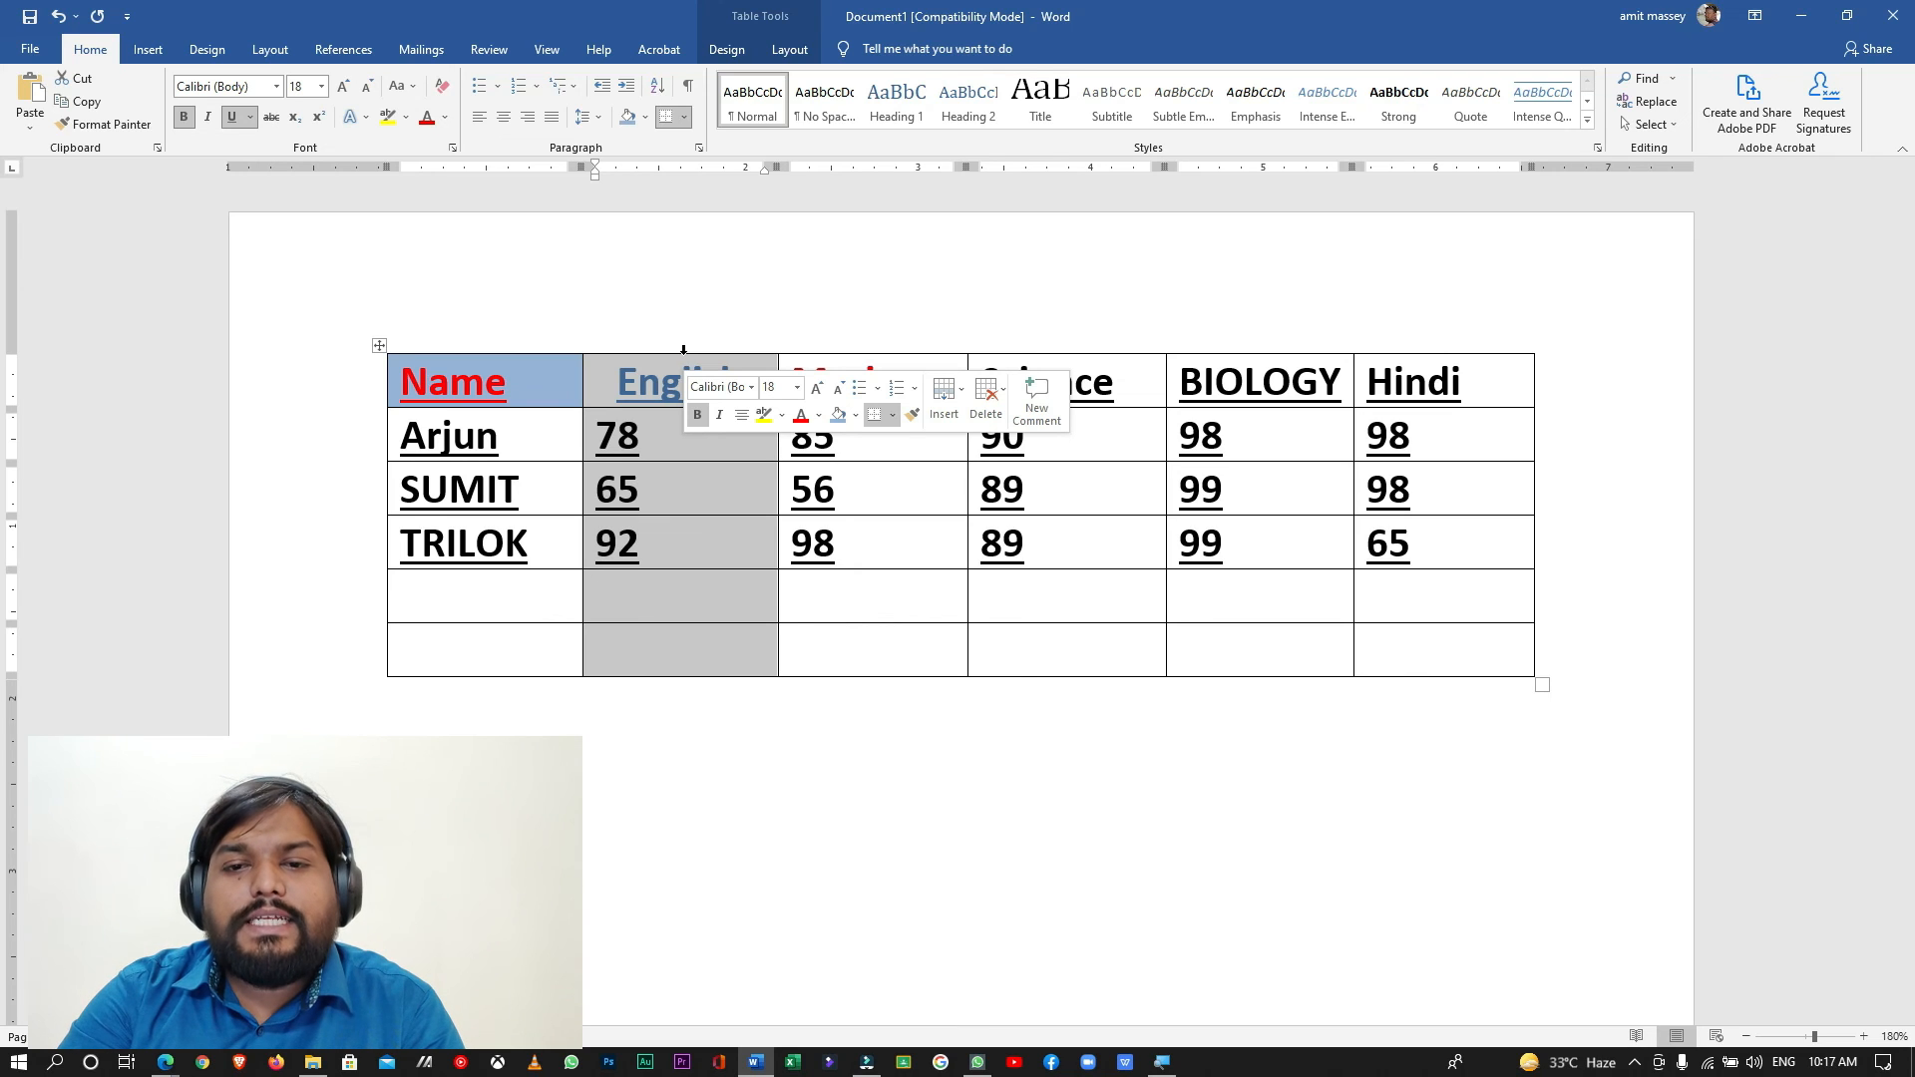
# - Change the text color of the whole third student row to a light green theme color
pyautogui.click(371, 542)
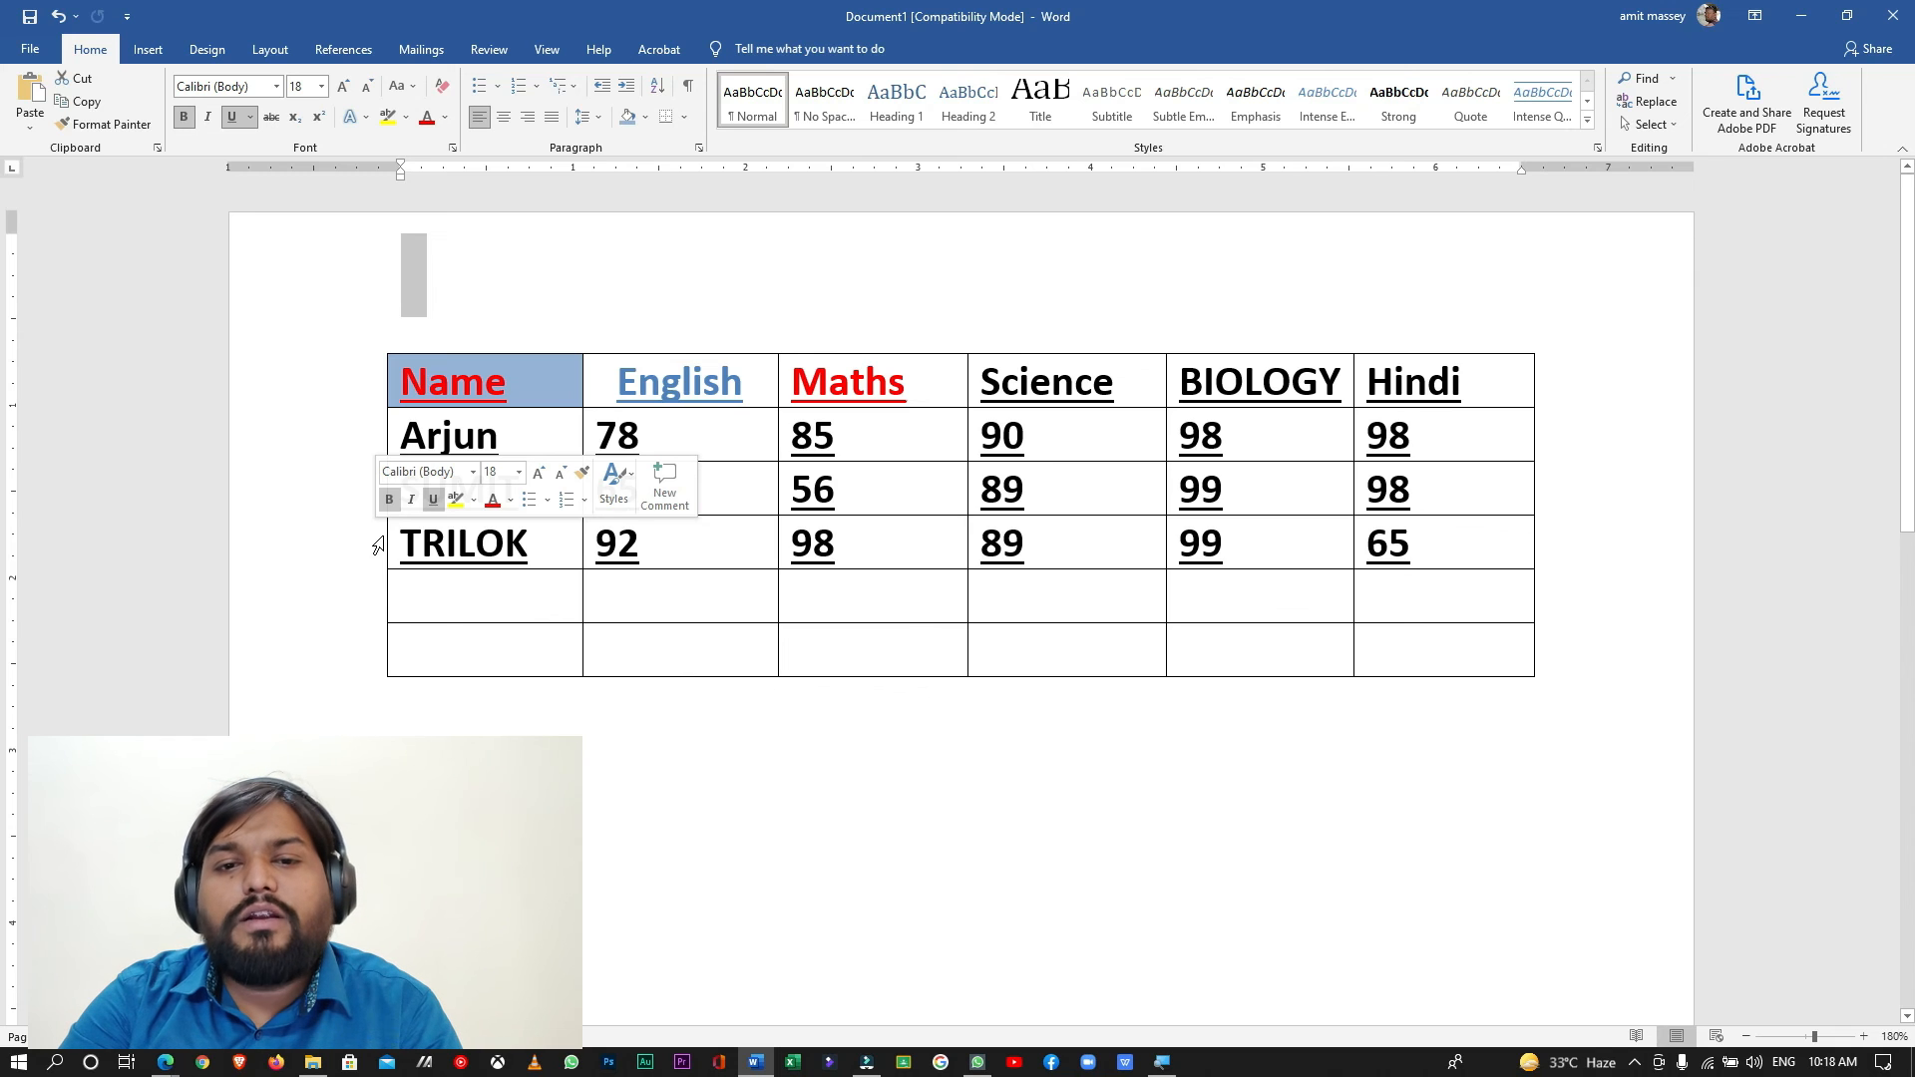
pyautogui.click(378, 544)
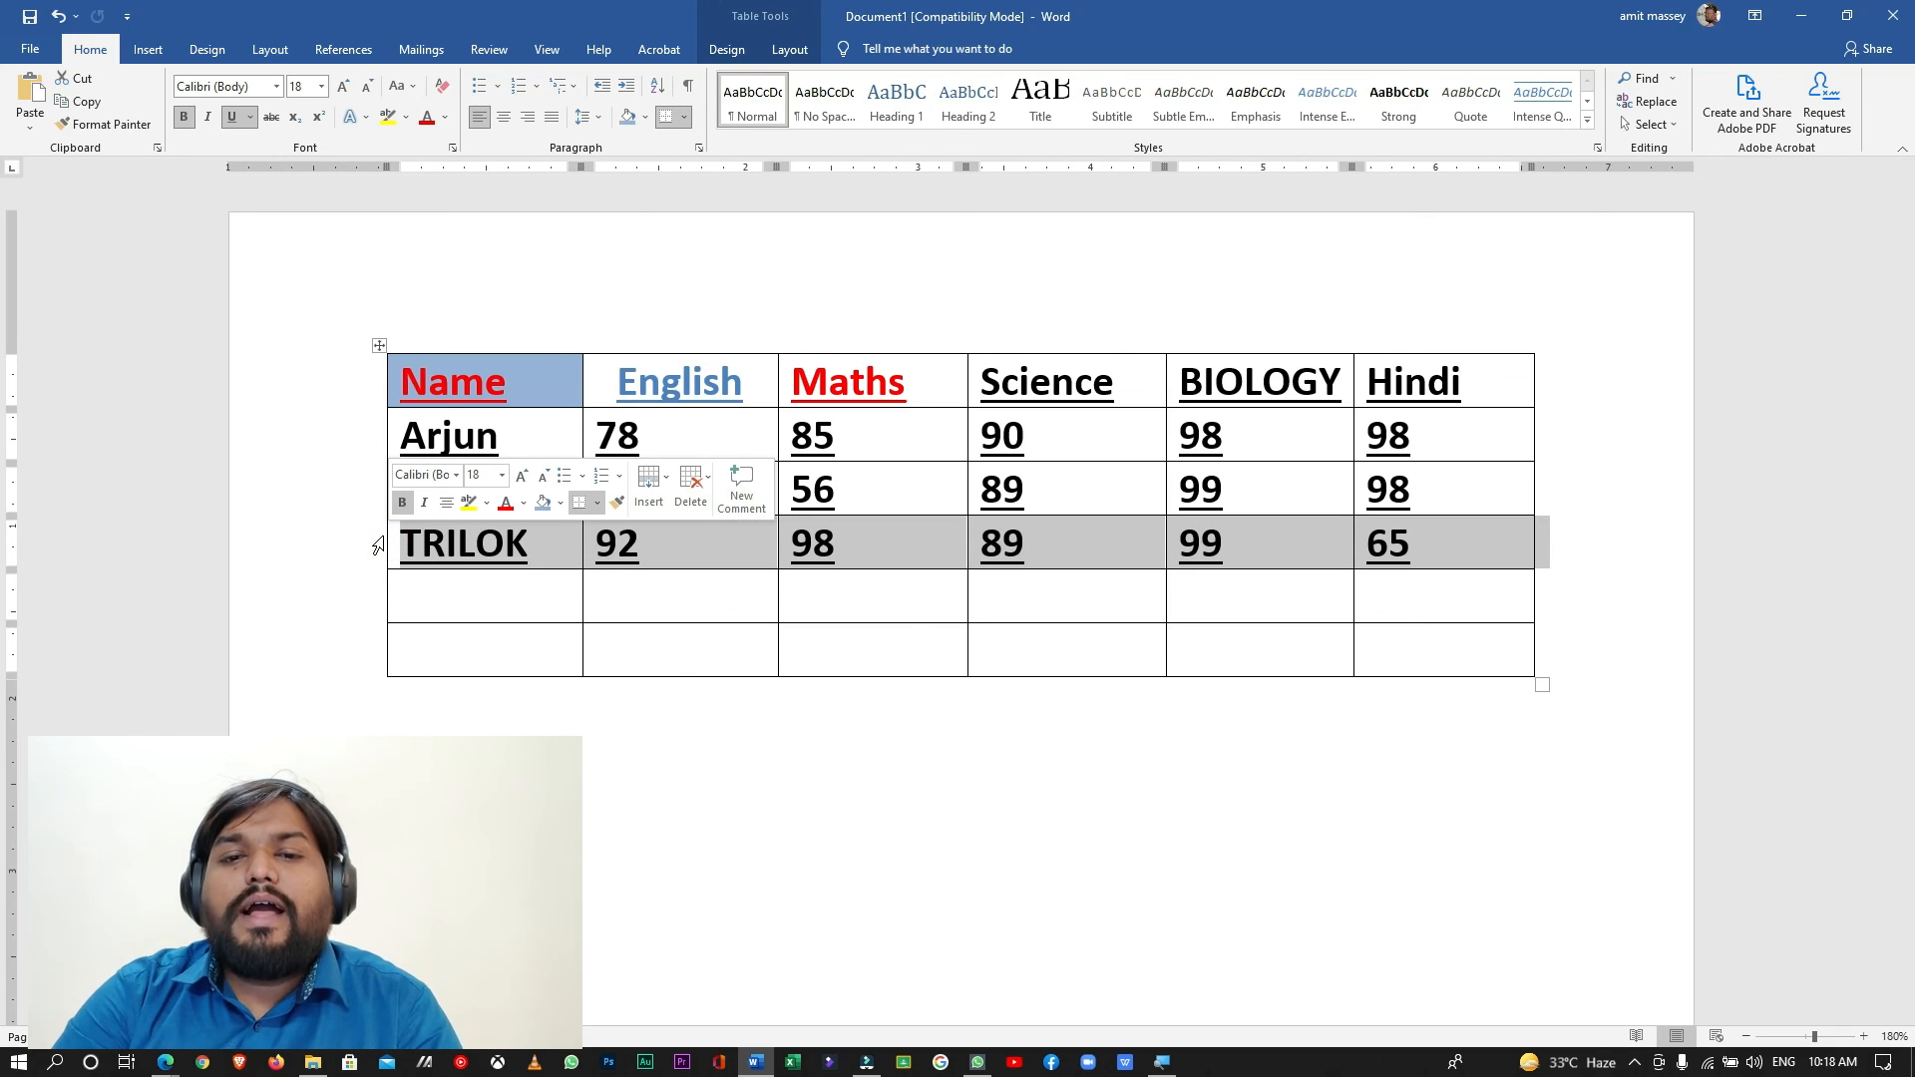
pyautogui.tripleClick(382, 536)
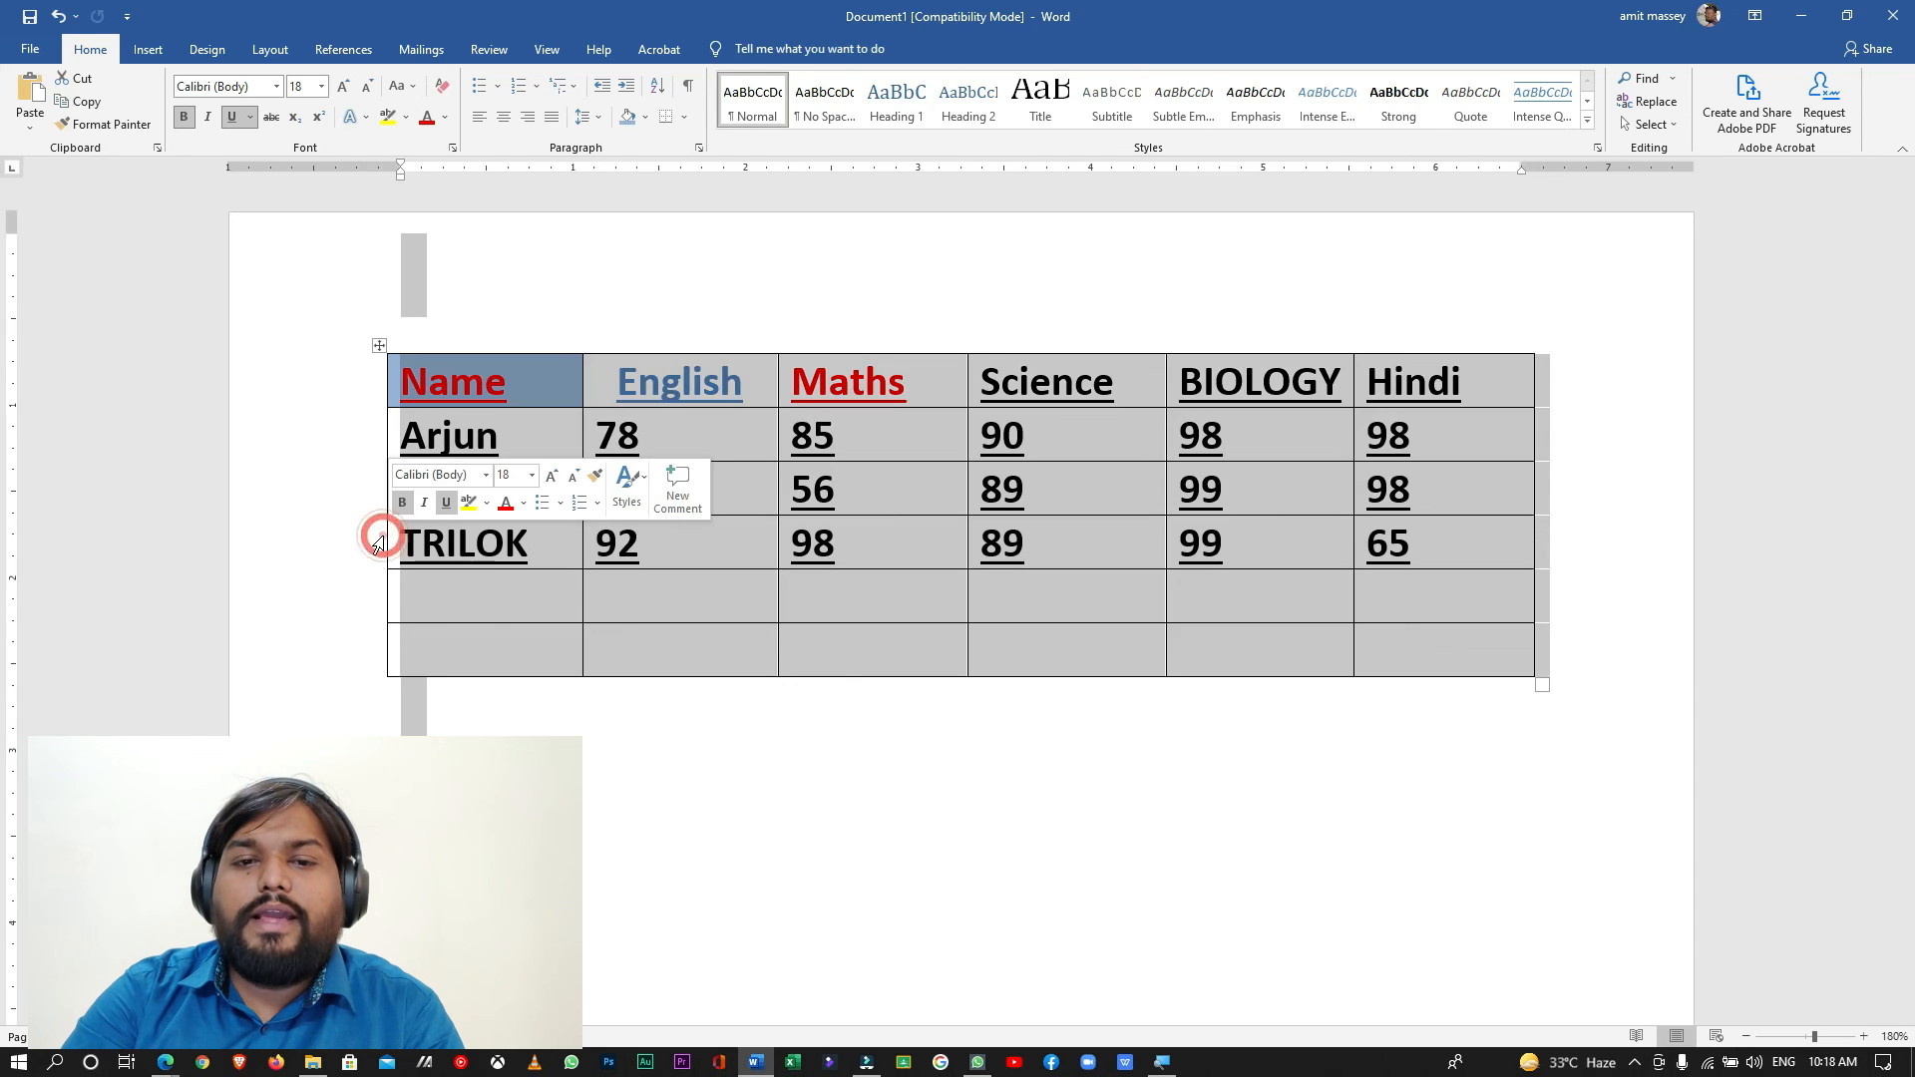
pyautogui.click(382, 537)
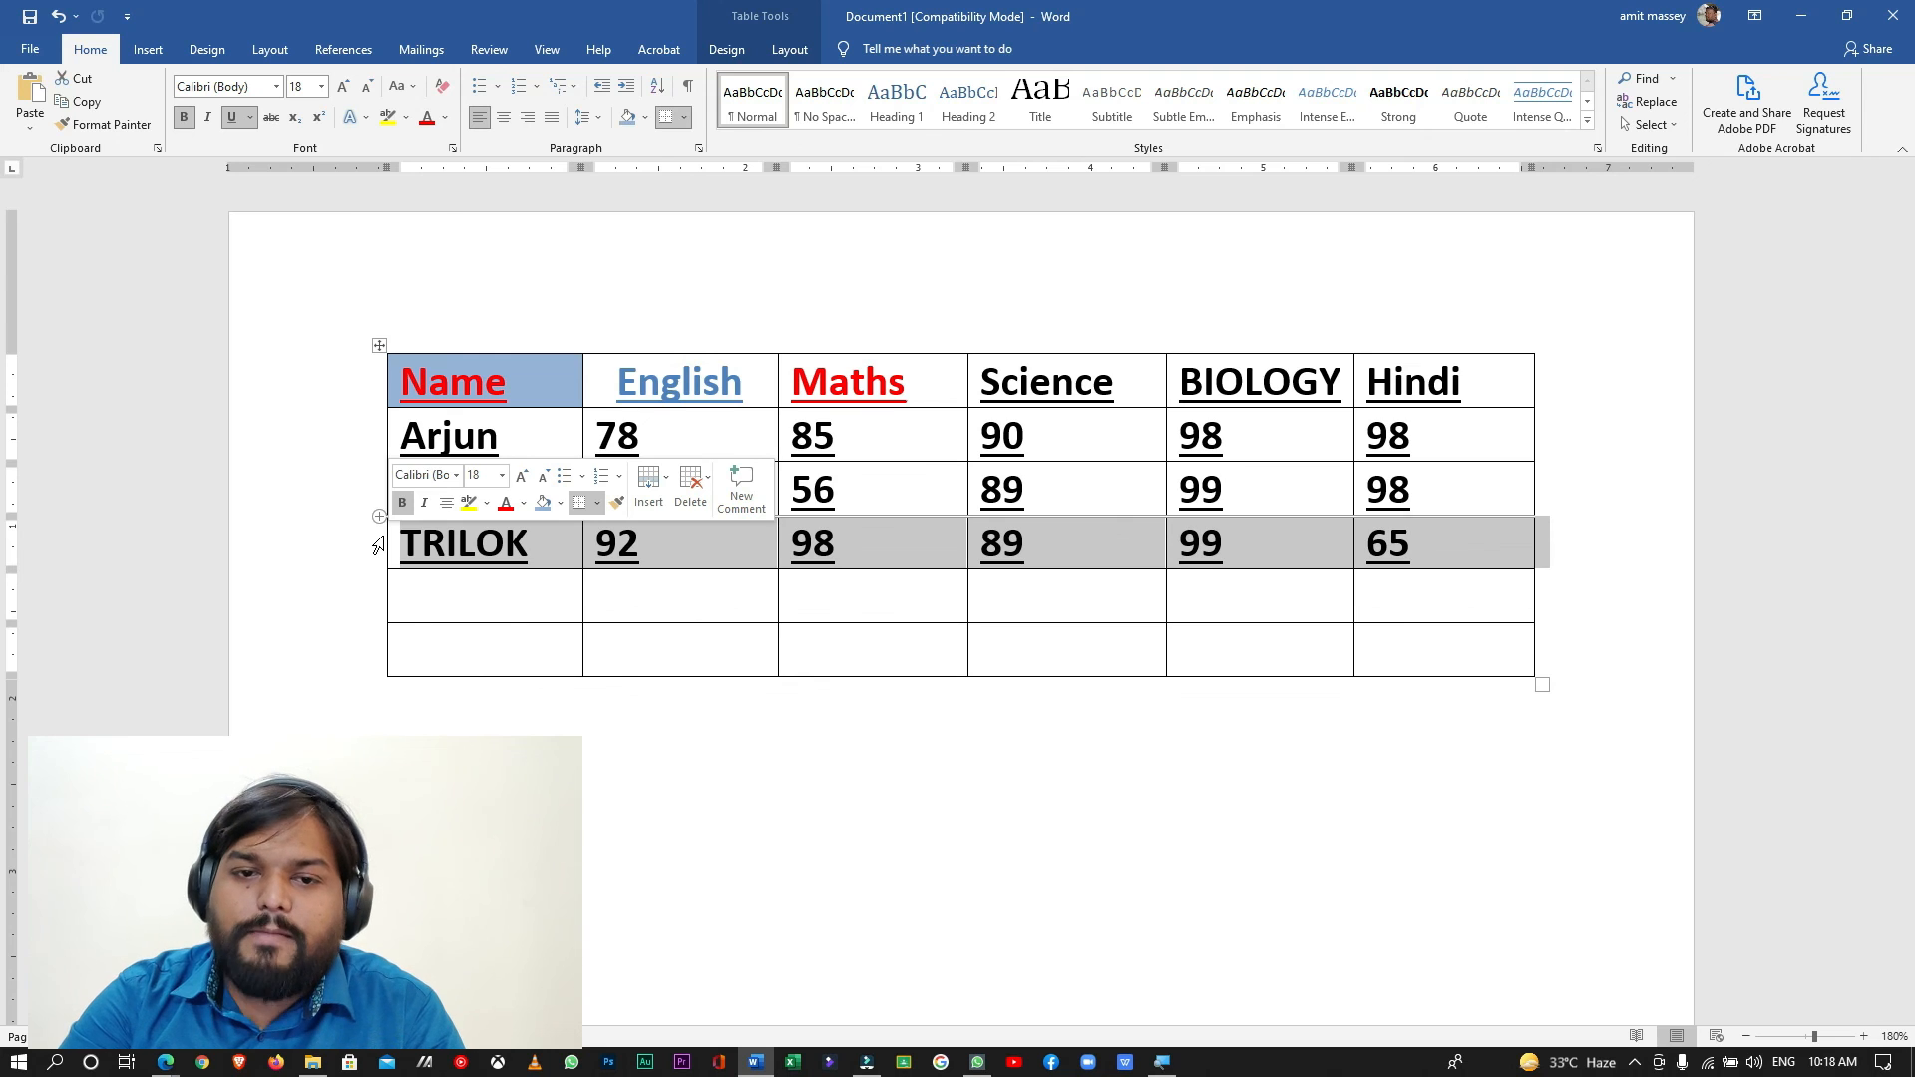
pyautogui.click(506, 505)
pyautogui.click(523, 503)
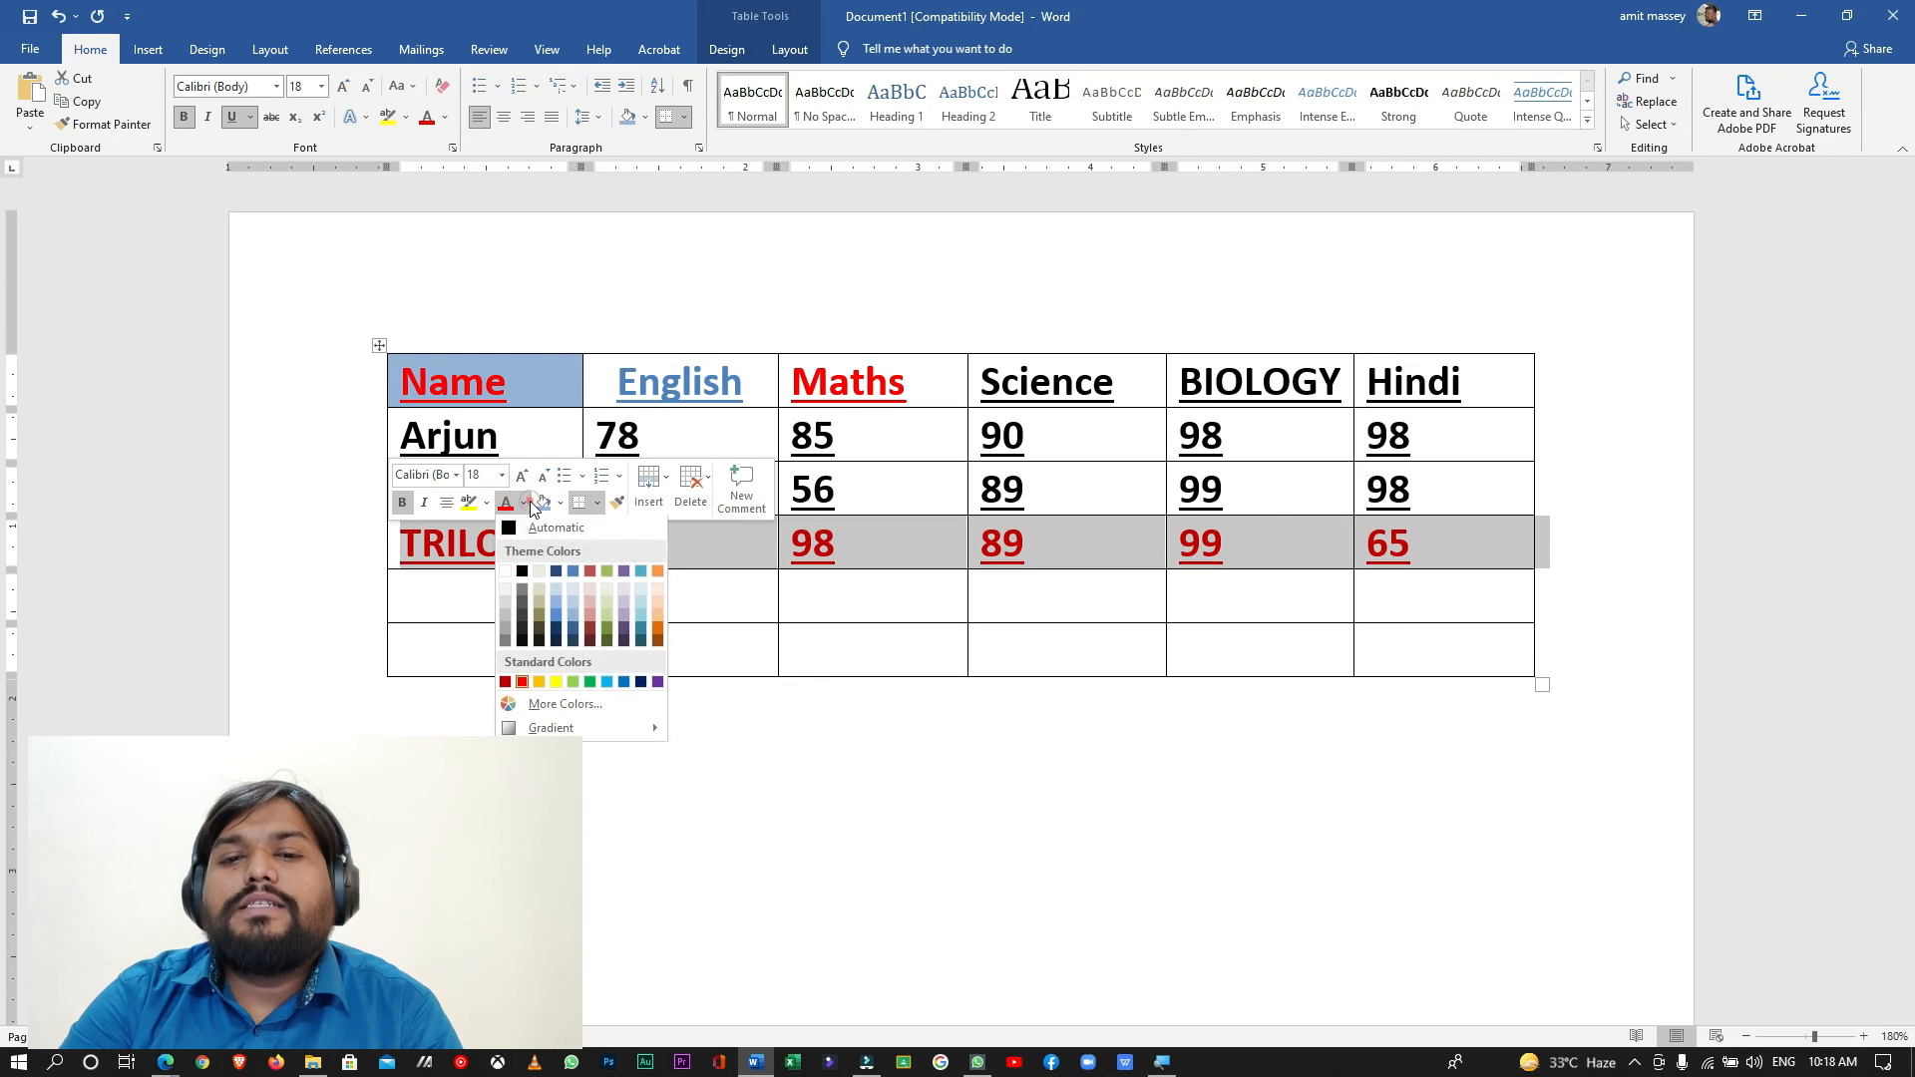
pyautogui.click(610, 626)
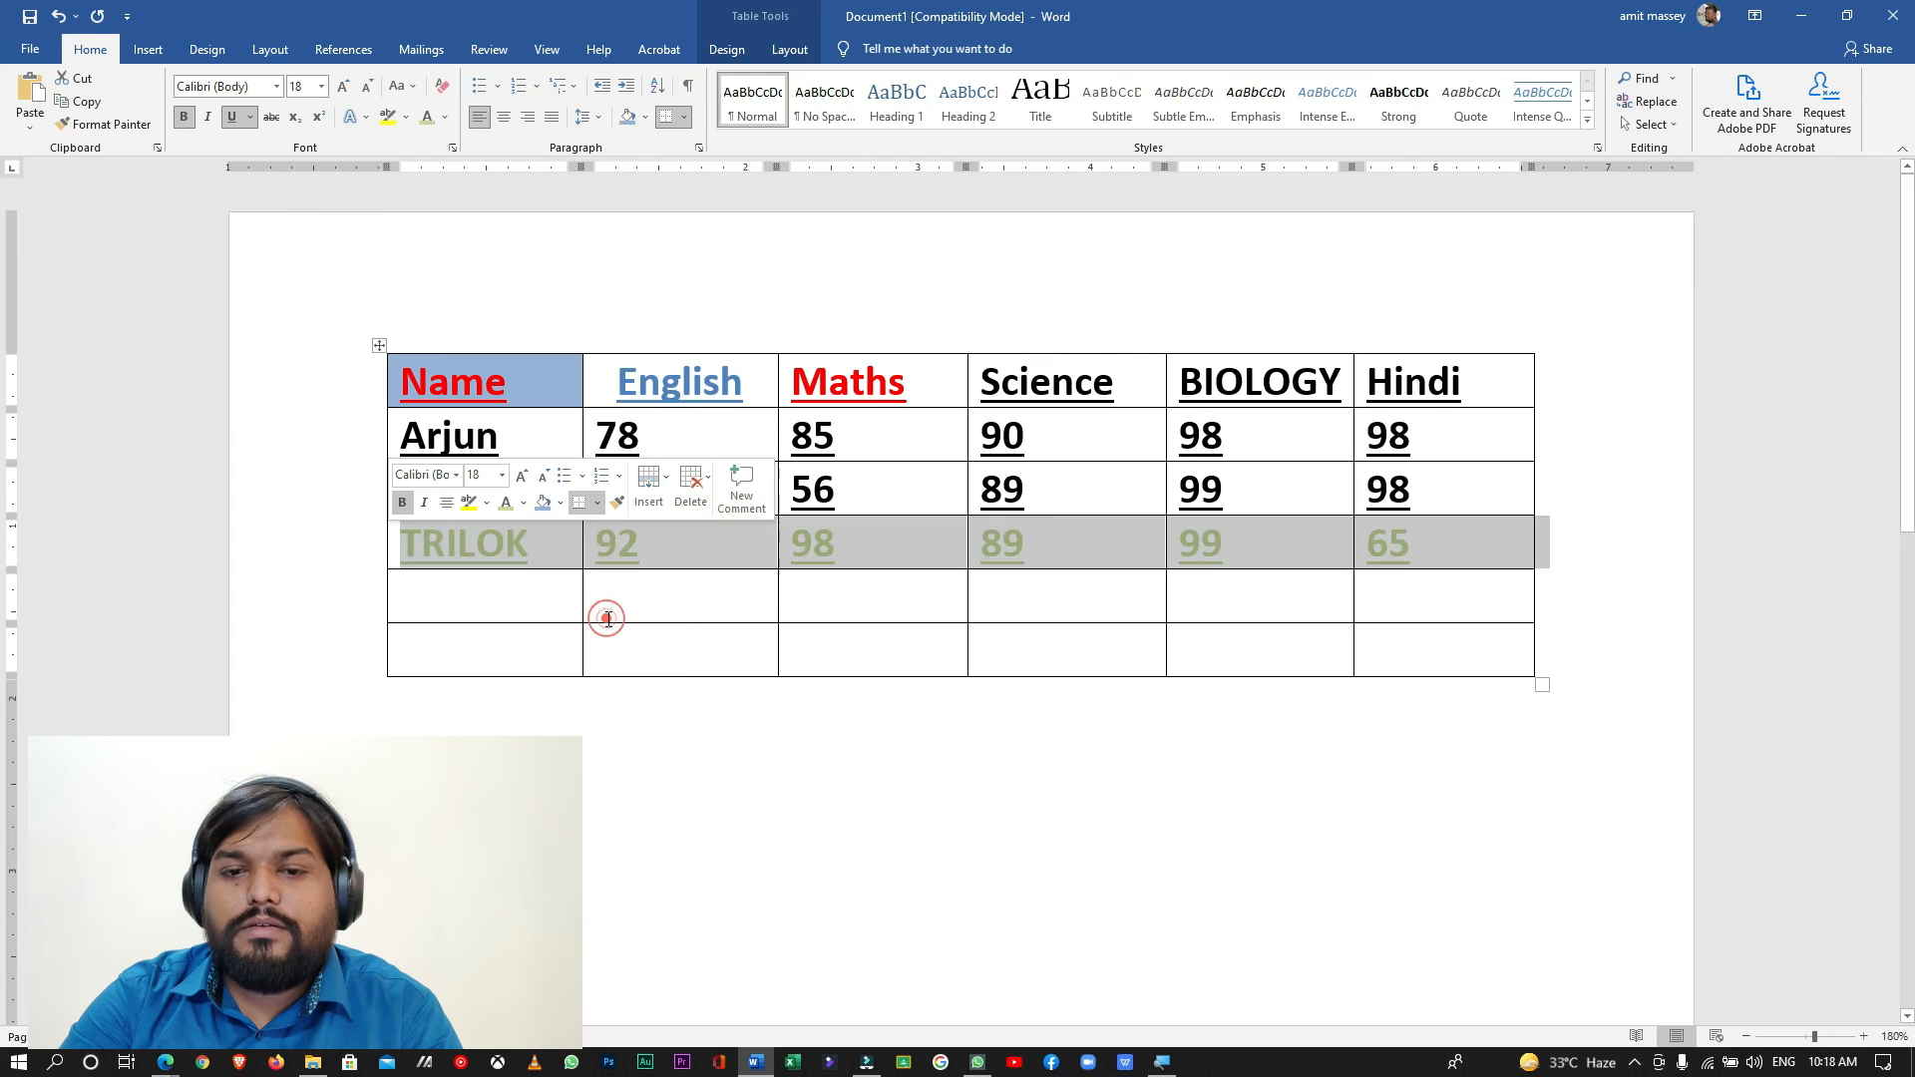
pyautogui.click(608, 619)
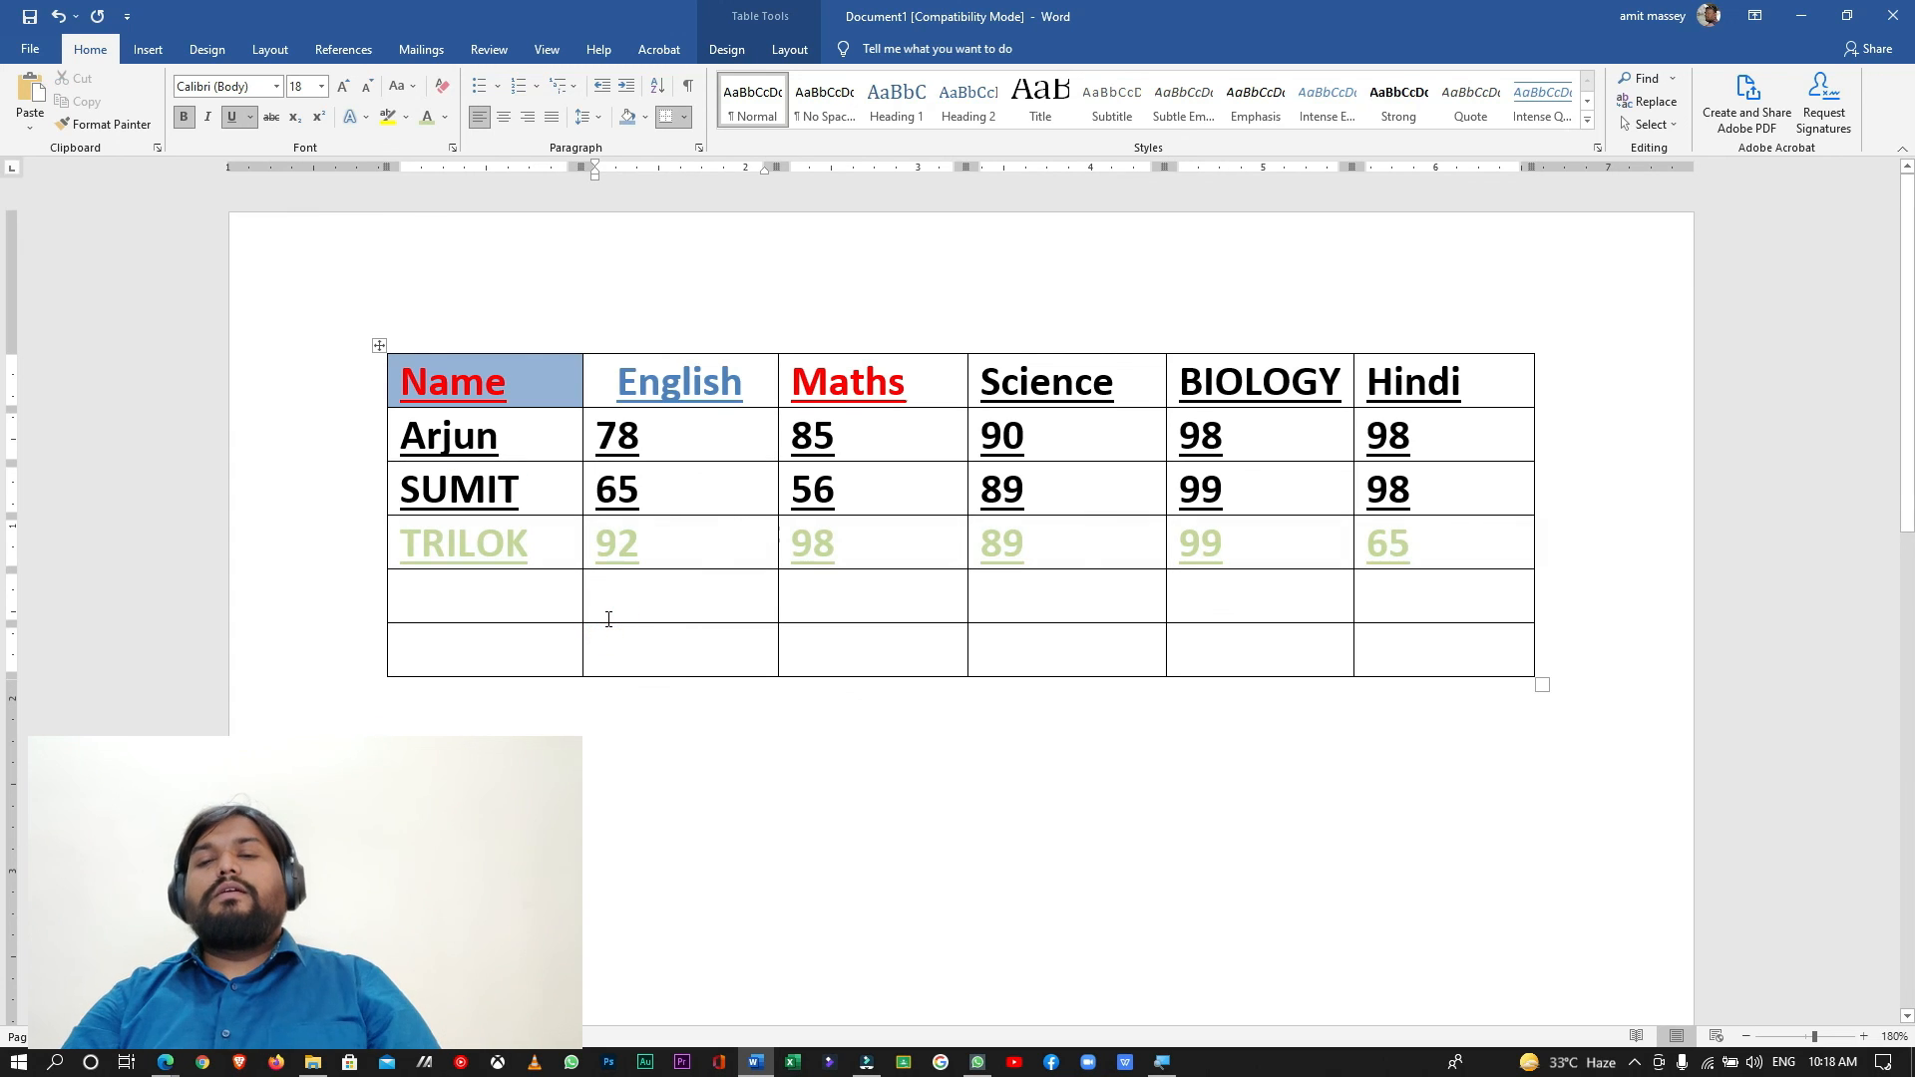